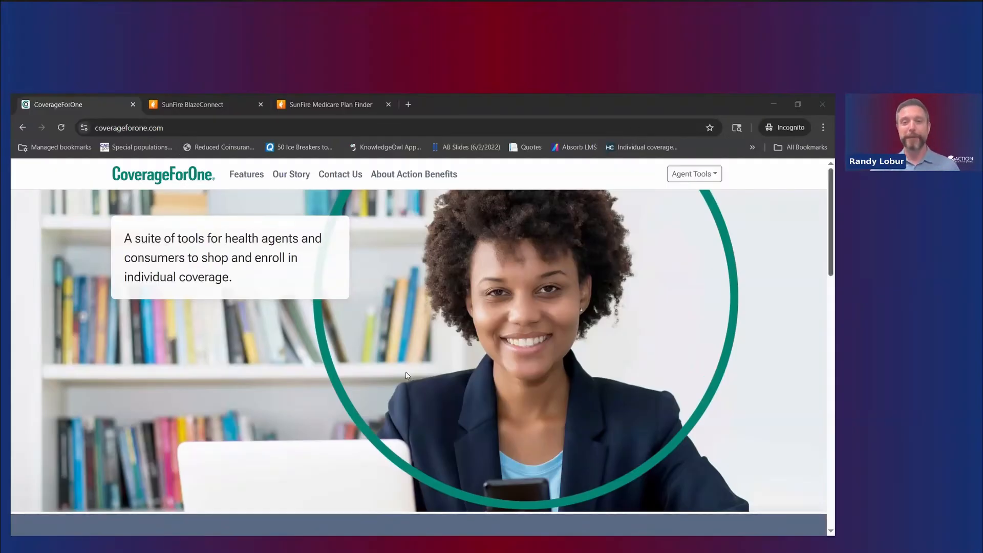
Step: Scroll through the CoverageForOne homepage and open the Agent Tools links dropdown
scroll(381, 395, down, 5)
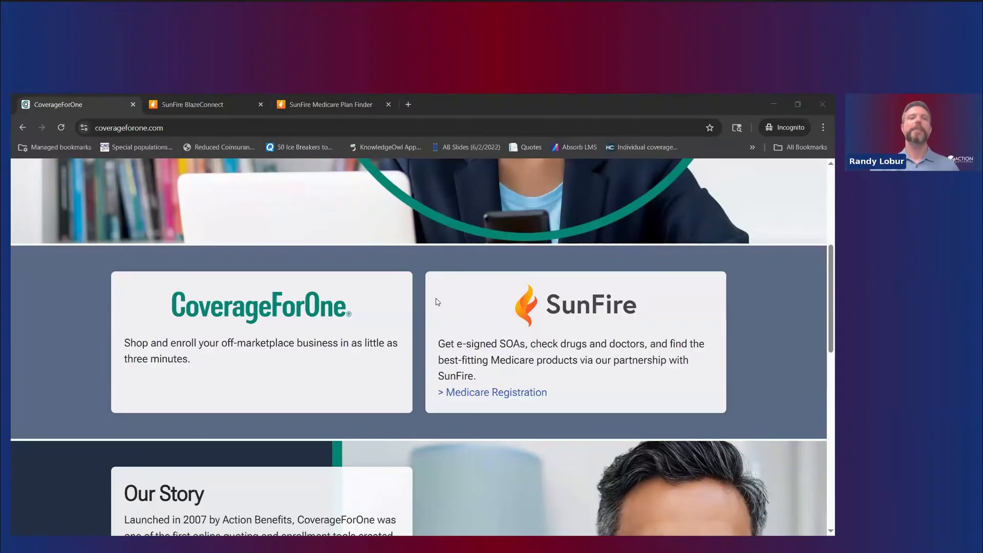
scroll(398, 375, up, 5)
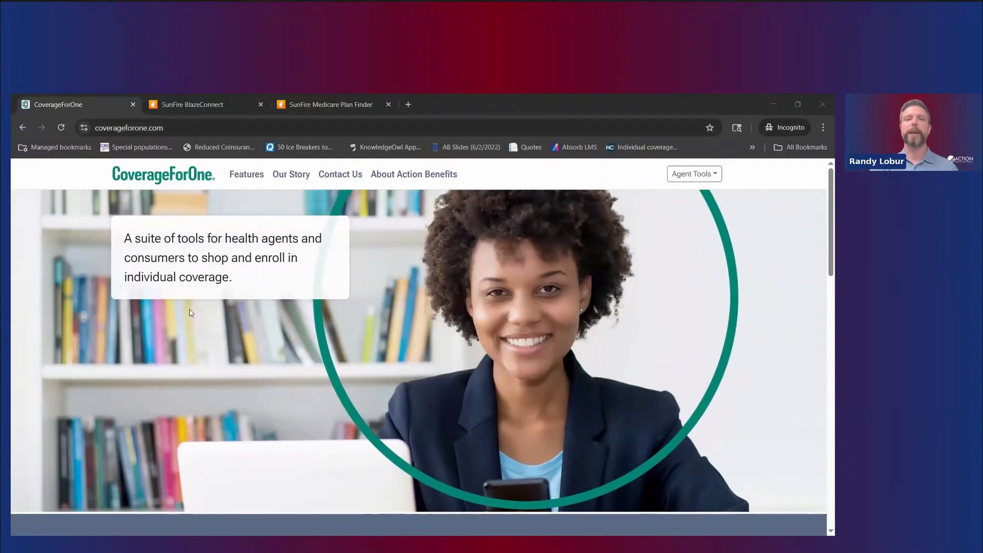
scroll(645, 231, down, 1)
scroll(686, 187, up, 1)
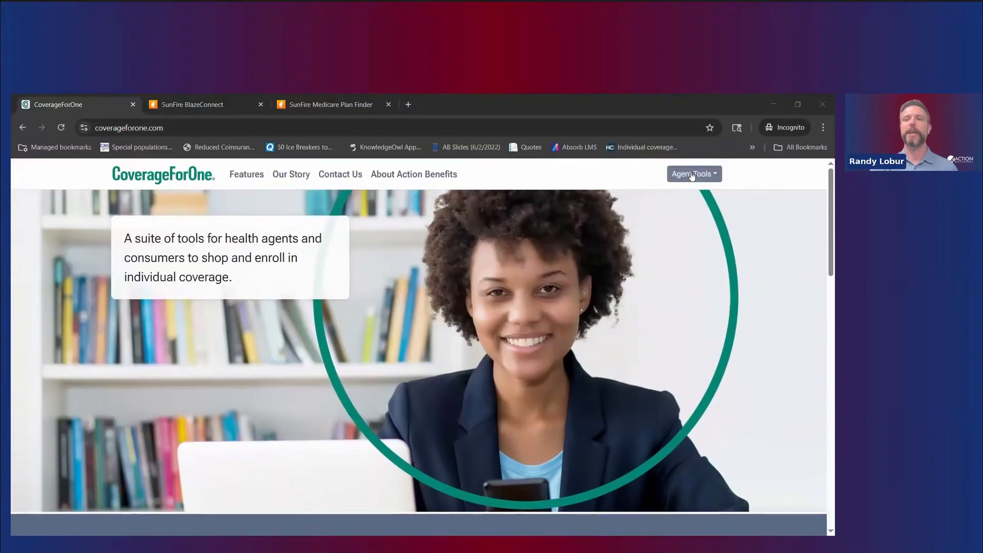
click(693, 174)
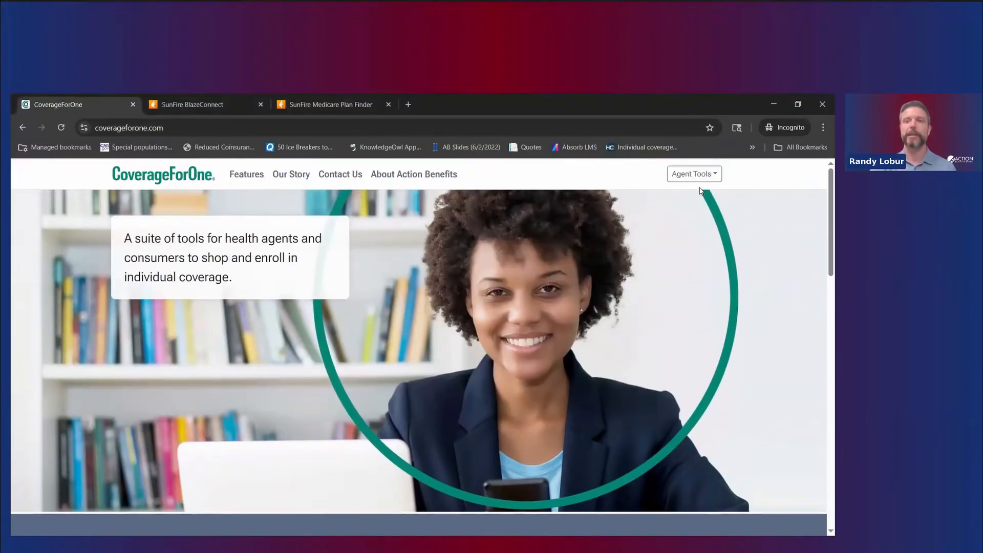
scroll(657, 377, down, 4)
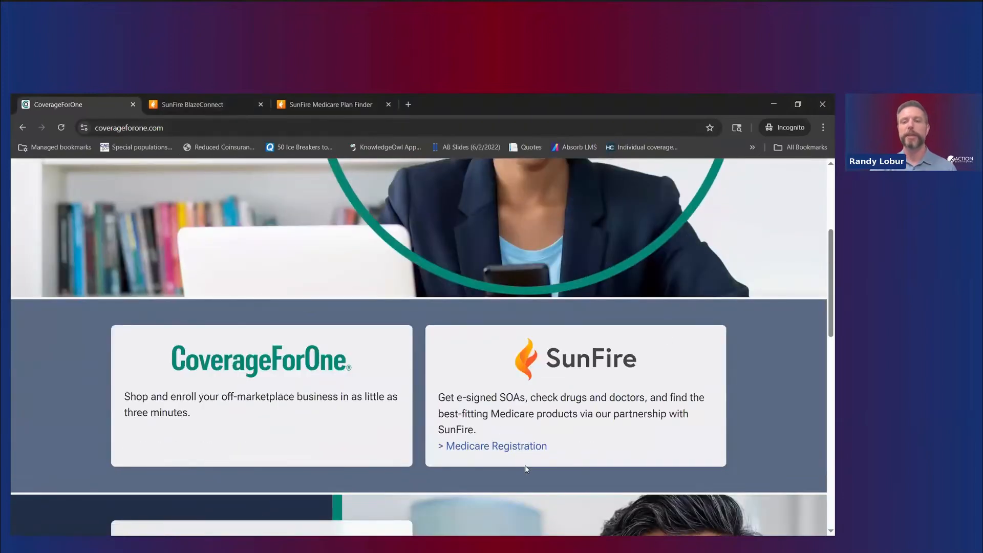
Step: Switch to the SunFire BlazeConnect tab and open the agent Dashboard from the Home icon
click(209, 103)
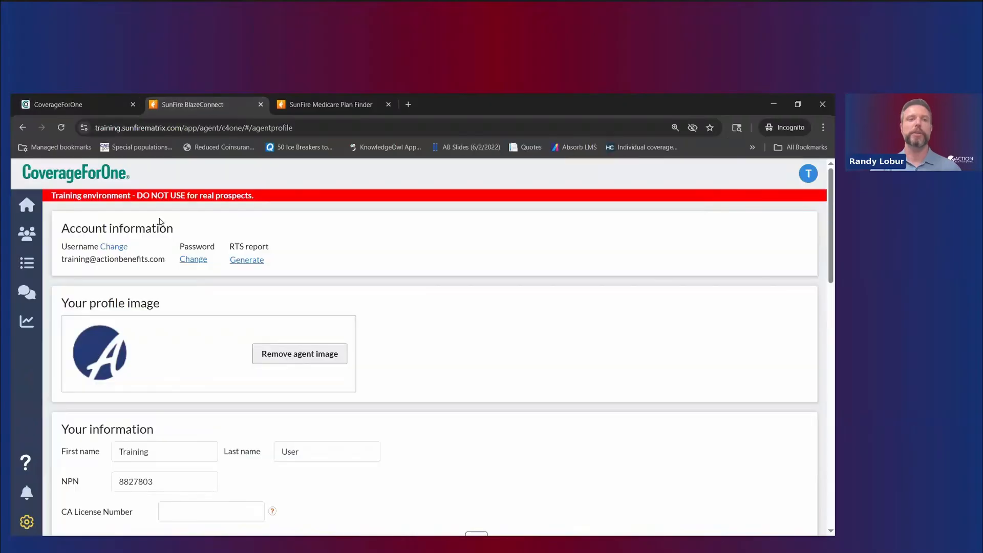
click(26, 205)
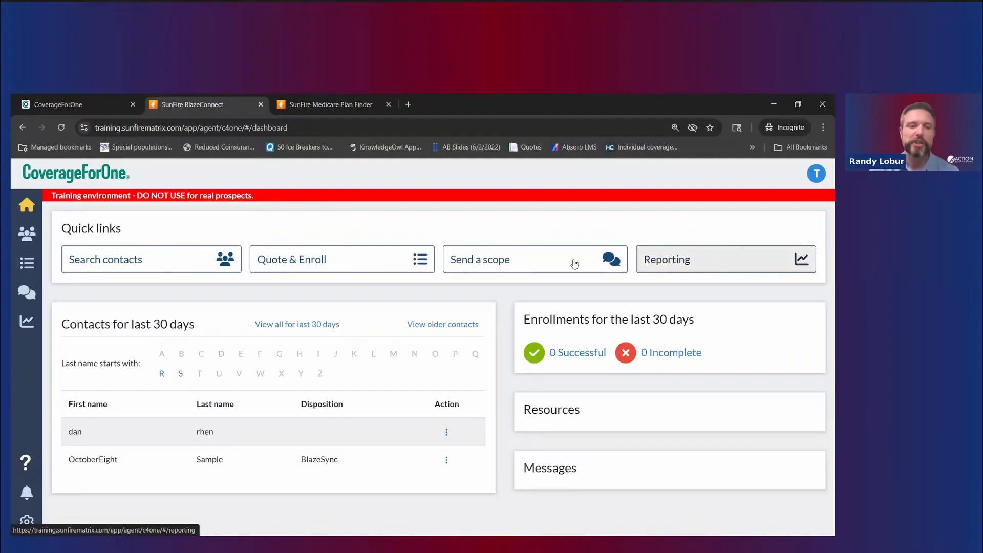
drag(281, 200, 48, 200)
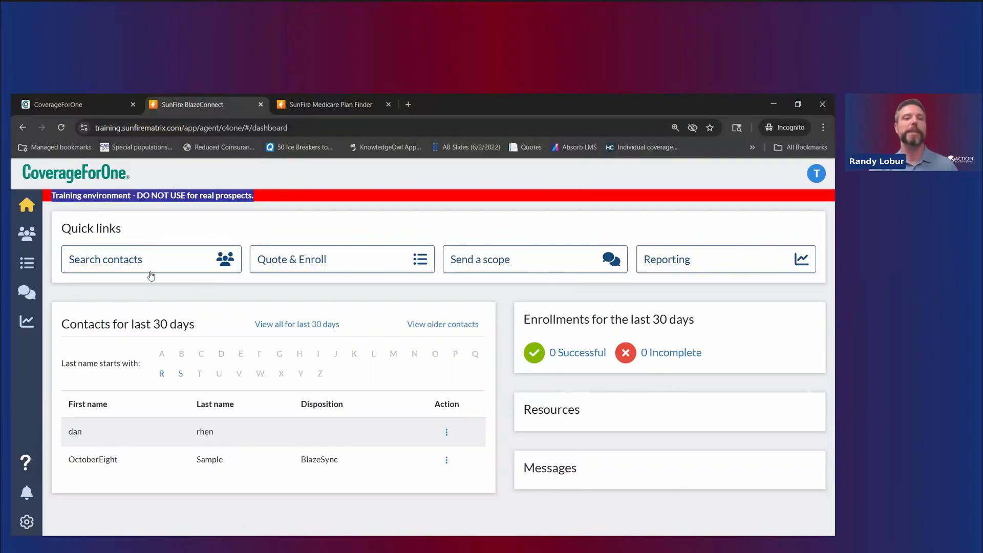
click(257, 223)
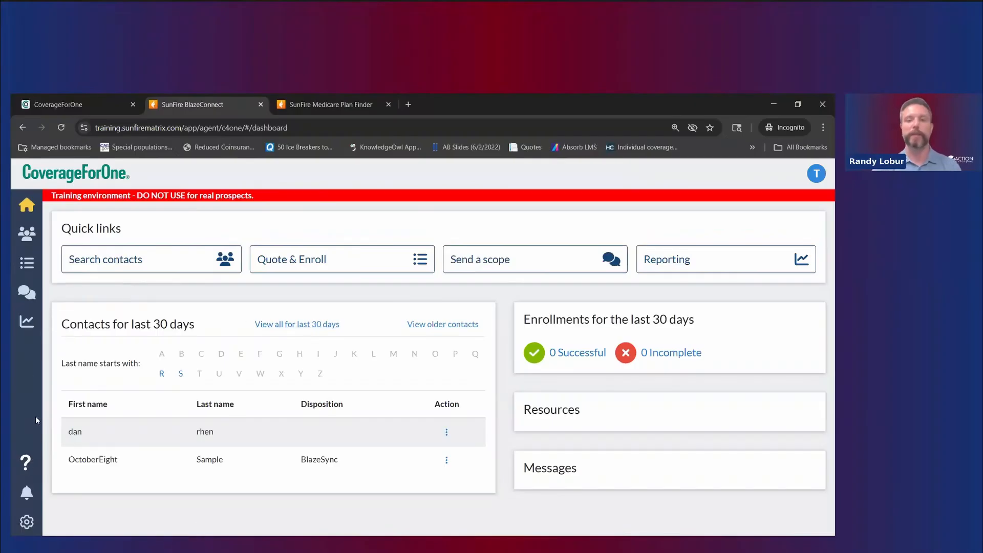
click(26, 469)
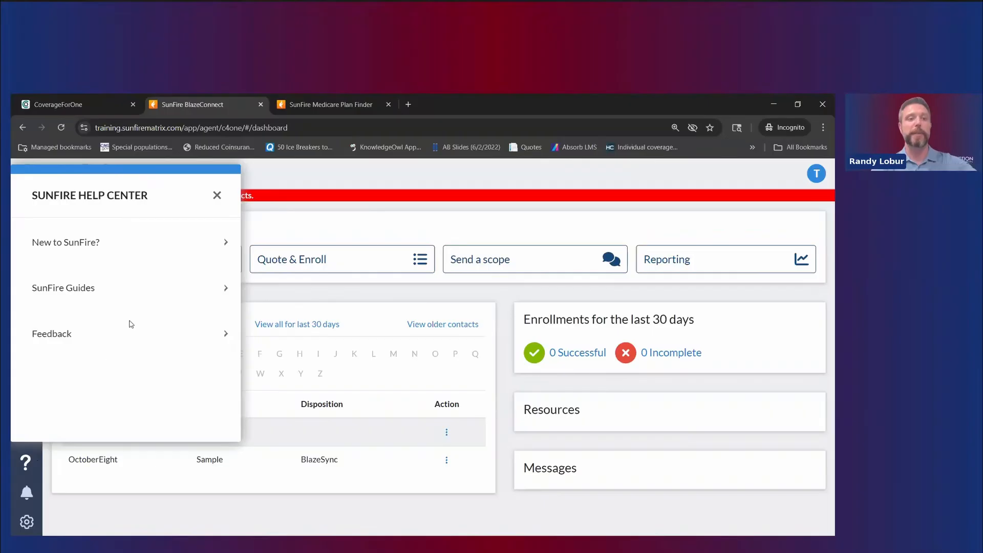
click(217, 196)
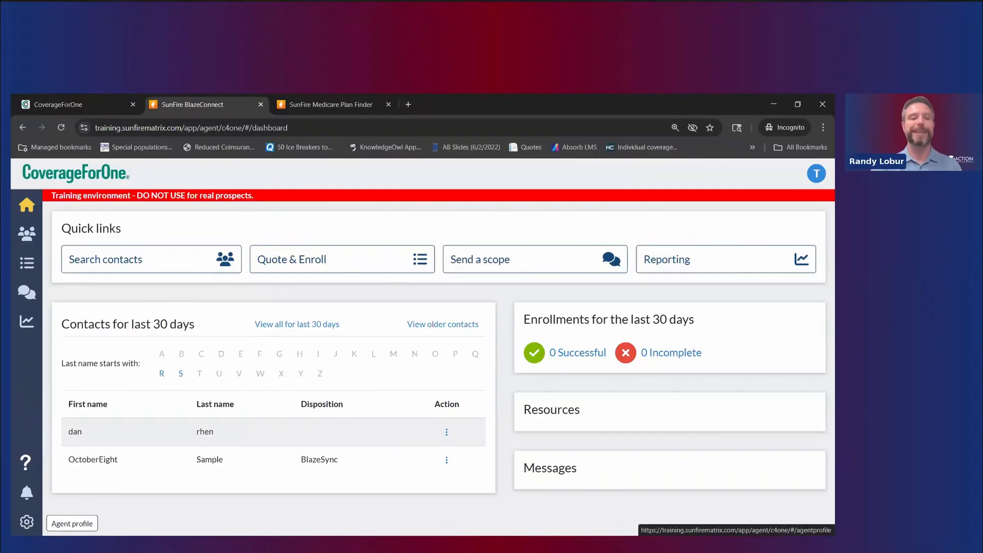
Step: Open the Agent profile page and briefly highlight the account username
click(26, 521)
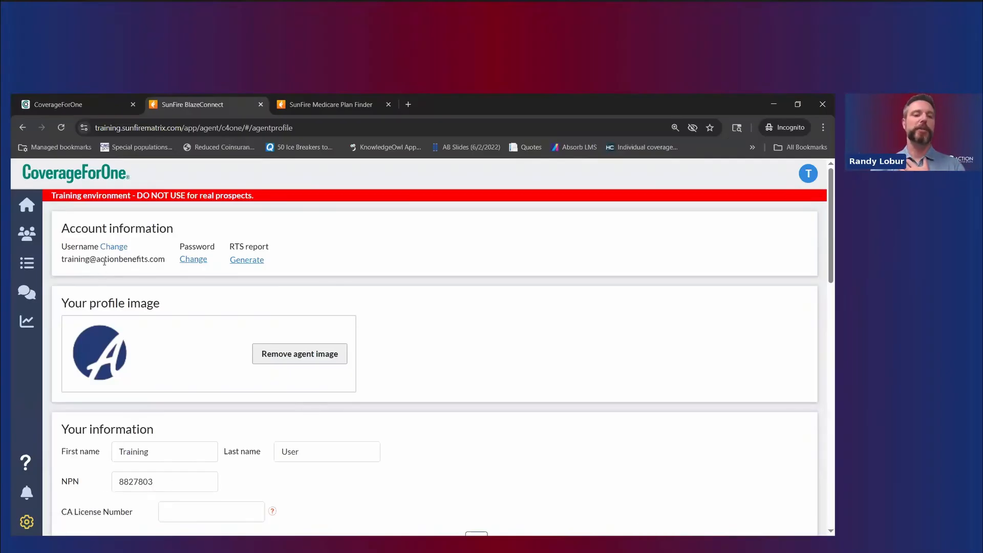
drag(74, 261, 160, 260)
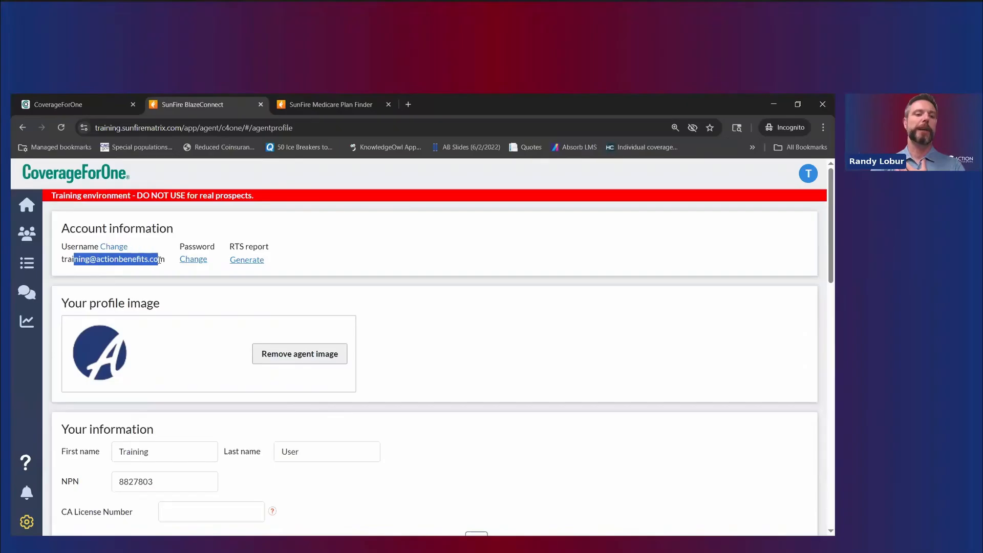
click(162, 260)
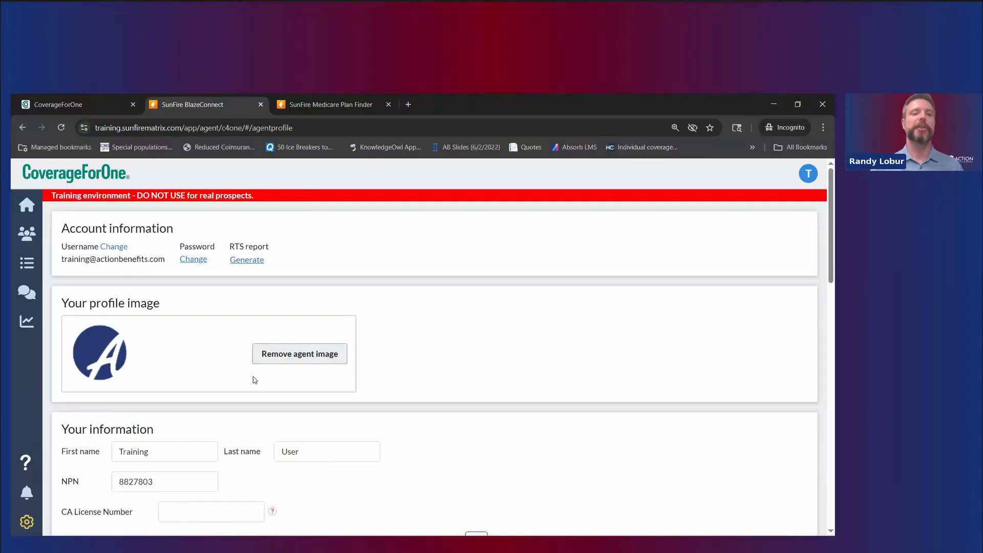
scroll(251, 380, down, 3)
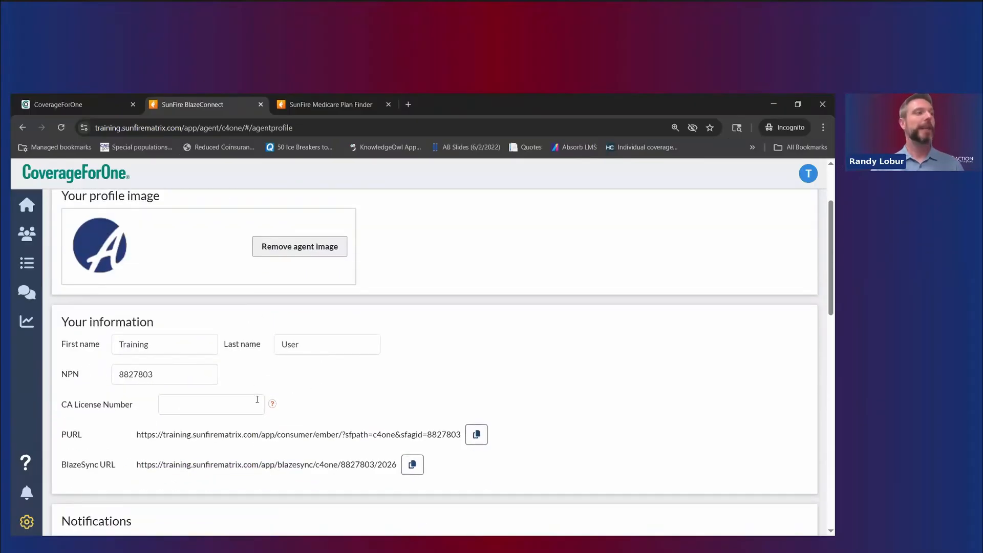
scroll(256, 407, down, 1)
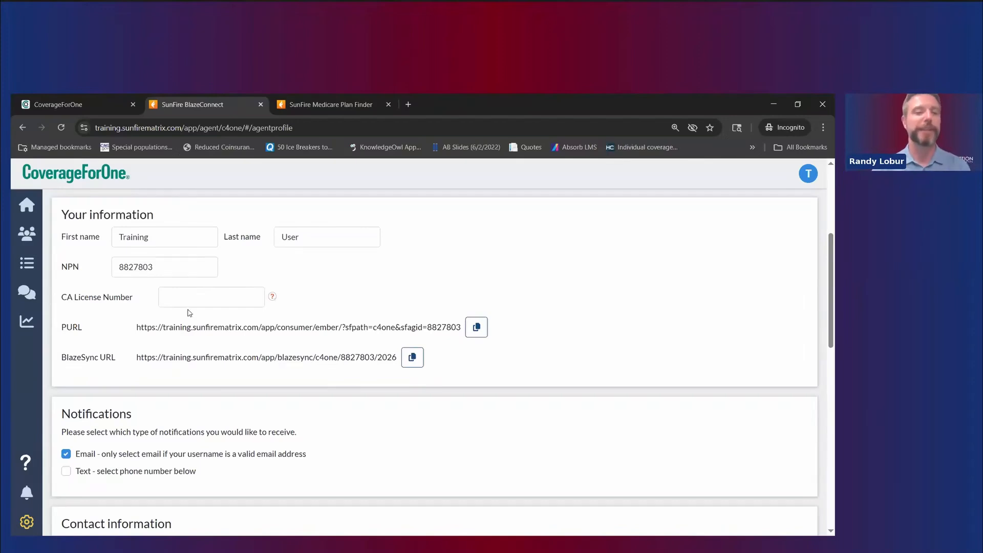
click(262, 302)
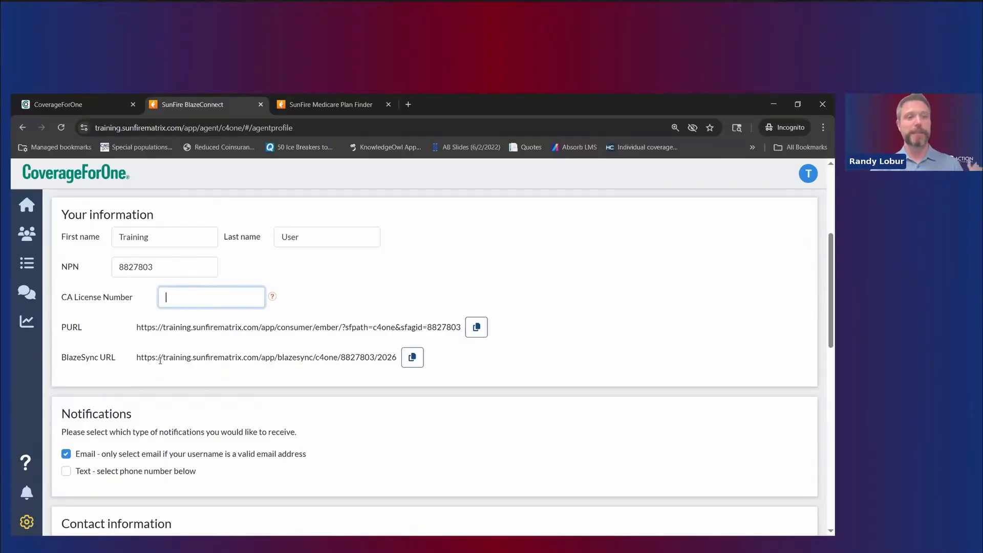
scroll(241, 351, down, 1)
scroll(241, 350, down, 5)
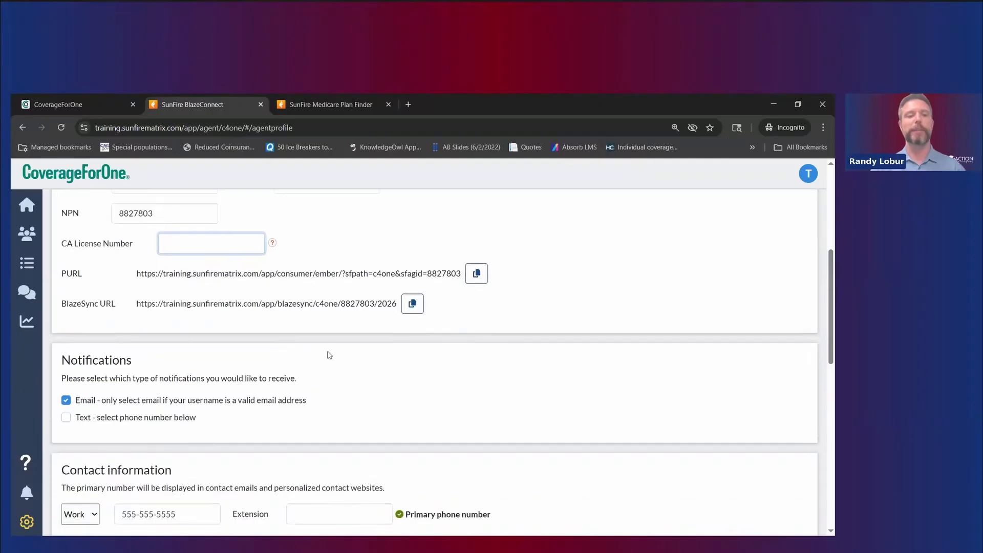
scroll(174, 249, up, 1)
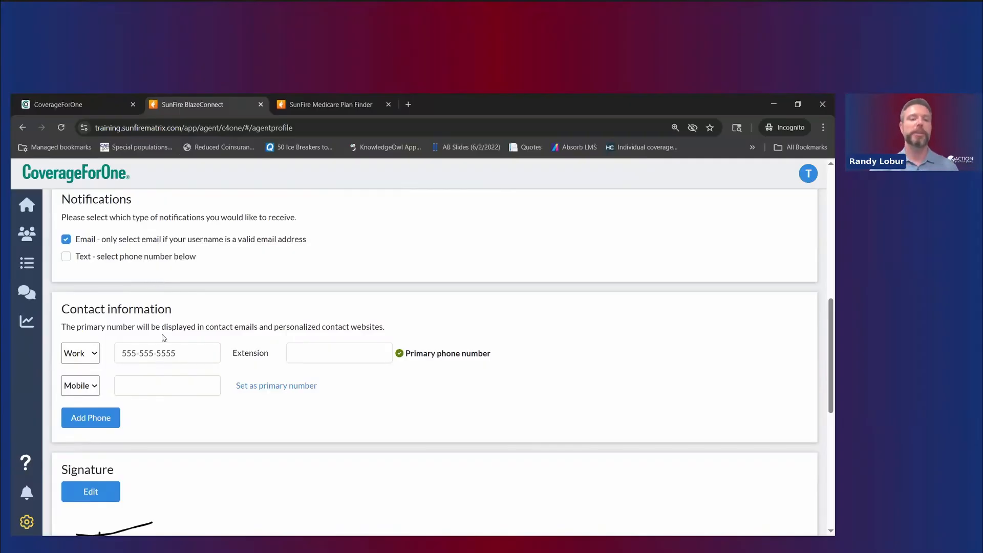
click(161, 354)
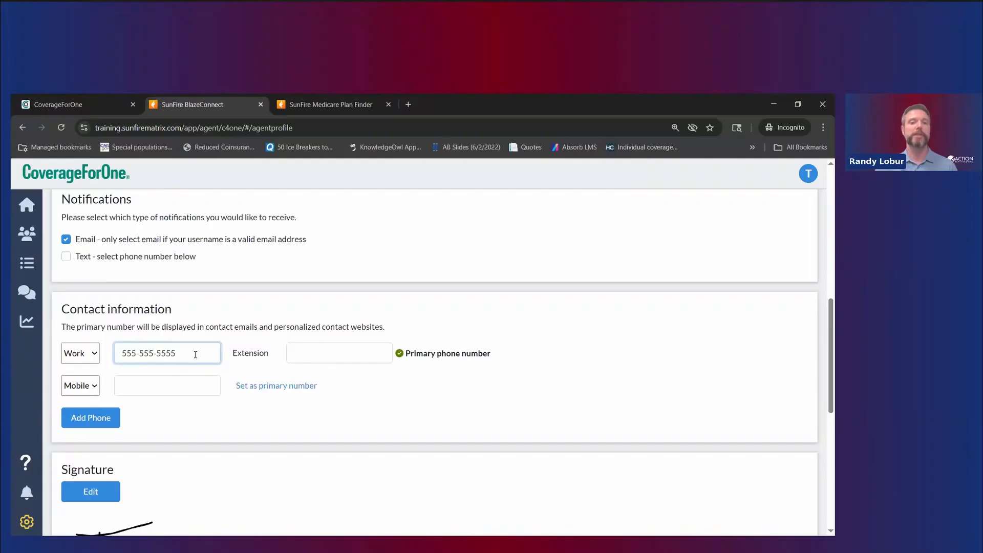
drag(195, 355, 112, 361)
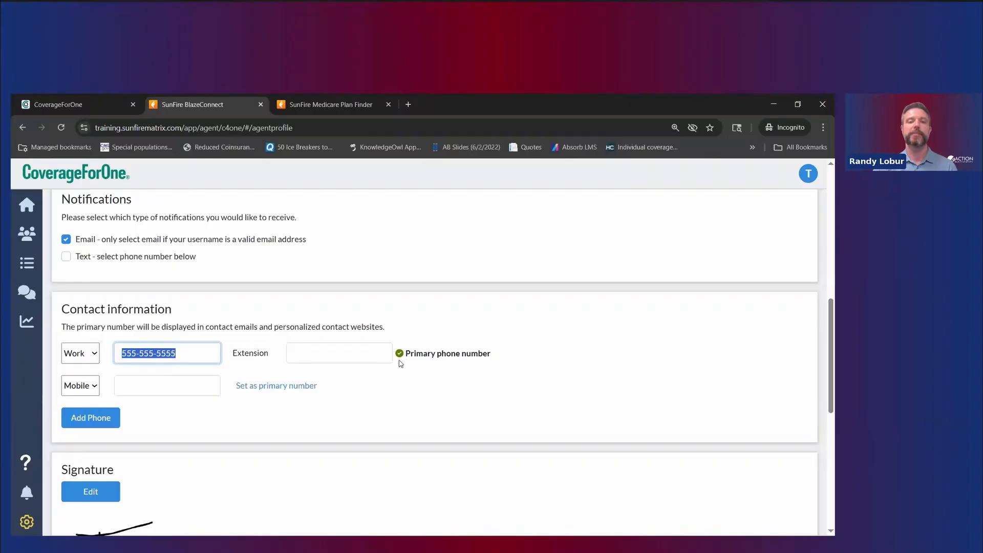
scroll(426, 367, down, 3)
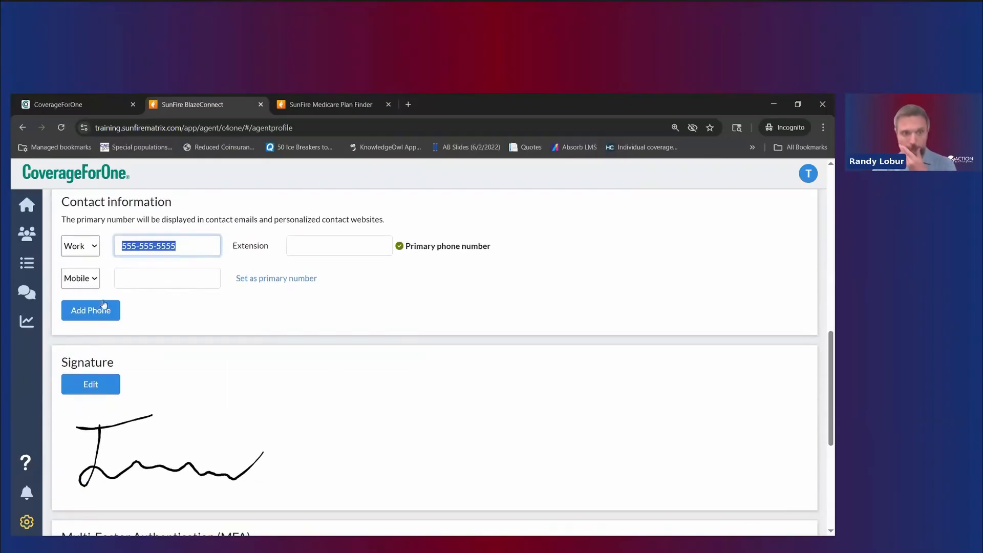
scroll(305, 378, down, 1)
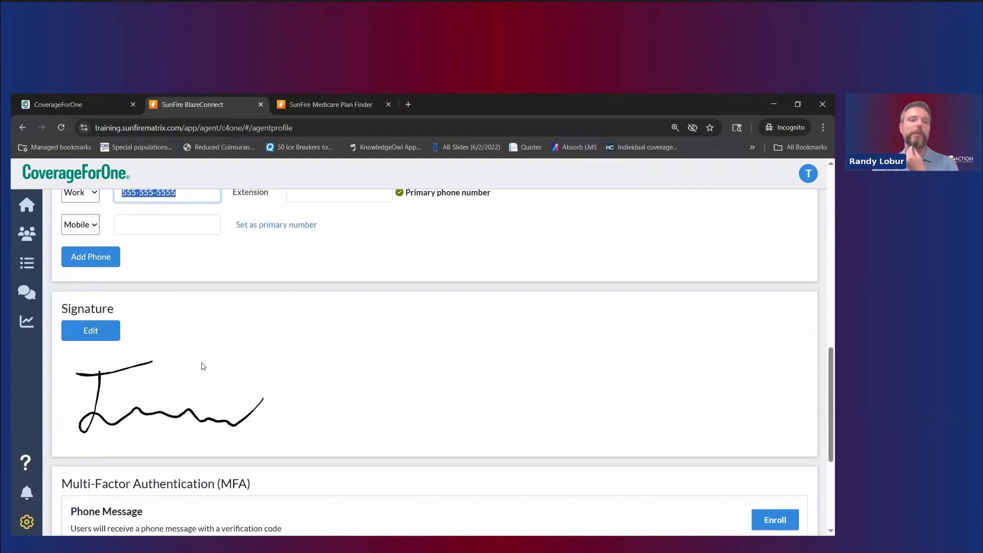
scroll(203, 366, down, 1)
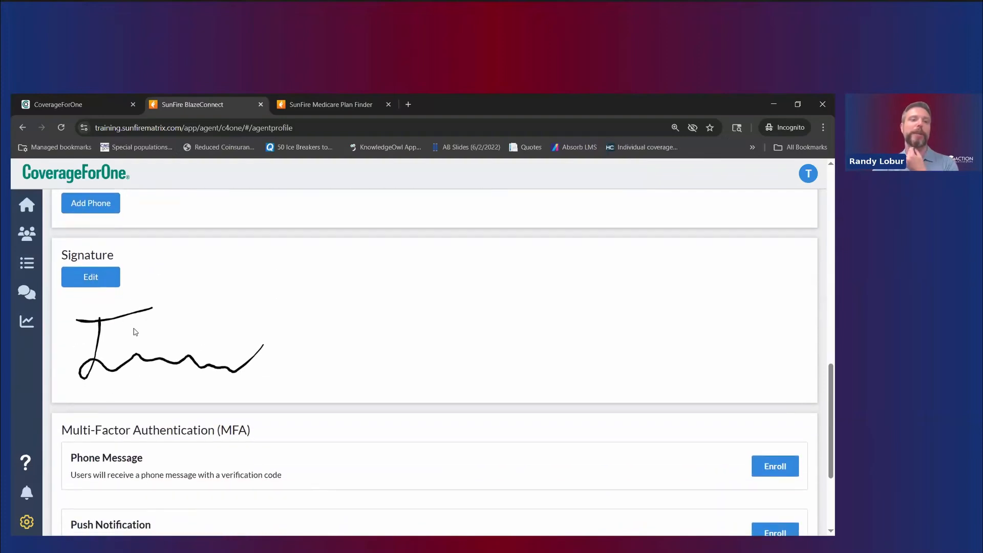
Step: Redraw the profile signature, then scroll down to the Multi-Factor Authentication enrollment options
click(91, 278)
mouse_move(62, 307)
mouse_down()
mouse_move(120, 318)
mouse_move(65, 342)
mouse_move(226, 340)
mouse_up()
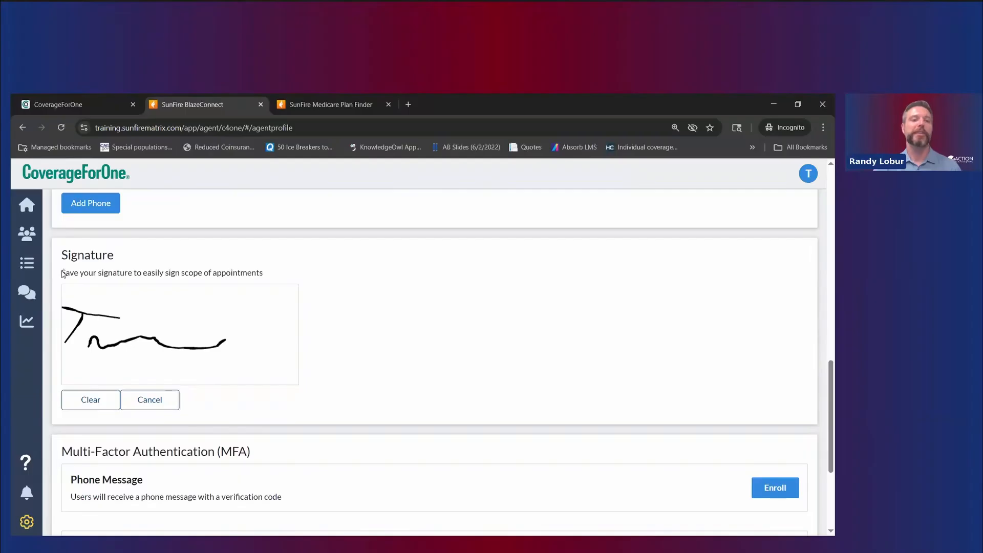
drag(62, 274, 281, 285)
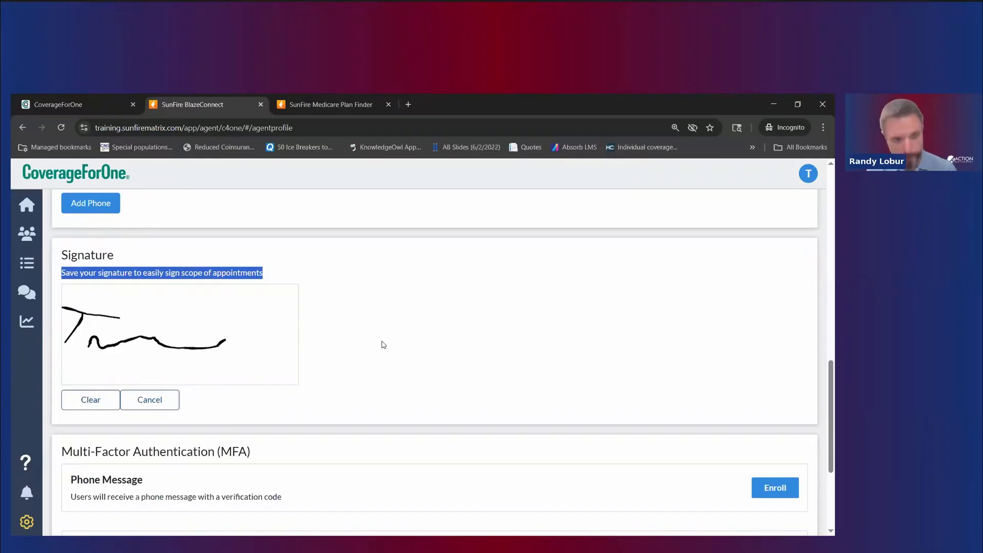
click(395, 343)
scroll(398, 346, down, 2)
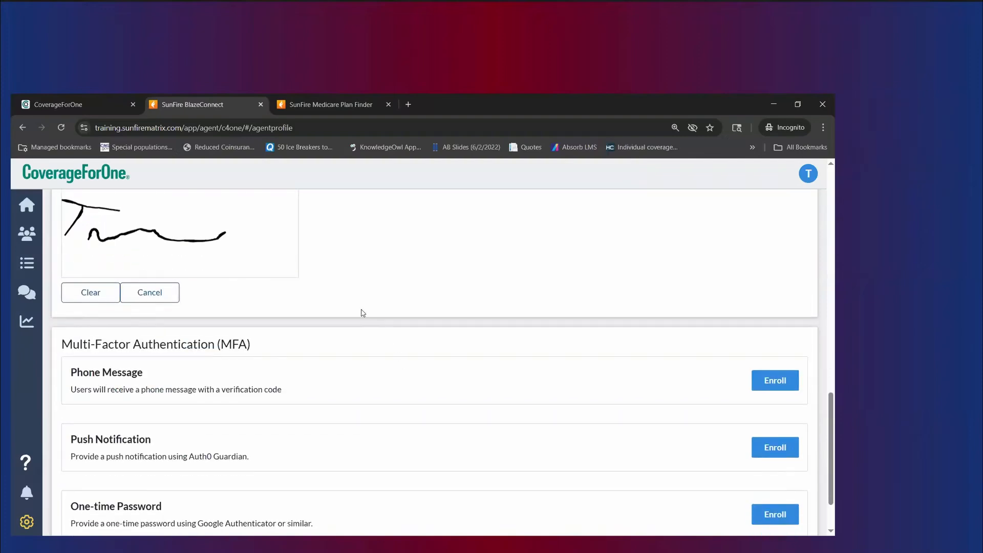
scroll(361, 312, down, 1)
scroll(368, 328, up, 2)
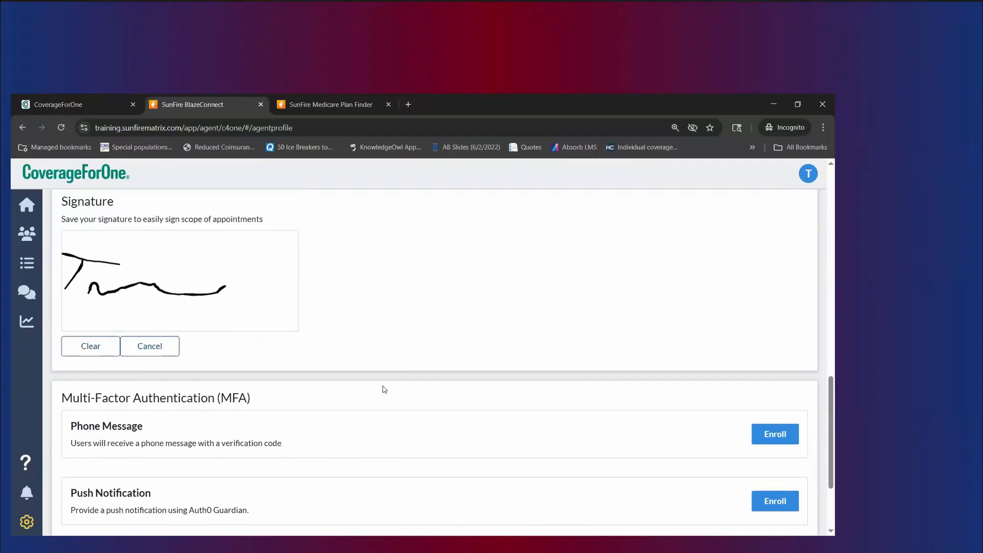
scroll(381, 405, down, 2)
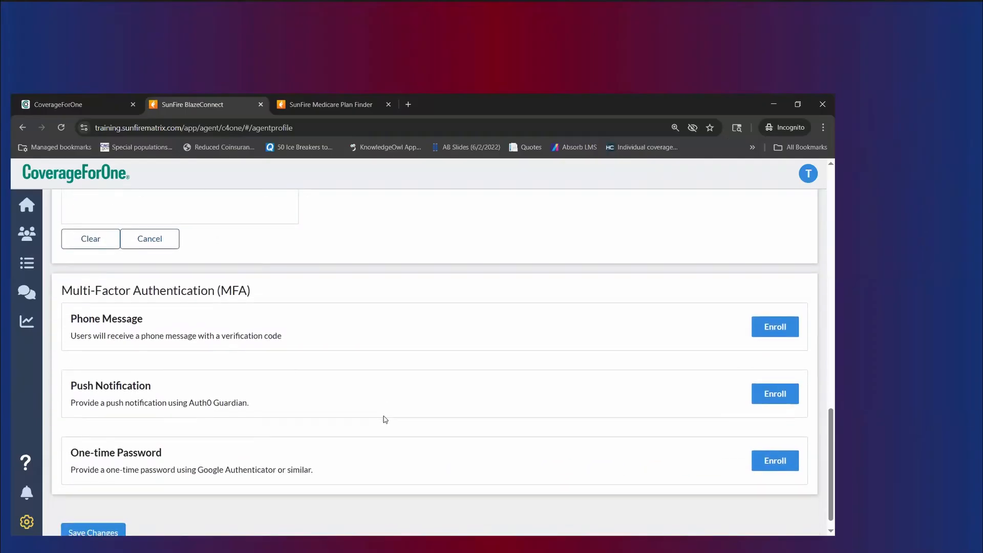
scroll(385, 420, down, 1)
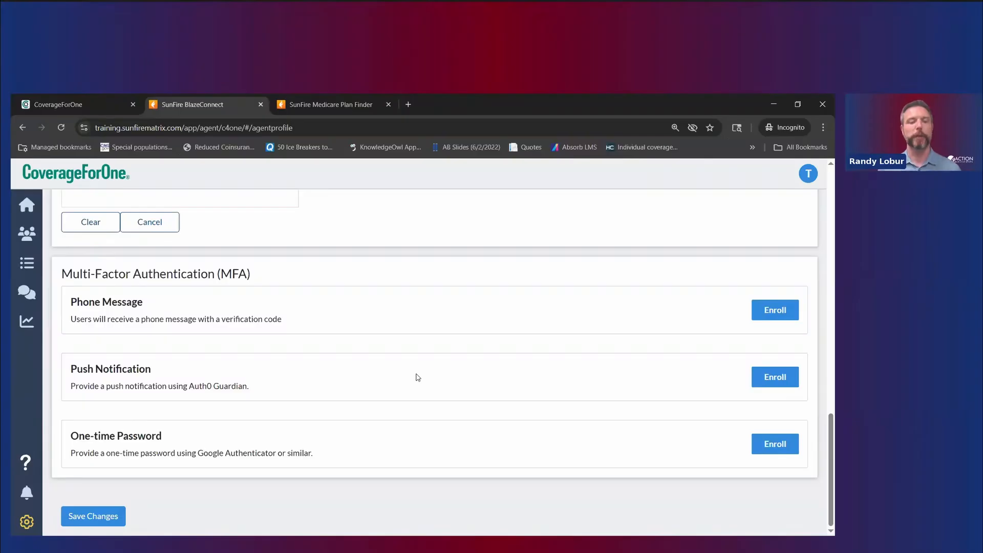
Step: Save the agent profile, then scroll back up to the PURL and BlazeSync URL rows
click(90, 516)
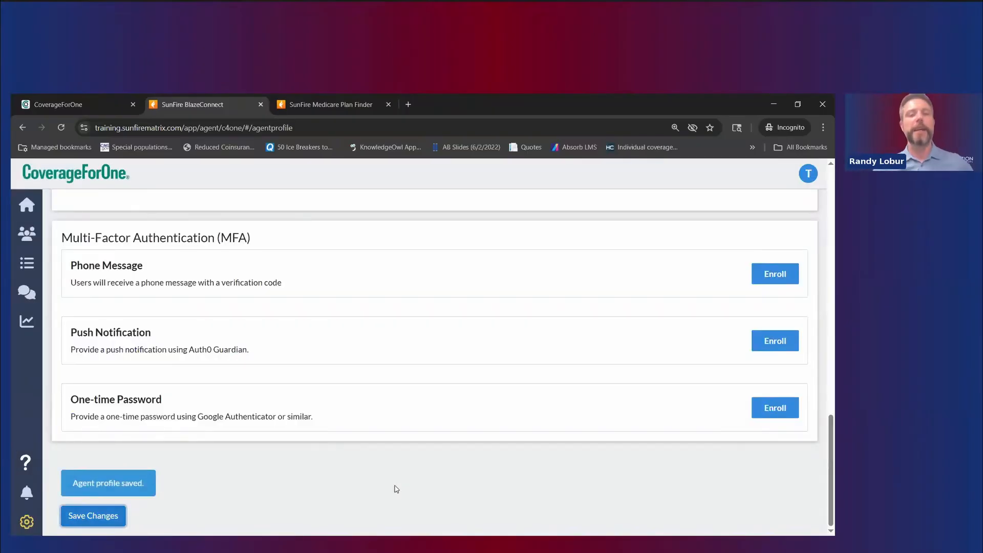
scroll(389, 474, up, 7)
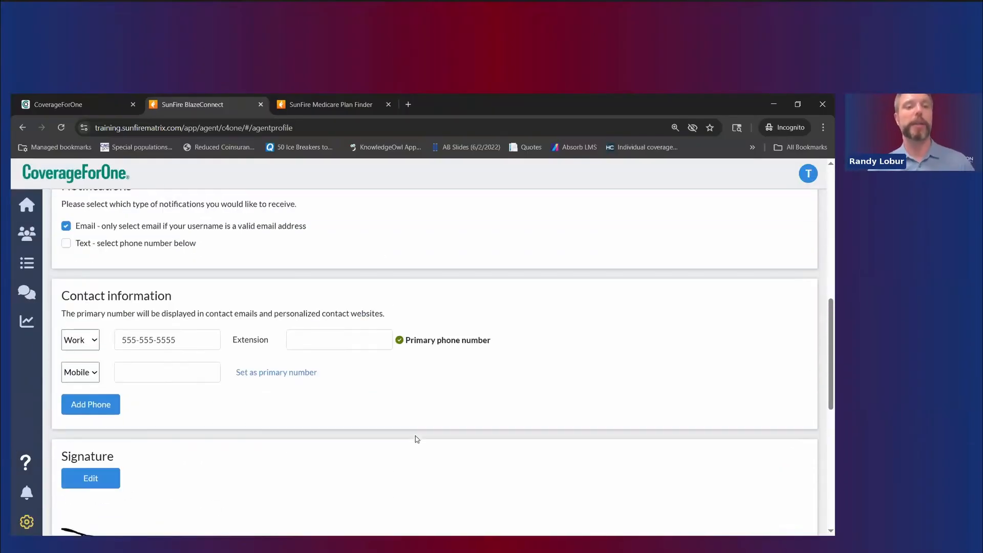
scroll(417, 438, up, 4)
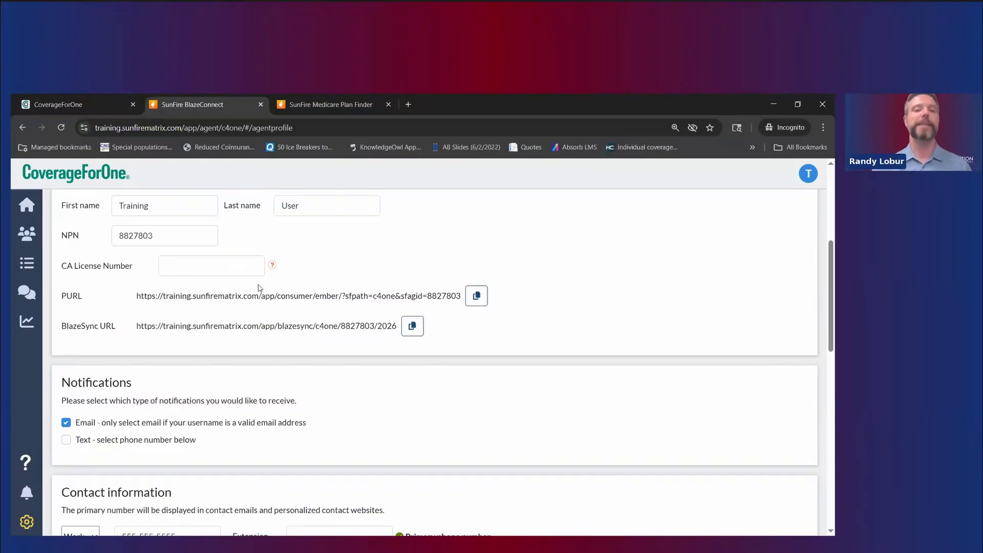
Step: Copy the agent's BlazeSync URL and load it in a new incognito tab
click(419, 333)
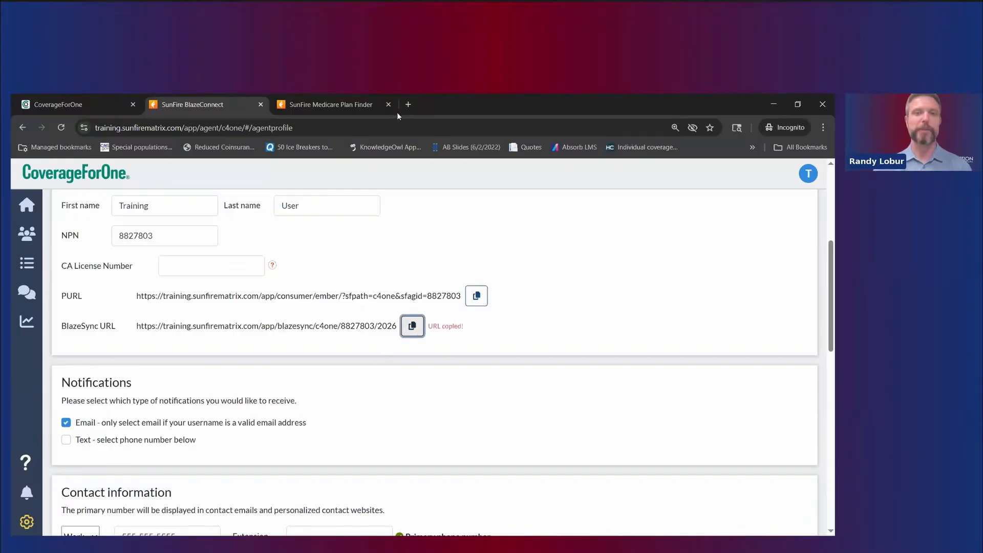
click(408, 104)
key(ctrl+v)
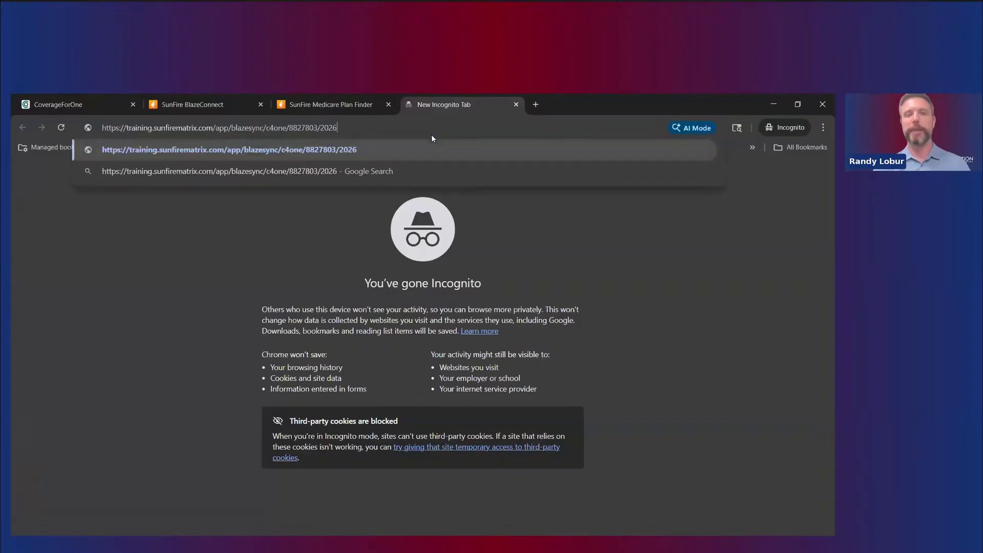
key(Return)
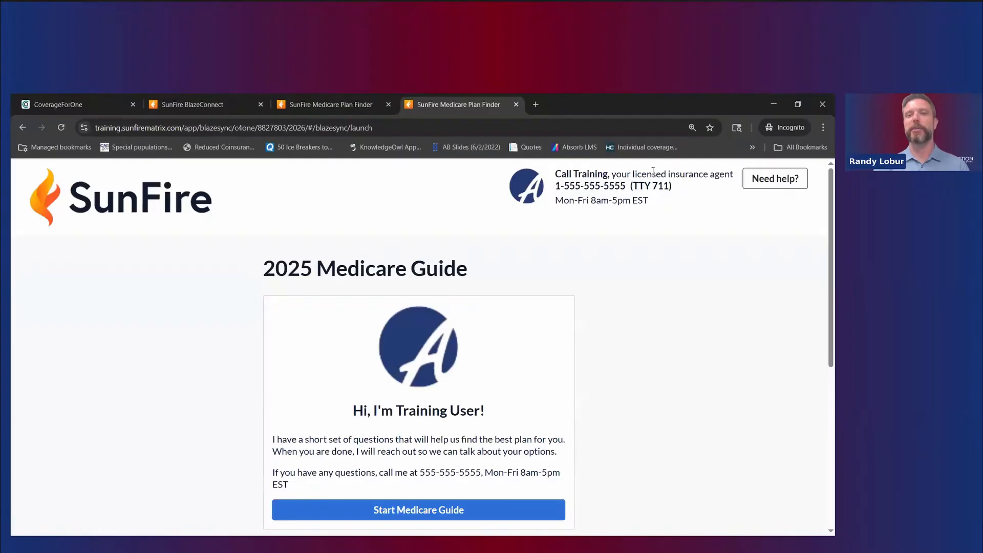
drag(561, 187, 674, 187)
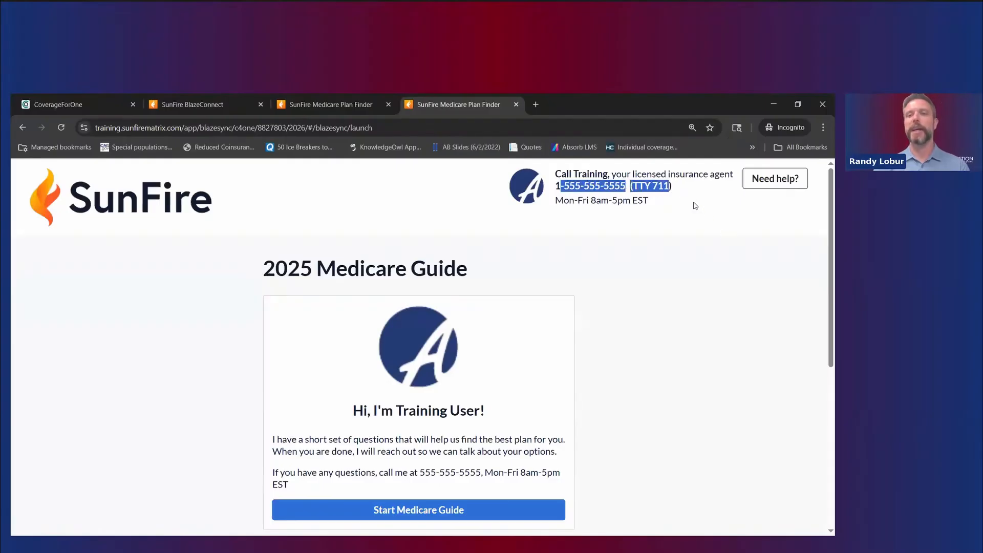
click(696, 206)
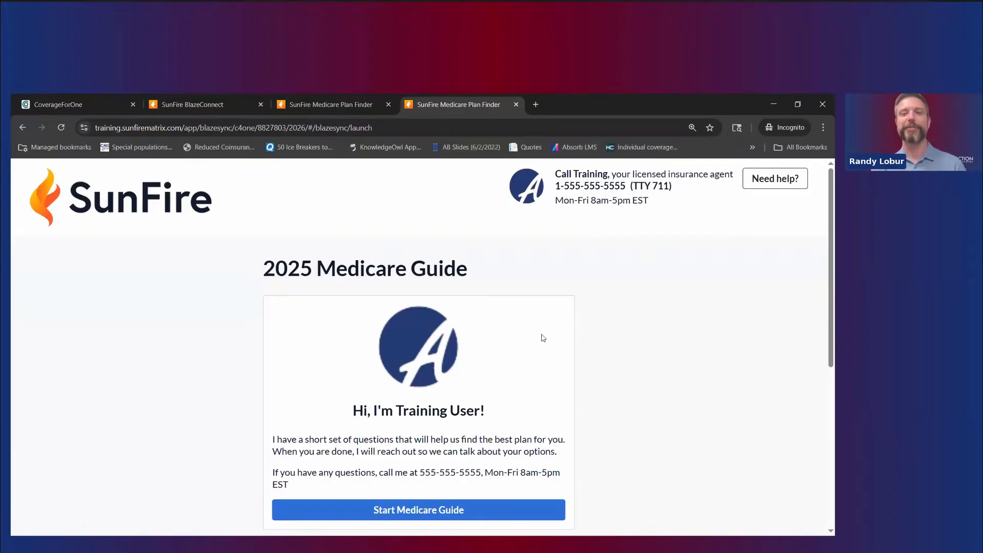
drag(556, 174, 734, 175)
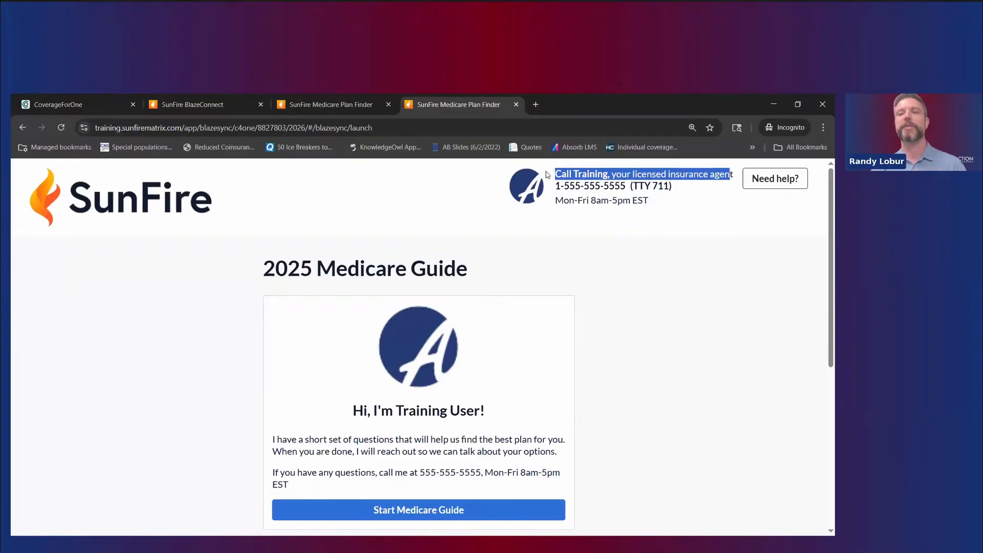
drag(575, 186, 600, 187)
click(630, 223)
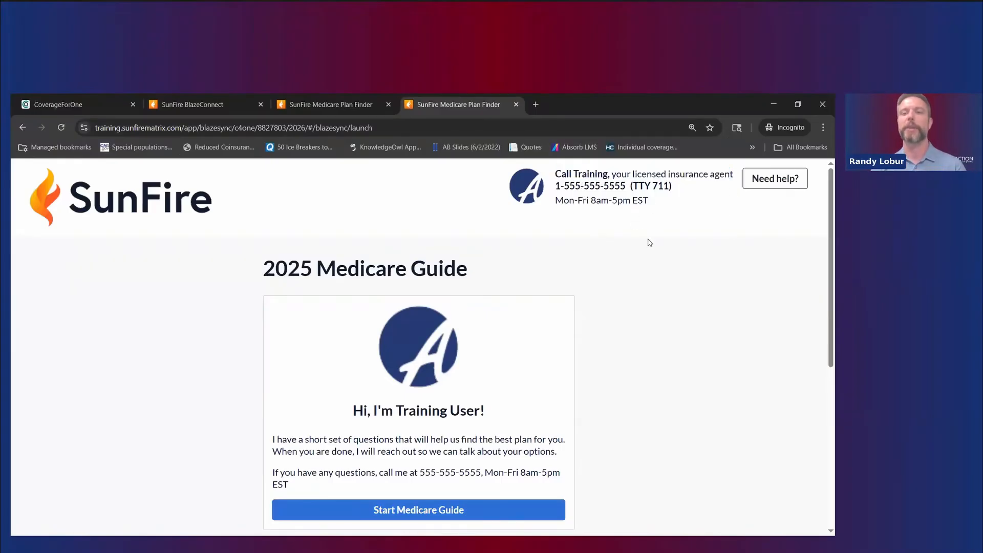
scroll(611, 292, down, 1)
scroll(645, 306, down, 1)
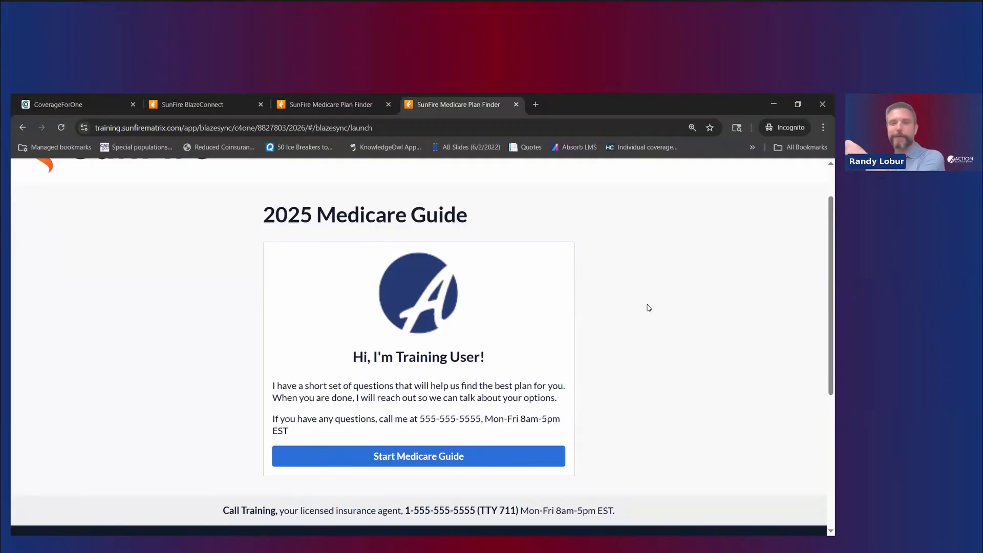
scroll(650, 319, down, 2)
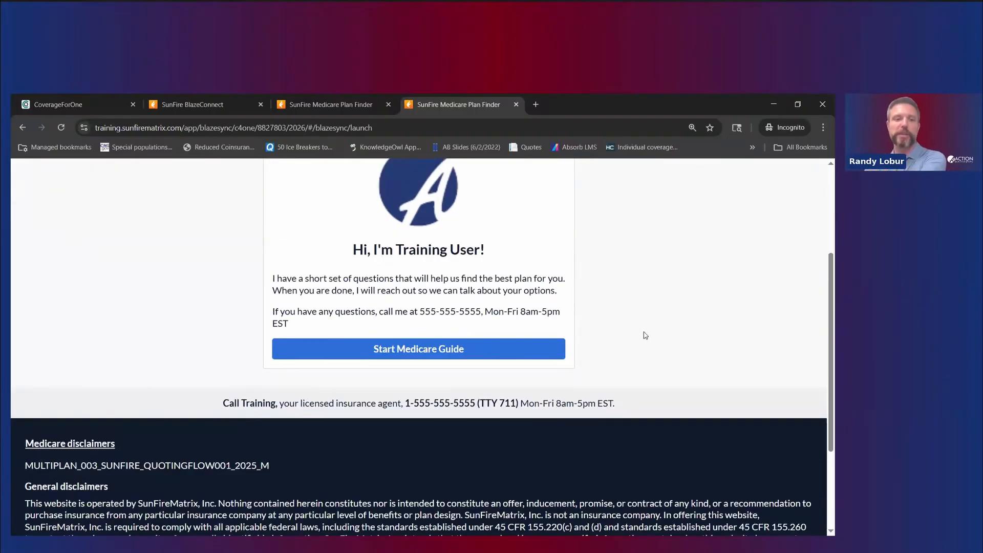
scroll(640, 342, down, 2)
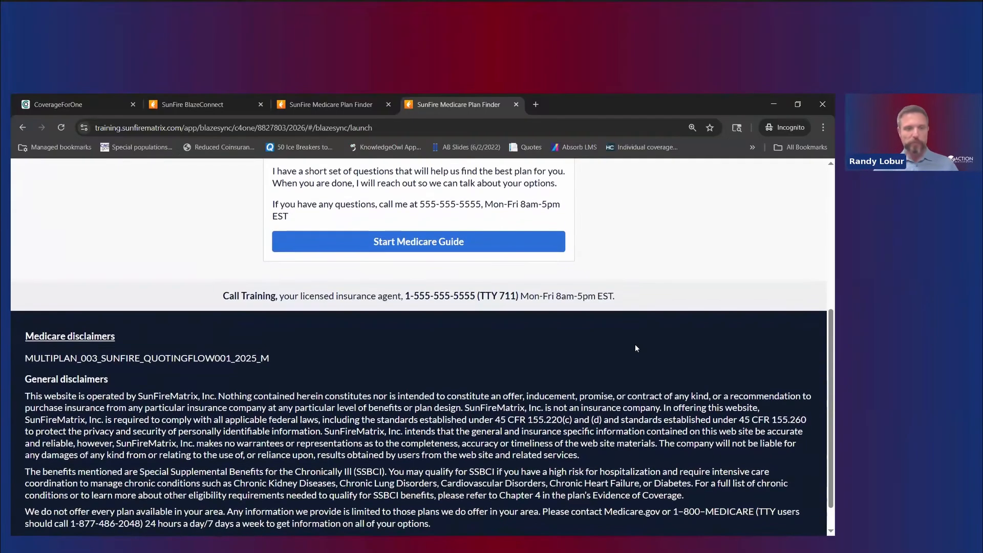
scroll(636, 347, down, 1)
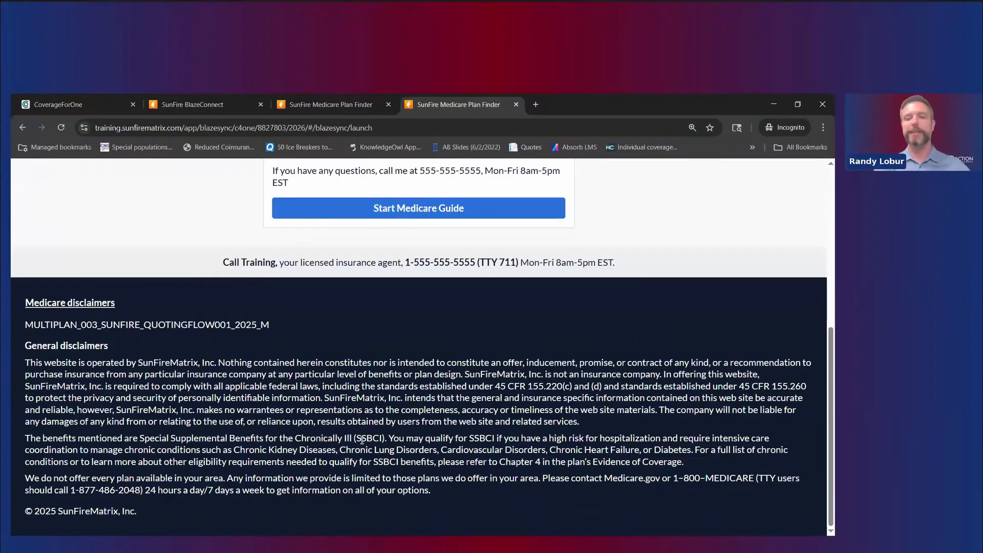
scroll(362, 440, up, 5)
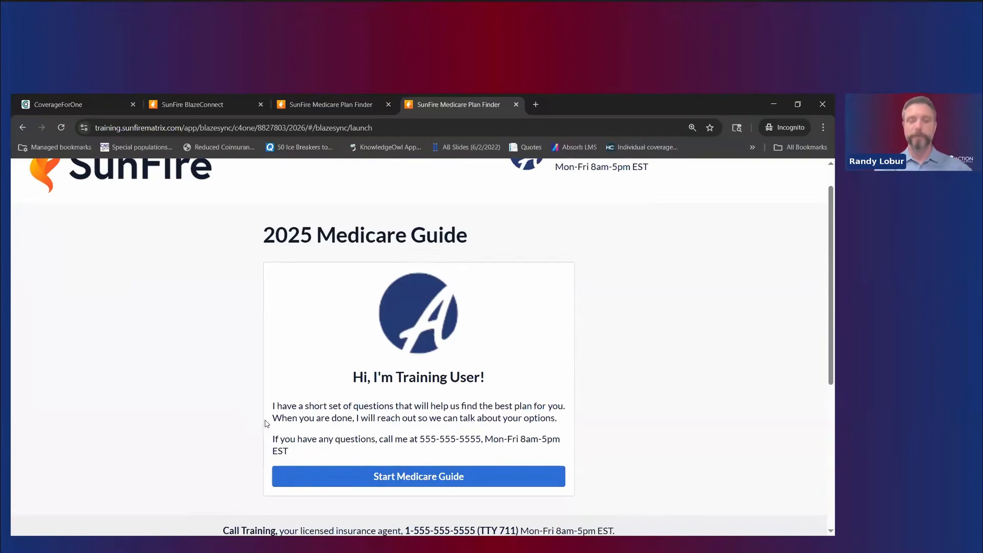
Step: Start the Medicare Guide and enter the client's first and last name
click(428, 477)
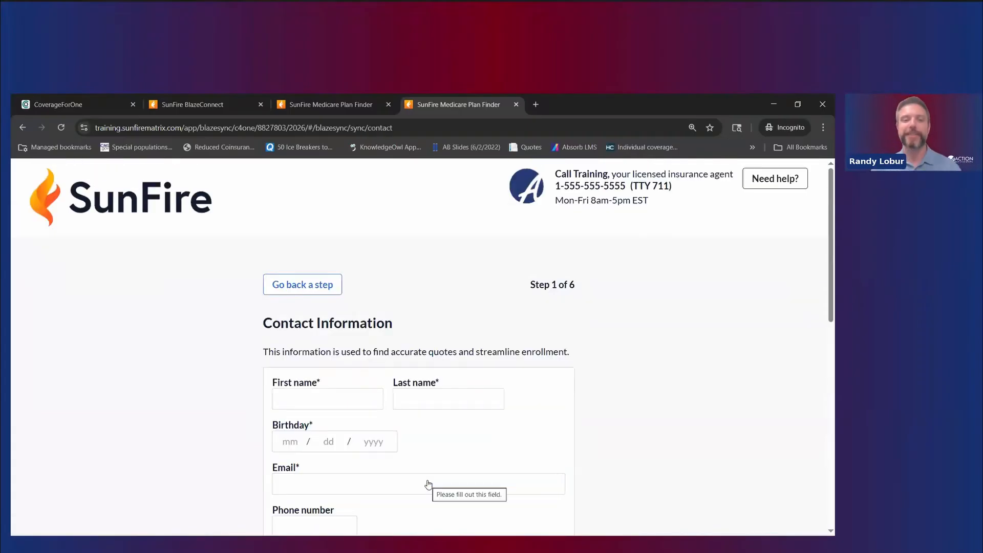
click(338, 409)
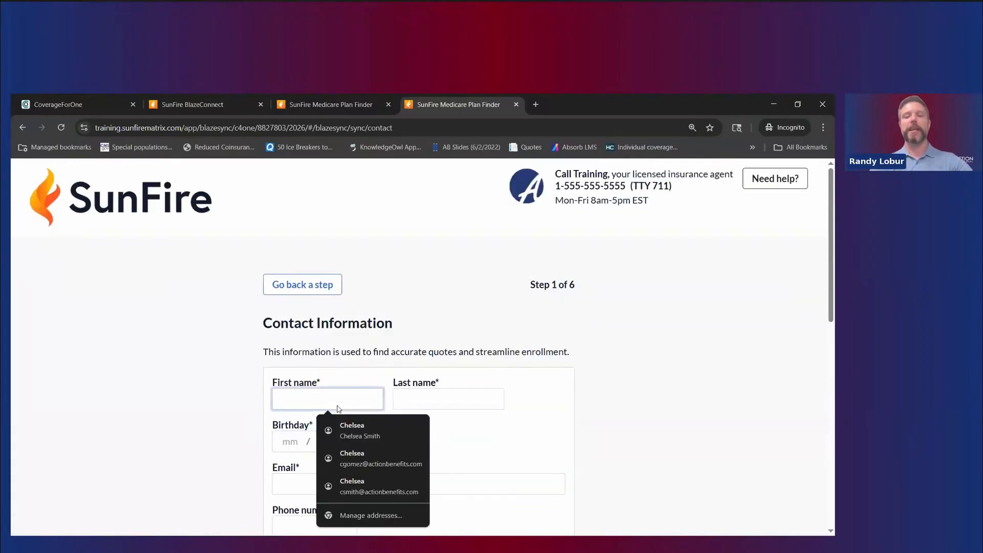
text(OctoberSecond)
key(Tab)
text(Sample)
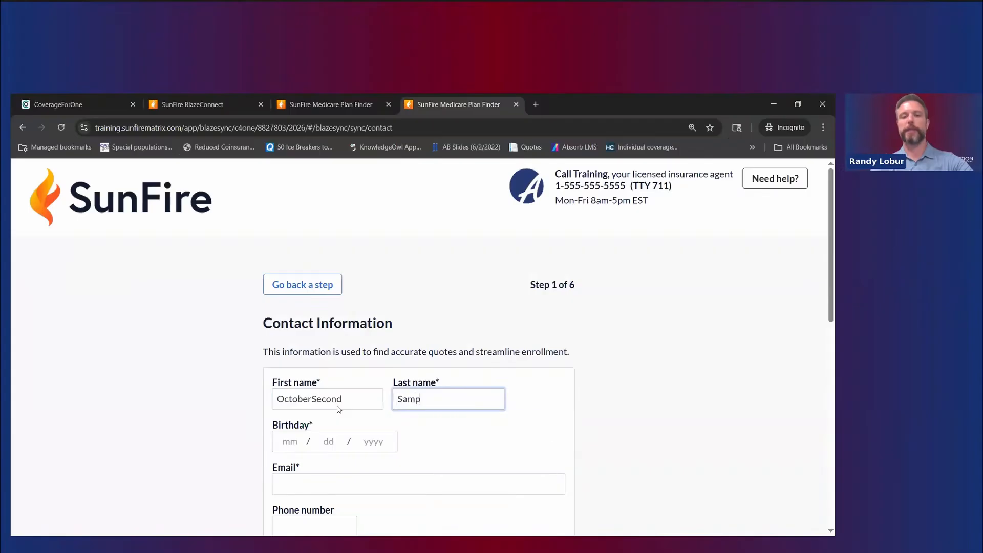
click(296, 443)
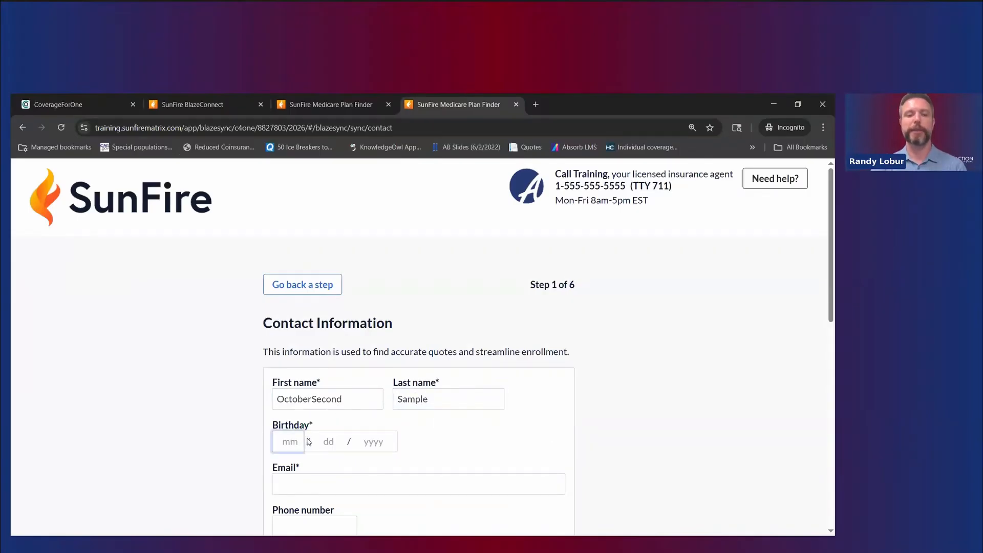
scroll(299, 442, down, 1)
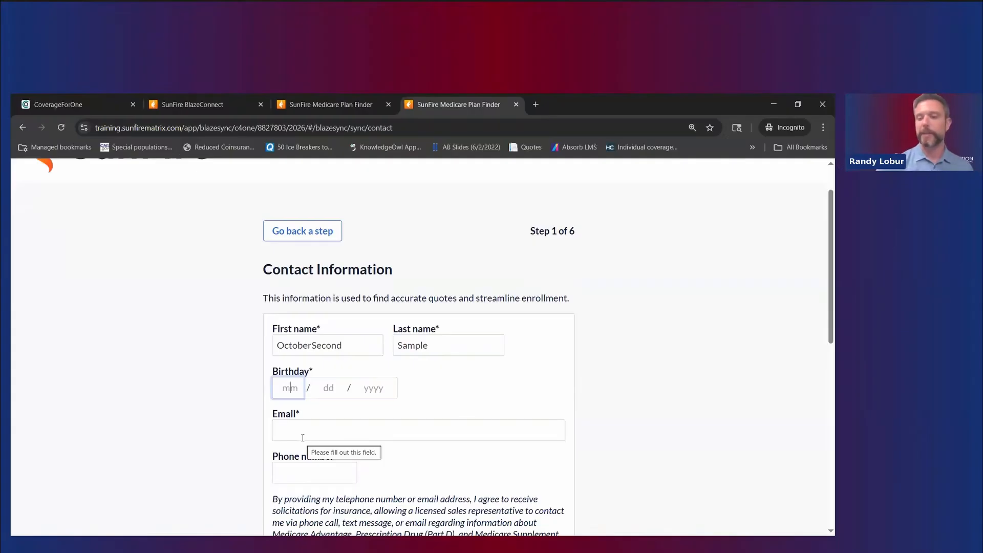
text(108)
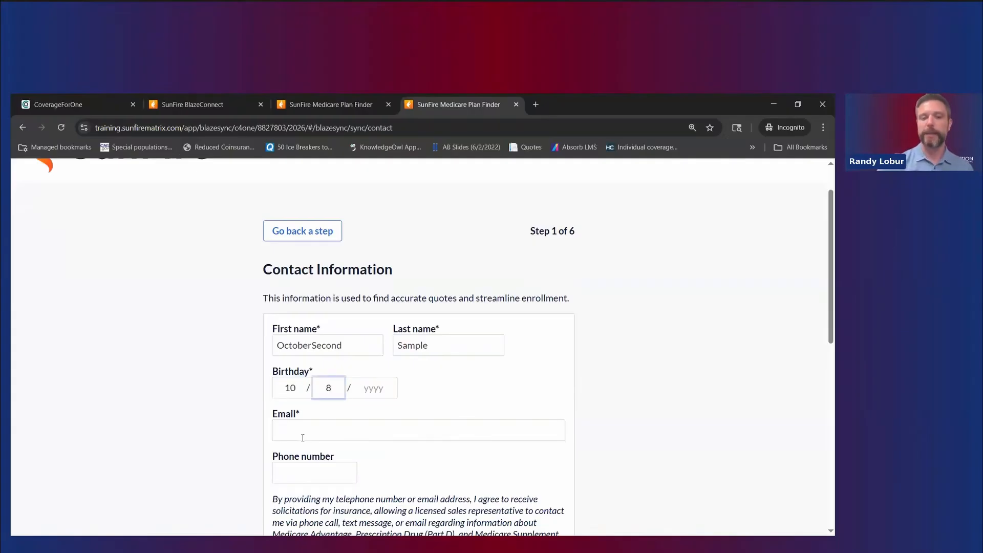
click(382, 388)
text(1956)
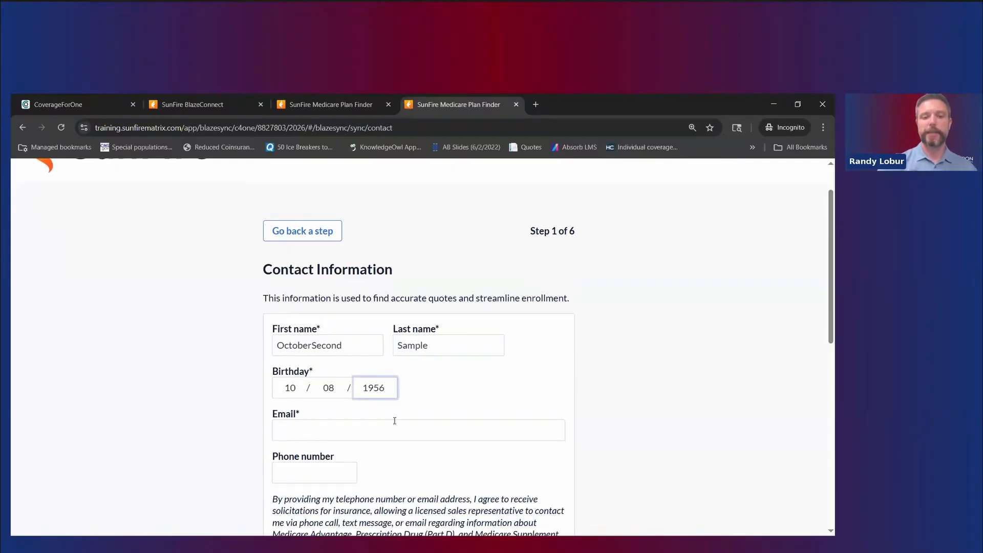
click(394, 421)
click(414, 482)
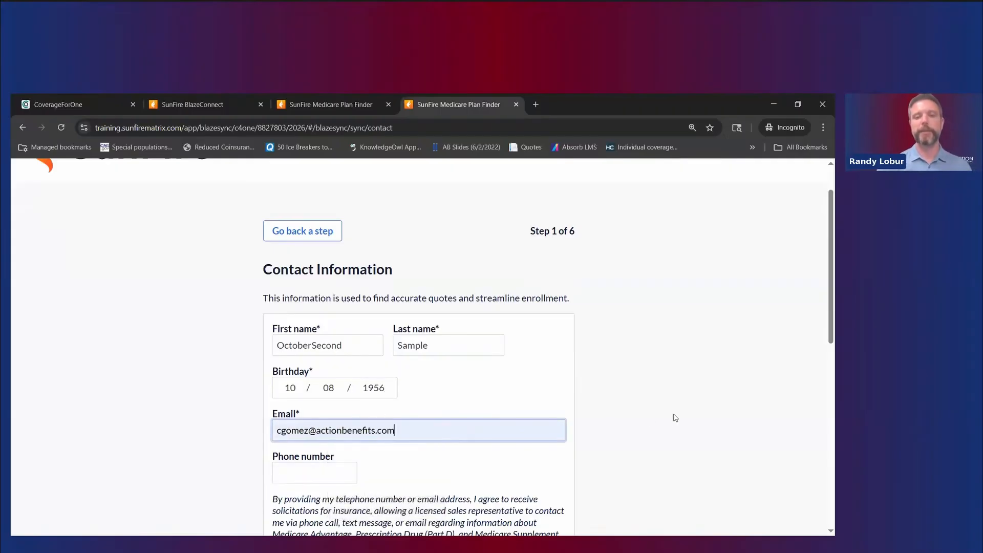
click(675, 418)
Step: Scroll down and highlight the consent disclaimer paragraphs
scroll(644, 373, down, 3)
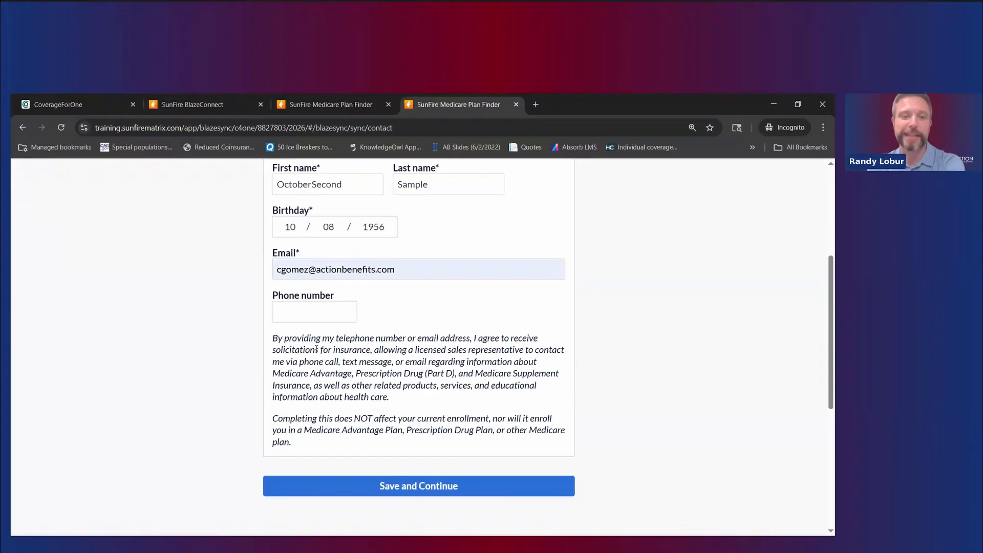
drag(272, 339, 406, 350)
drag(580, 434, 589, 451)
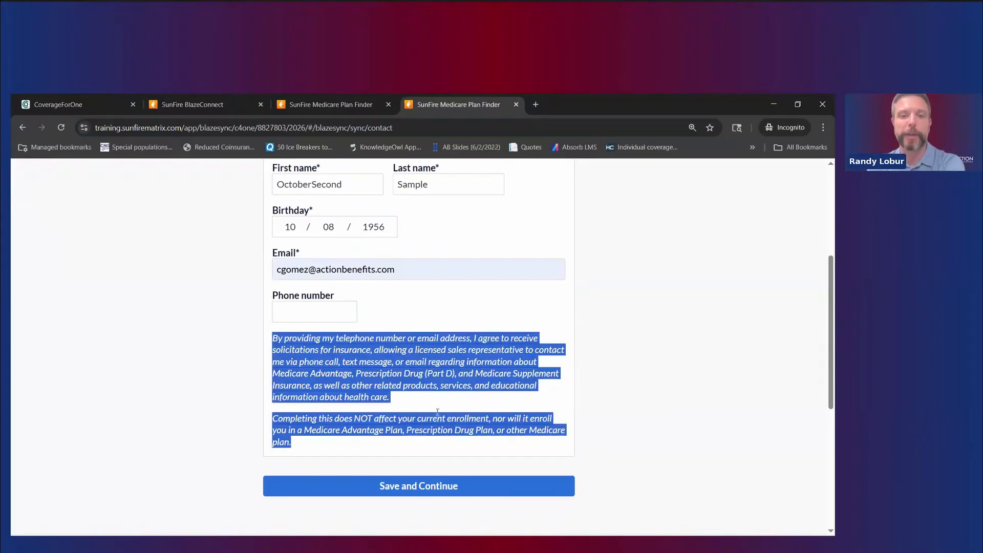
click(516, 390)
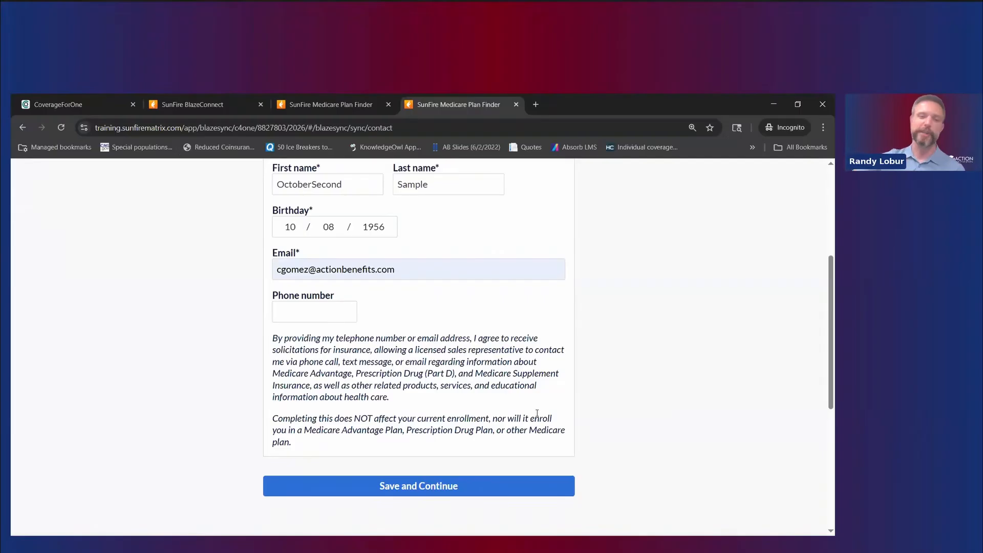
Step: Save the contact details, fill the home address from saved autofill, and advance to Doctors
click(480, 489)
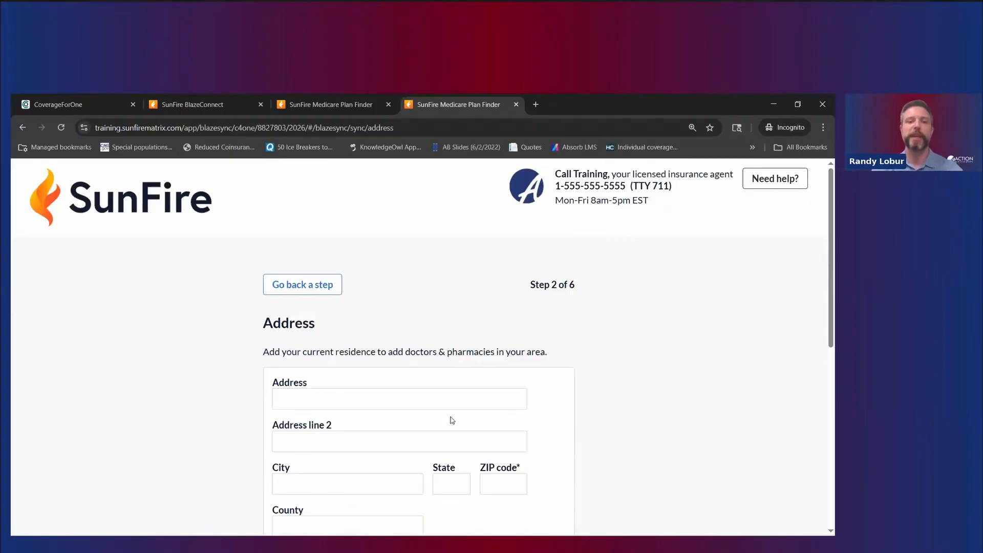
scroll(450, 417, down, 2)
click(388, 289)
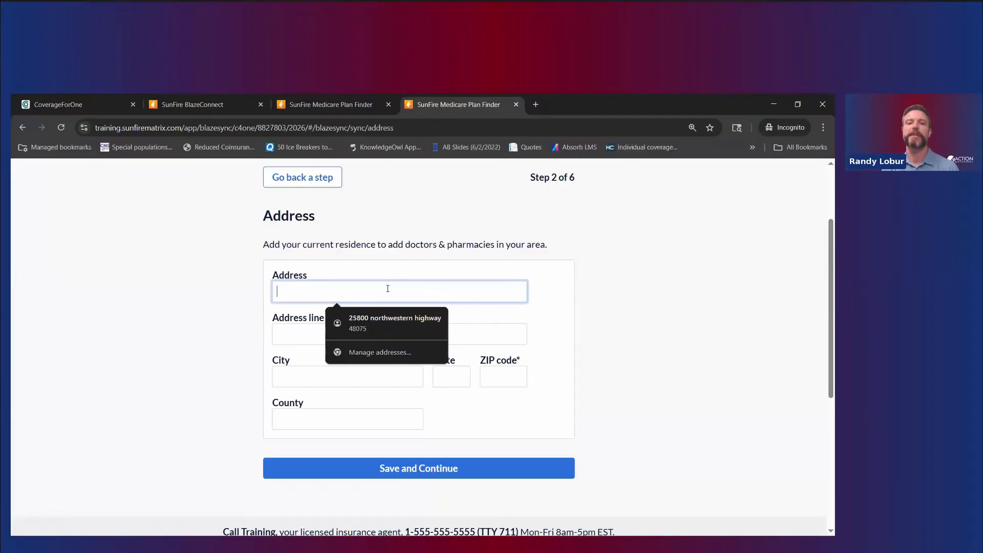
click(379, 318)
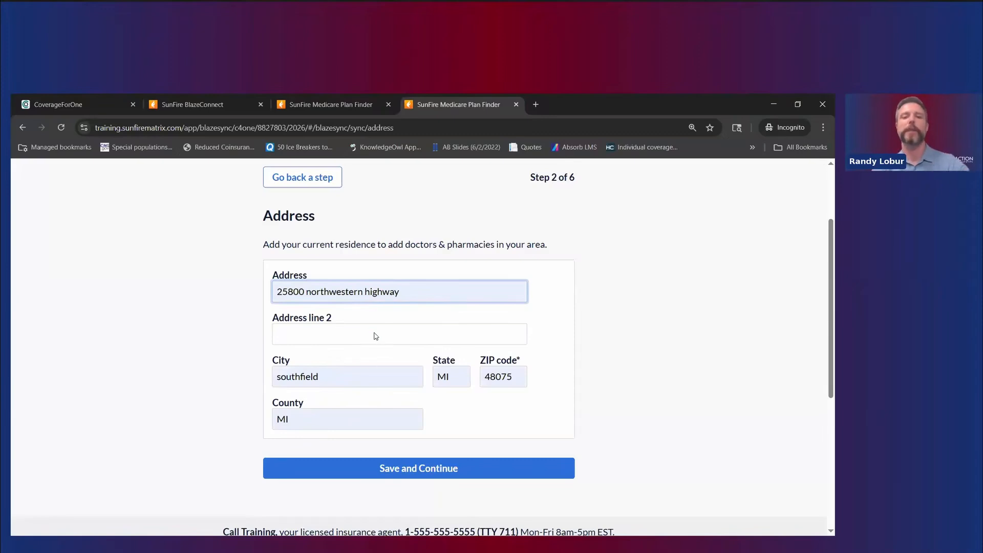
click(402, 476)
click(411, 402)
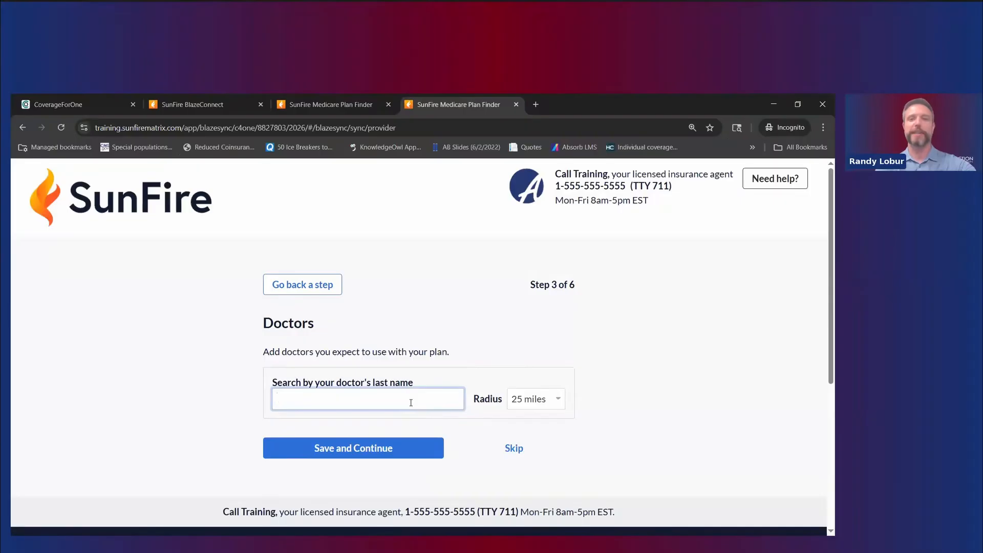
Step: Search by last name and add the internal medicine physician as primary doctor
text(Kohlen)
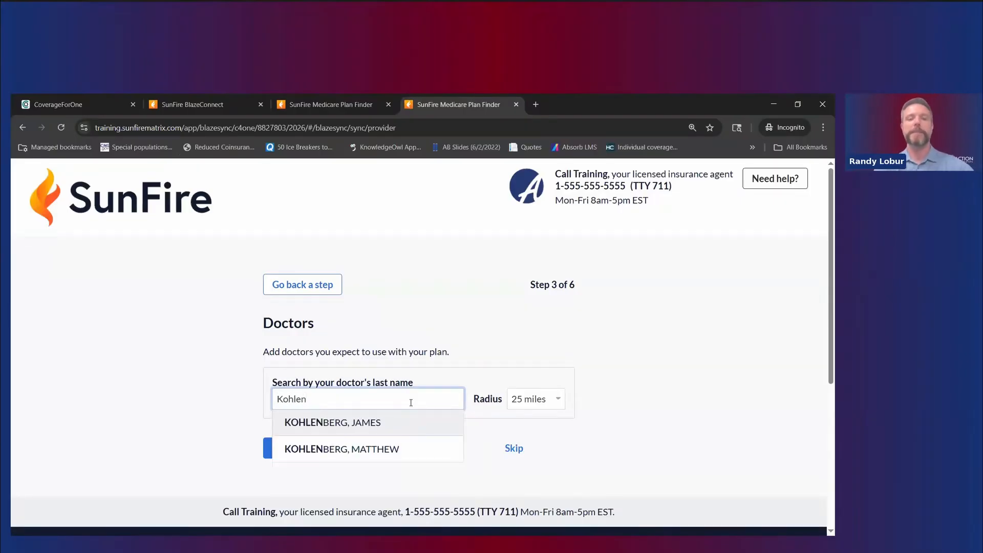
click(402, 422)
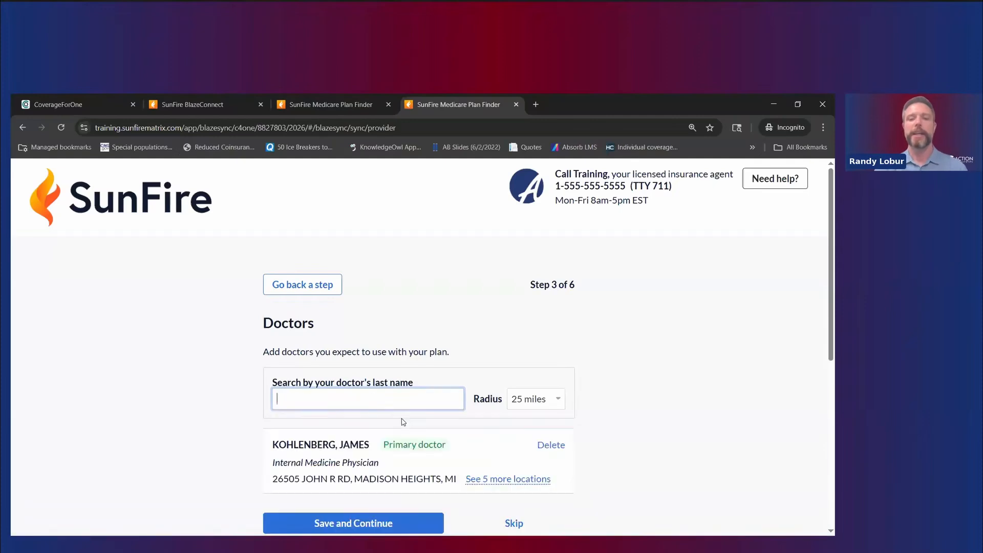
scroll(492, 441, down, 1)
mouse_move(522, 430)
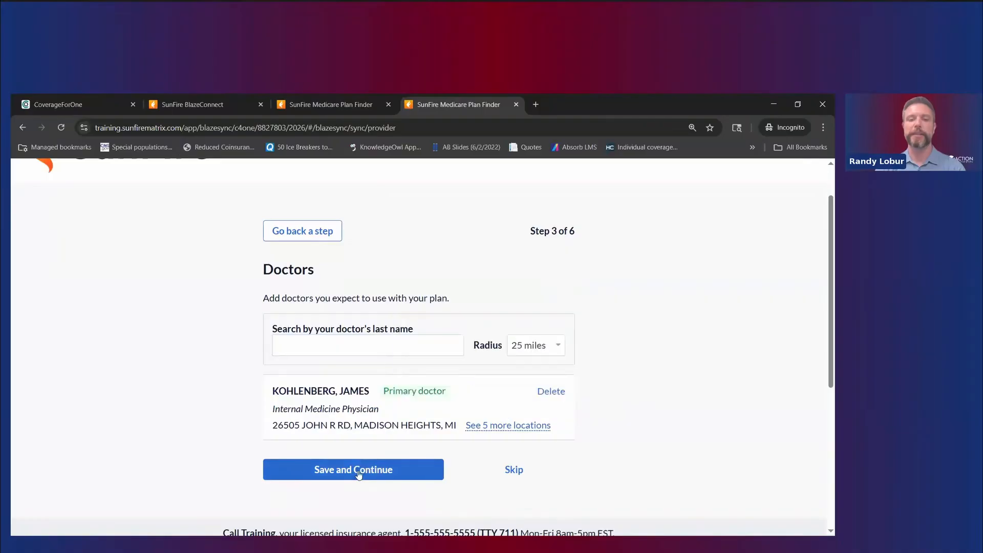
Step: Search for the physician assistant and add them as the second doctor
click(312, 352)
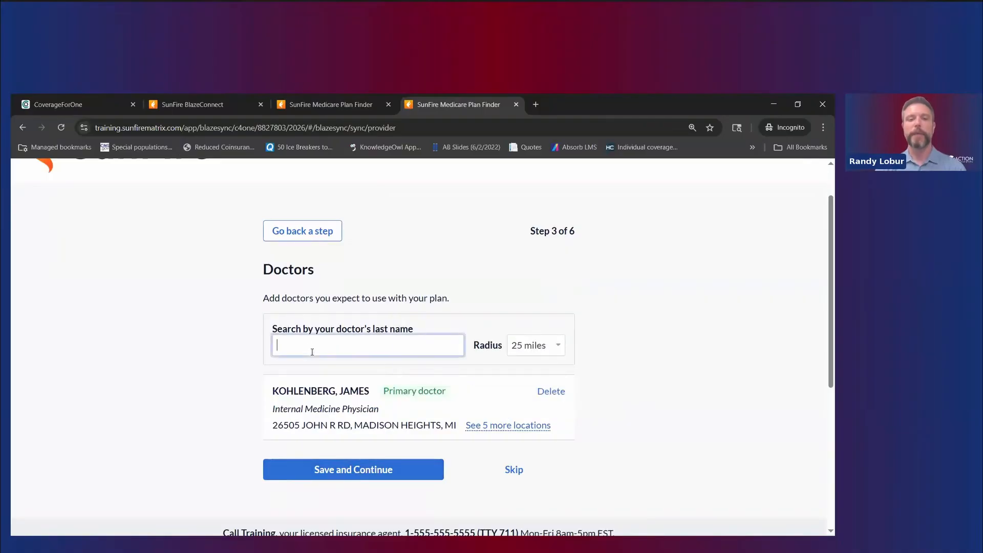
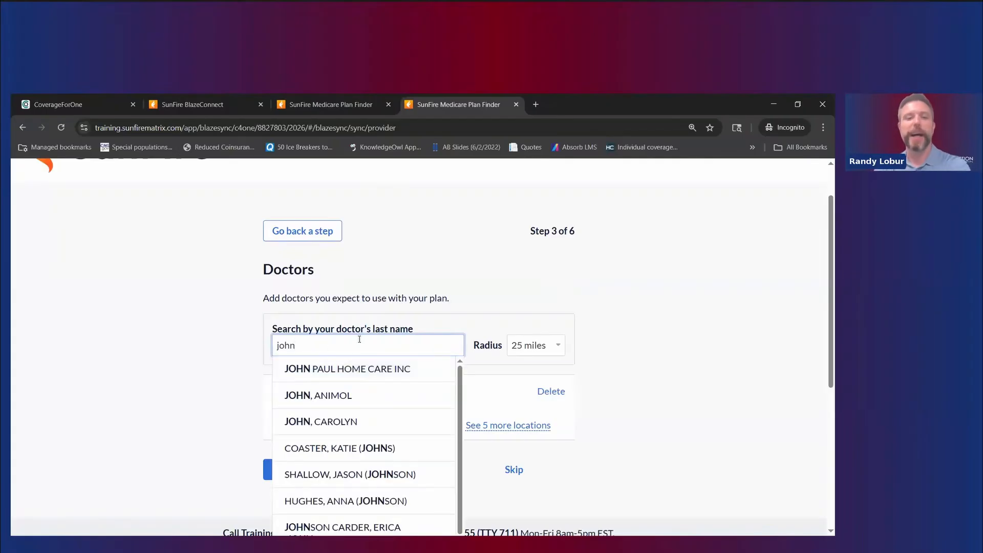
text(ke)
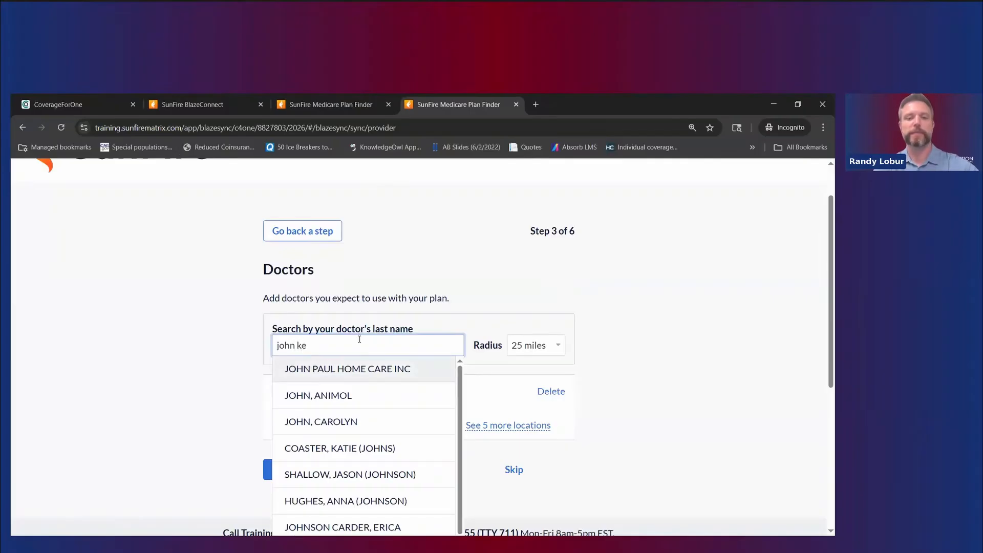
key(BackSpace)
key(BackSpace)
key(BackSpace)
key(BackSpace)
key(BackSpace)
key(BackSpace)
key(BackSpace)
text(keta)
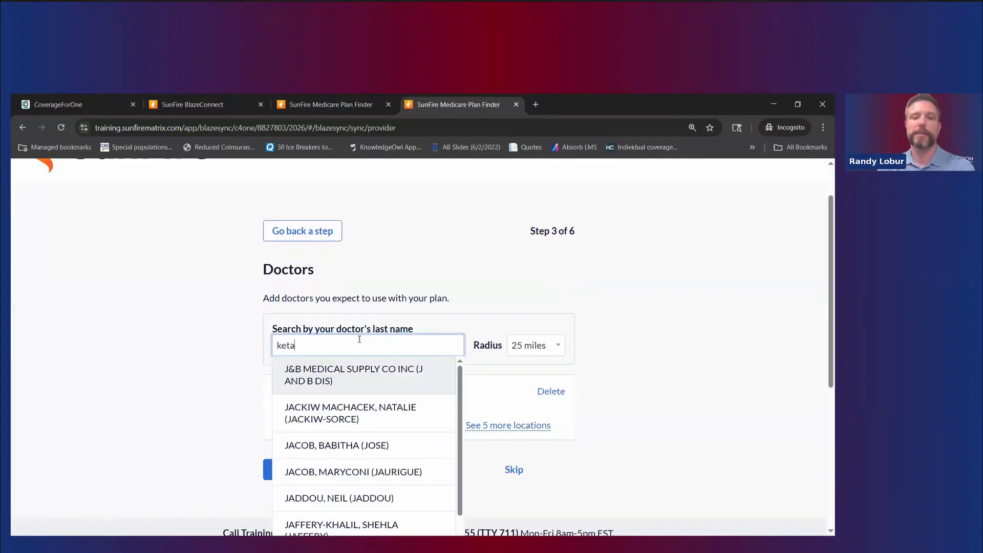
click(333, 368)
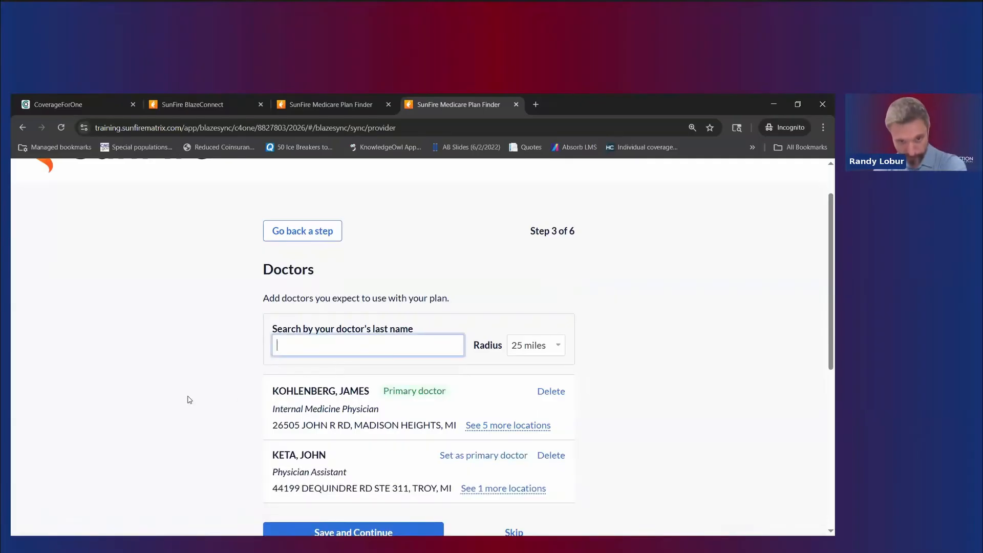
scroll(195, 396, down, 2)
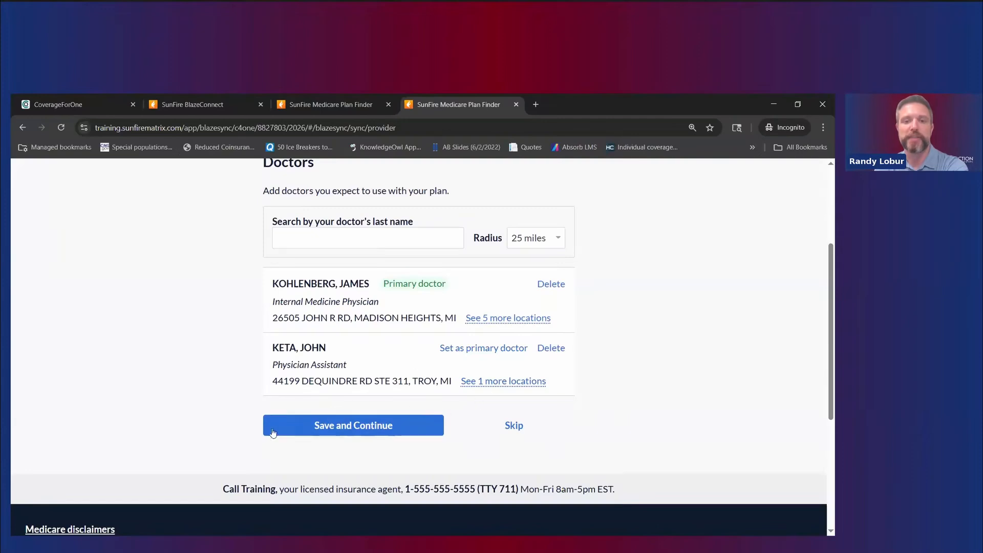
scroll(435, 428, up, 1)
Step: Continue to Medications and add Fluticasone-Salmeterol at the 250-50MCG/ACT dosage
click(355, 479)
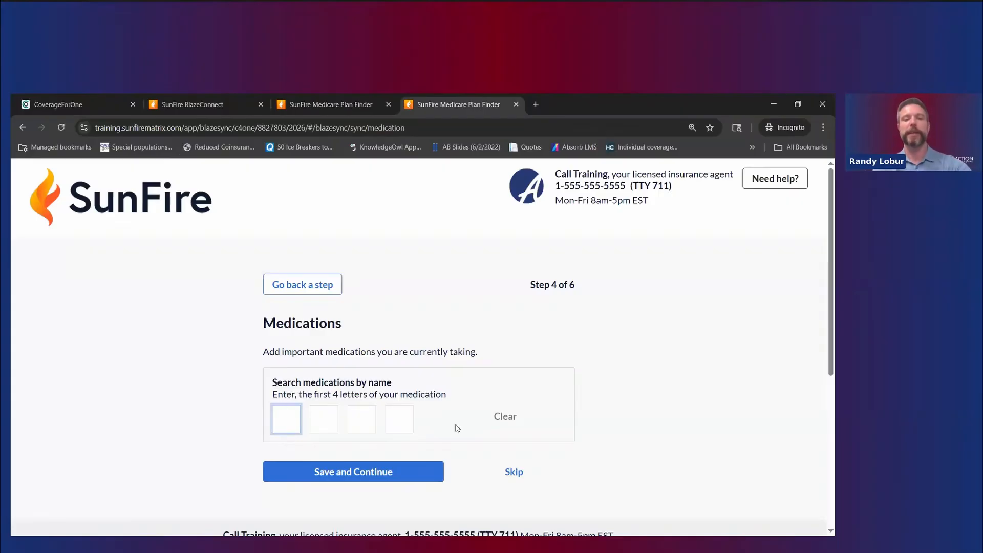
text(FLUT)
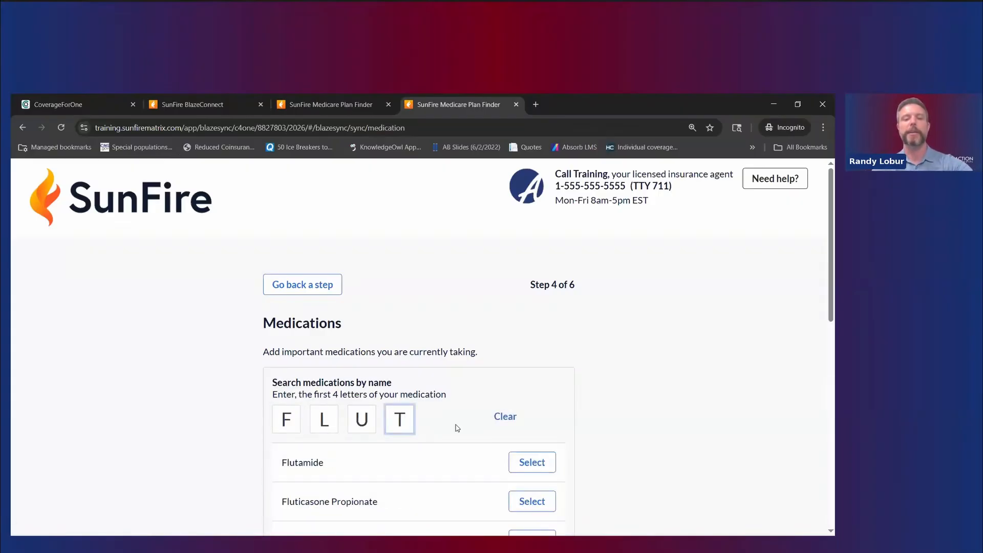
scroll(453, 441, down, 2)
click(518, 434)
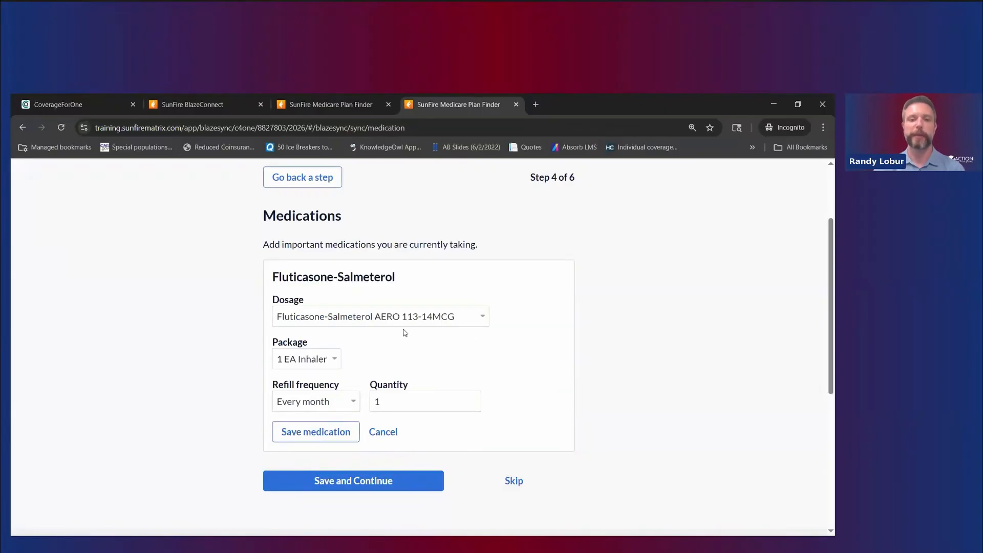
click(408, 318)
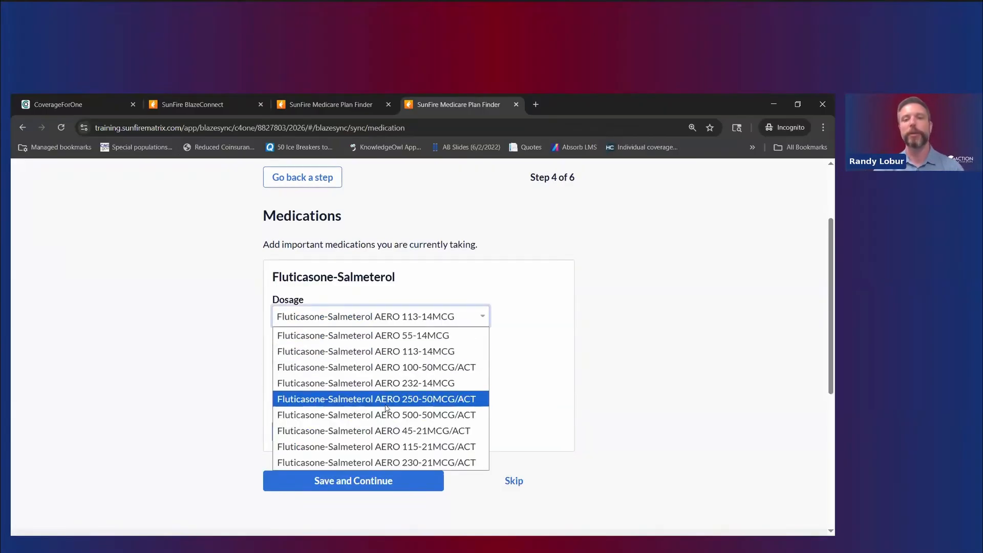
click(387, 409)
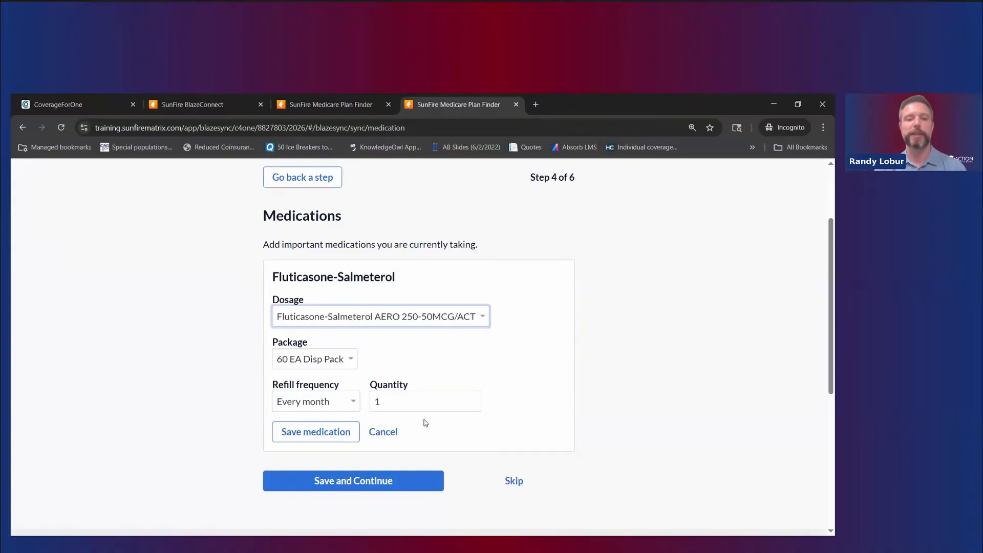
click(334, 434)
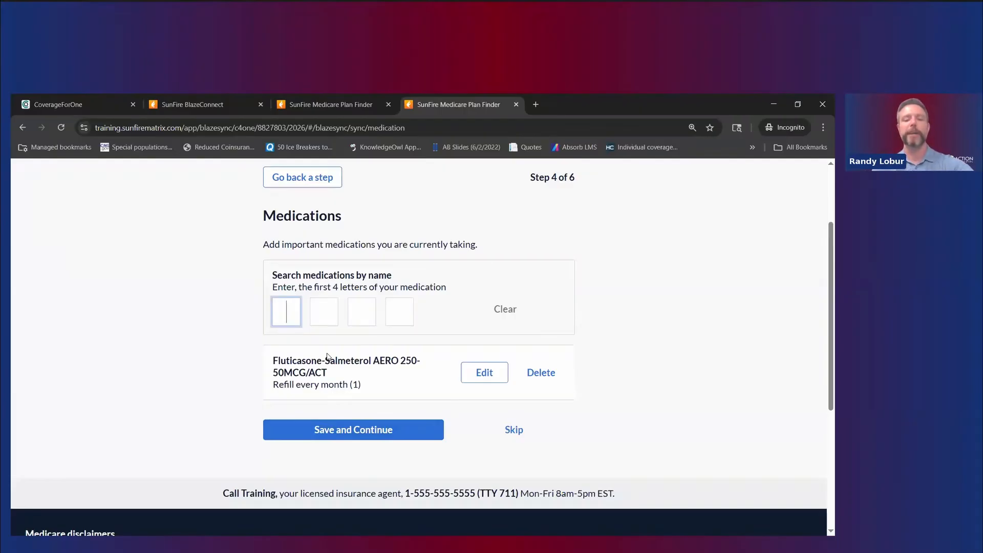
Step: Add Albuterol Sulfate HFA 90MCG with its Proventil-equivalent dosage
text(FLU)
key(BackSpace)
key(BackSpace)
key(BackSpace)
key(BackSpace)
text(ABLU)
key(BackSpace)
key(BackSpace)
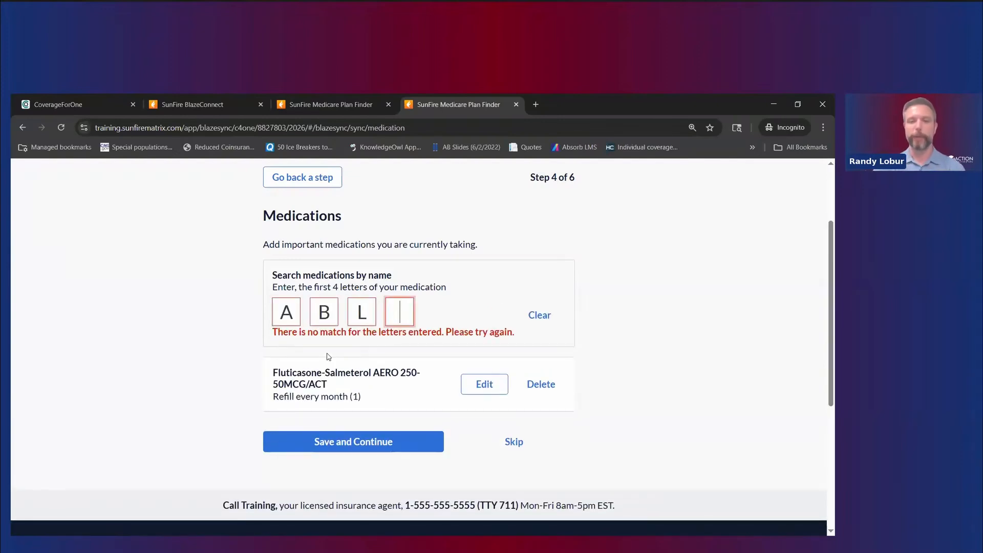
key(BackSpace)
key(BackSpace)
text(LB)
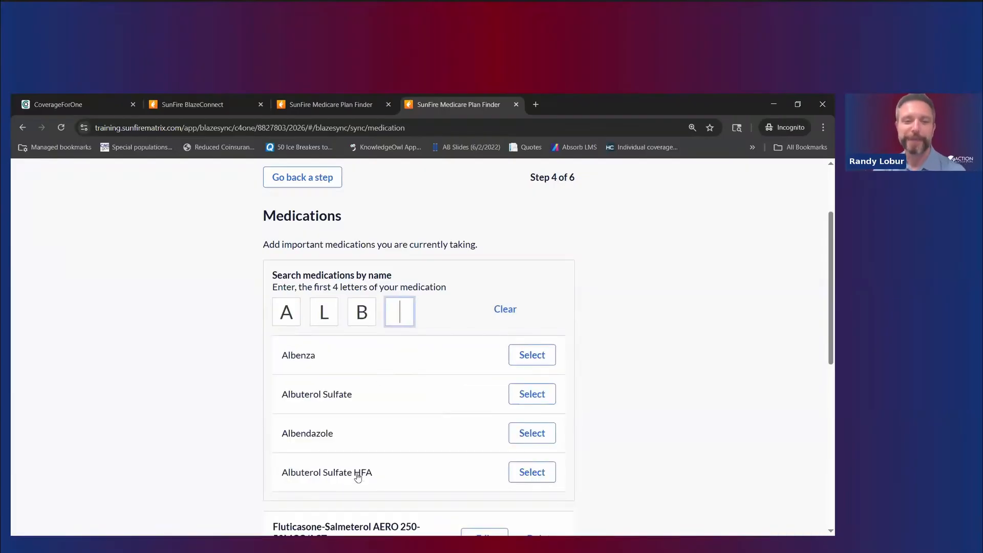
click(529, 472)
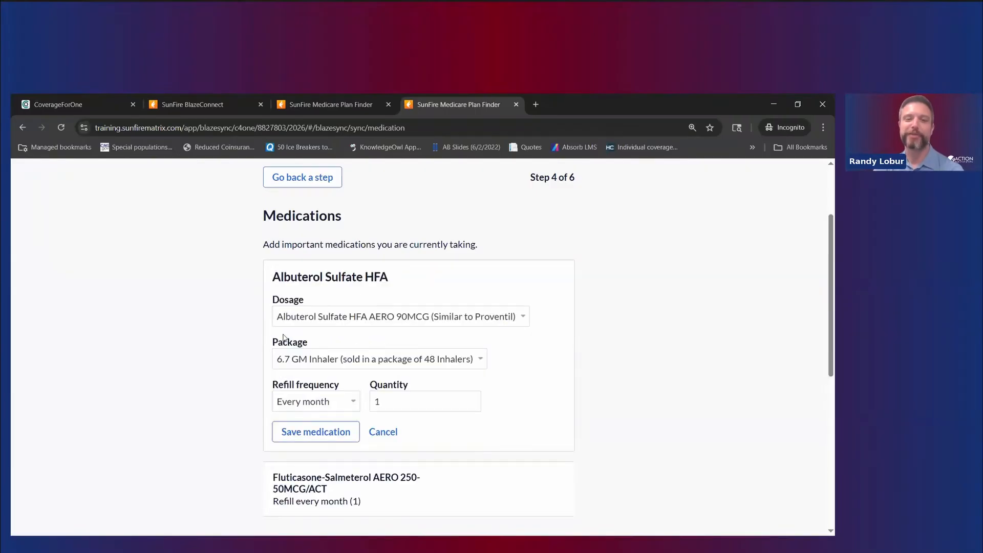
click(380, 319)
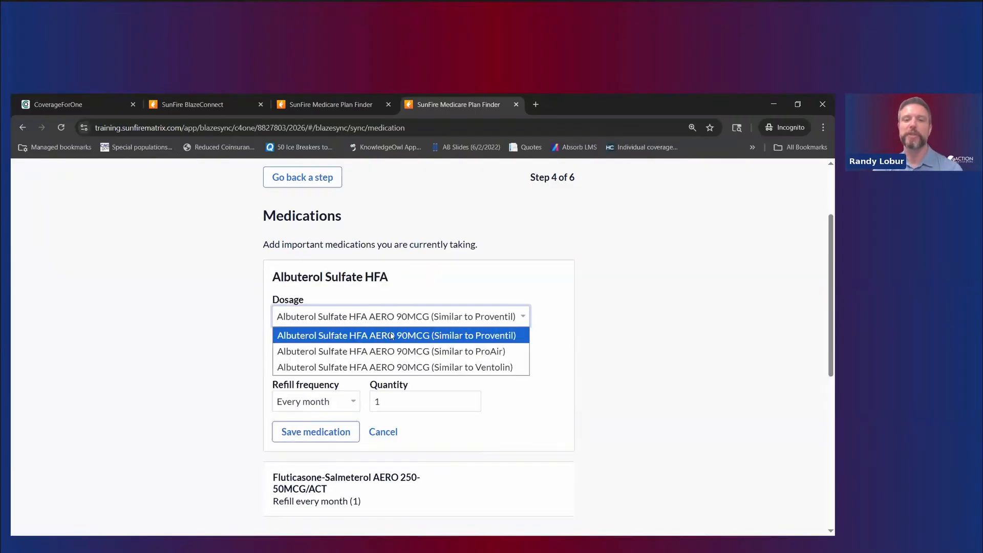
click(430, 283)
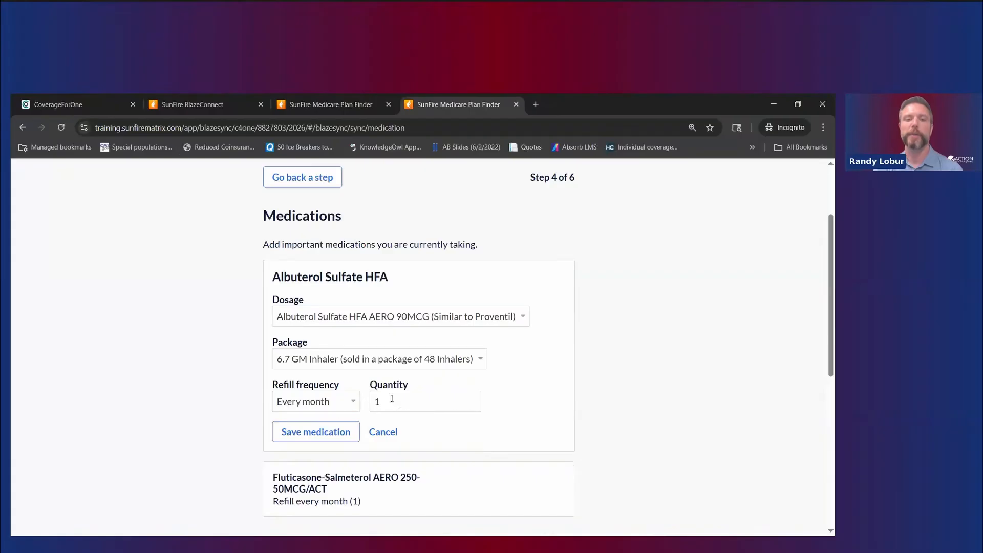
click(323, 433)
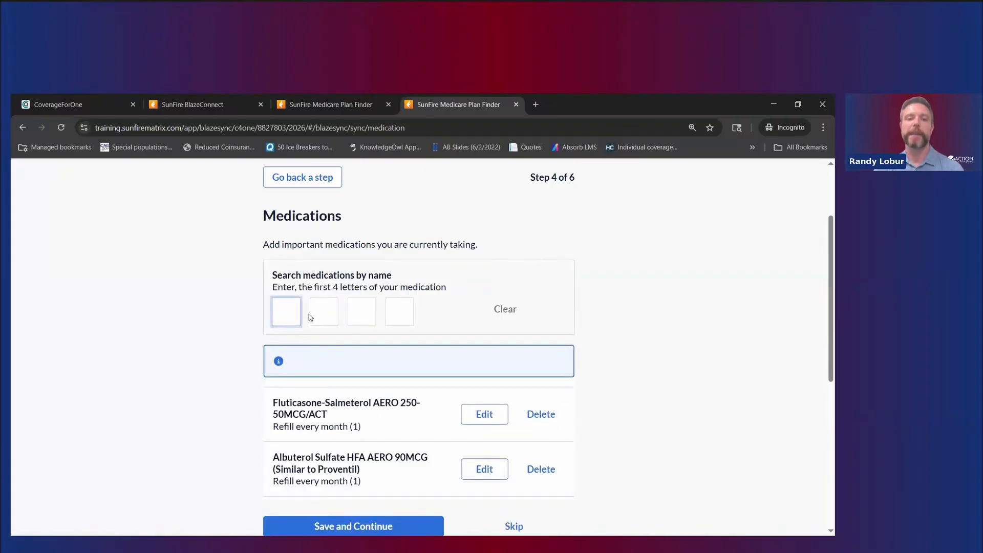
Step: Add Benzonatate CAP 100MG with quantity 30, then save medications and continue to pharmacy
text(B)
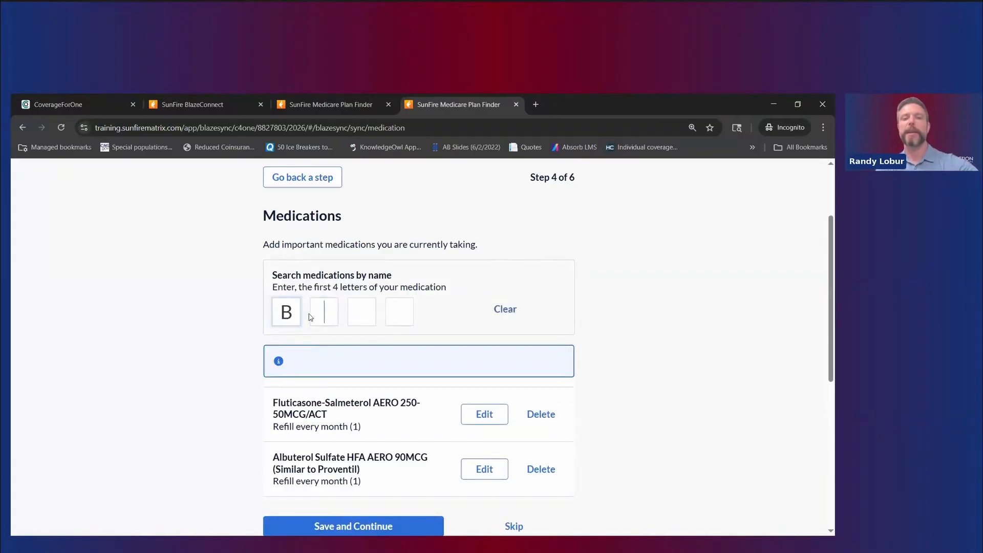
text(ENQ)
key(BackSpace)
text(Z)
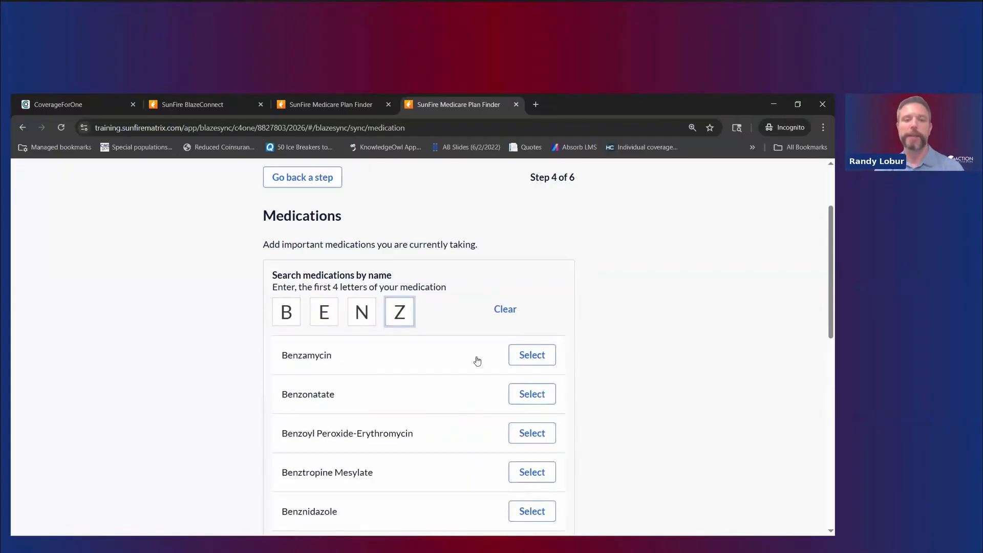
click(532, 394)
scroll(358, 428, down, 2)
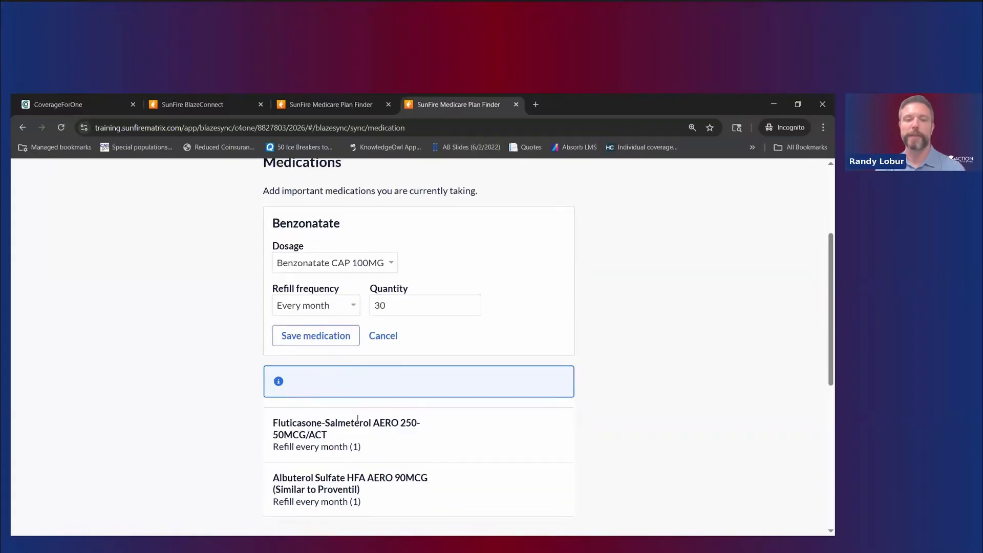
scroll(357, 419, down, 2)
scroll(287, 358, up, 2)
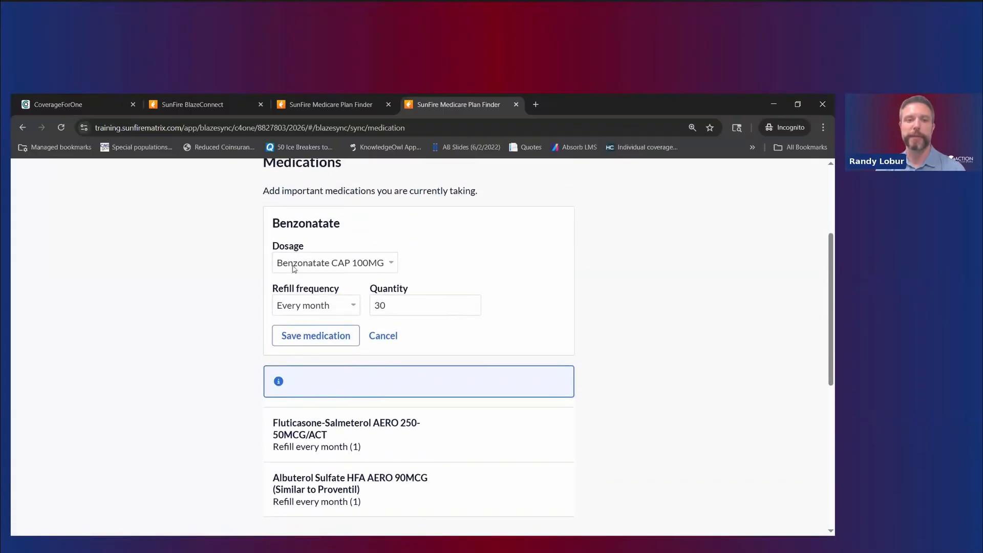
click(335, 338)
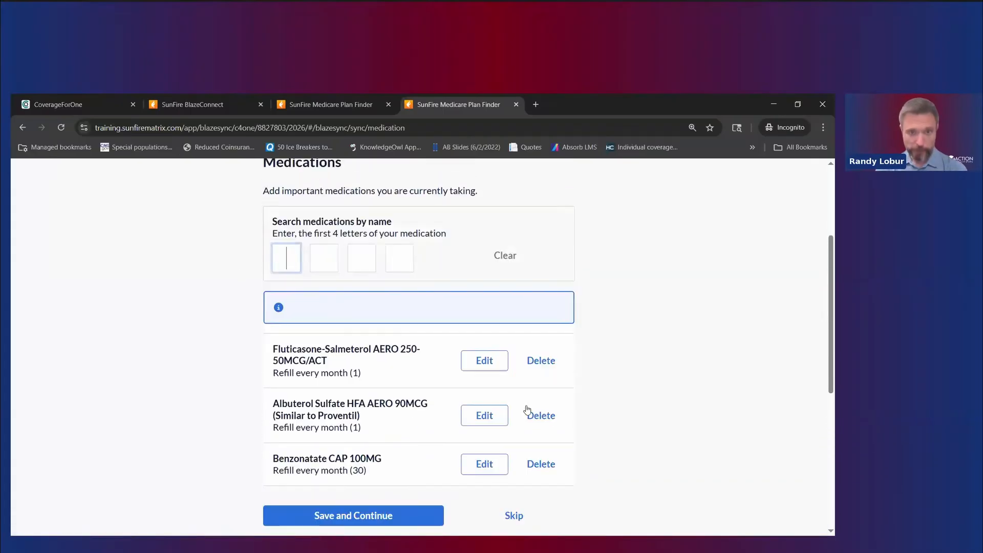
click(238, 420)
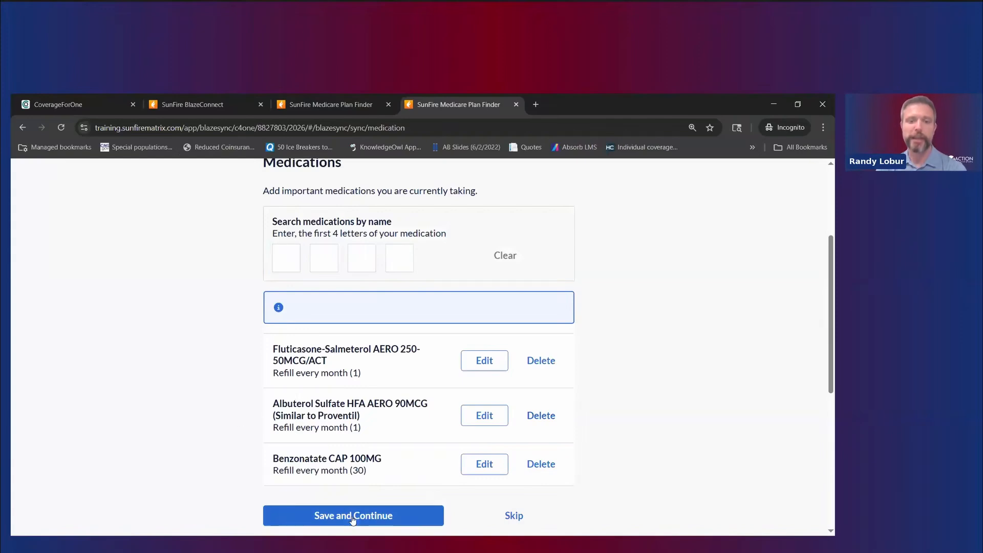
click(353, 515)
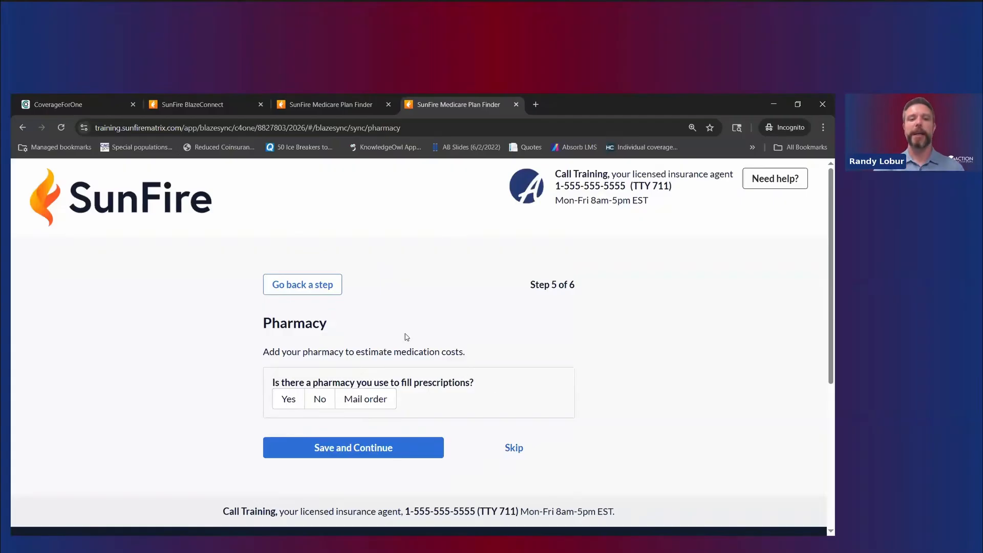
Step: Search 'Cost', pick COSTCO WHOLESALE CORPORATION as the client's pharmacy, and save and continue
click(288, 399)
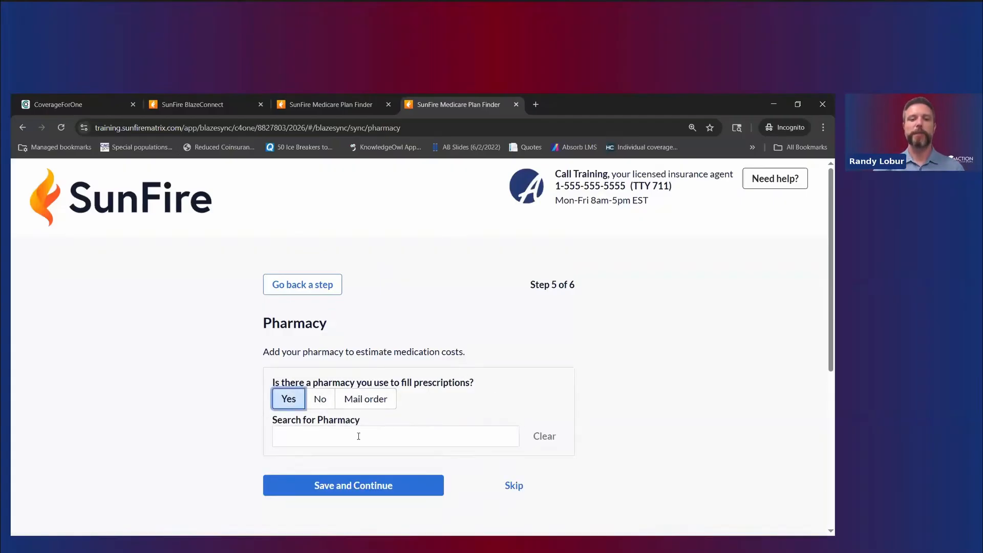
text(Cost)
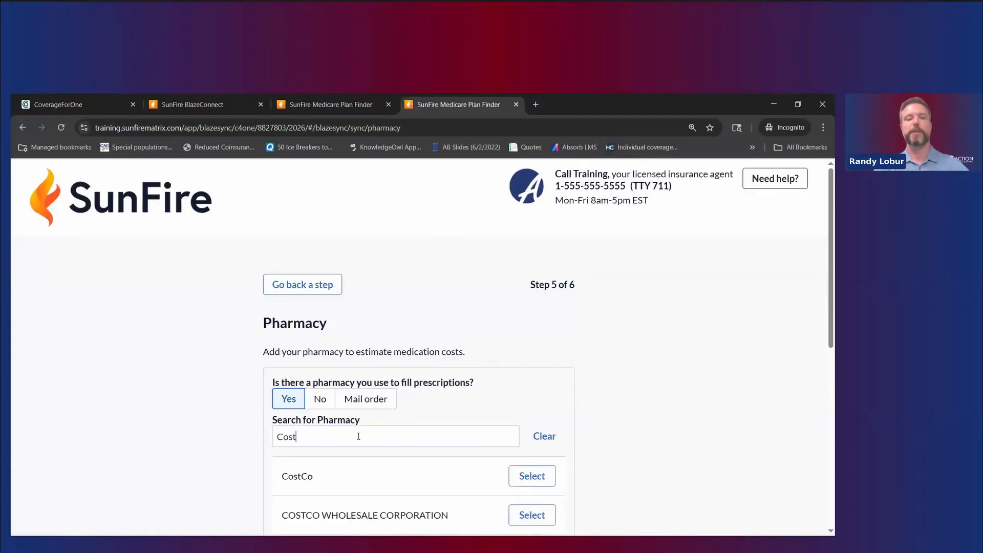
click(511, 507)
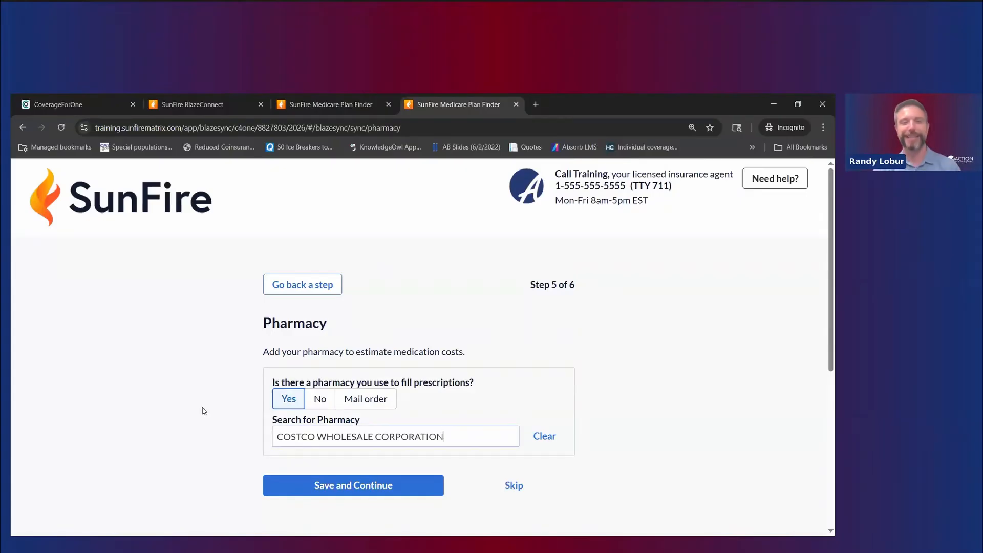
scroll(203, 409, down, 1)
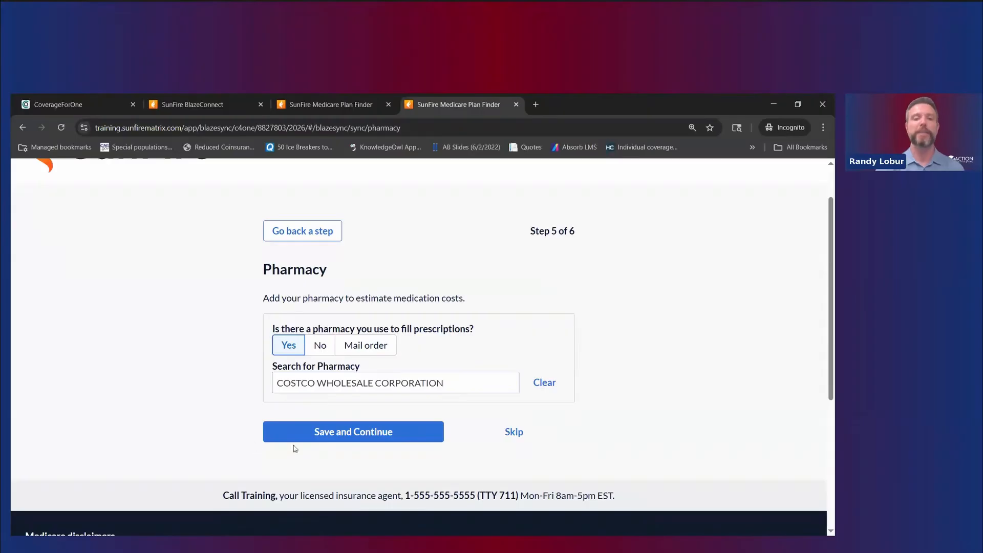
click(323, 433)
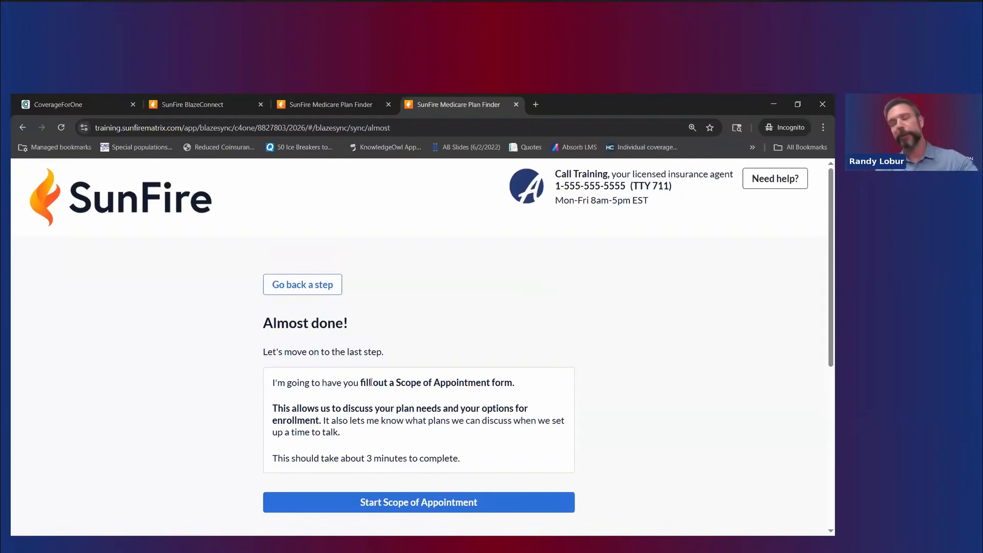
scroll(451, 387, down, 1)
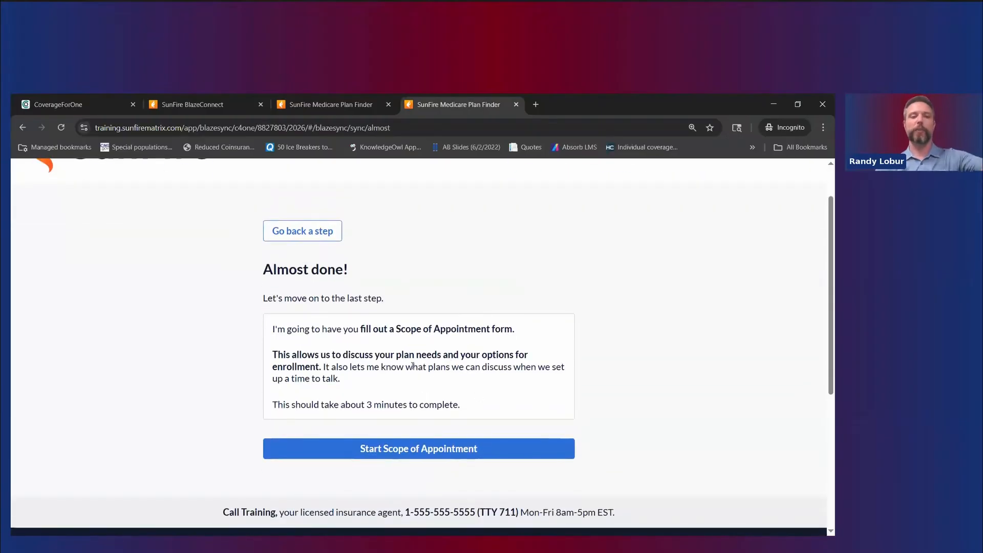
Step: Include Part D, Part C, Hospital Indemnity and Ancillary plans in scope and show all plan descriptions
click(392, 452)
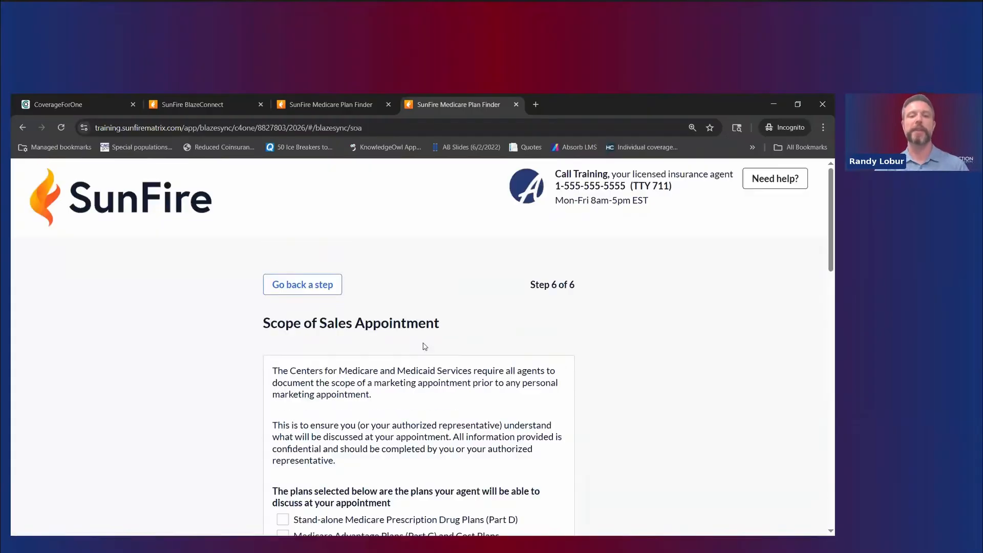
scroll(372, 354, down, 4)
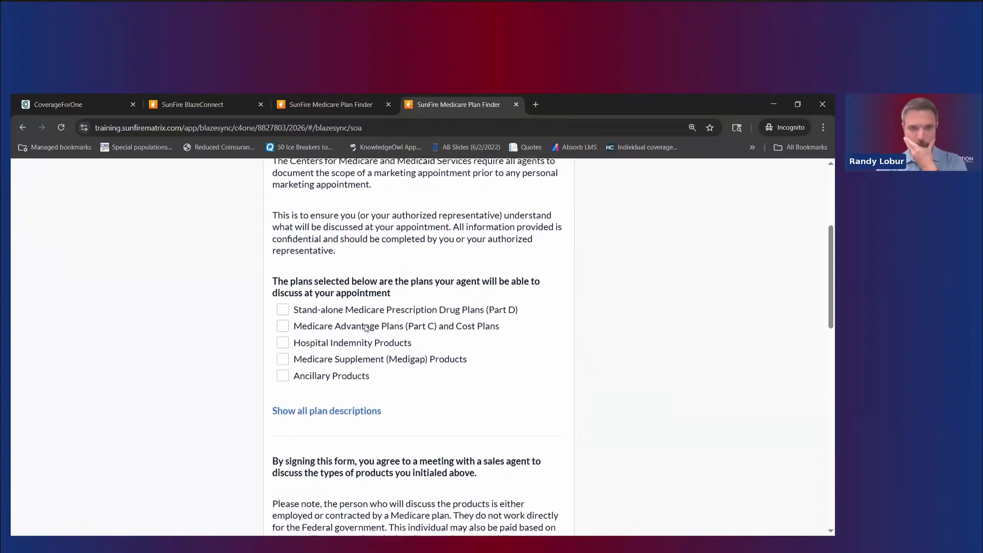
click(283, 305)
click(282, 321)
click(283, 338)
click(283, 371)
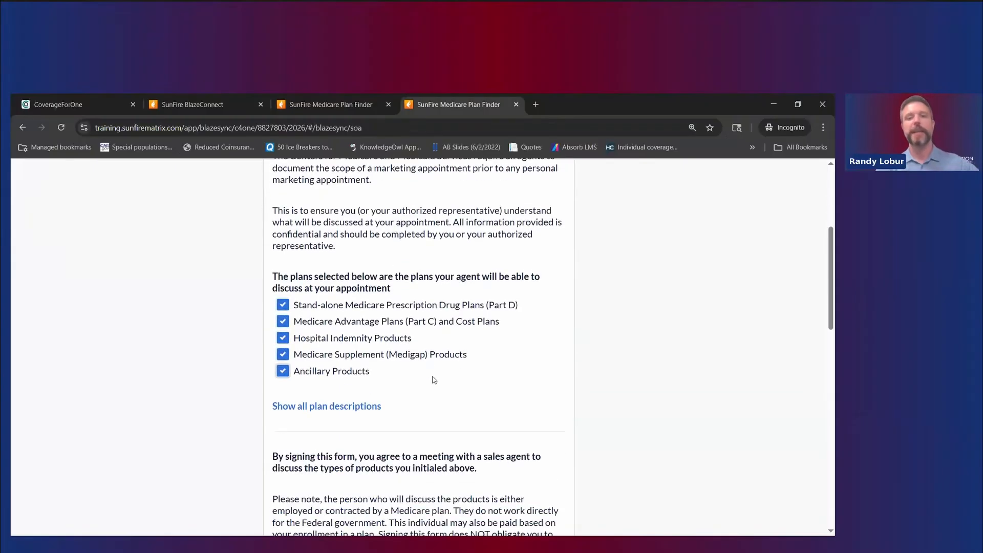
scroll(434, 382, down, 1)
scroll(434, 383, down, 2)
click(326, 246)
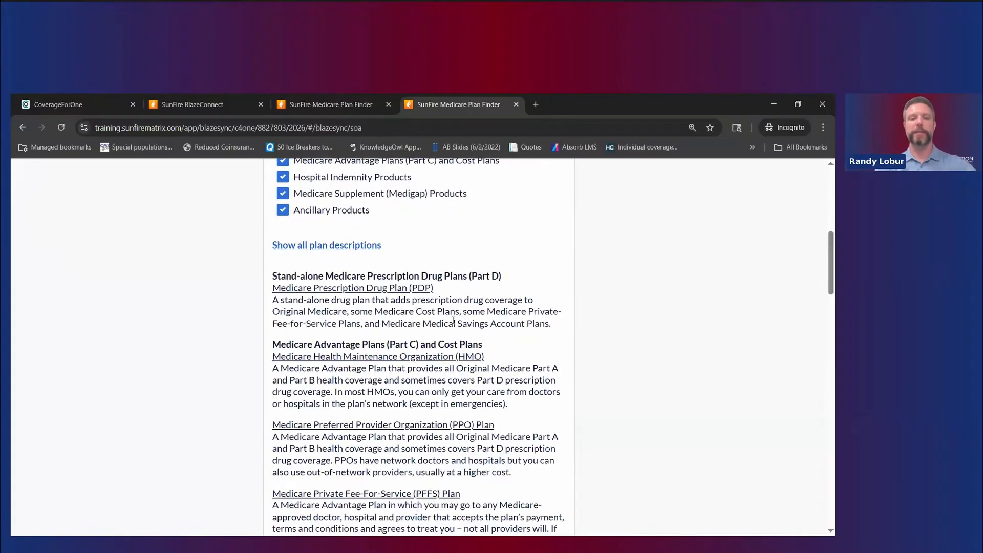
scroll(452, 324, down, 15)
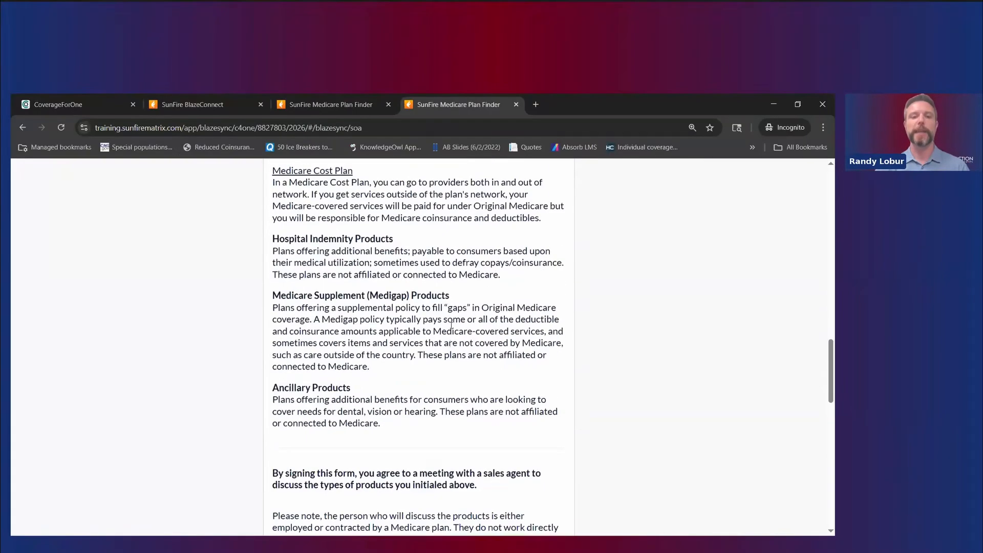
scroll(451, 325, down, 2)
Step: Choose 'I am signing for myself', enter the client's first and last name, and sign the form
click(428, 389)
scroll(476, 397, down, 1)
click(311, 388)
text(OctoberEight)
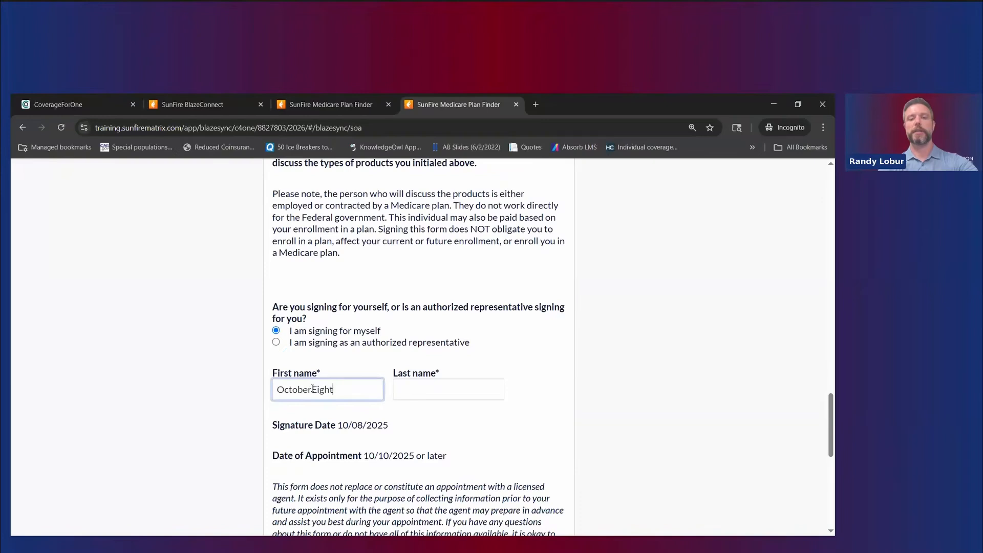
key(Tab)
text(Sample)
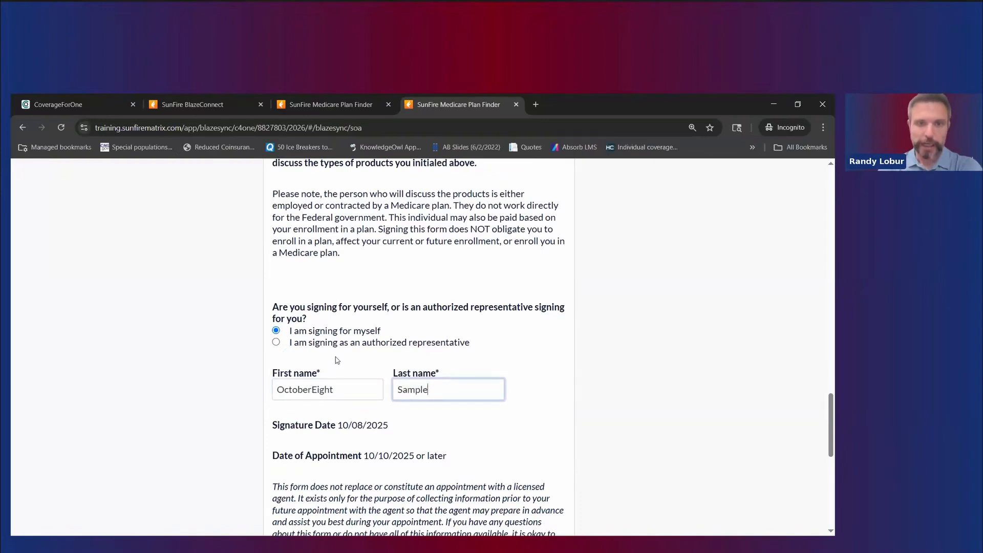
click(420, 427)
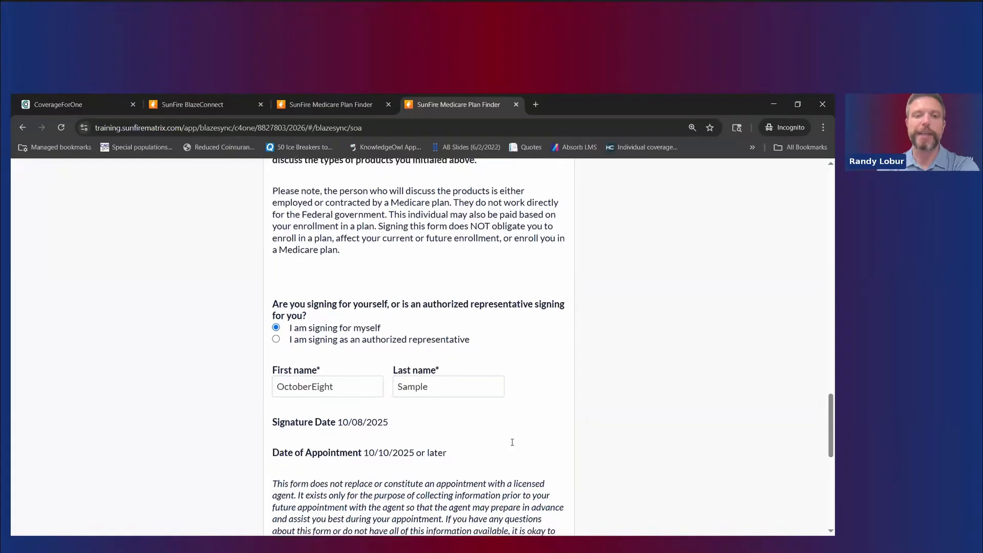
scroll(512, 443, down, 2)
drag(274, 347, 507, 365)
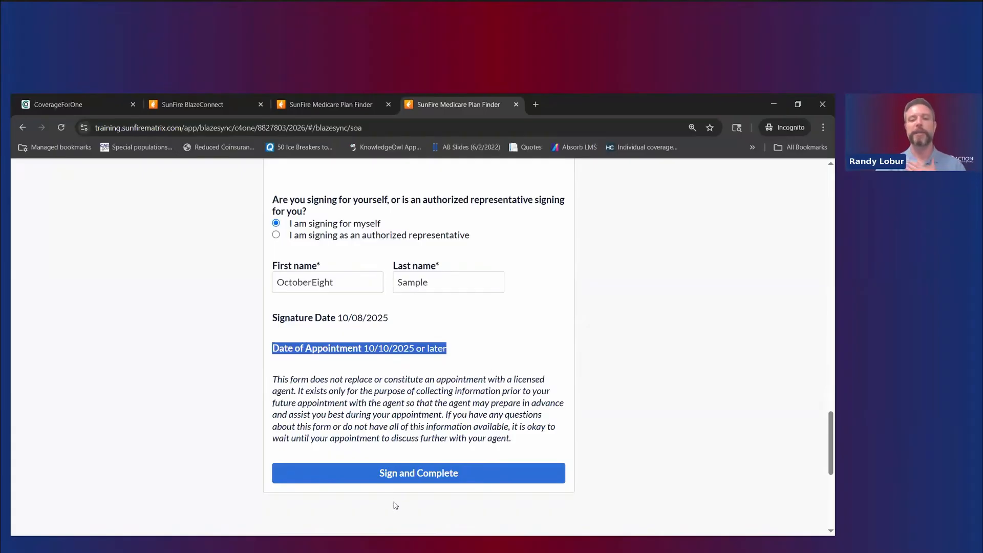
click(409, 475)
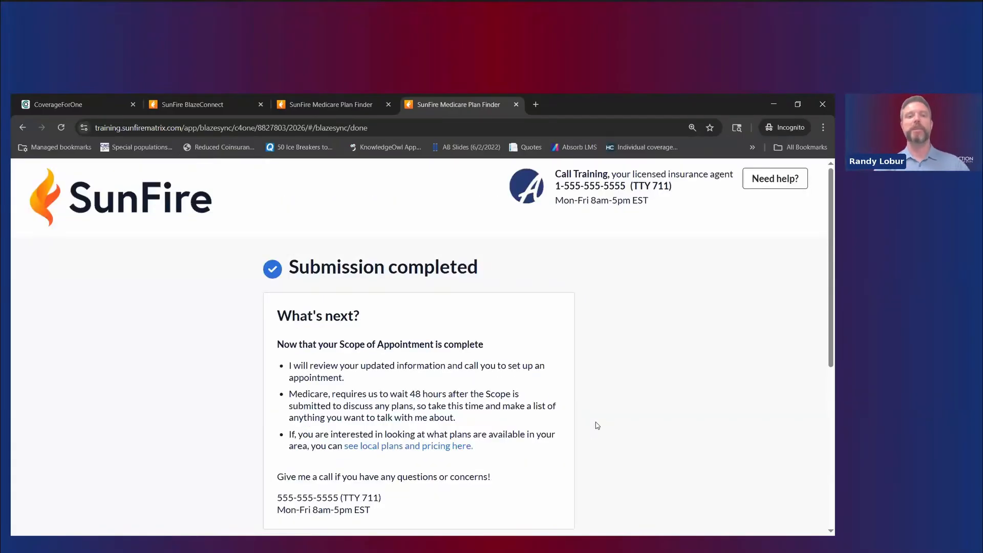
Step: Review the next-step notes on the confirmation page, including the 48-hour waiting rule
scroll(597, 425, down, 1)
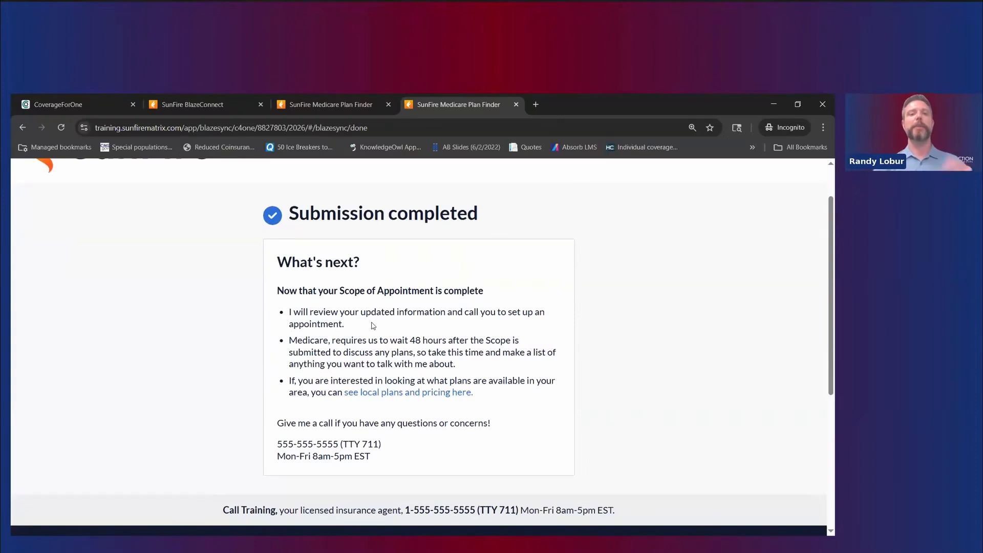
drag(354, 324, 303, 315)
drag(455, 365, 374, 352)
drag(205, 333, 518, 353)
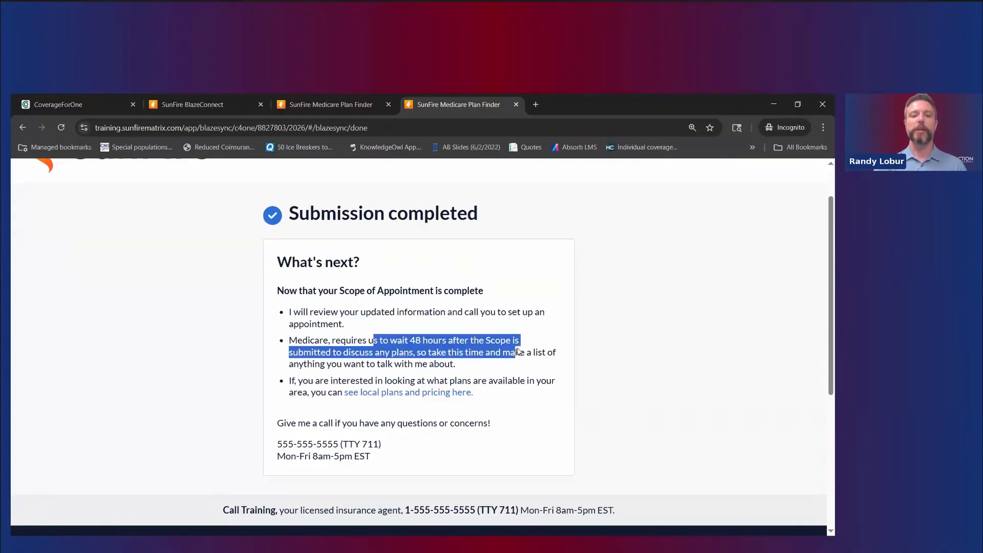
click(544, 414)
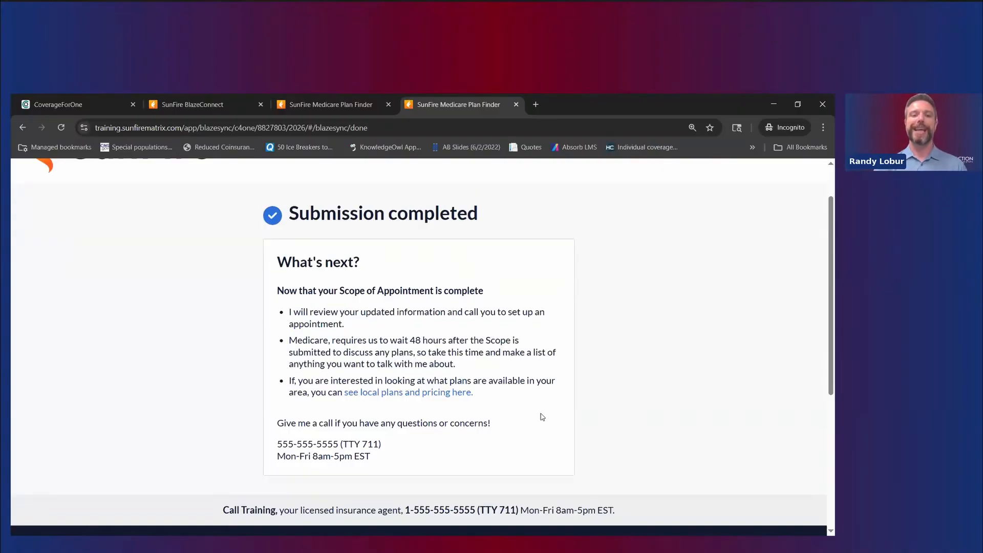
Step: Open the local plans and pricing ZIP-code page, then close the Submission completed tab
click(429, 393)
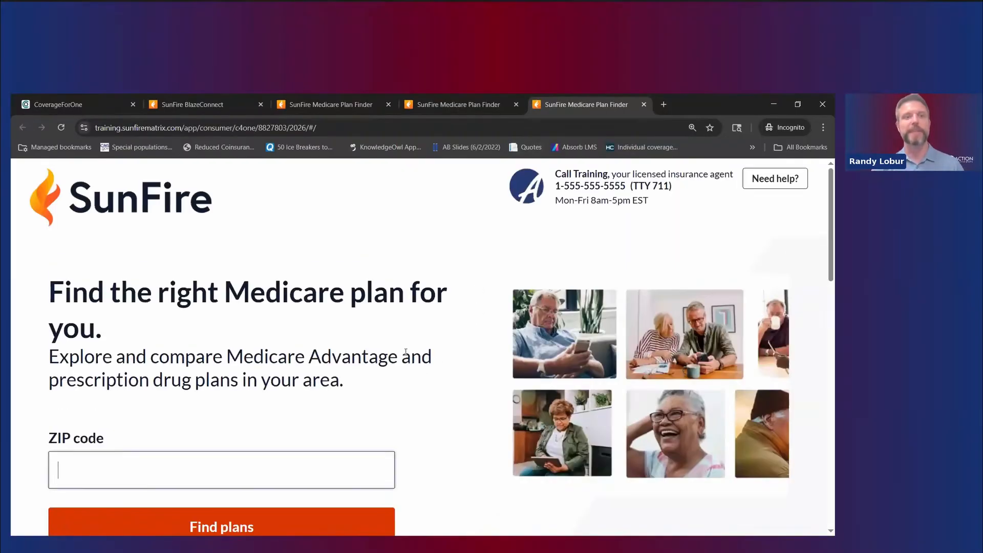
click(205, 104)
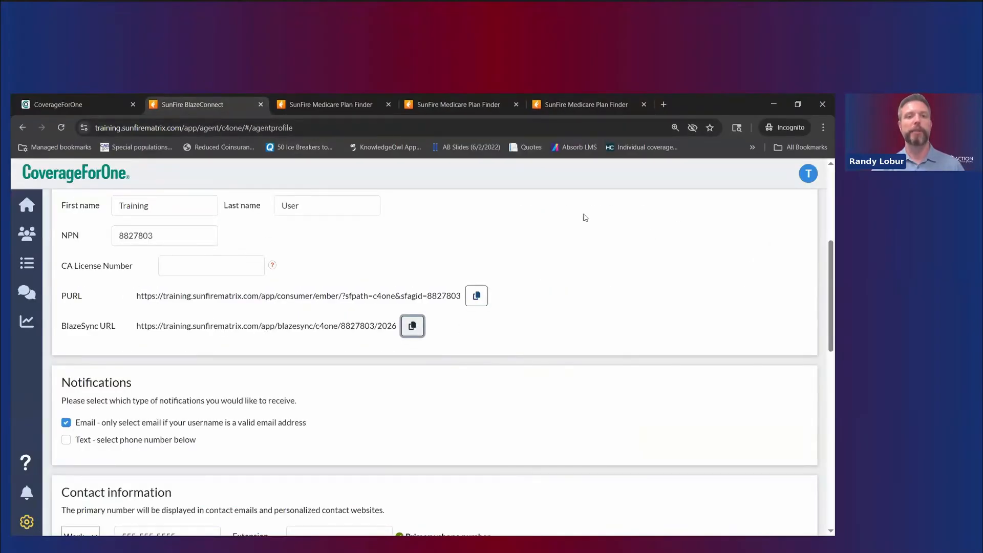
click(609, 98)
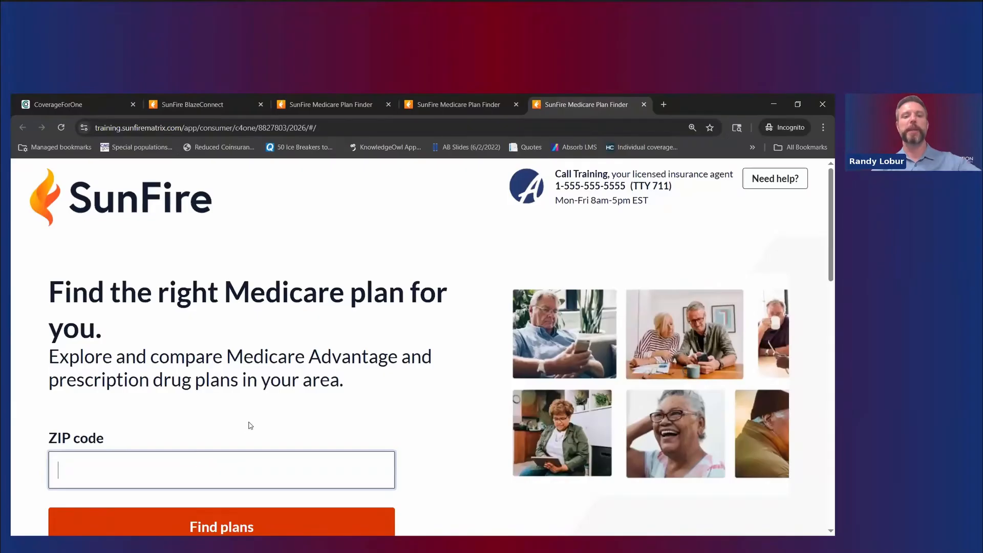
scroll(248, 436, down, 1)
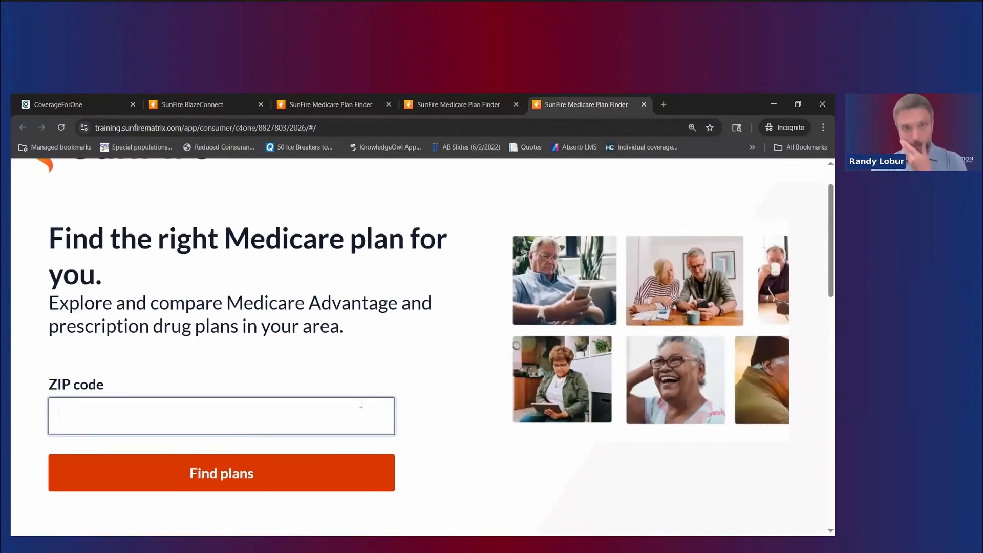
scroll(558, 379, up, 1)
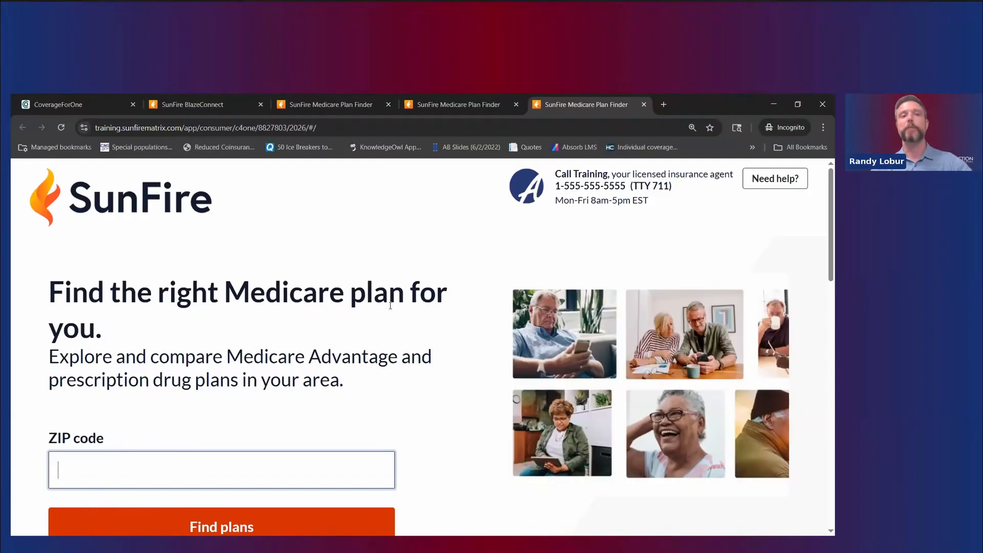
click(450, 104)
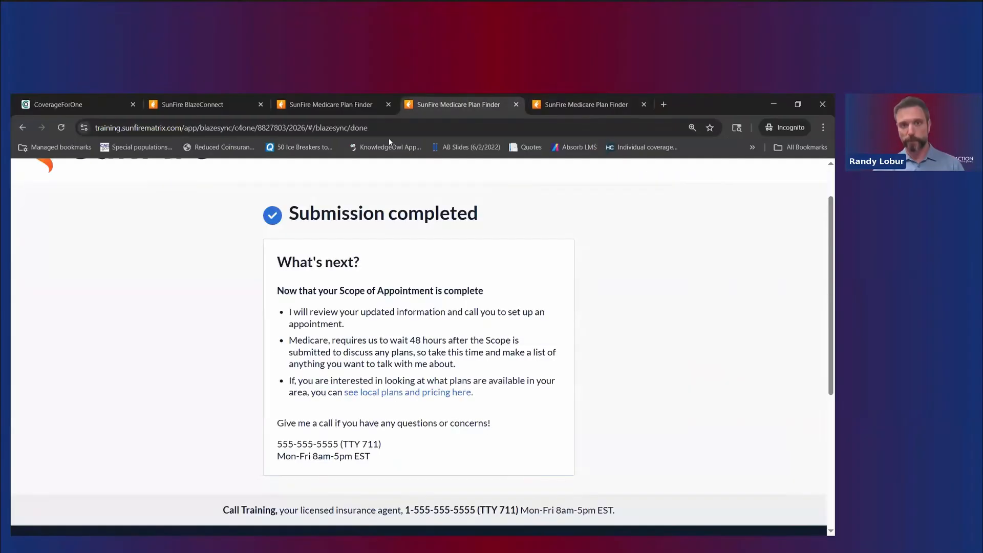
click(517, 104)
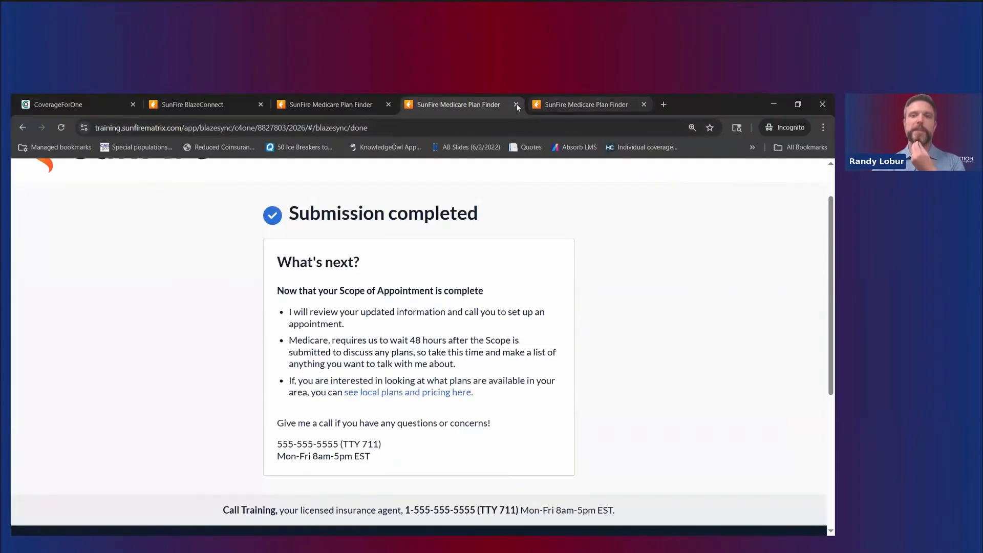
click(516, 104)
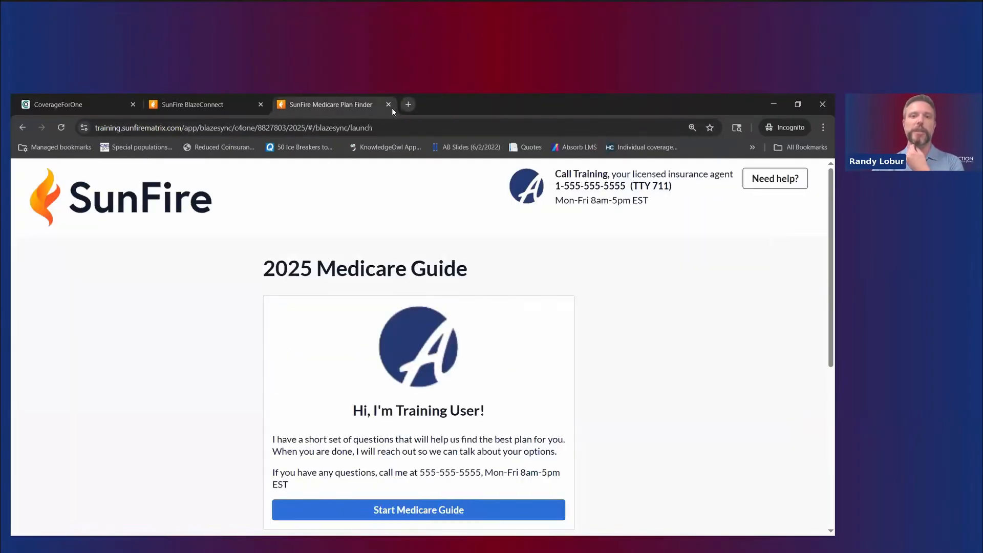
click(389, 105)
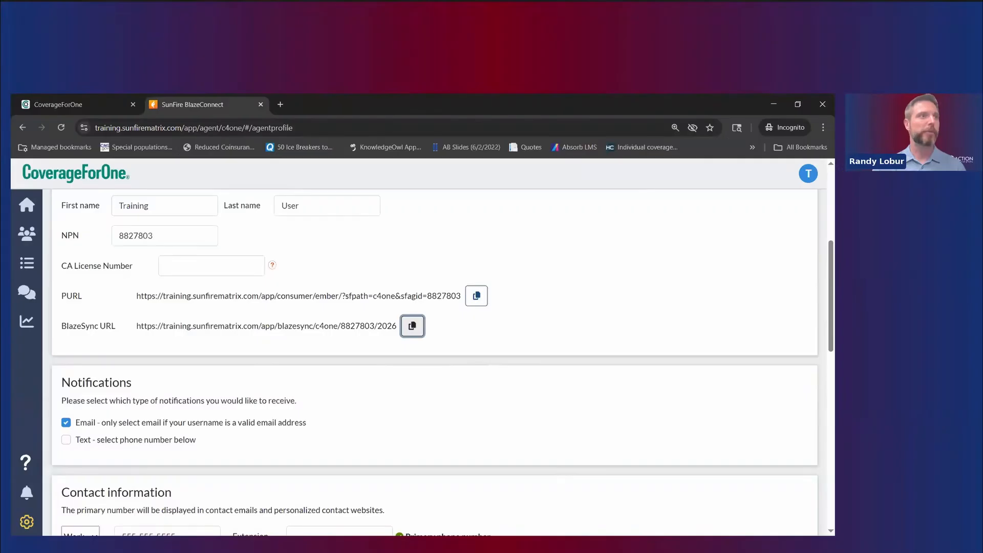
scroll(121, 214, up, 1)
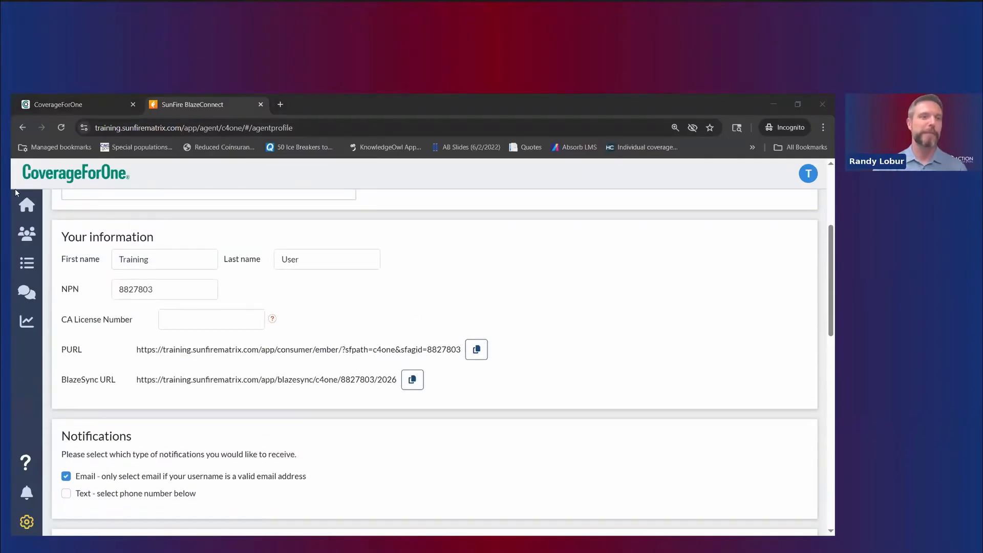
click(27, 205)
click(61, 128)
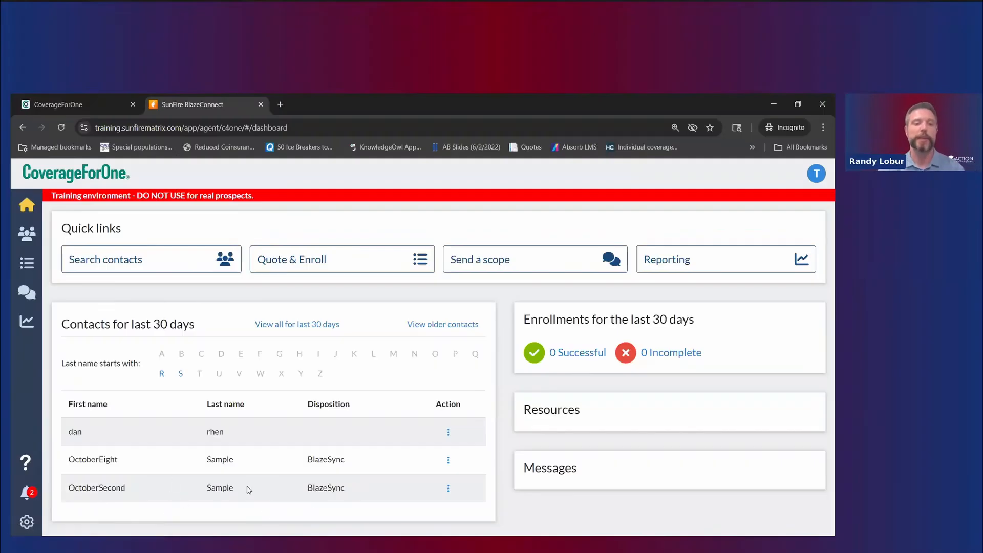
Step: Check notifications, then open the sample contact's Scope of appointment records from its Action menu
click(28, 491)
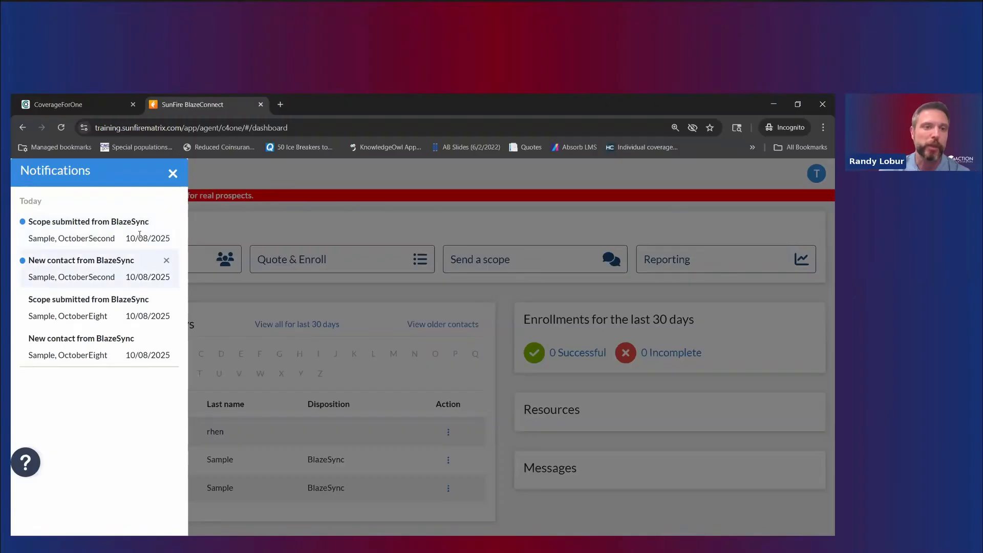
click(173, 174)
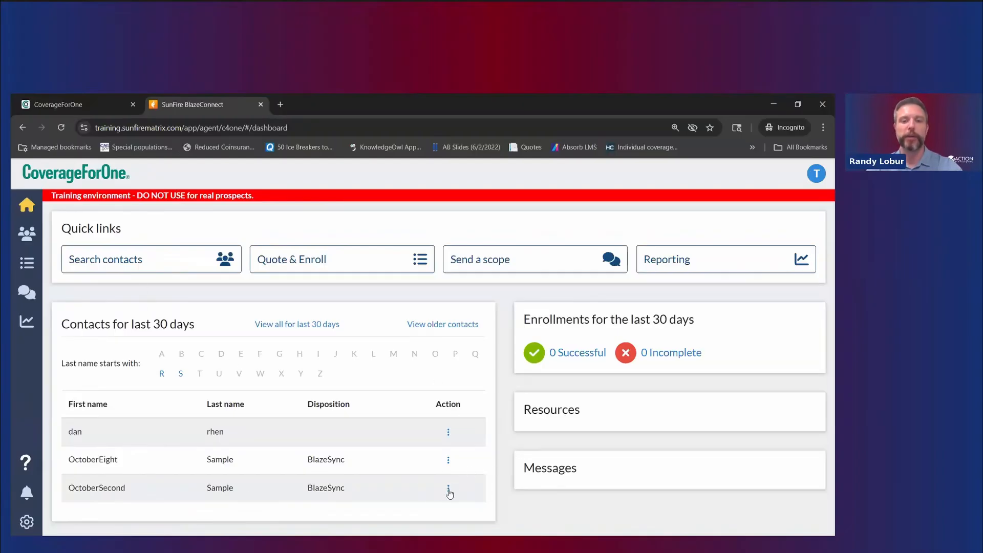
click(448, 491)
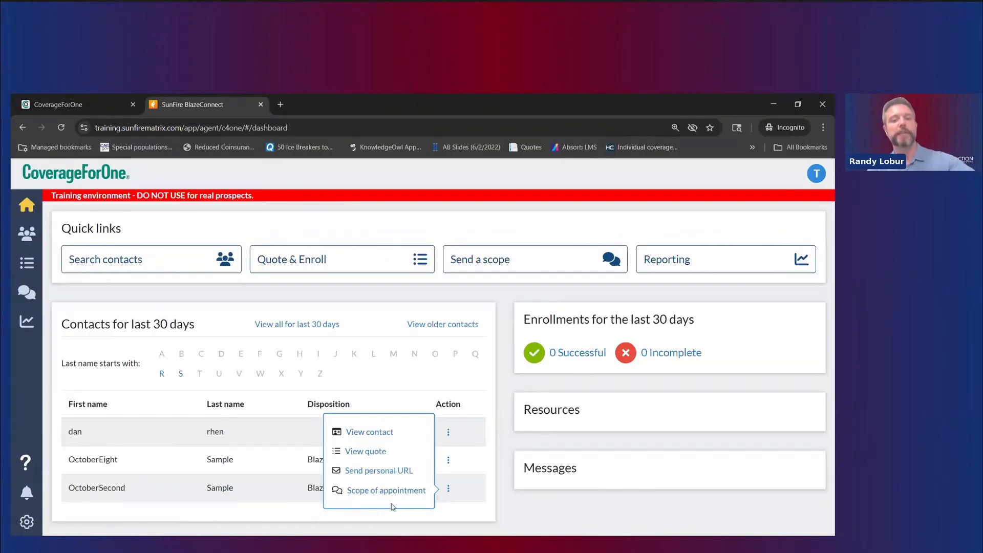
click(405, 492)
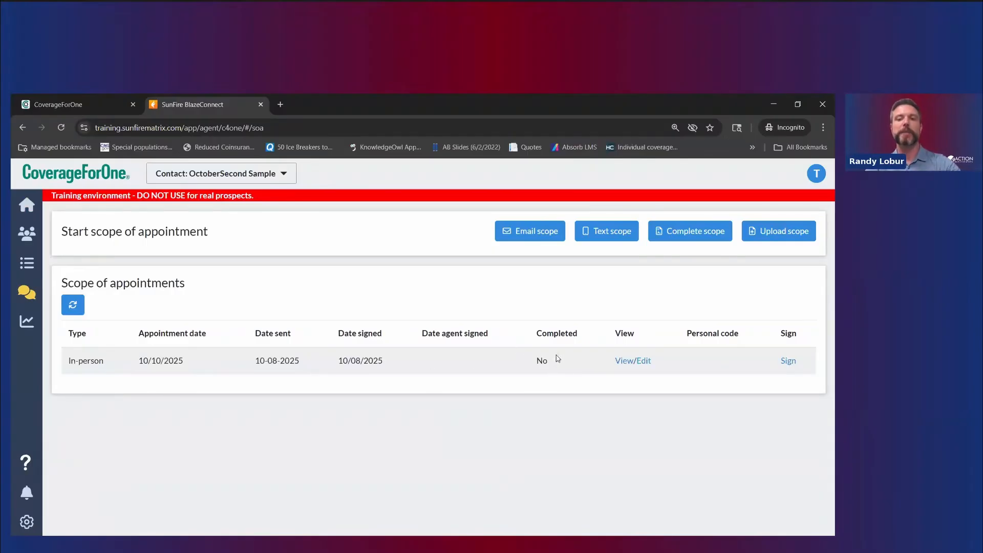
Step: Review the scope row still marked Completed: No and open it with View/Edit
drag(569, 335, 572, 365)
click(541, 362)
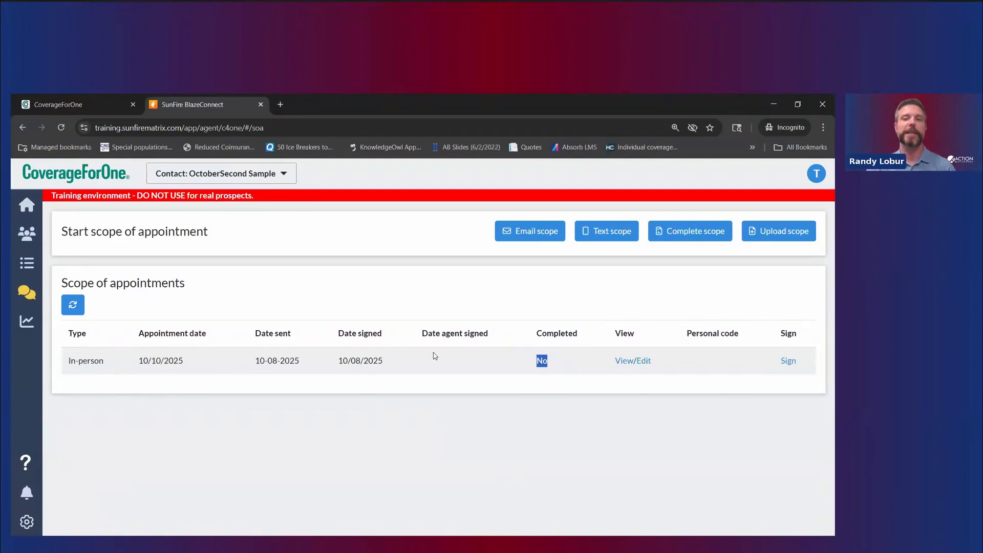
drag(516, 386, 602, 461)
click(579, 412)
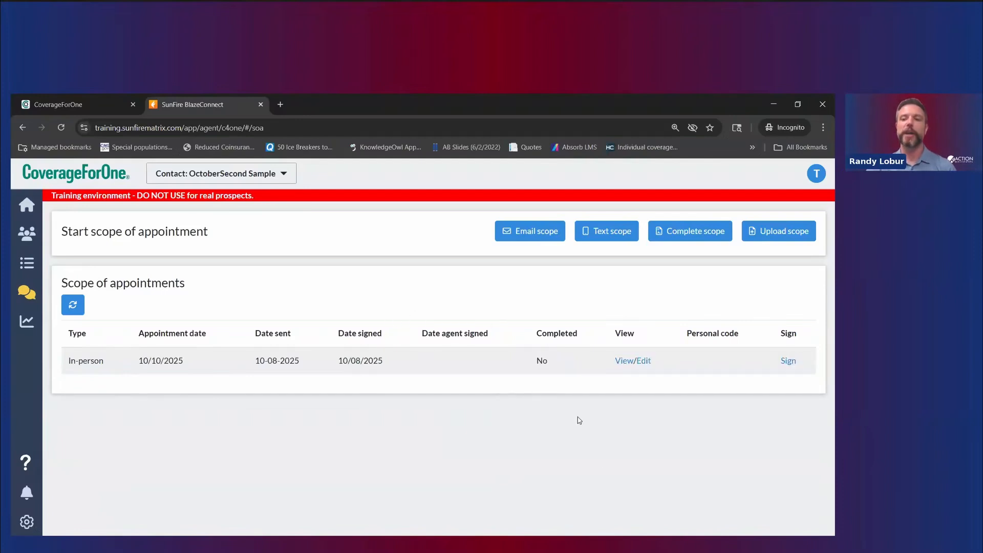
click(624, 362)
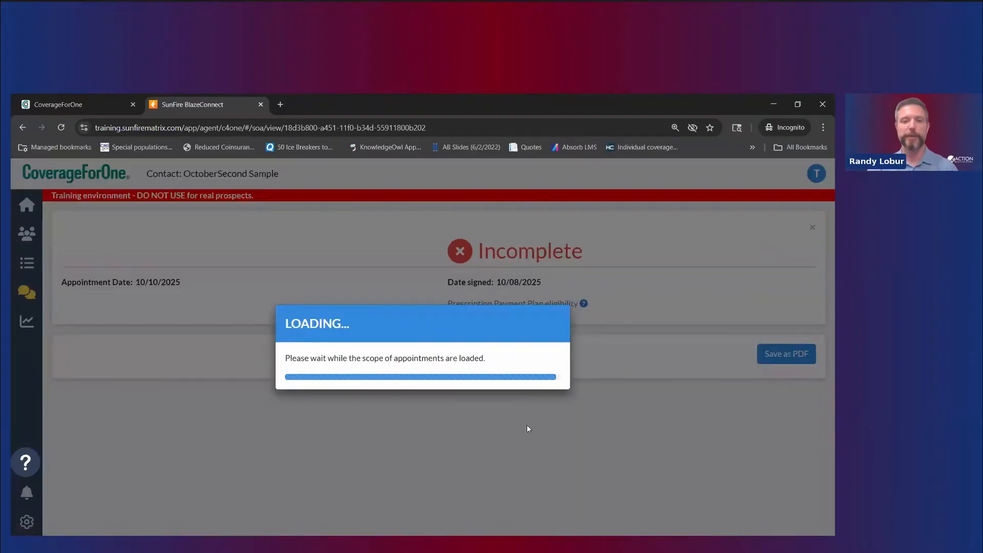
scroll(474, 428, down, 7)
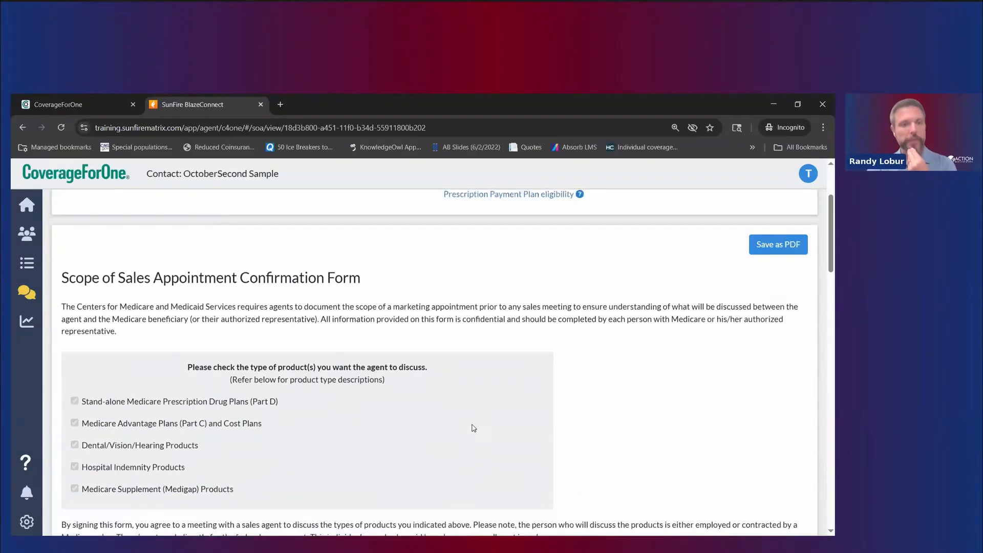
scroll(477, 429, down, 4)
scroll(373, 362, down, 8)
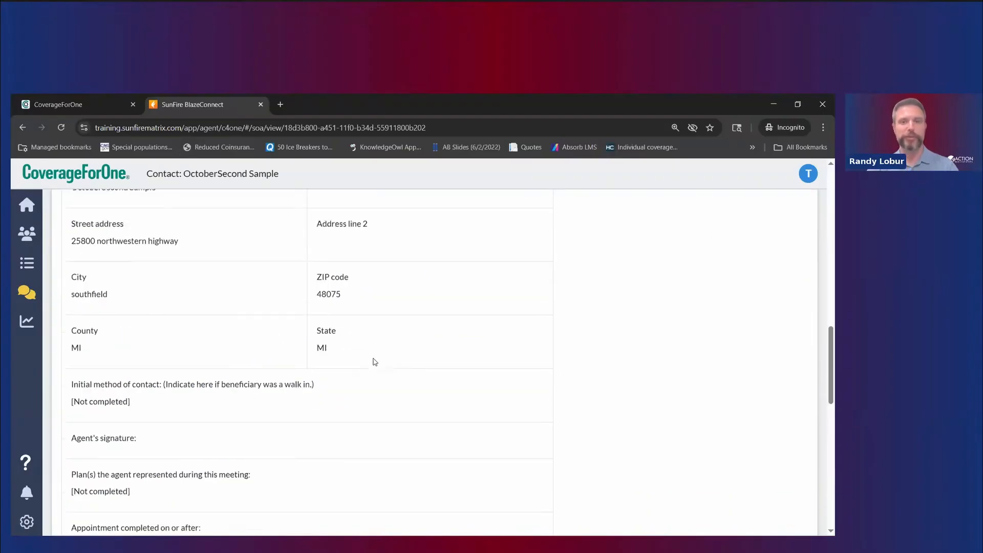
scroll(376, 362, down, 4)
scroll(374, 364, up, 20)
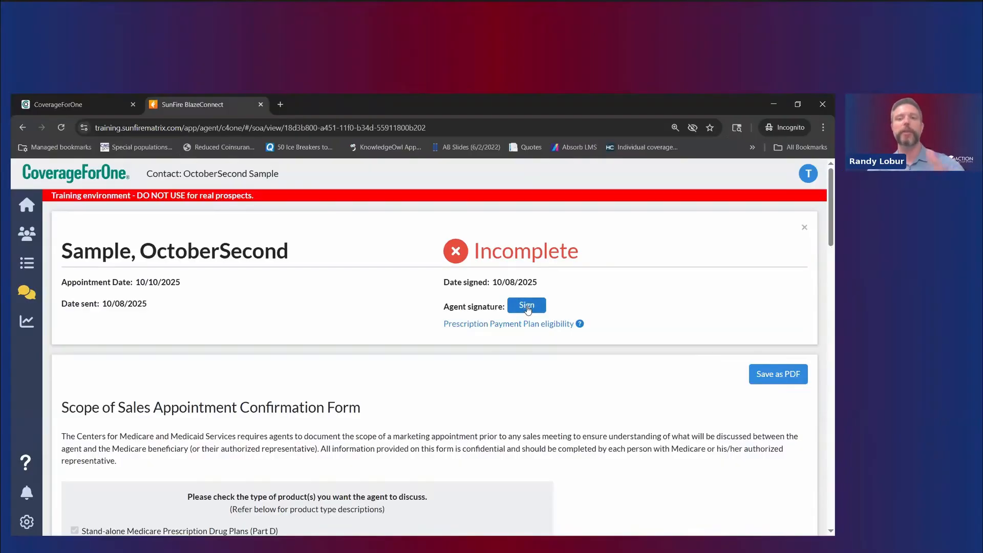
Step: Sign the scope of appointment as the agent, showing Success dated 10/08/2025
click(527, 306)
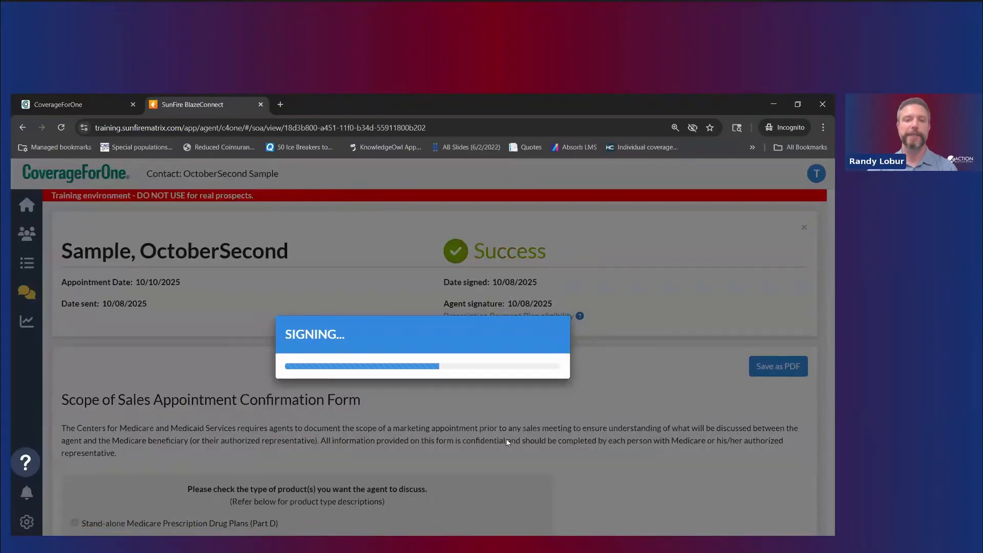
scroll(513, 456, down, 20)
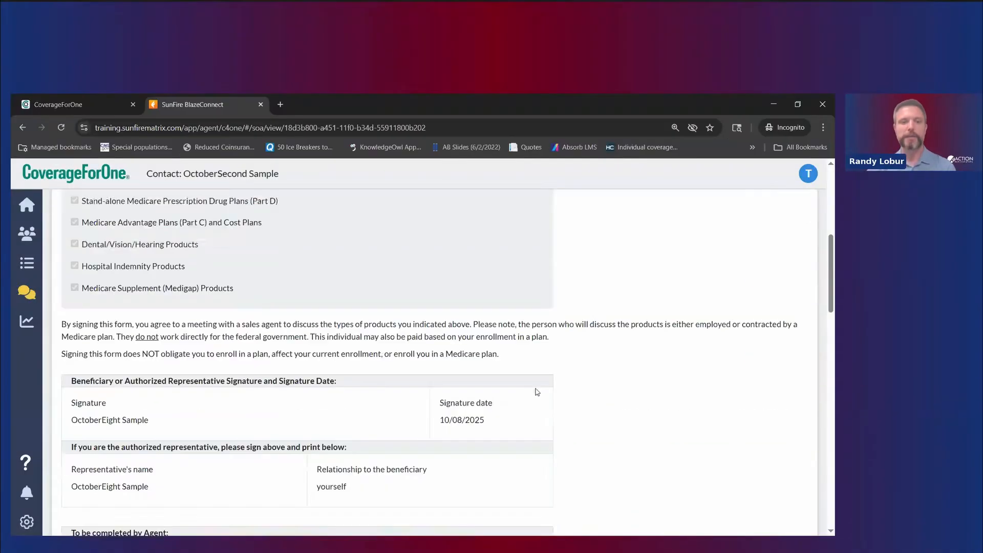
scroll(536, 357, down, 5)
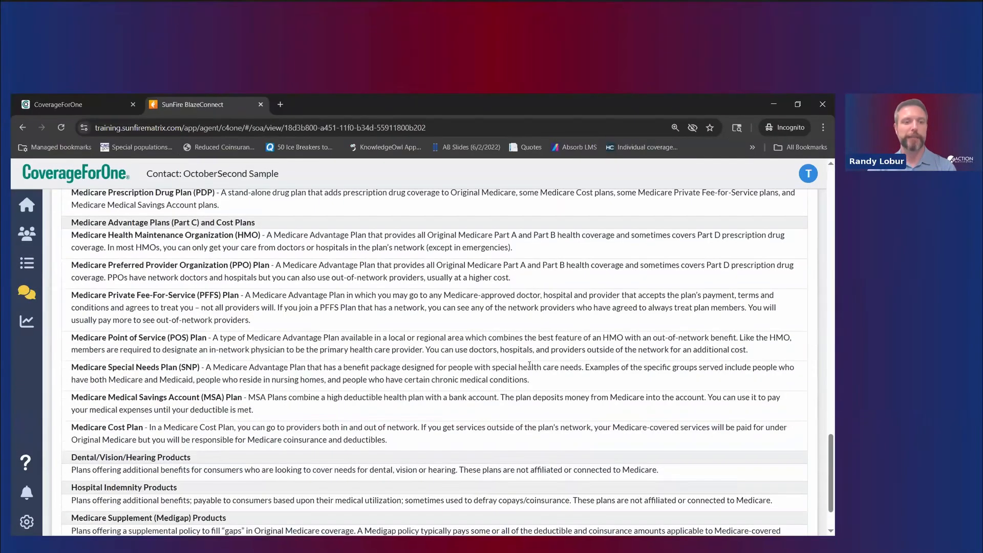
scroll(221, 341, up, 7)
scroll(197, 336, up, 2)
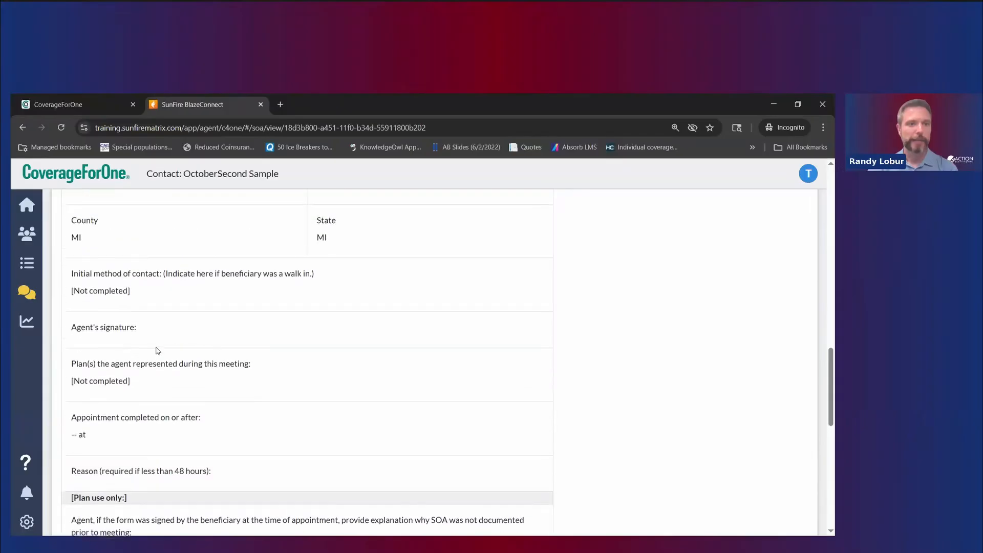
scroll(516, 368, up, 6)
scroll(515, 368, up, 10)
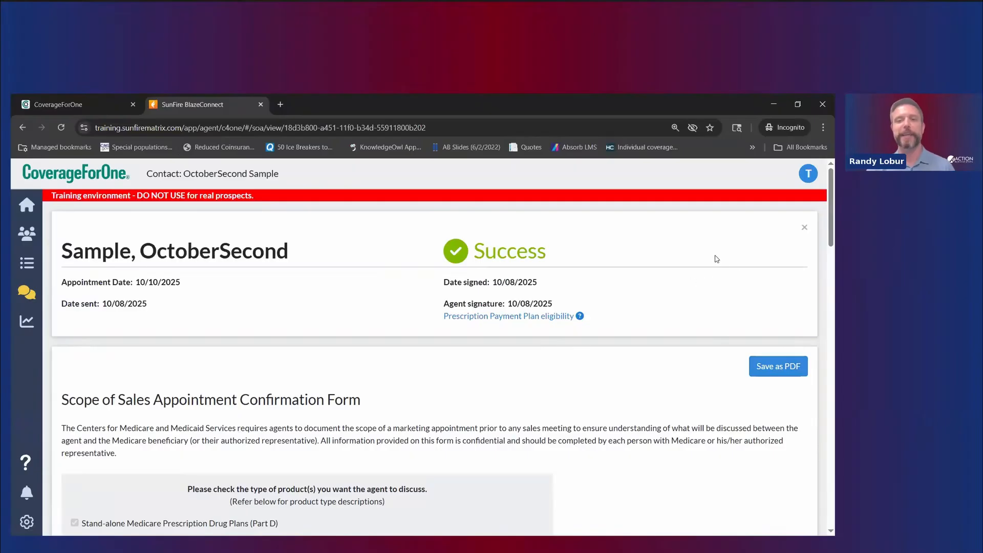
Step: Close the signed scope, go to Contacts, and open Add note on the sample contact's profile
click(802, 232)
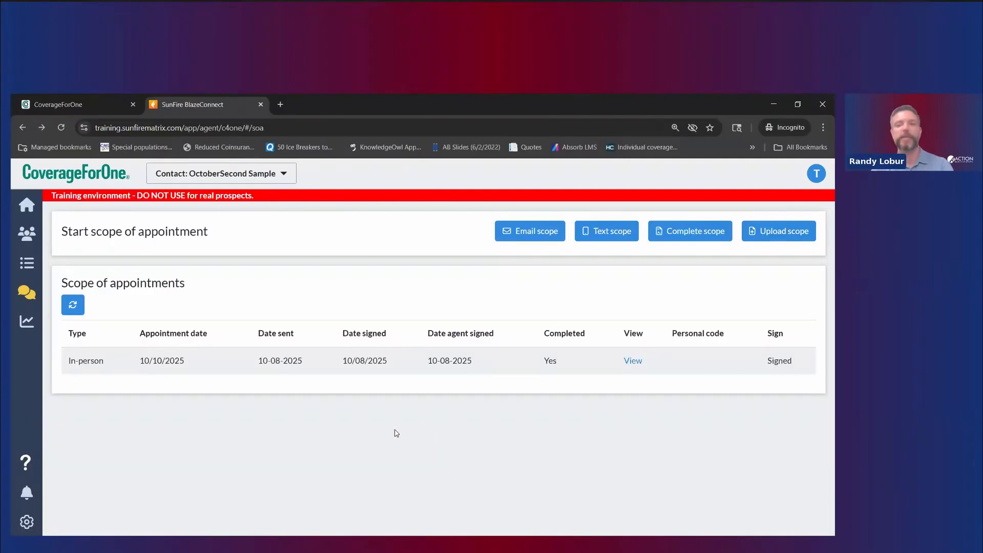
click(32, 232)
scroll(321, 423, down, 2)
scroll(318, 423, down, 2)
scroll(198, 345, up, 2)
scroll(105, 395, down, 2)
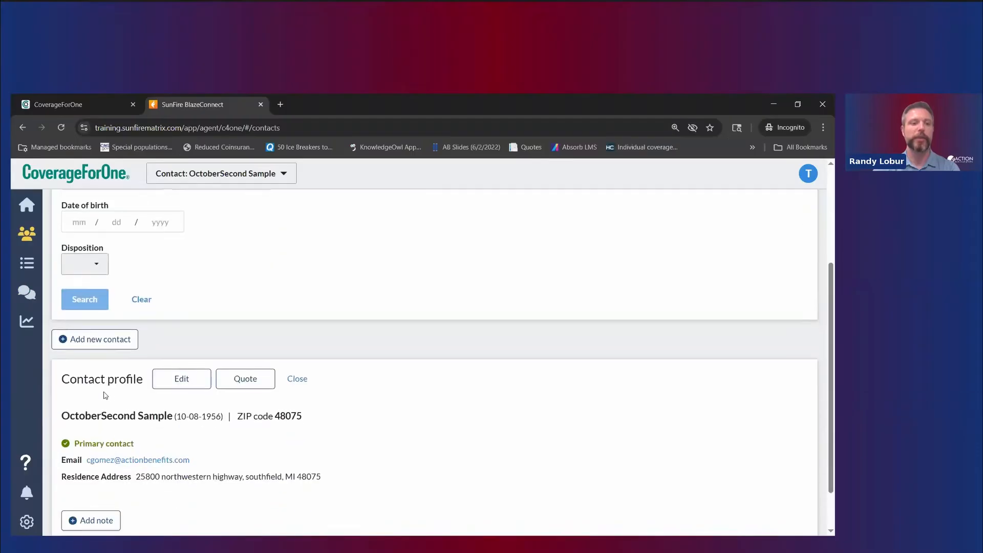
scroll(105, 395, down, 1)
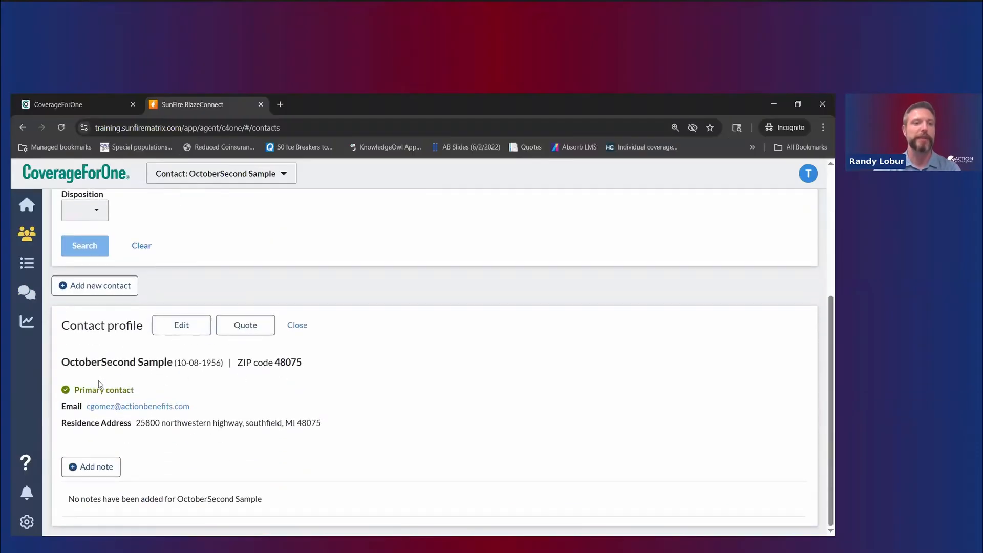
drag(136, 369, 165, 371)
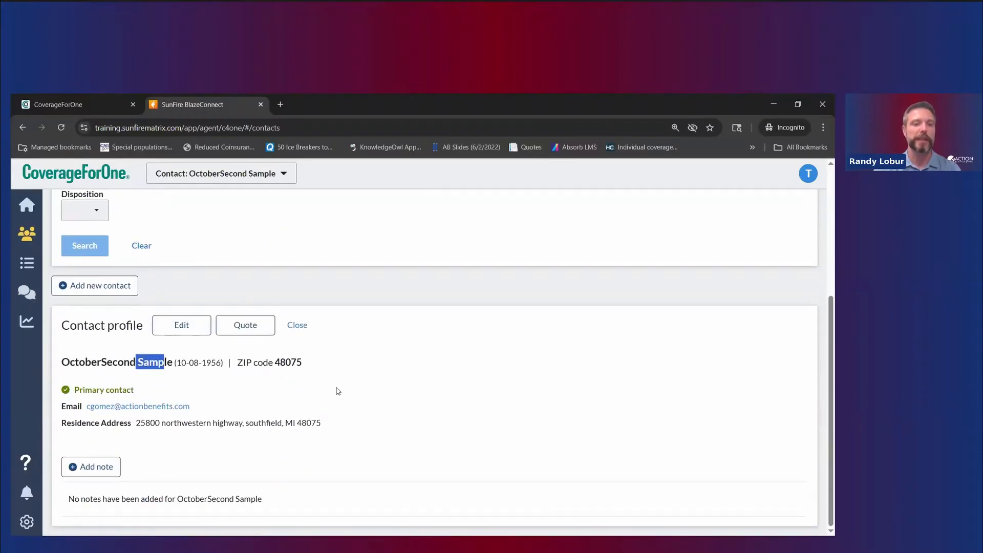
click(336, 388)
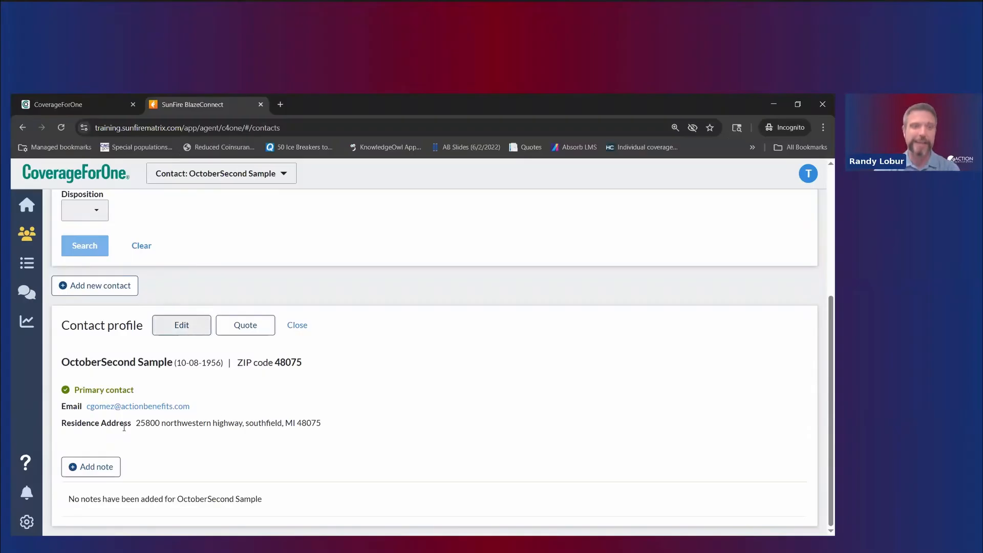
click(106, 466)
Step: Add the note 'Appt scheduled for 10/10 at 10 AM' to the contact and check its options
click(293, 329)
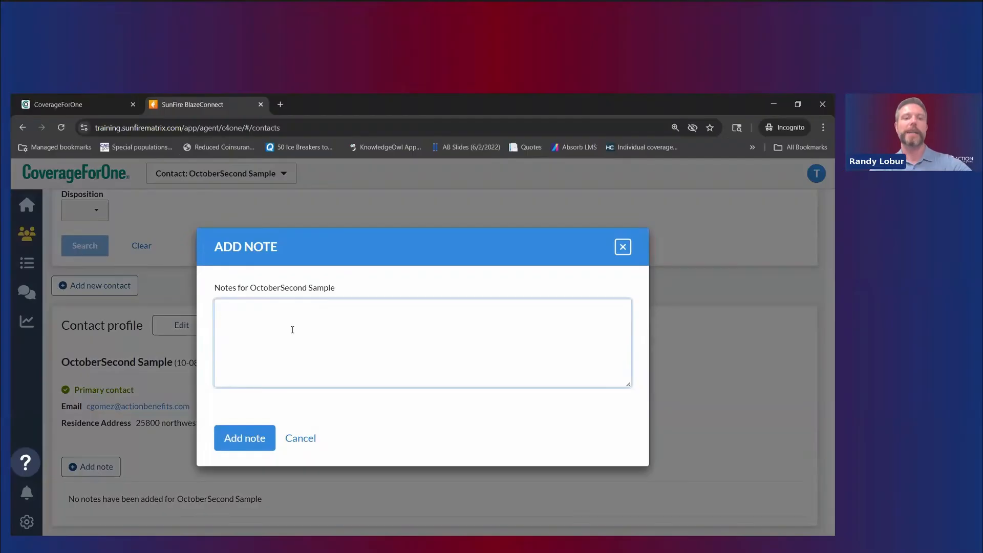
text(A)
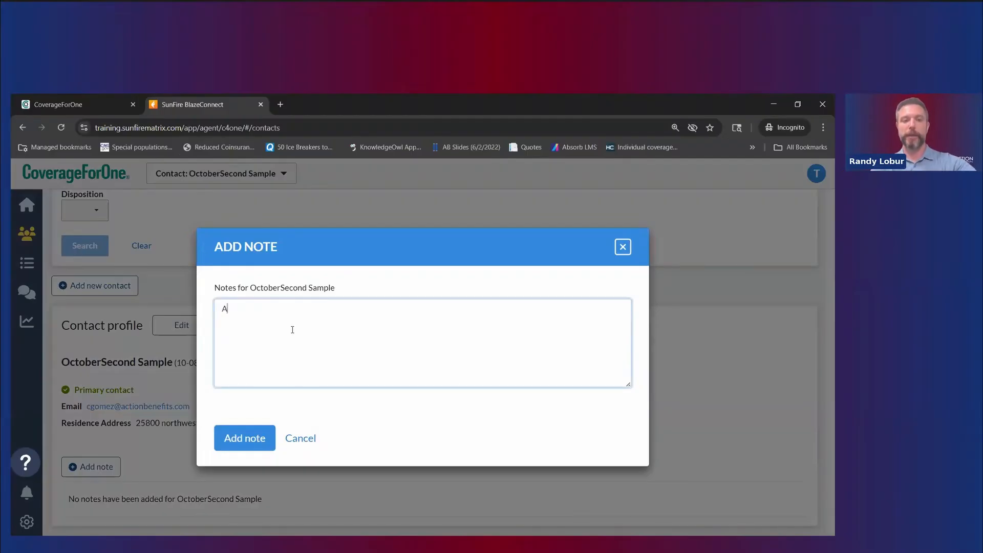
text(ppt scheduled for 10/10 aa)
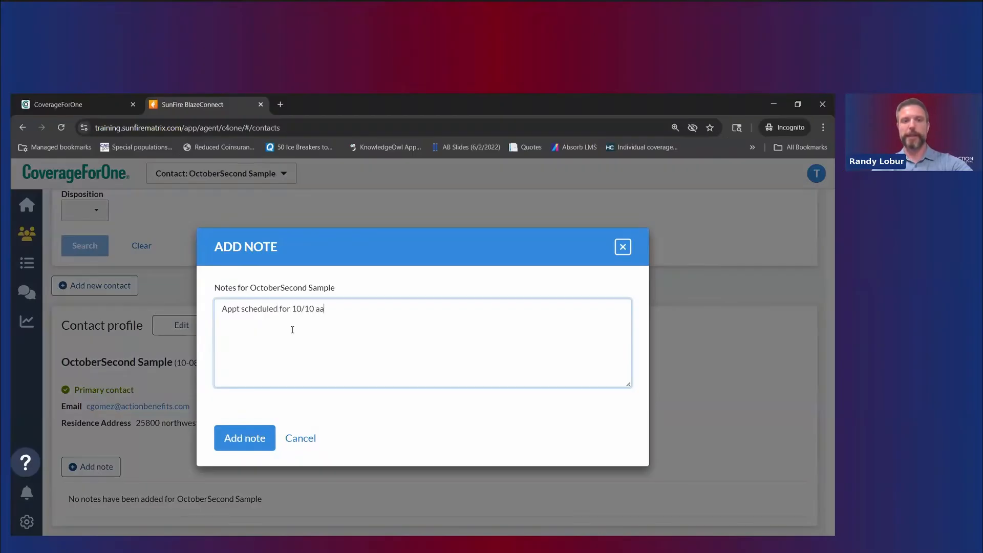
key(BackSpace)
text(t 10 AM)
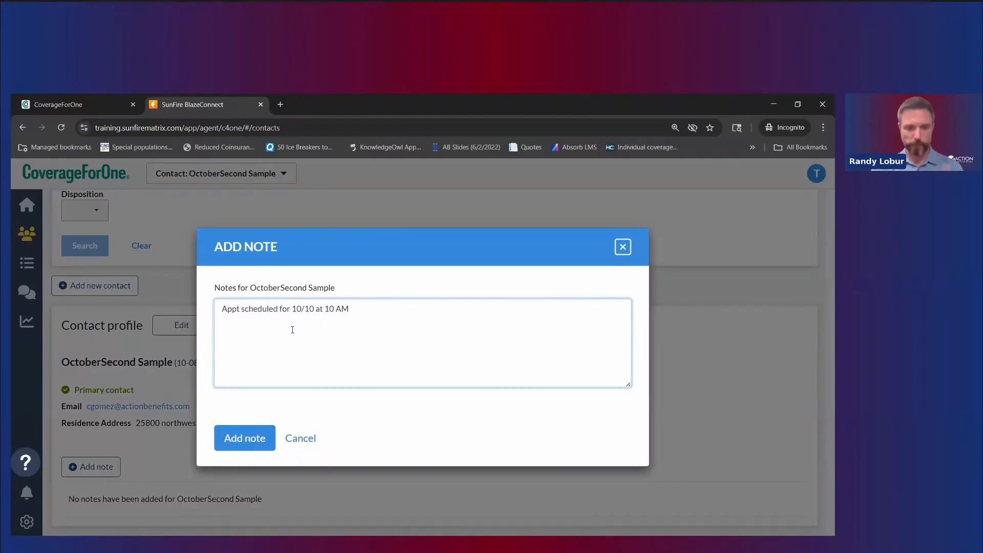
click(253, 448)
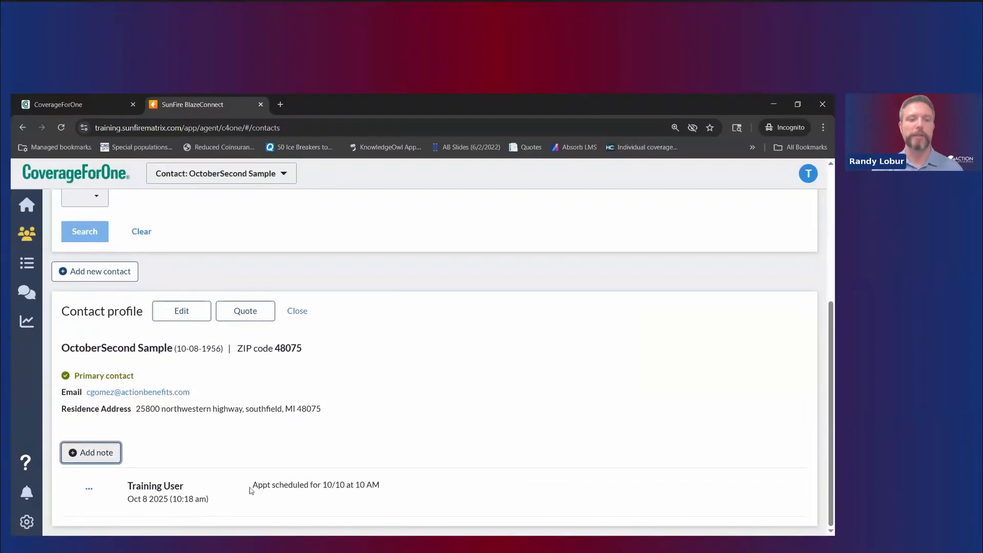
drag(133, 485, 210, 509)
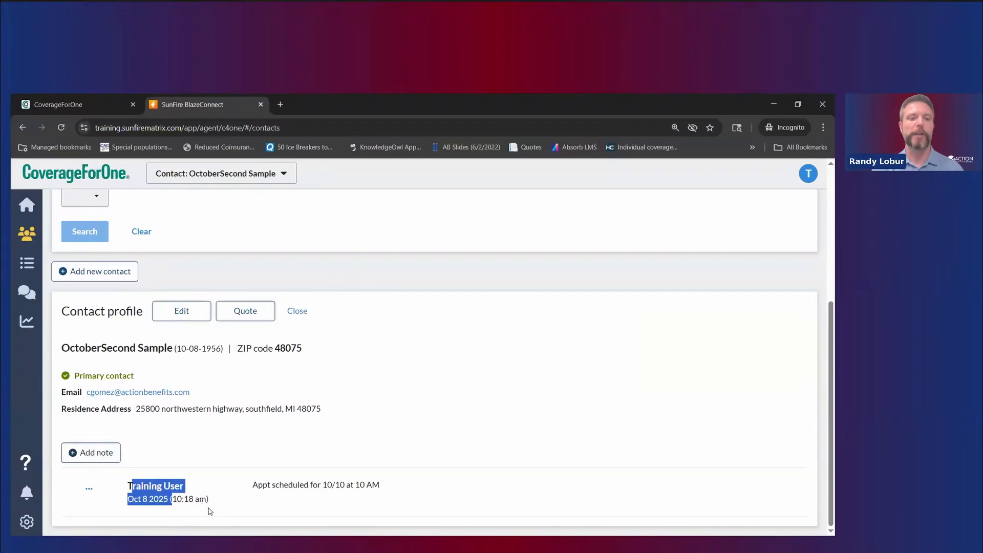
click(89, 489)
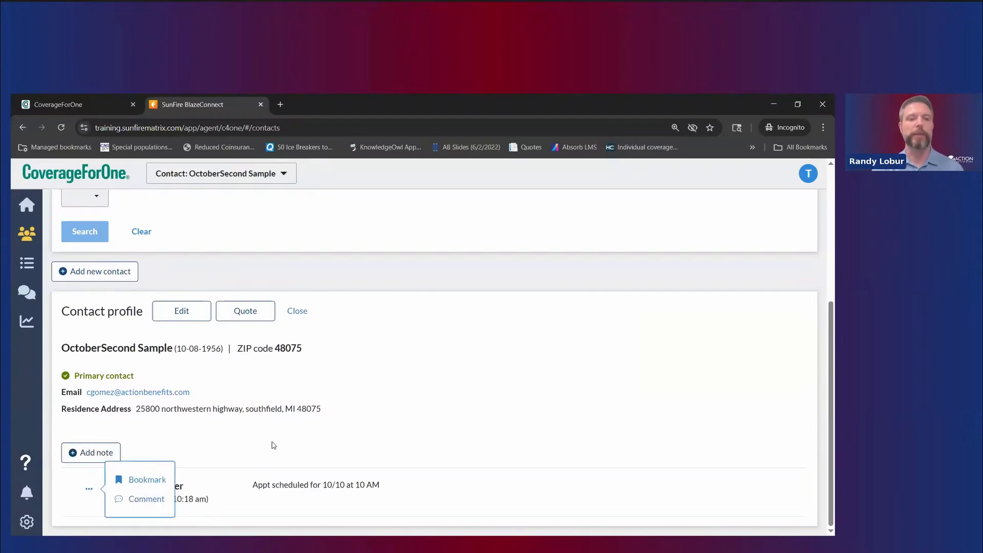
click(254, 469)
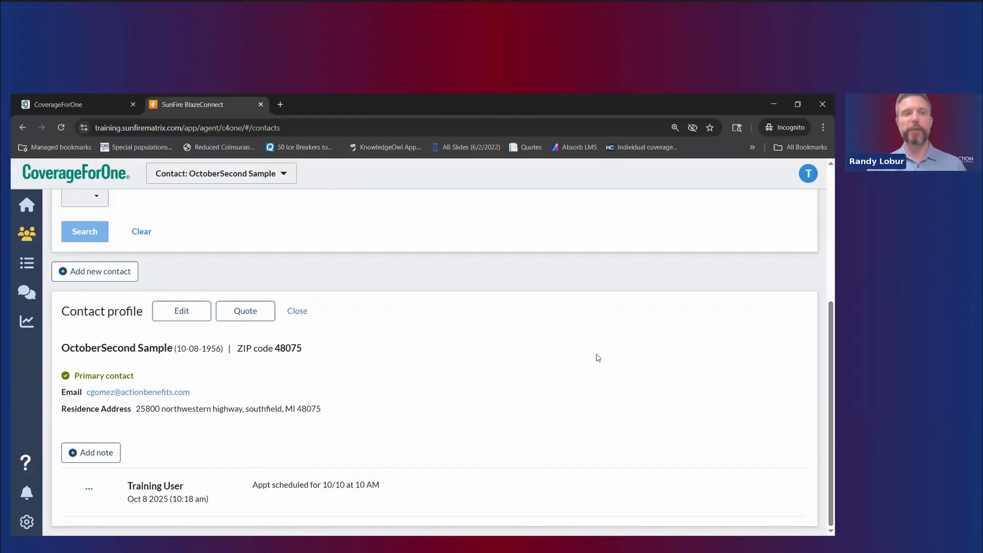
Step: Start a quote for the contact and set the Customer Profile plan year to 2026
click(241, 319)
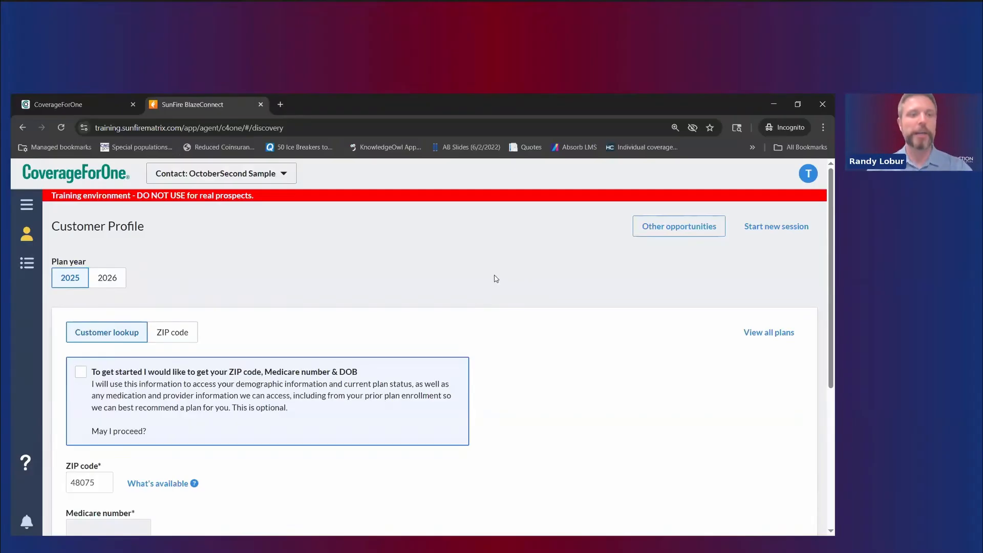
scroll(497, 279, down, 1)
scroll(496, 278, up, 1)
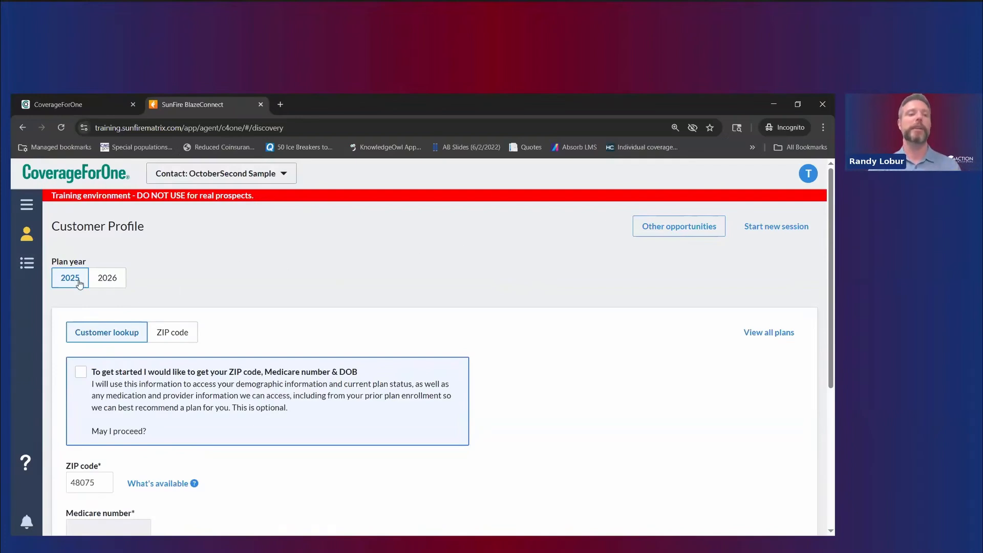
click(108, 282)
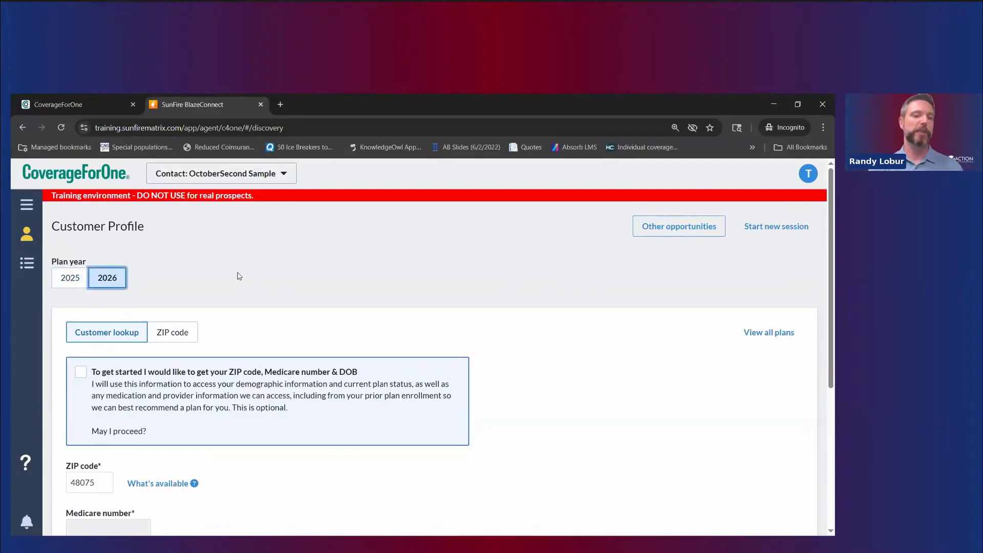
click(64, 282)
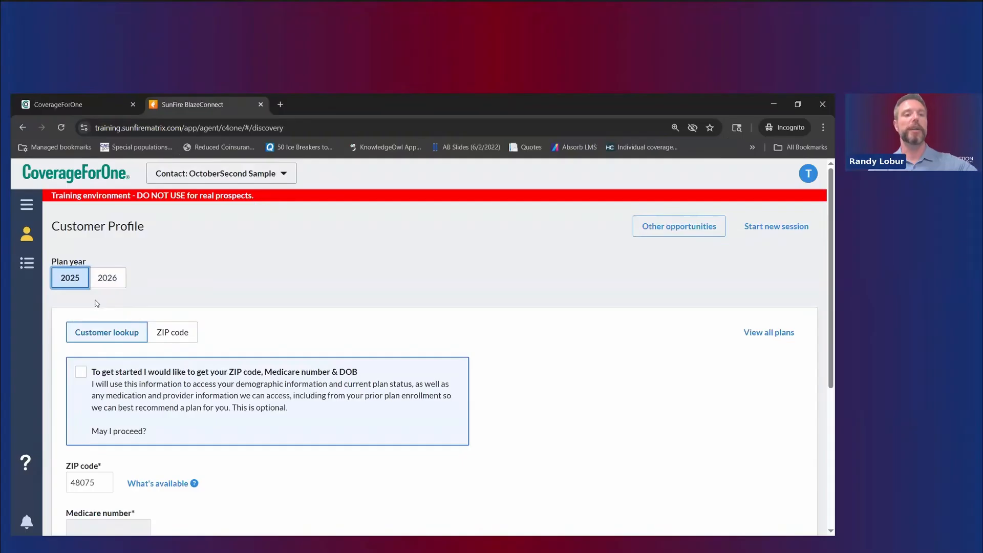
click(107, 279)
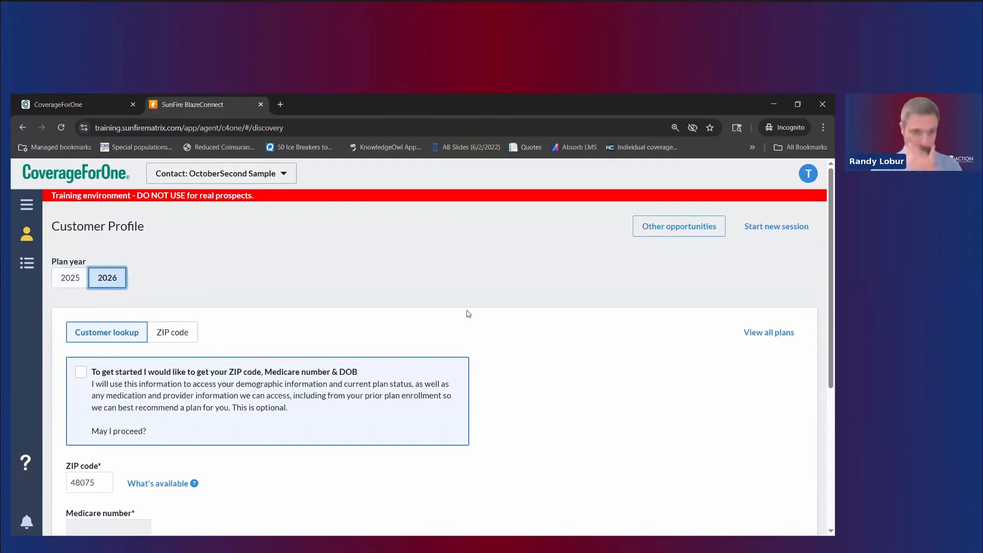
scroll(320, 258, down, 3)
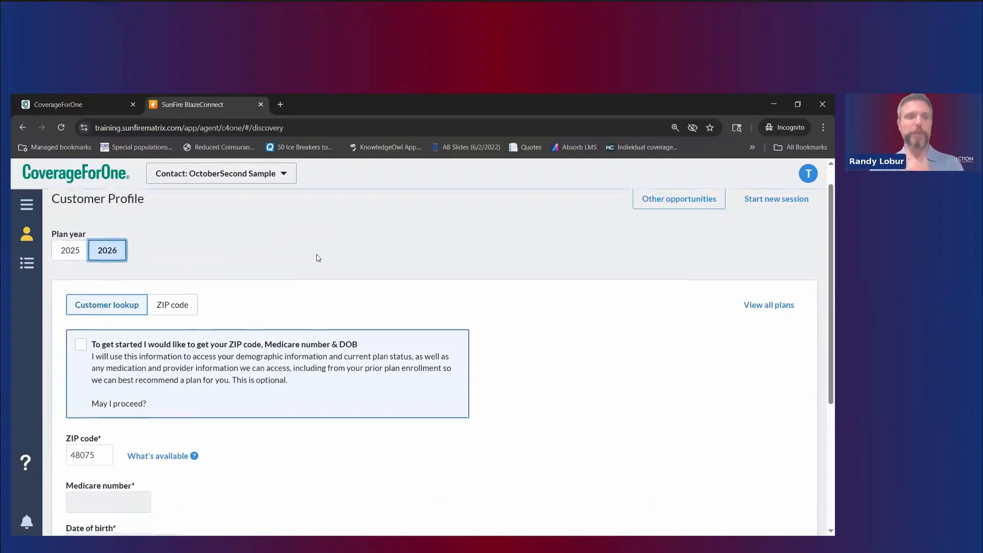
scroll(343, 298, down, 1)
scroll(282, 323, up, 4)
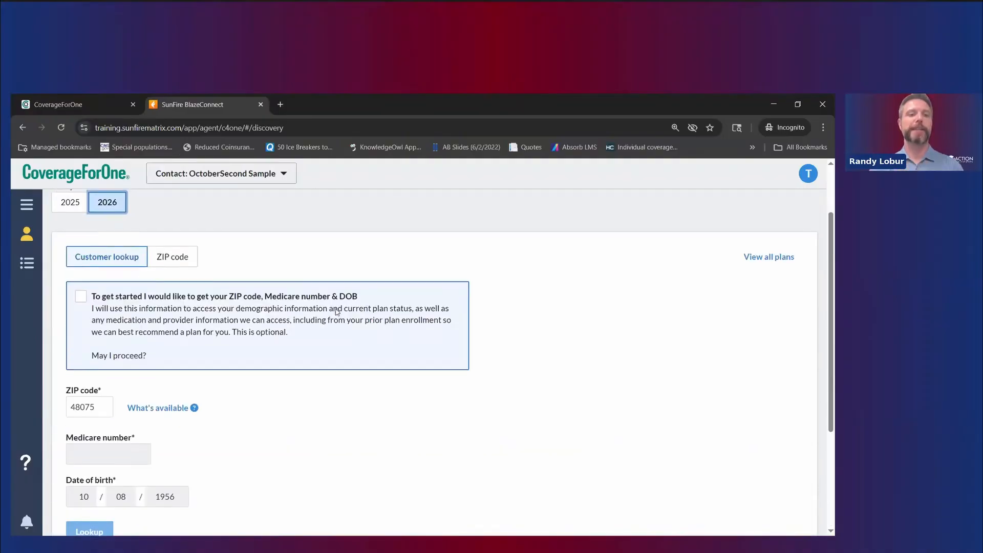
scroll(221, 352, down, 1)
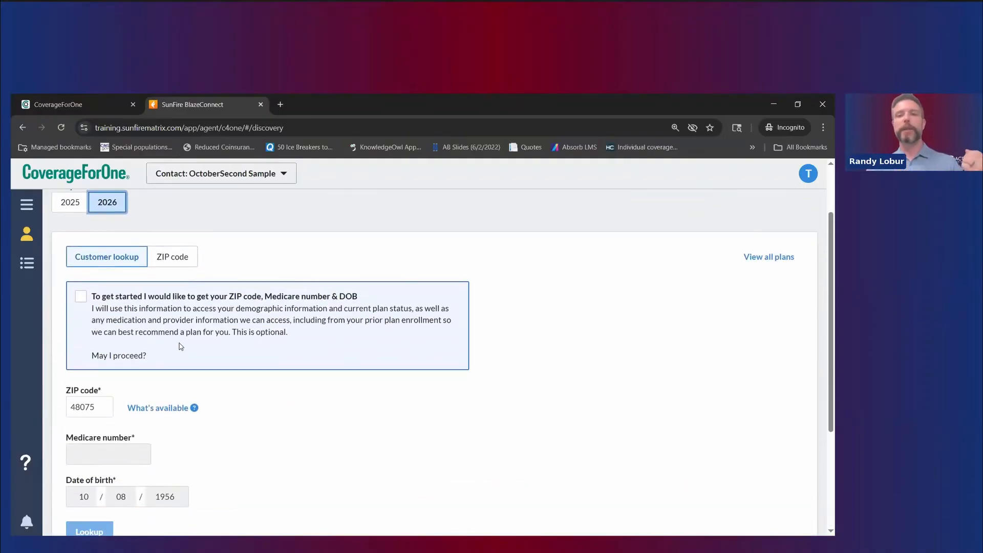
scroll(182, 348, up, 2)
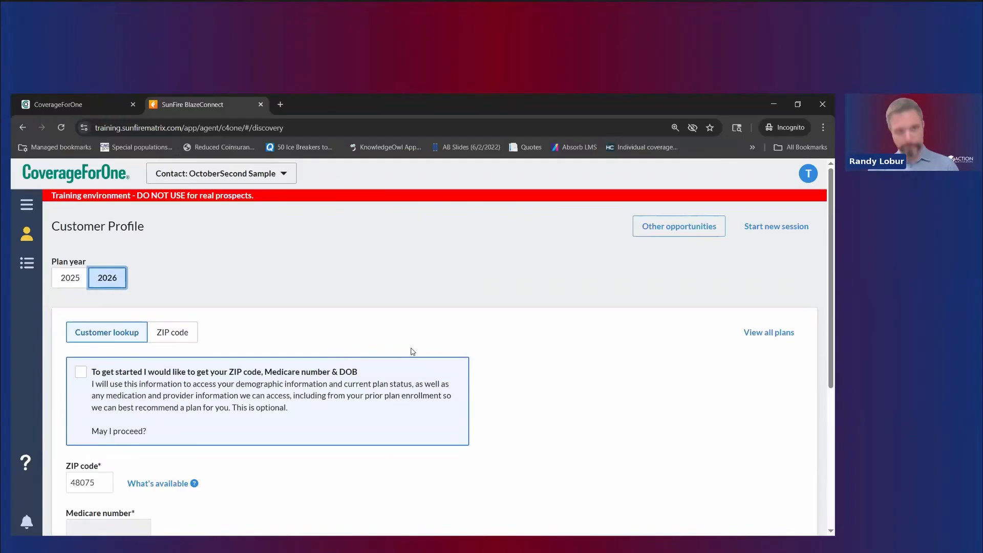
scroll(287, 336, down, 2)
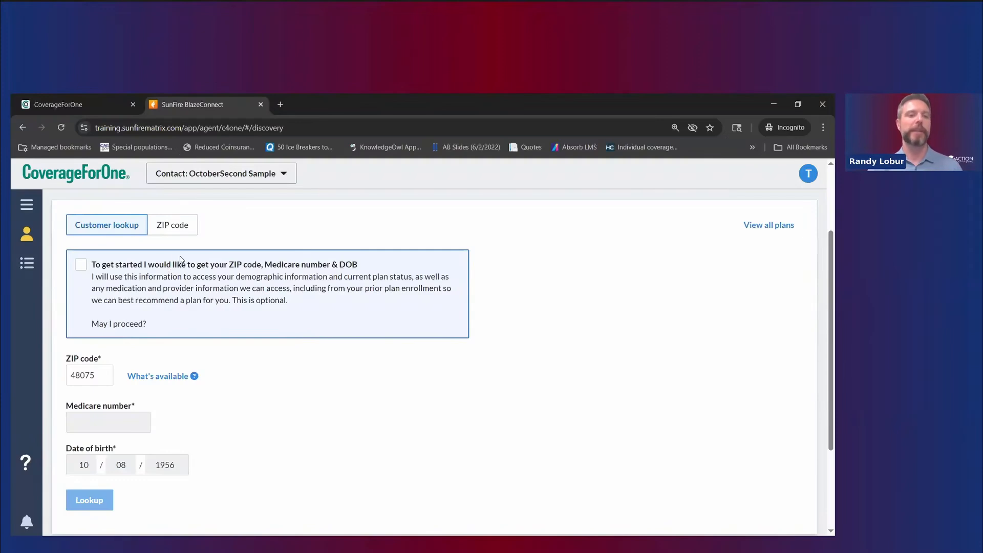
Step: Try the ZIP code quoting option, then return to Customer lookup
click(168, 228)
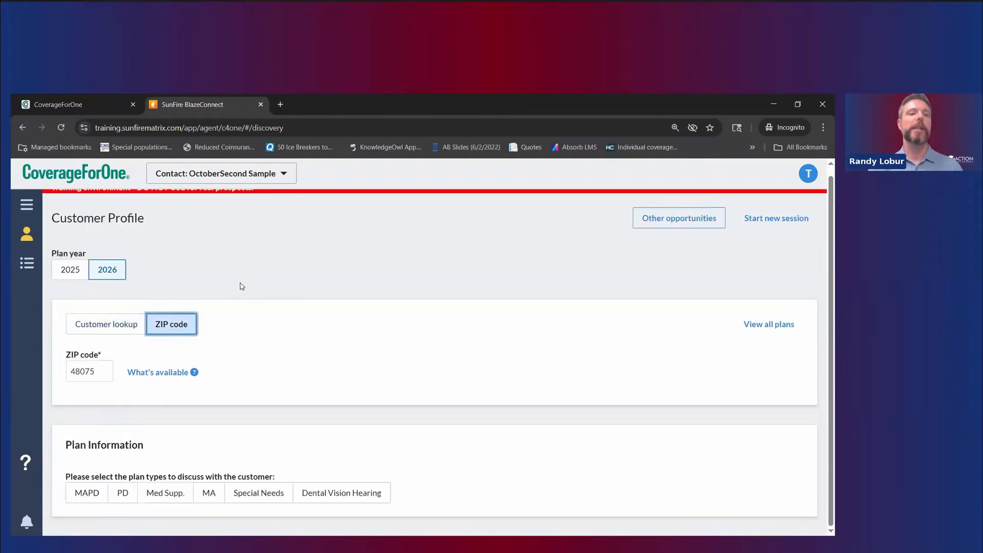
click(92, 325)
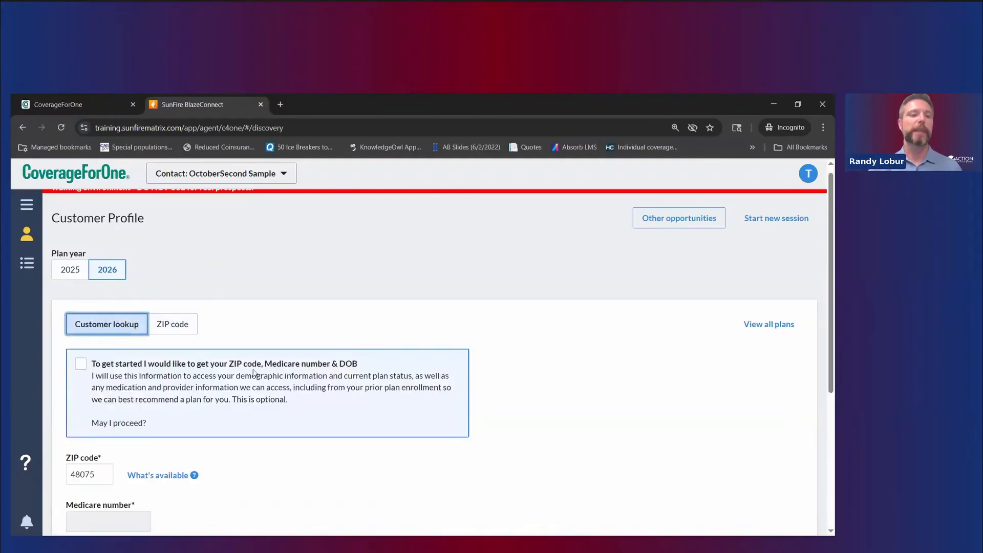
scroll(253, 372, down, 1)
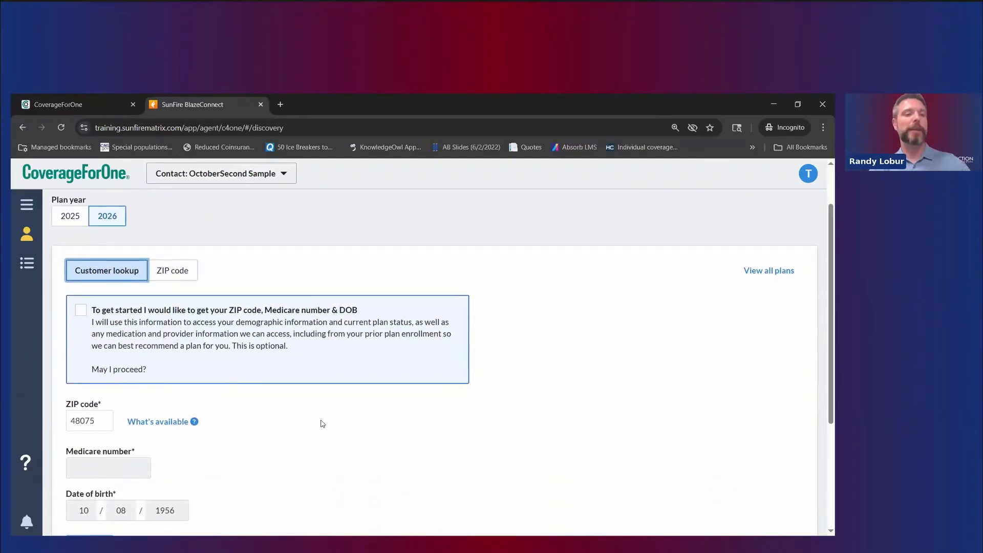
Step: Tick the lookup consent checkbox and paste the customer's Medicare number into its field
click(81, 314)
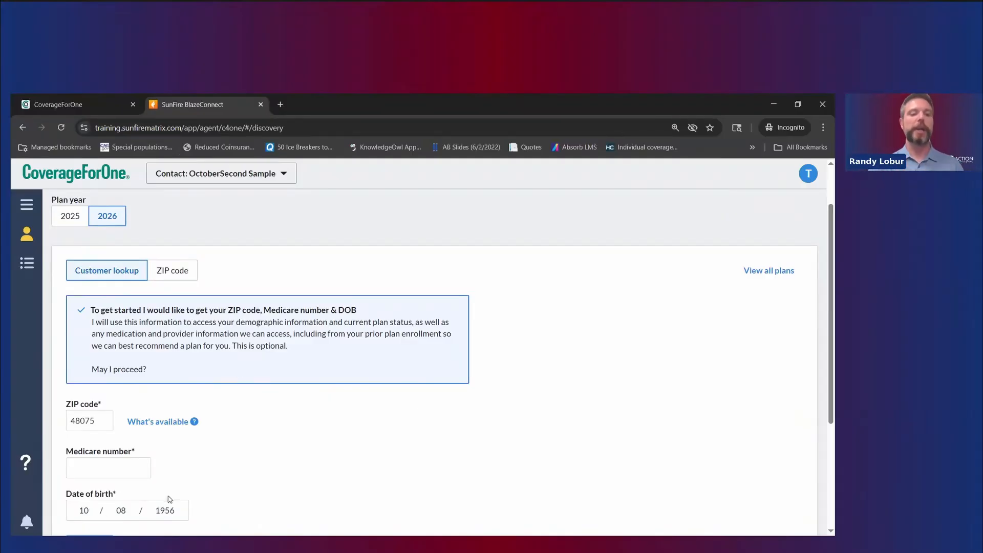
scroll(168, 499, down, 1)
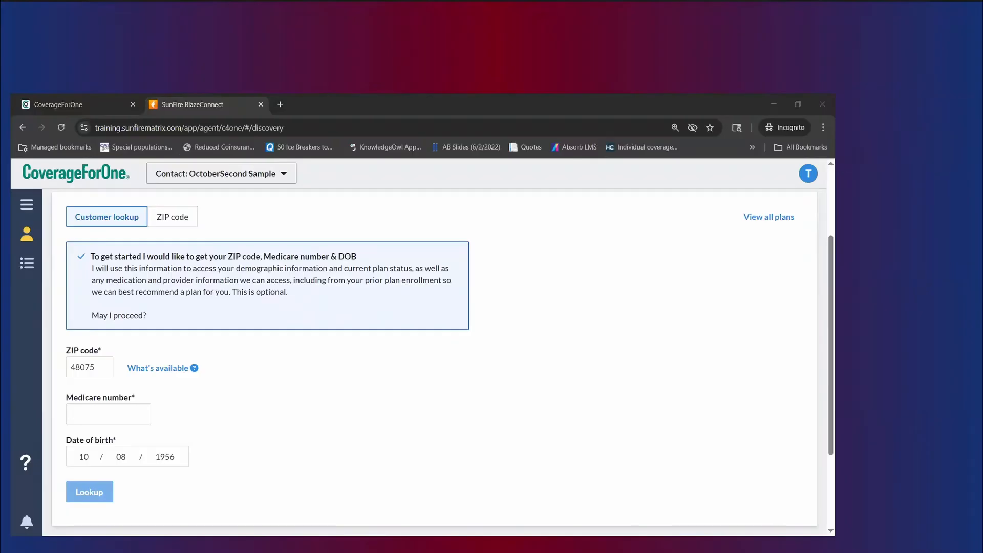
click(134, 411)
text(1a11a11aa11)
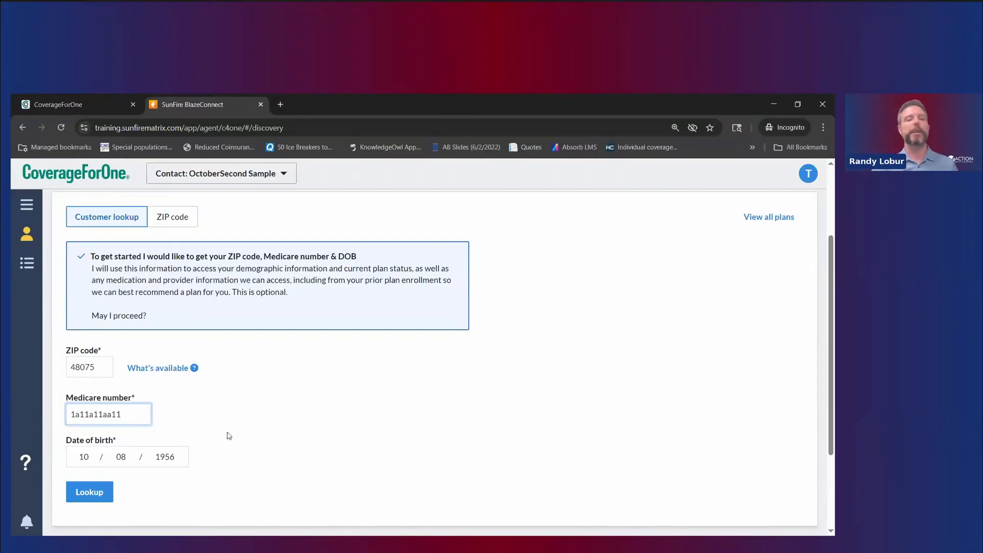
Step: Run Lookup, inspect the no-matching-beneficiary error banner, and scroll down to Plan Information
click(112, 491)
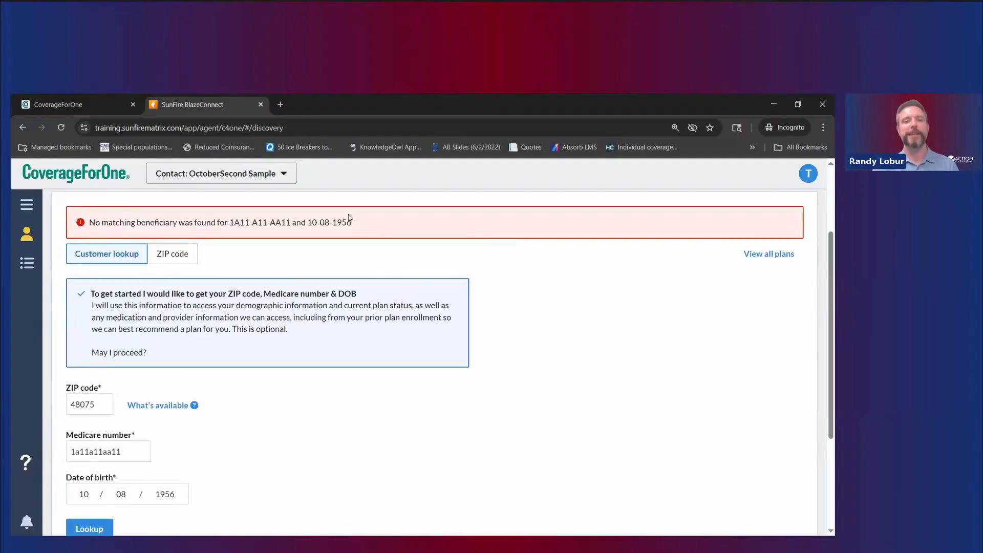
drag(353, 223, 229, 225)
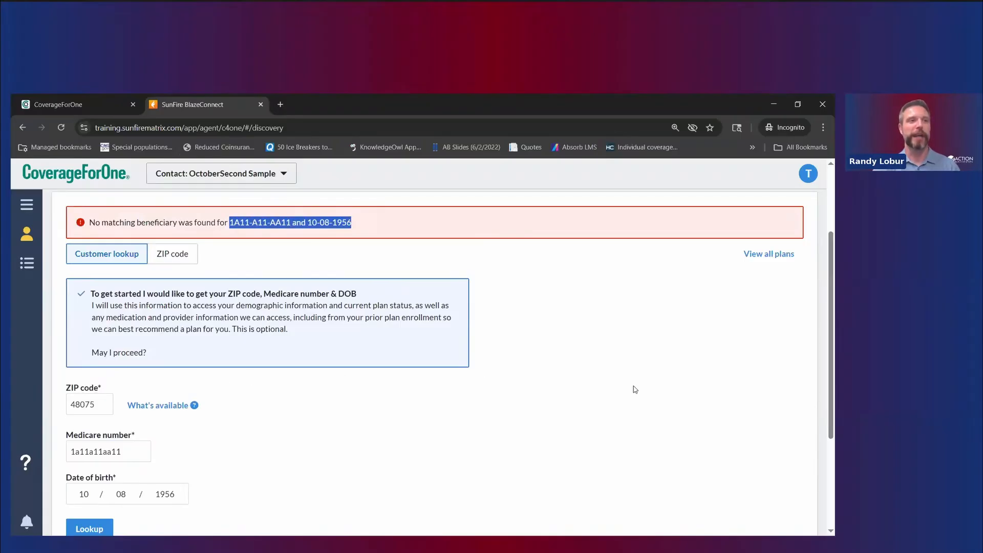
click(390, 225)
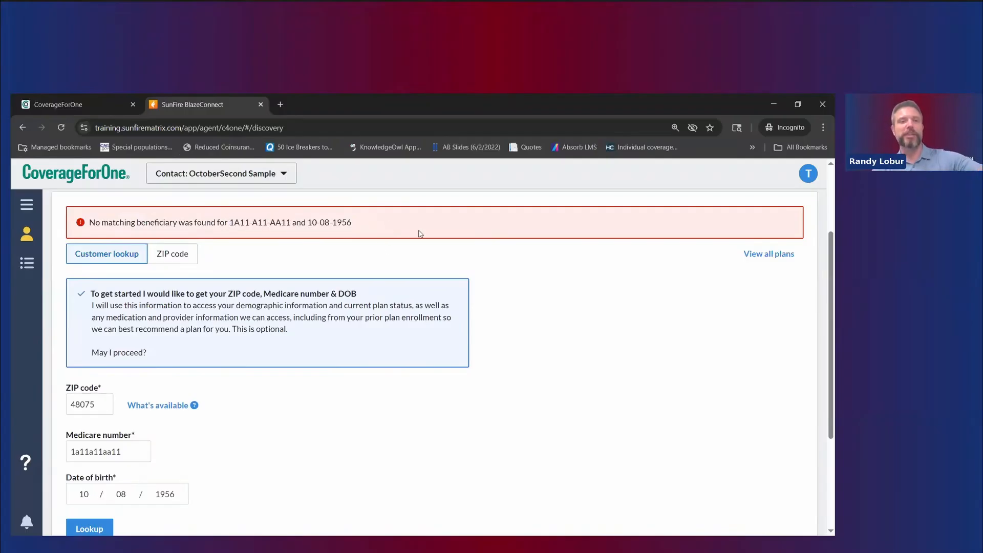
drag(352, 223, 226, 223)
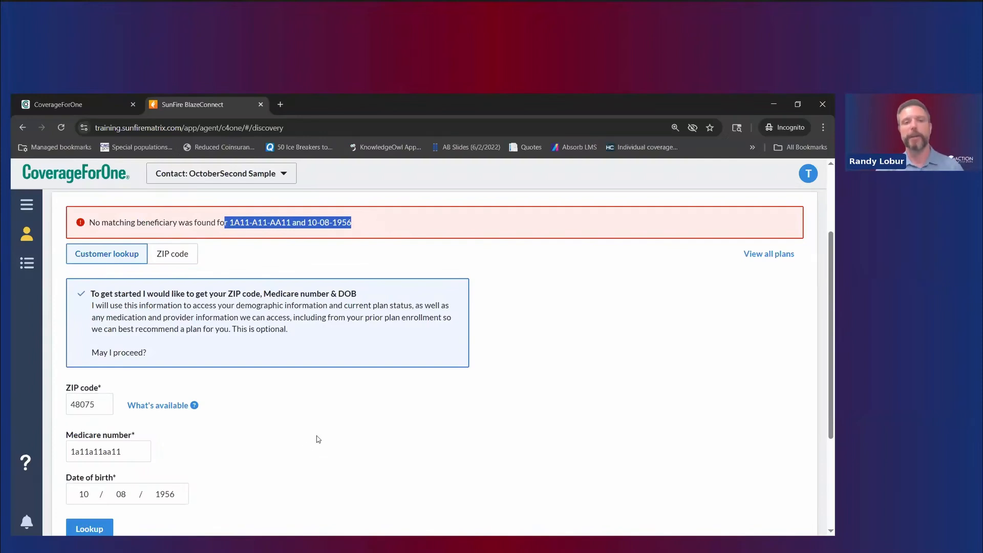
scroll(313, 417, down, 2)
scroll(308, 413, down, 1)
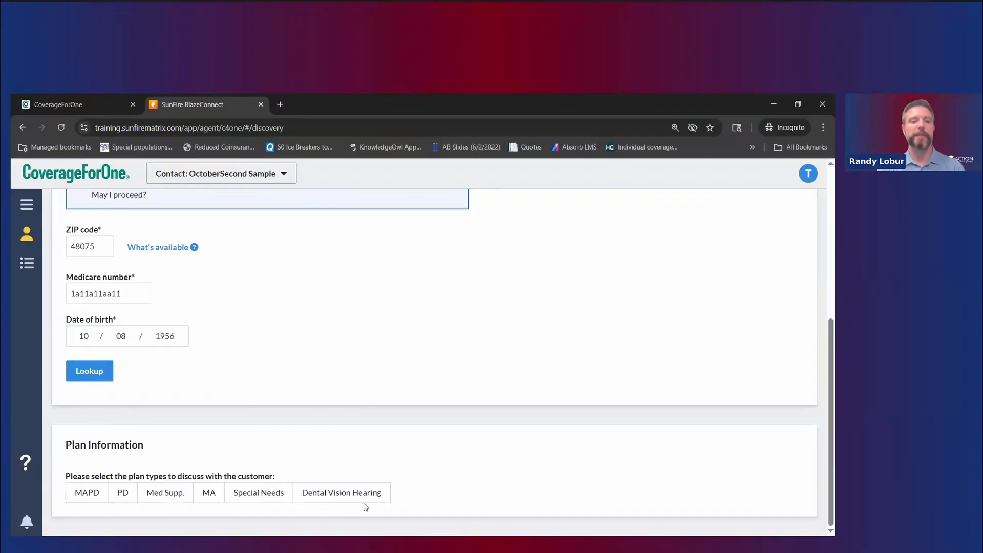
Step: Select MAPD and Med Supp. as the plan types to discuss
click(82, 495)
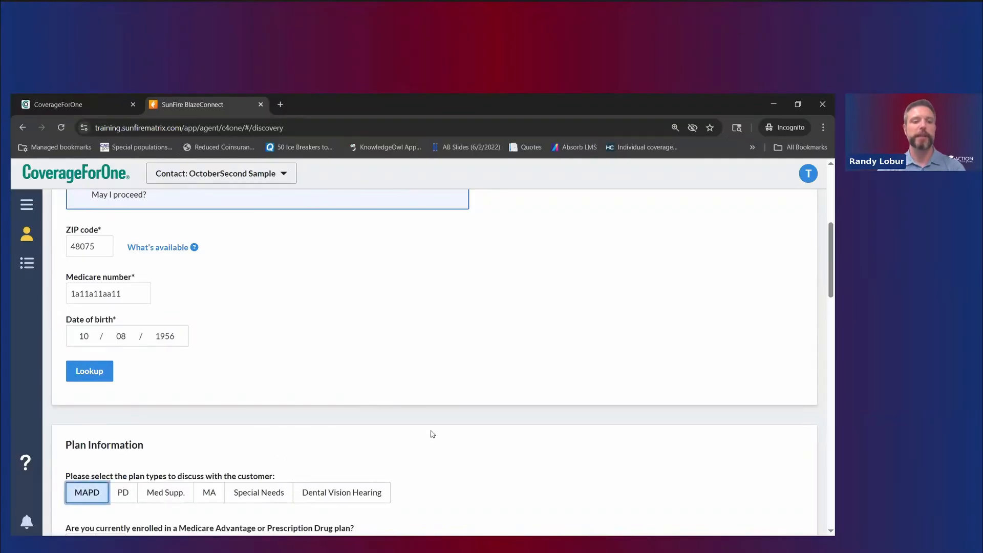
scroll(433, 432, down, 5)
click(157, 229)
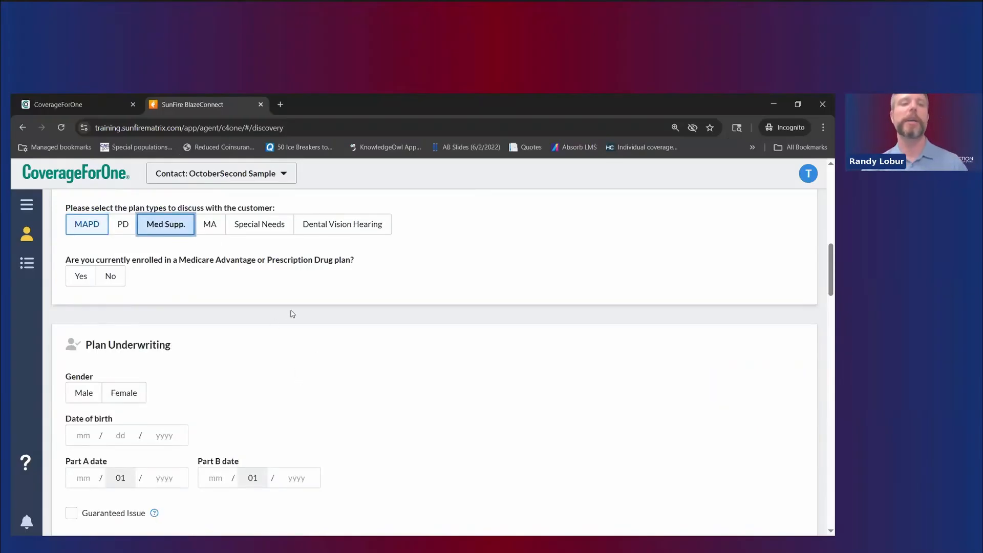
Step: Mark the customer as currently enrolled, with Medicare Plus Blue Essential (PPO) as the current plan
click(78, 285)
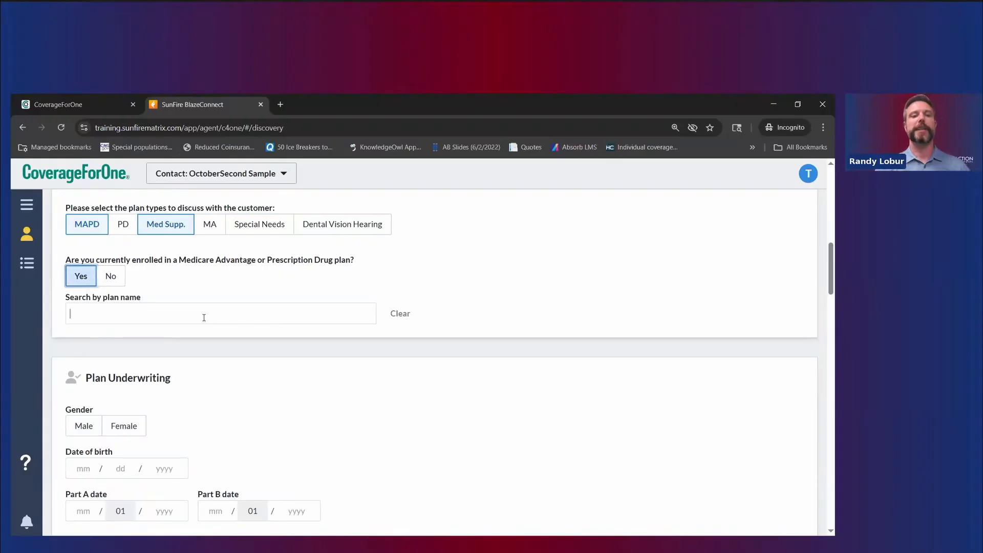
click(204, 318)
text(Essen)
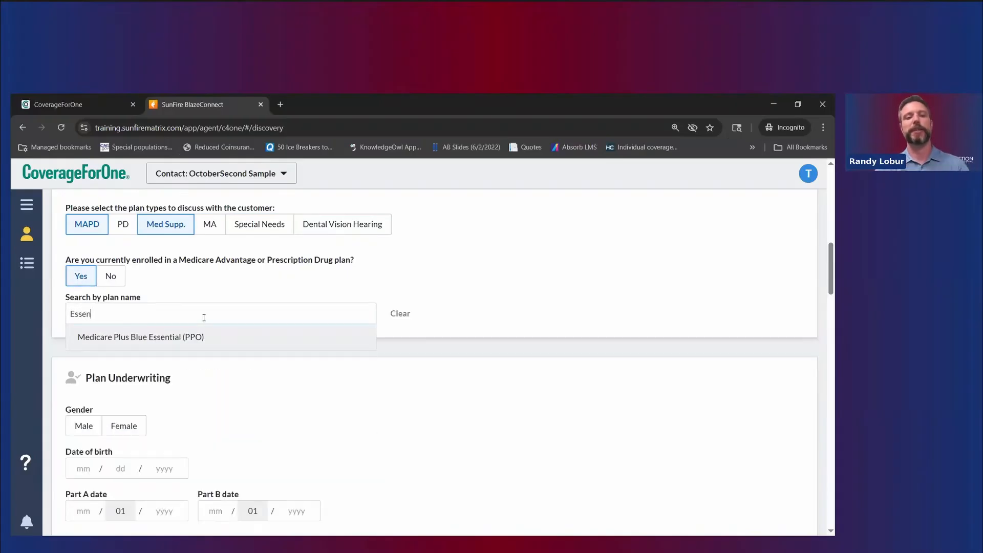
click(223, 336)
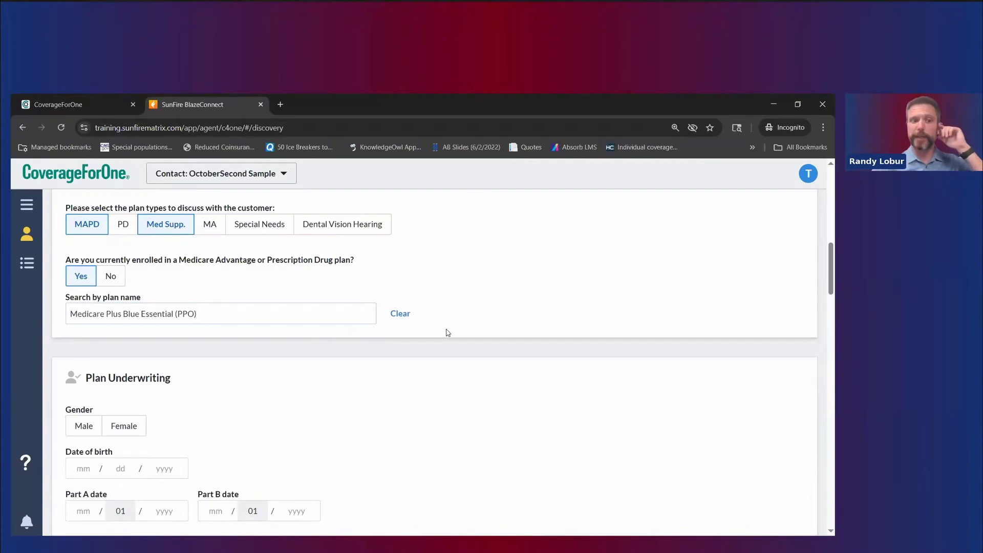
scroll(448, 335, down, 1)
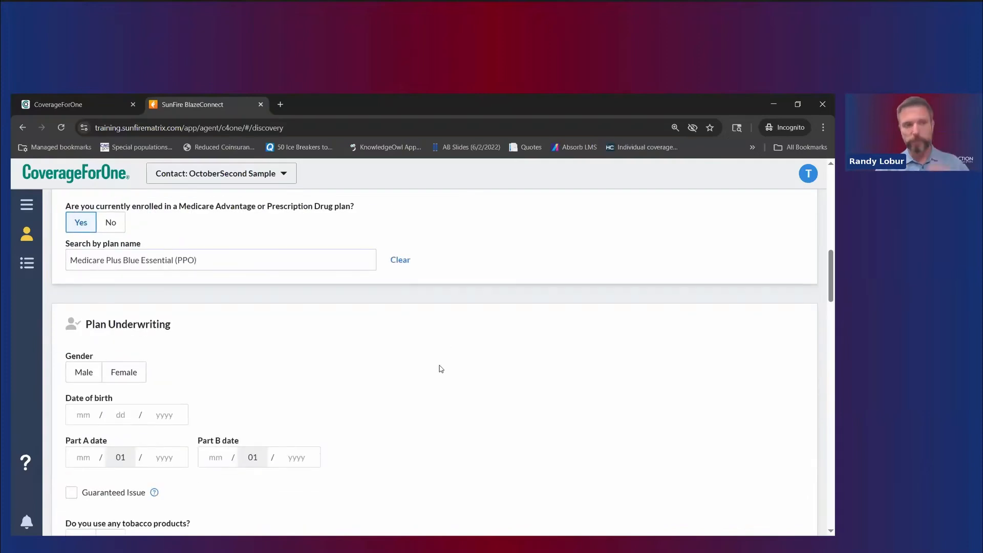
scroll(442, 368, down, 1)
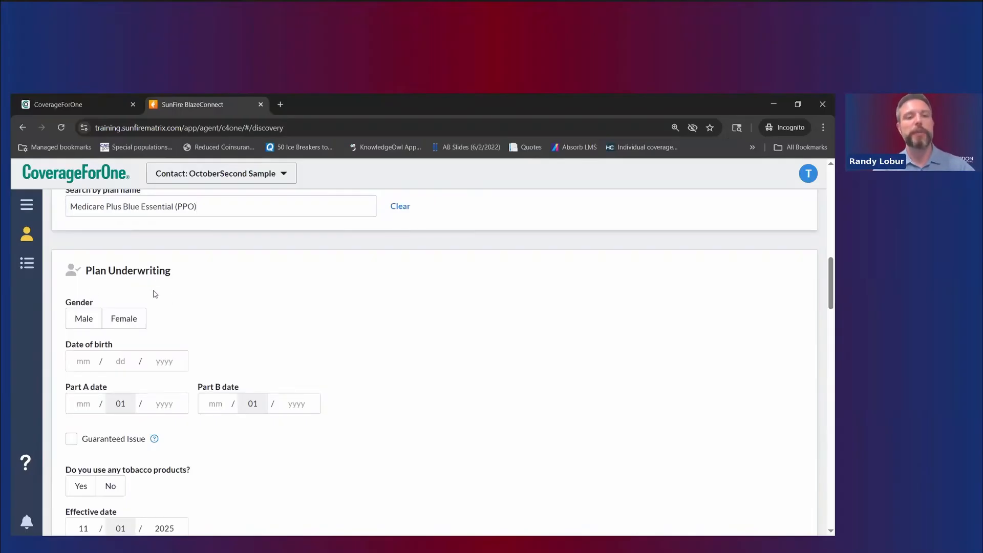
scroll(189, 307, down, 1)
scroll(189, 307, up, 3)
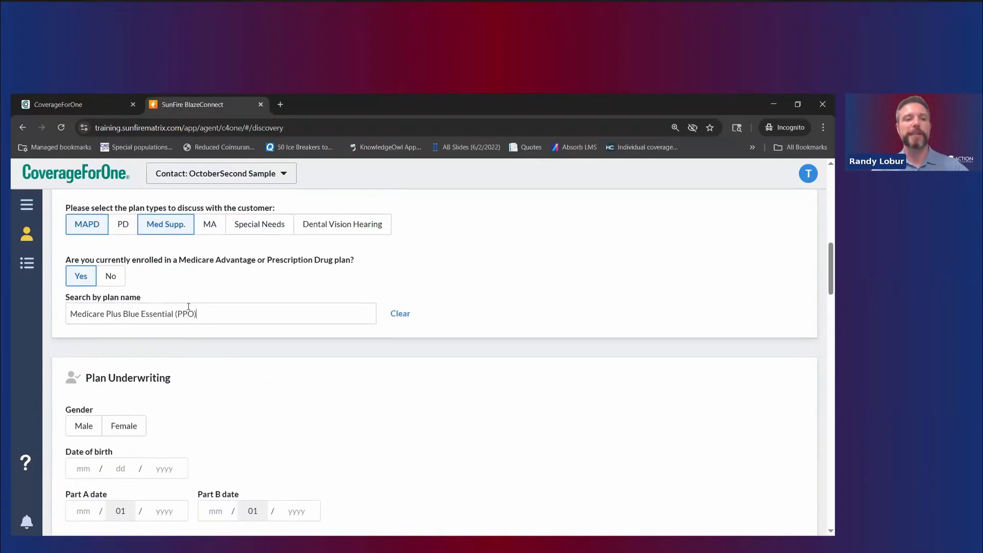
scroll(189, 307, up, 1)
scroll(215, 332, down, 3)
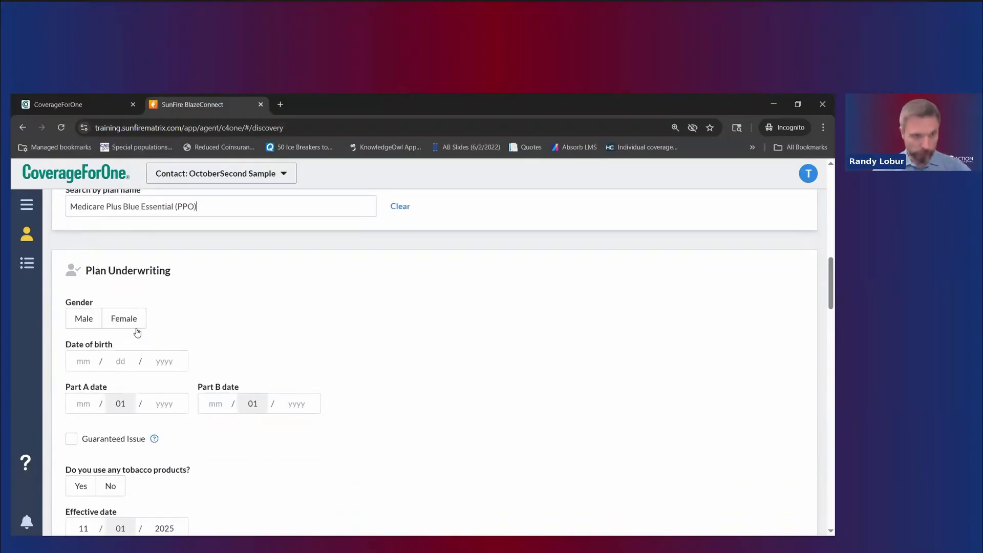
Step: Set the customer's gender to male and date of birth to 10/08/1956
click(82, 327)
scroll(161, 340, up, 10)
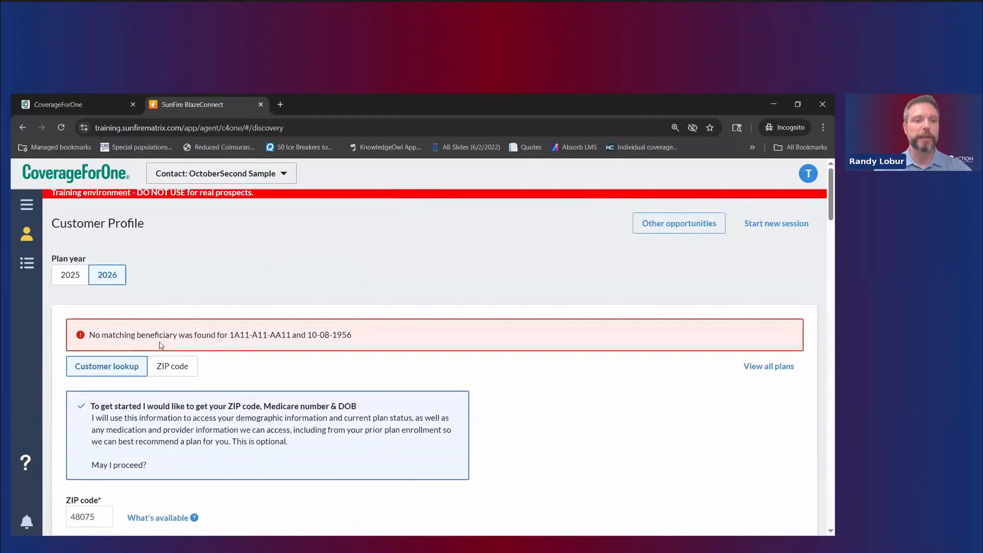
scroll(160, 345, down, 7)
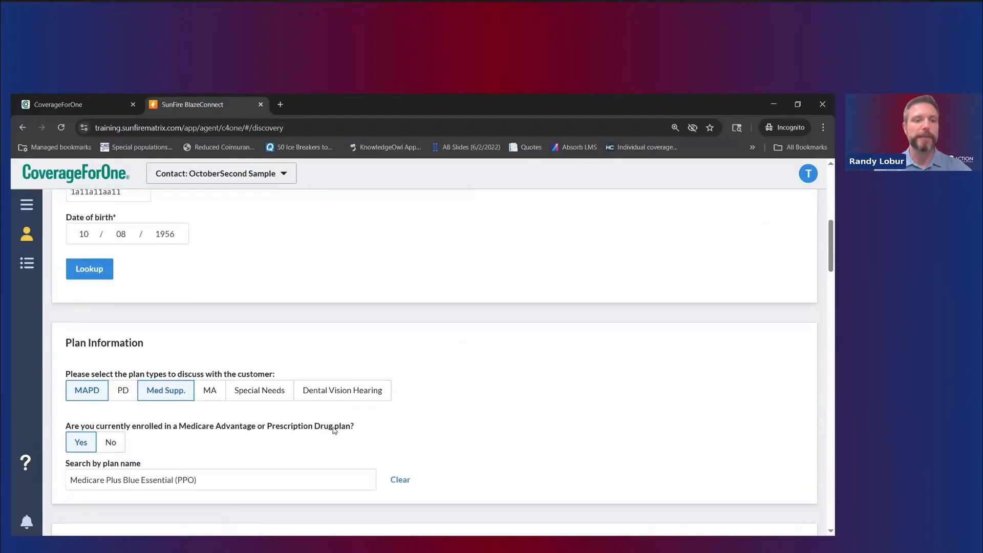
scroll(334, 431, down, 7)
click(90, 260)
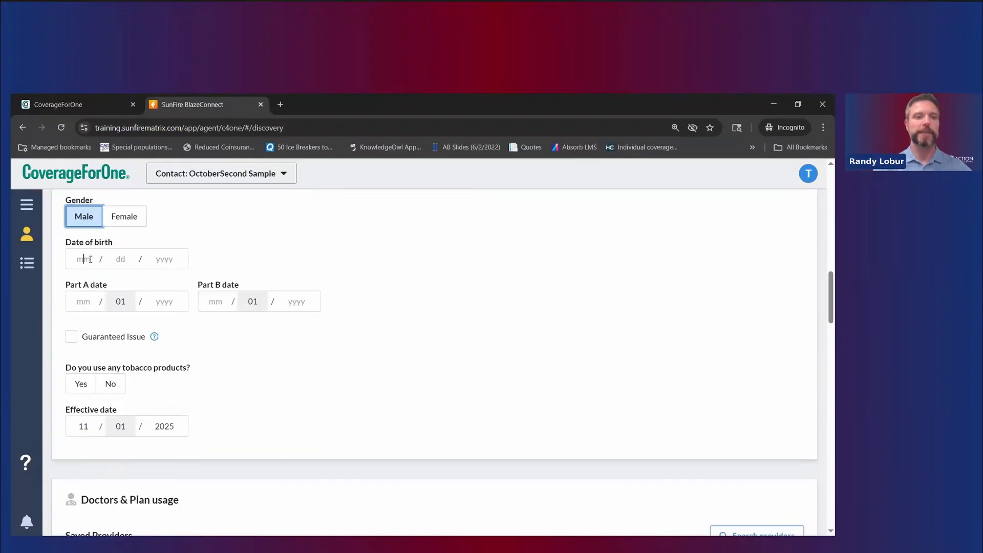
text(0)
text(0018)
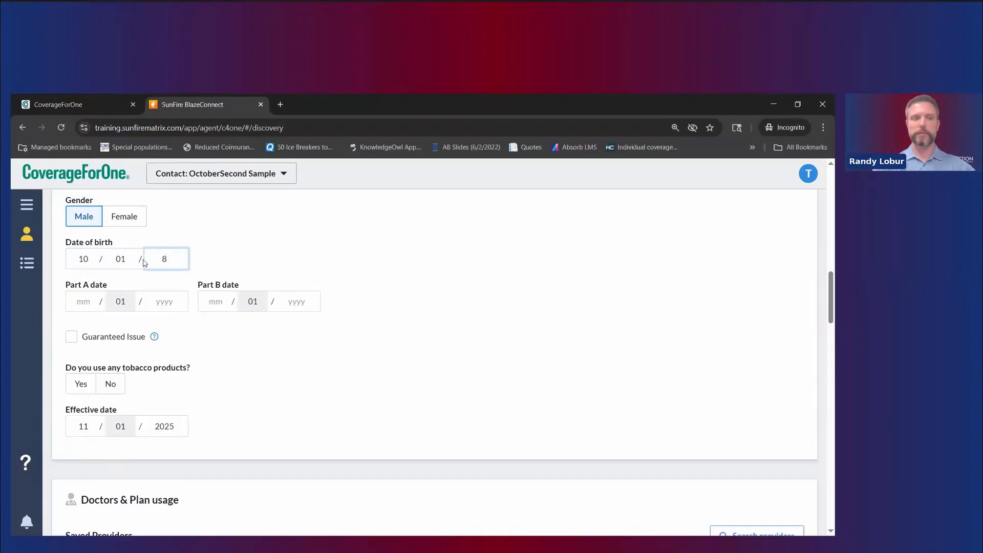
click(135, 258)
text(08)
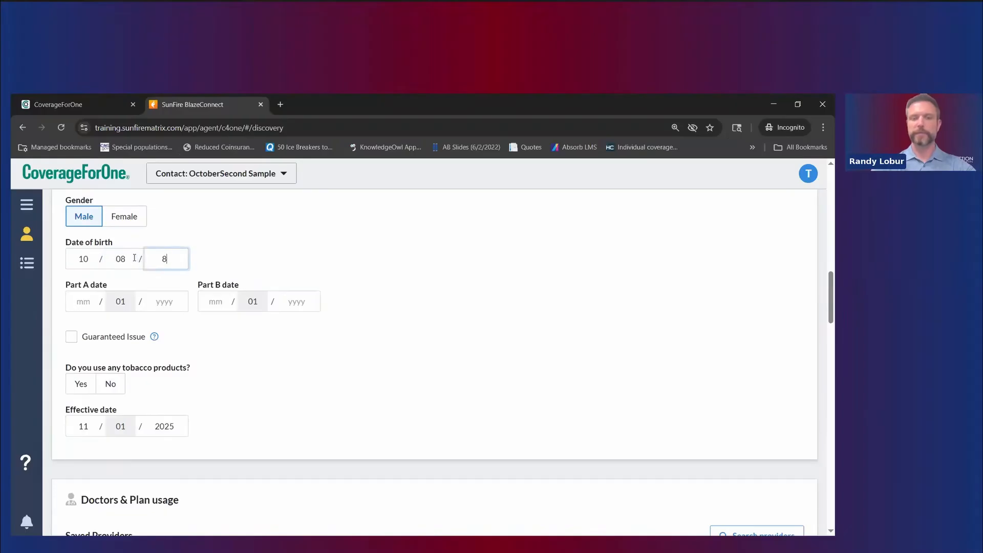
key(BackSpace)
text(1956)
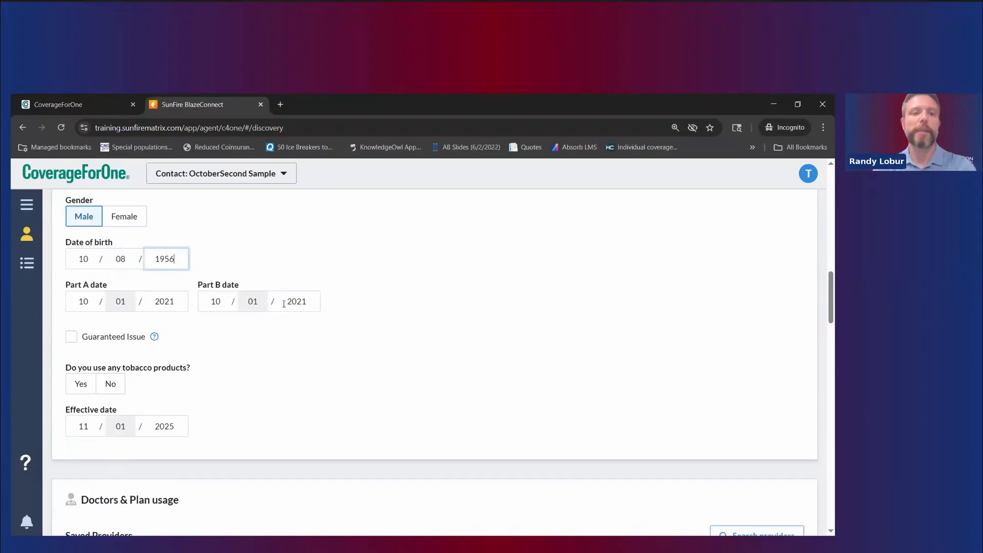
click(329, 345)
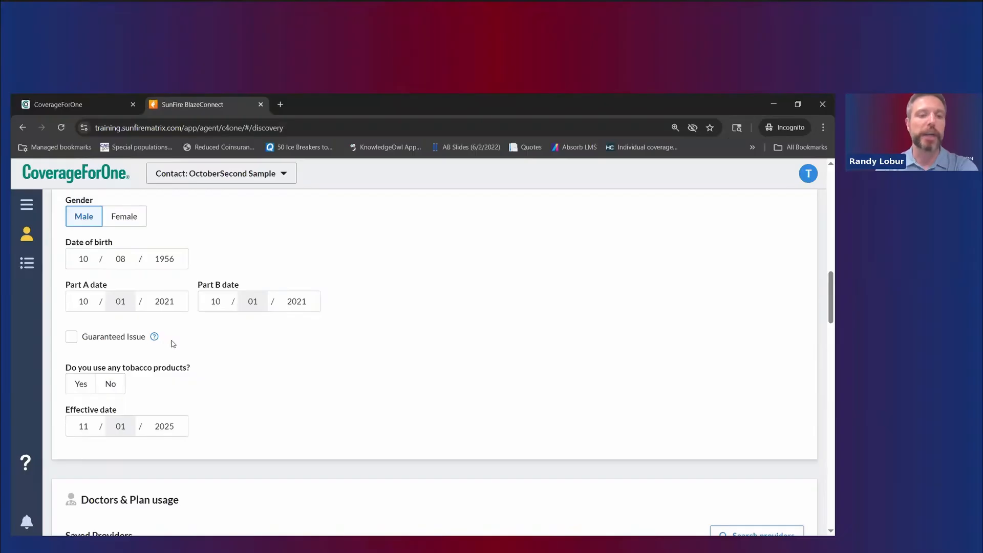
Step: Answer No to the tobacco-use question
click(110, 387)
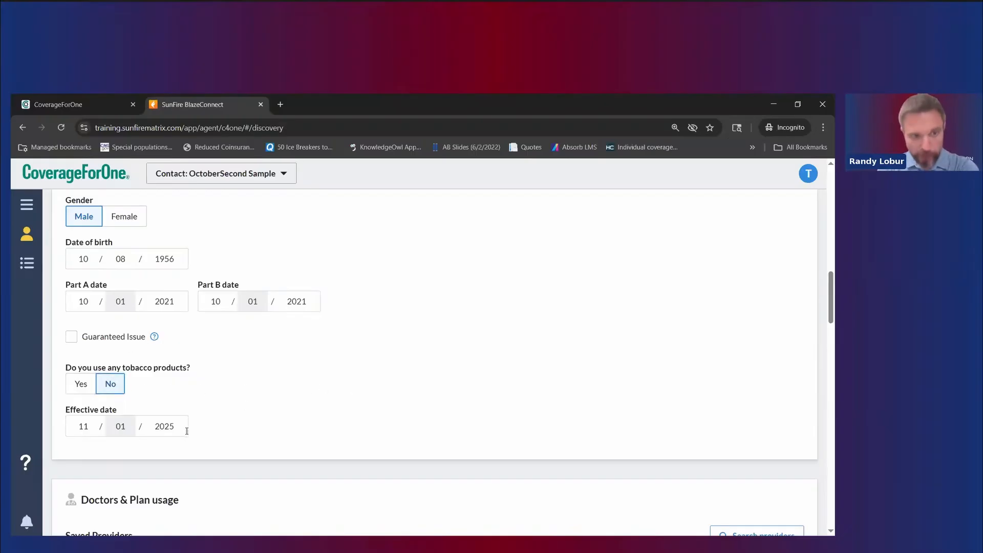
scroll(333, 405, down, 2)
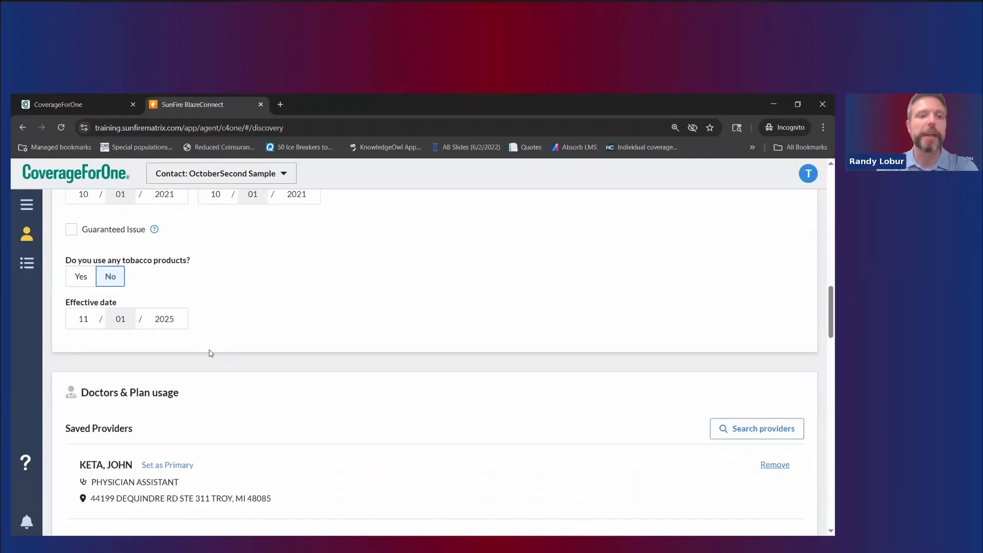
scroll(210, 353, up, 2)
click(110, 385)
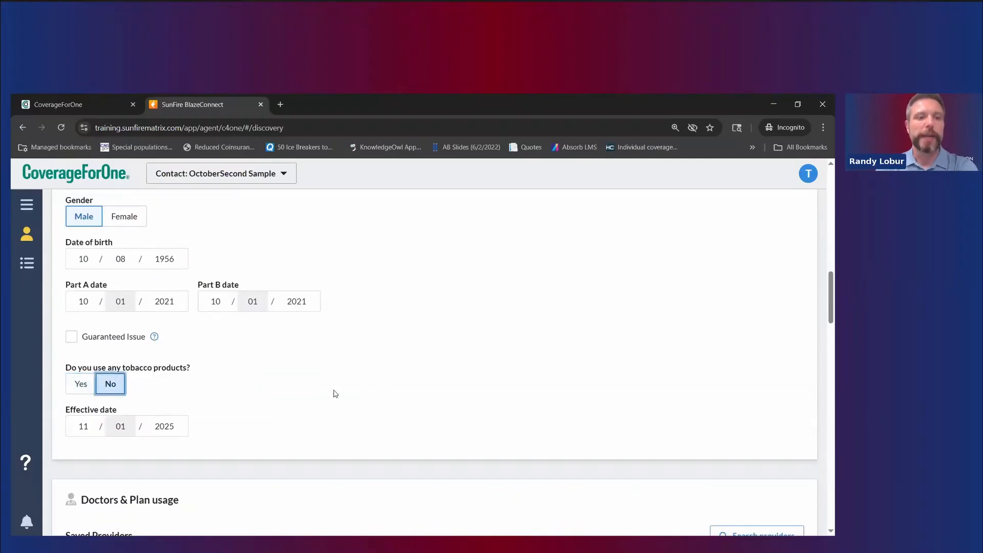
scroll(390, 385, down, 1)
scroll(387, 390, down, 2)
scroll(369, 395, up, 2)
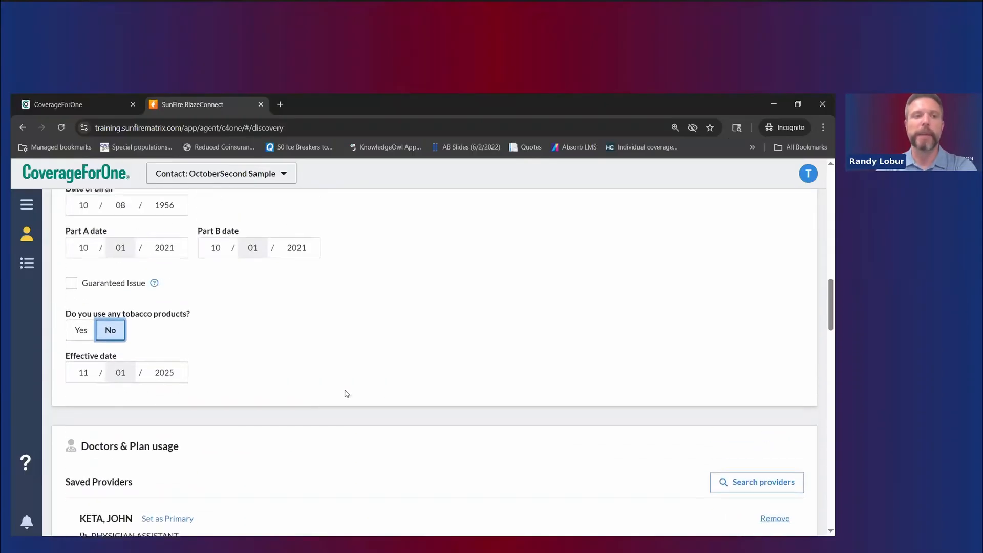
scroll(308, 369, up, 2)
scroll(376, 362, down, 2)
scroll(334, 362, down, 4)
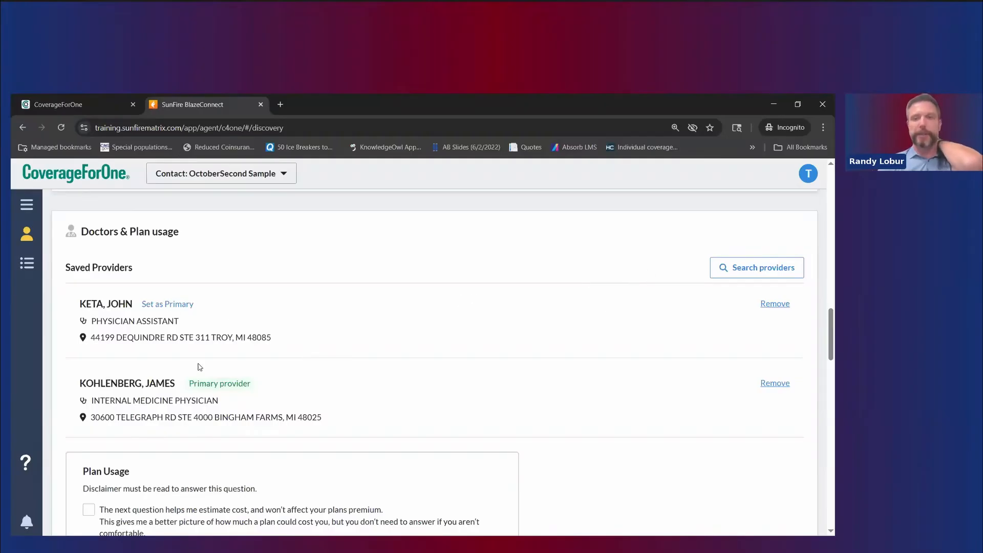
Step: Open and dismiss the doctor search, then acknowledge the plan usage disclaimer
click(764, 275)
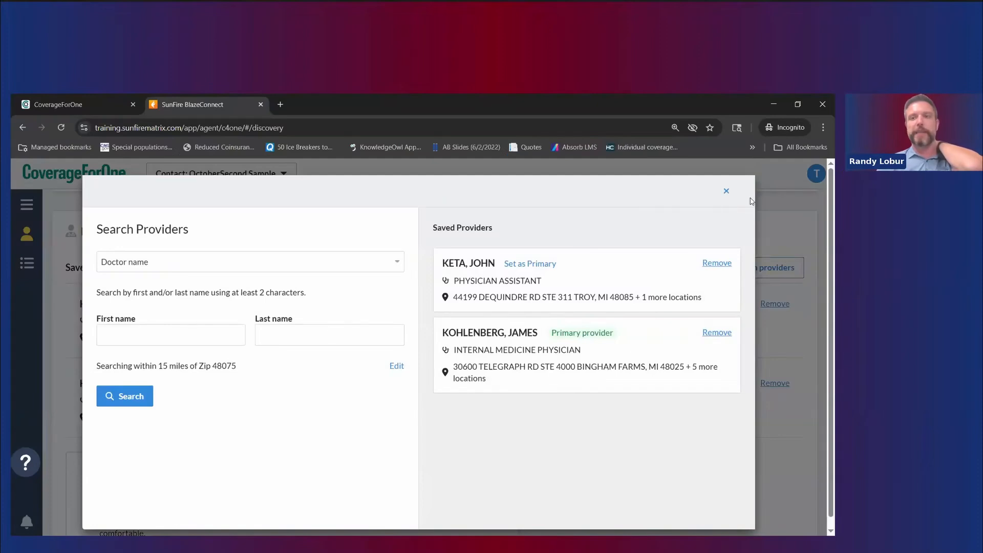
click(727, 191)
scroll(419, 336, down, 2)
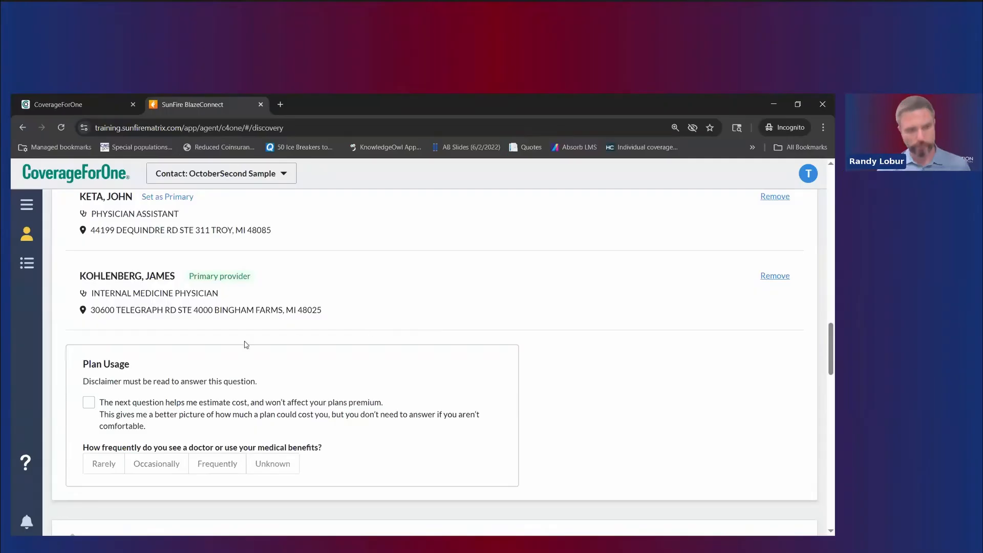
click(89, 402)
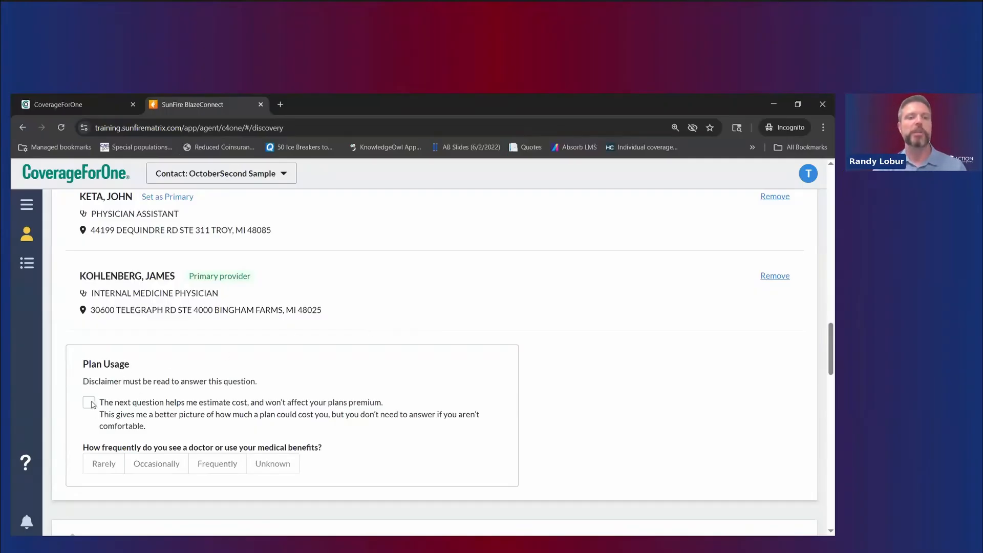
Step: Compare usage frequencies and settle on Rarely, estimating 5 office visits and 1 urgent care
scroll(114, 377, down, 2)
click(113, 374)
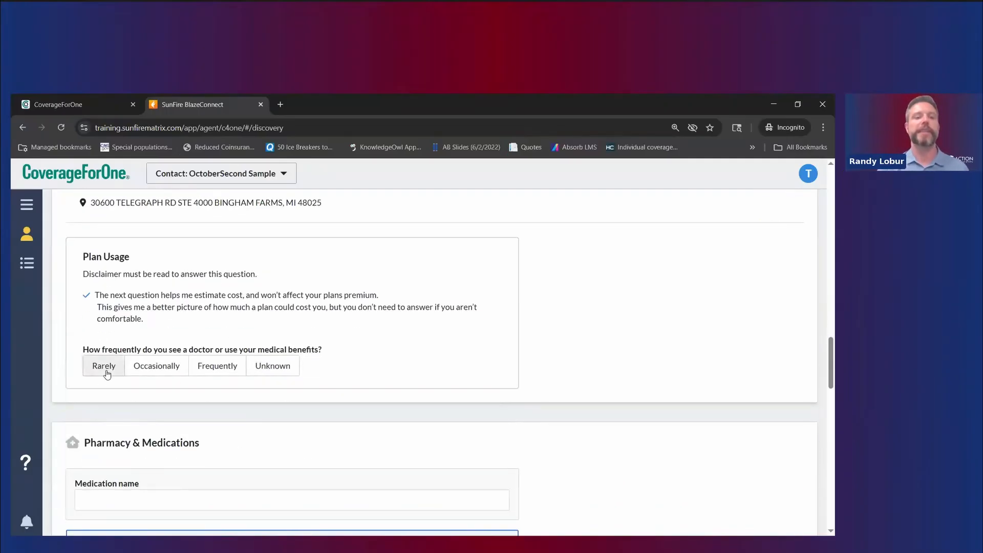
click(176, 373)
click(214, 370)
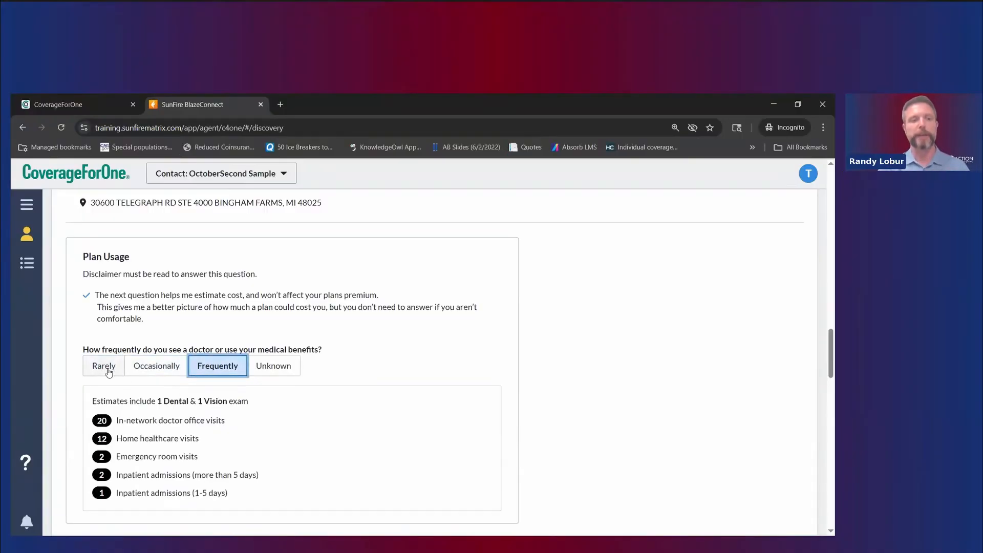
click(109, 372)
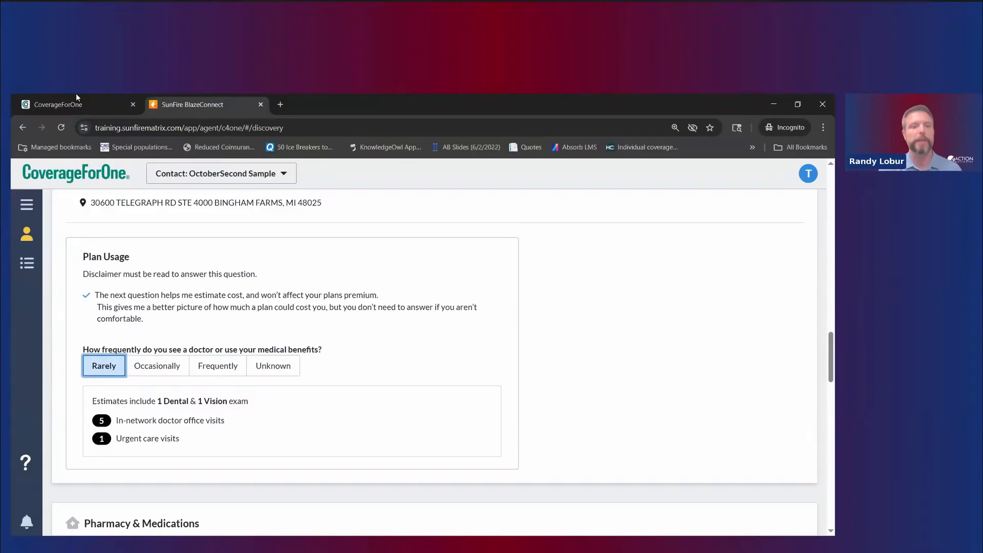
scroll(317, 356, down, 3)
scroll(318, 357, down, 3)
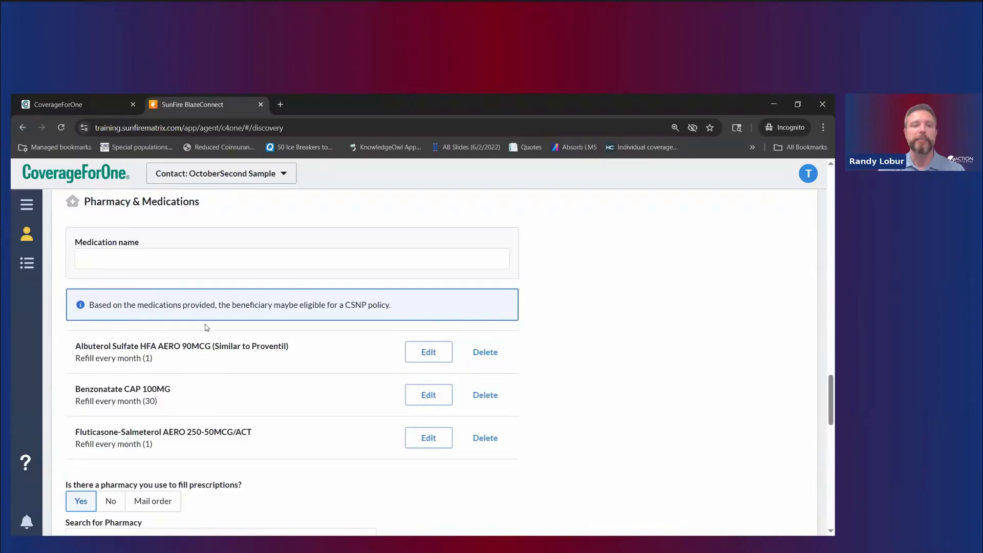
scroll(208, 340, down, 2)
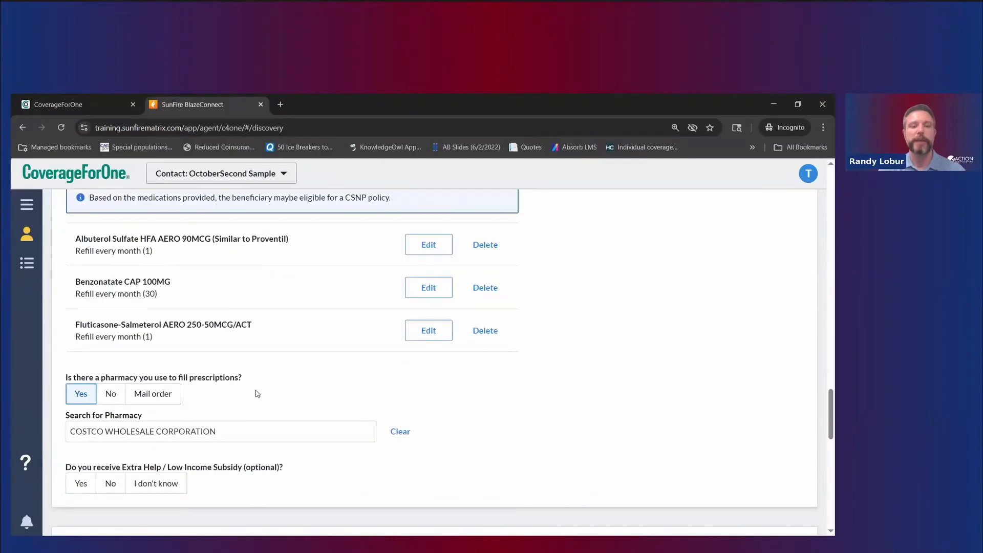
scroll(256, 402, down, 5)
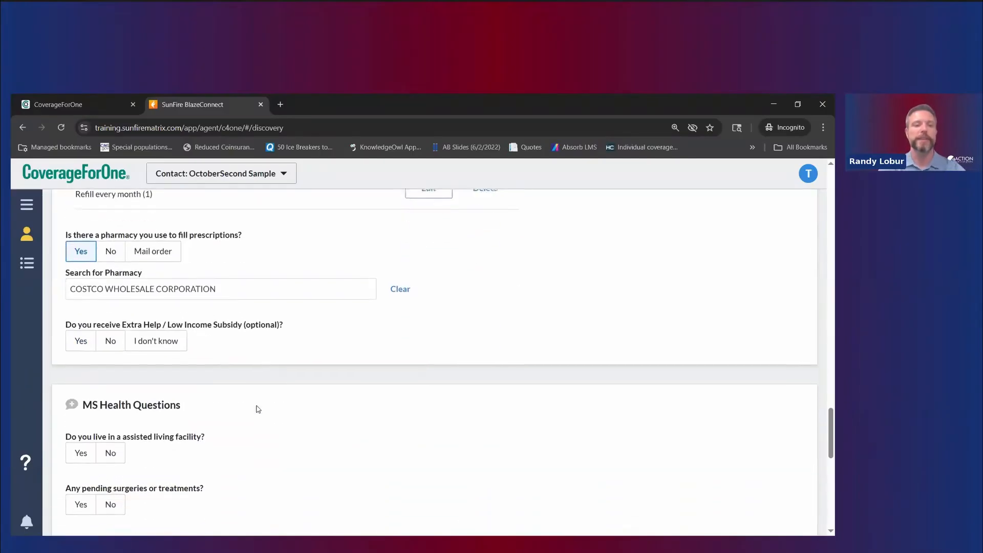
scroll(254, 412, down, 1)
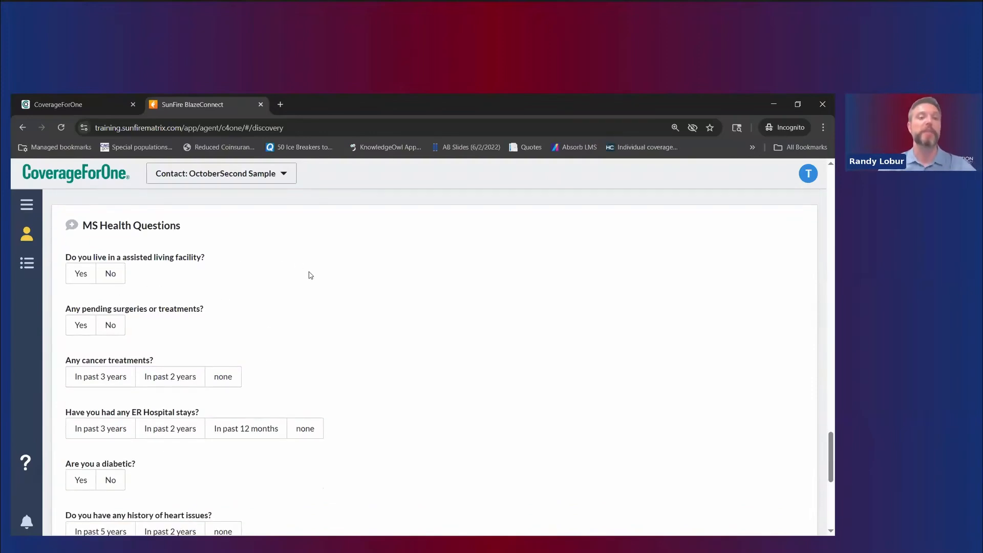
Step: Answer No to assisted living and pending surgeries, and none for cancer treatments
click(84, 278)
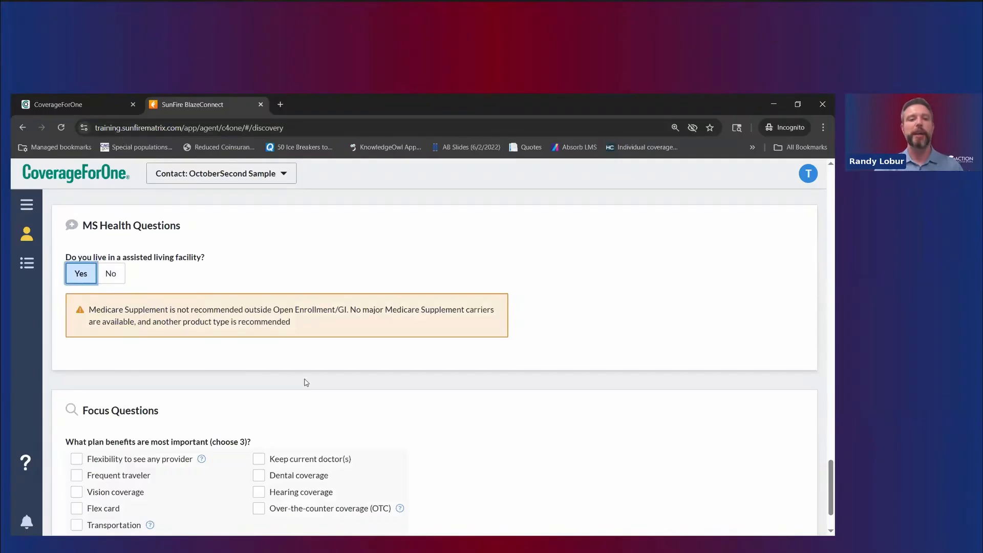
click(117, 280)
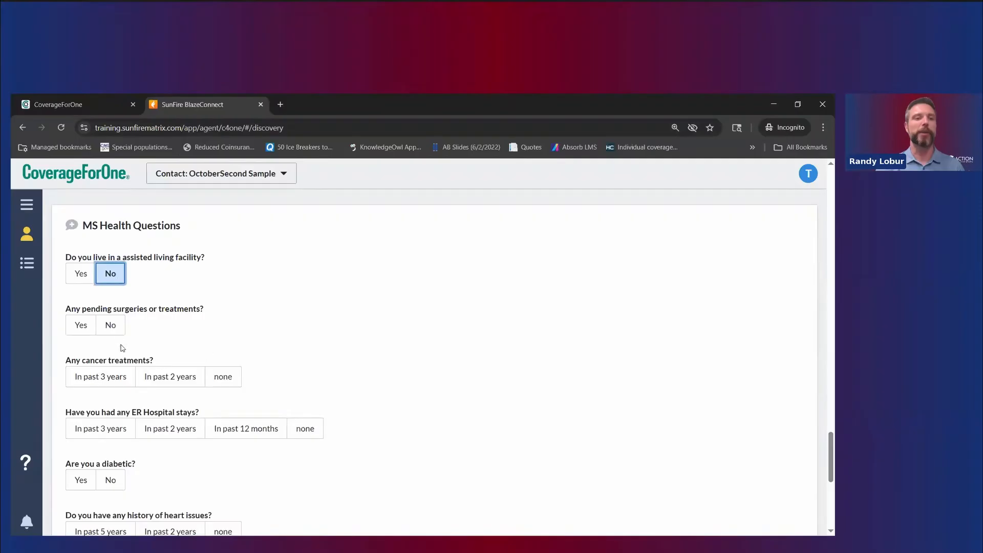
click(81, 330)
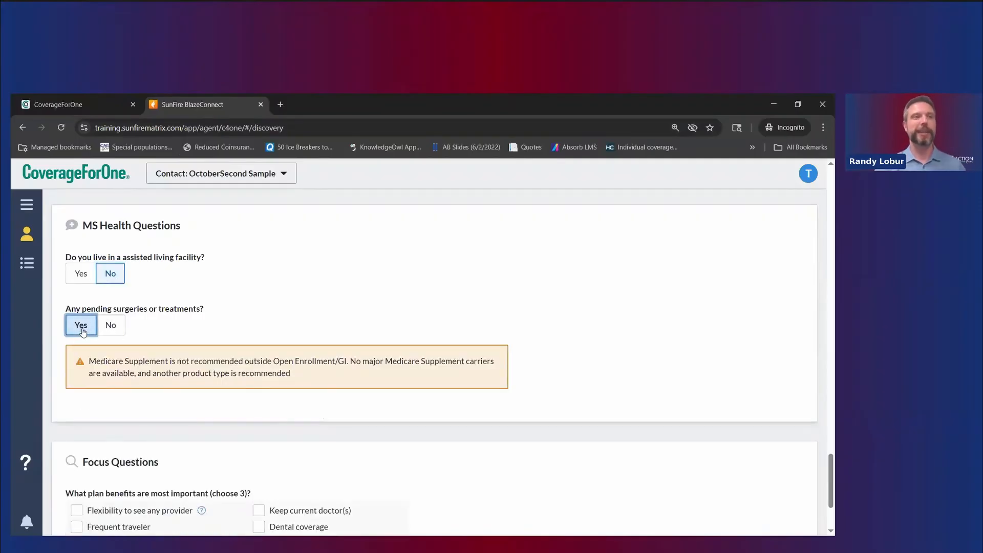
click(110, 328)
scroll(378, 264, down, 1)
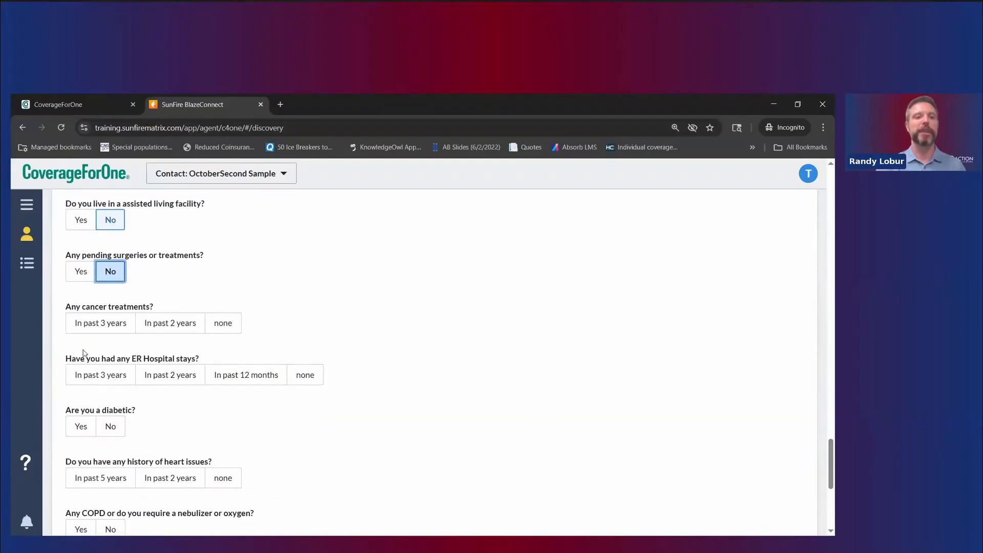
click(198, 334)
click(100, 328)
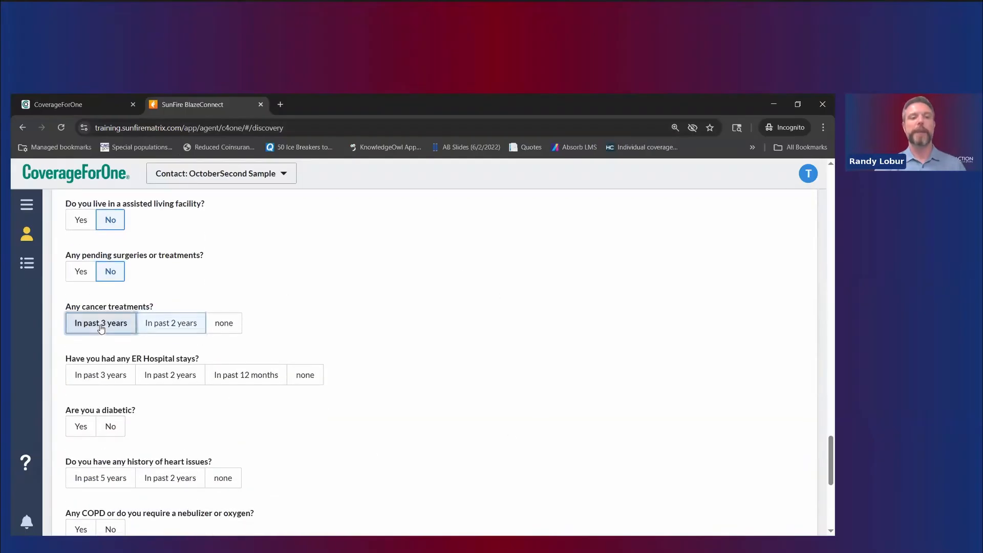
click(163, 331)
click(224, 324)
click(185, 324)
click(226, 323)
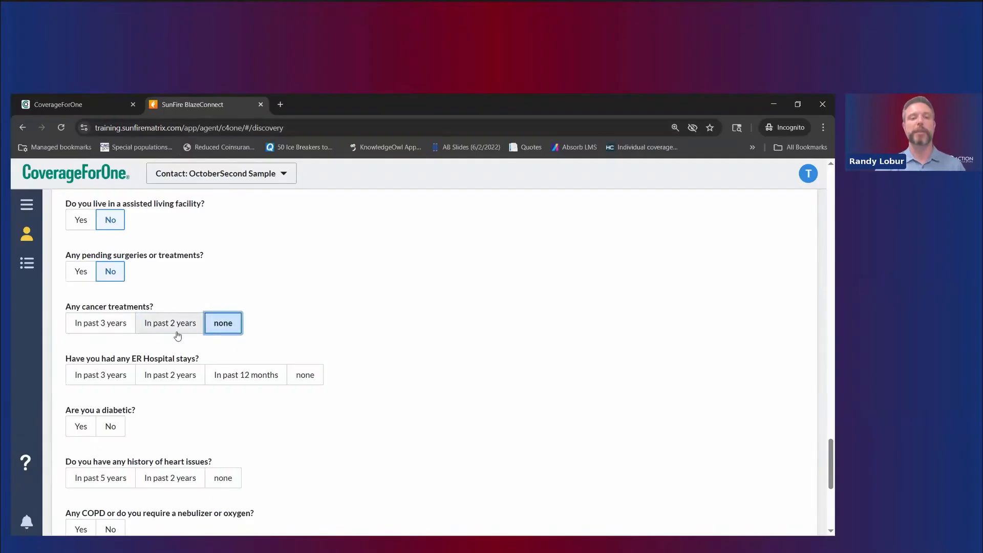
Step: Try Yes answers for ER stays, diabetes, insulin, heart issues and COPD, highlighting the unavailable-plans warning
click(274, 383)
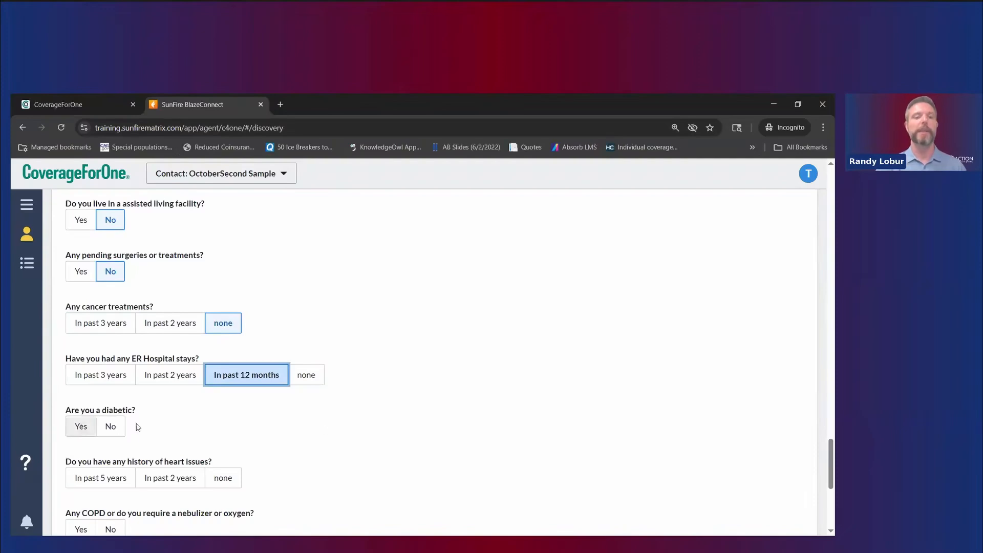
click(81, 427)
click(159, 427)
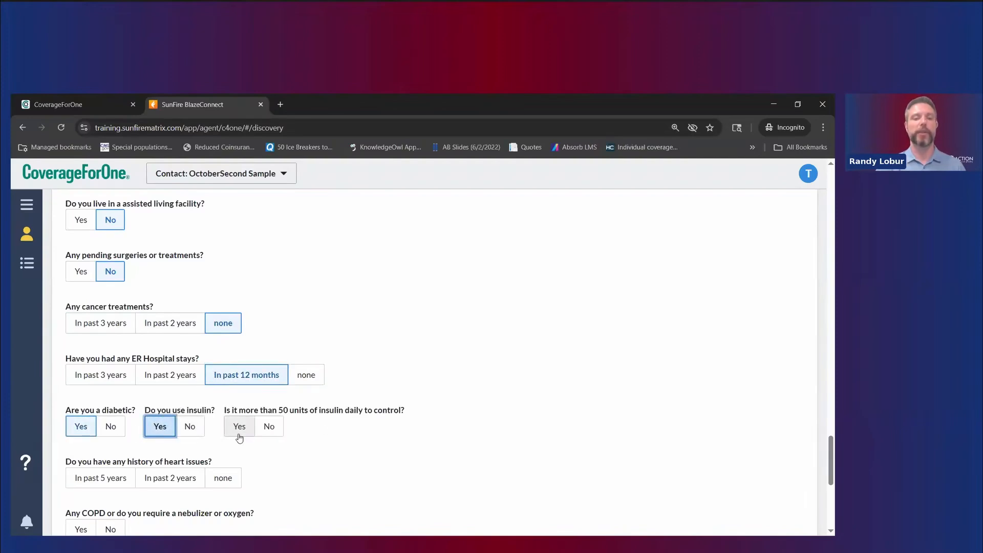
click(239, 426)
scroll(309, 465, down, 2)
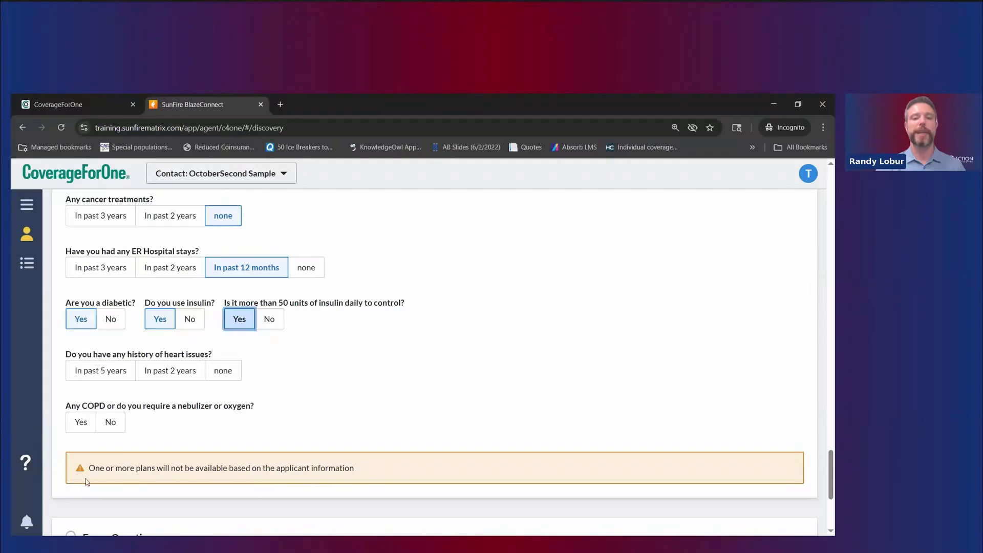
drag(127, 468, 372, 477)
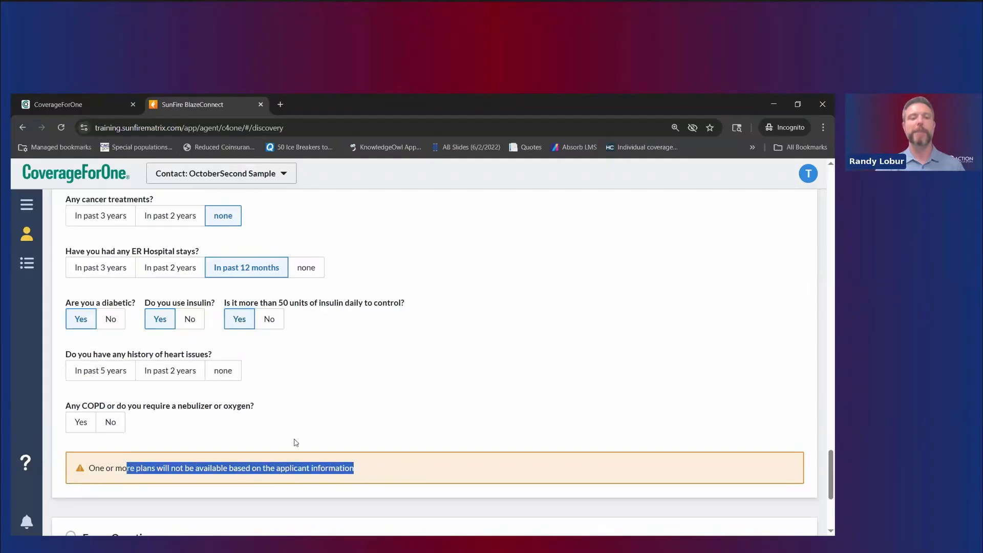
click(177, 378)
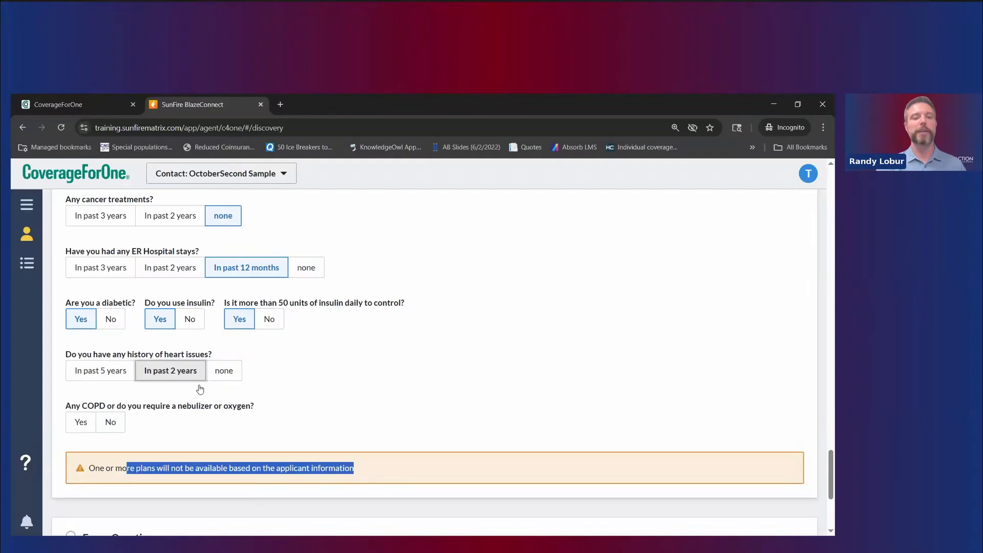
click(84, 430)
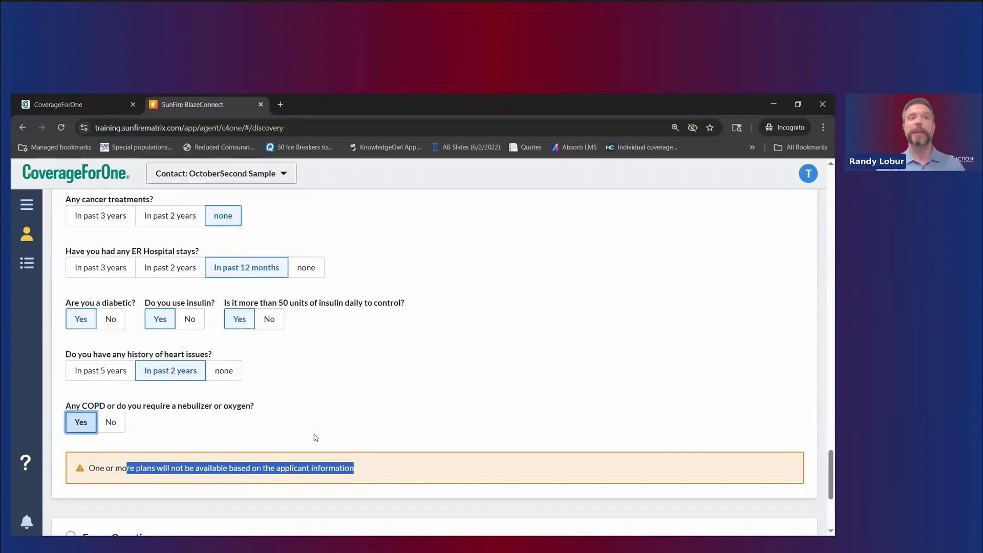
click(341, 459)
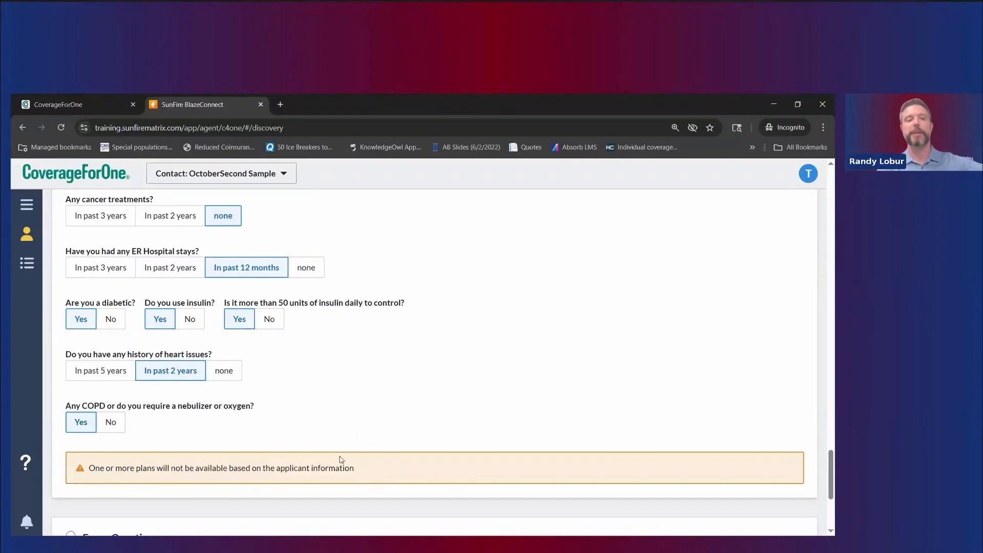
drag(399, 472, 288, 463)
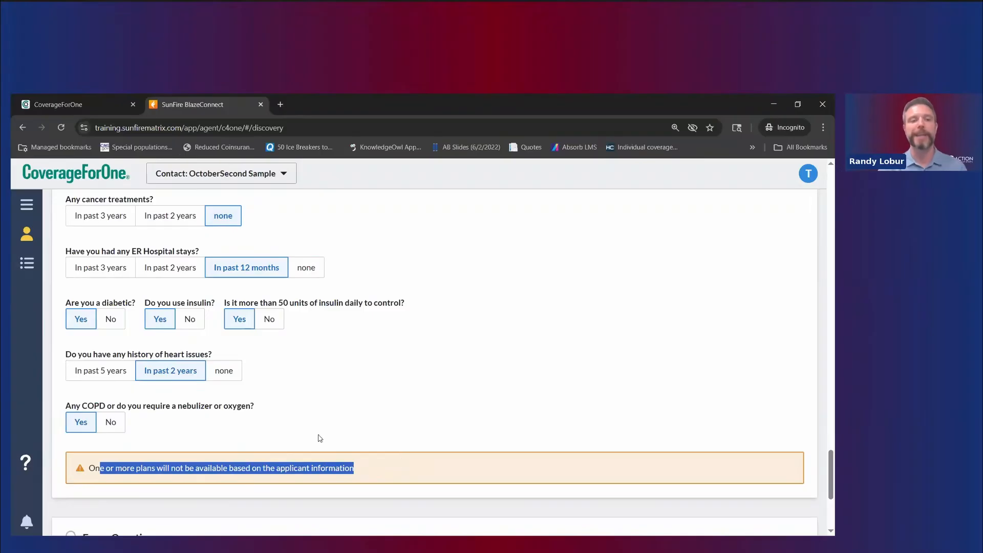
scroll(318, 437, up, 3)
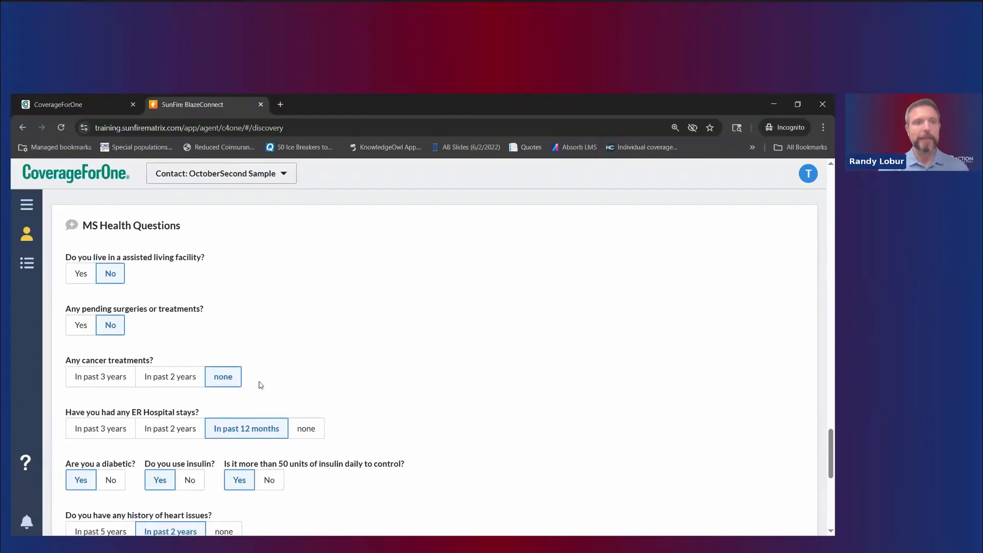
Step: Set ER stays and heart issues to none, and answer No to diabetes, insulin and COPD
click(307, 430)
click(272, 480)
click(187, 481)
click(112, 482)
scroll(241, 405, down, 3)
click(223, 370)
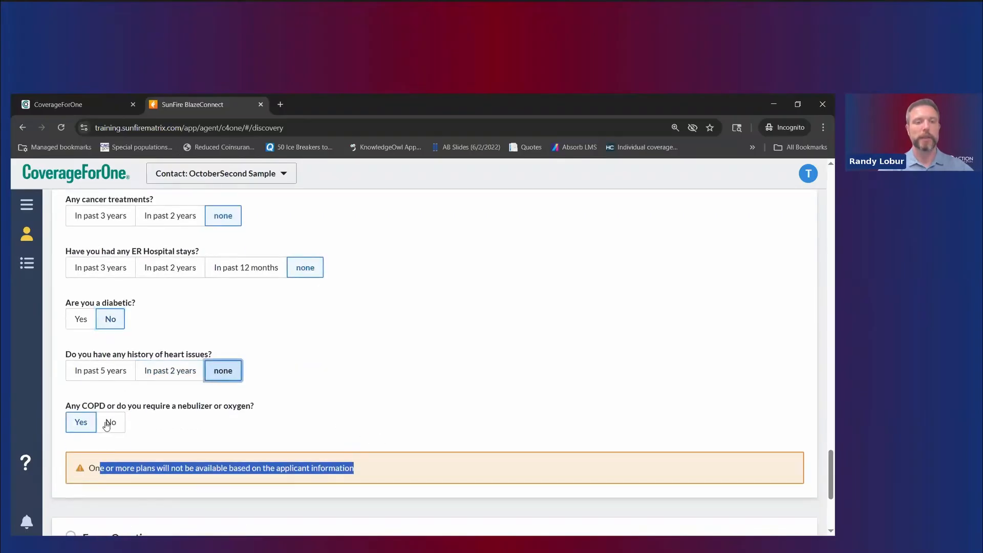
click(107, 423)
scroll(340, 268, down, 2)
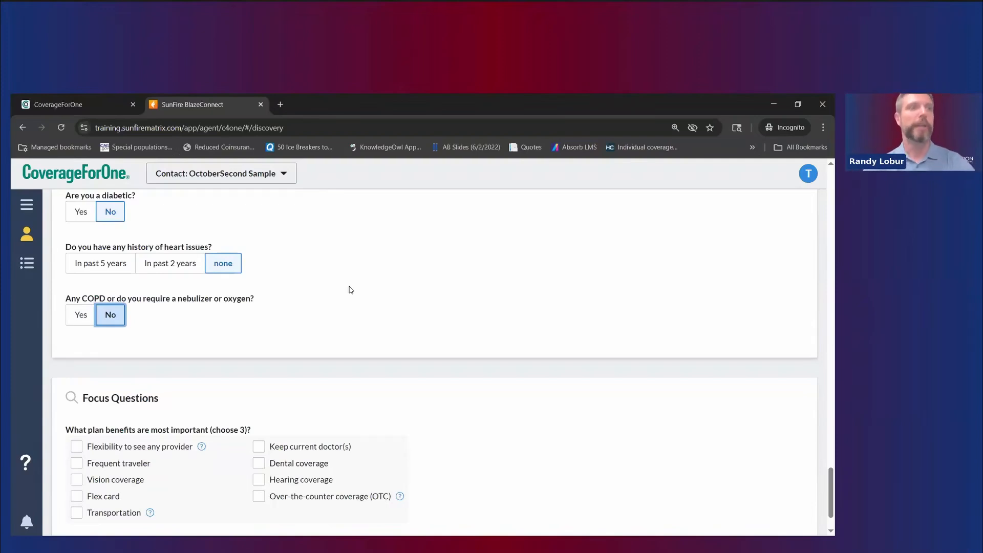
Step: Tick Keep current doctor(s), Over-the-counter coverage (OTC) and Frequent traveler under Focus Questions
scroll(446, 307, down, 1)
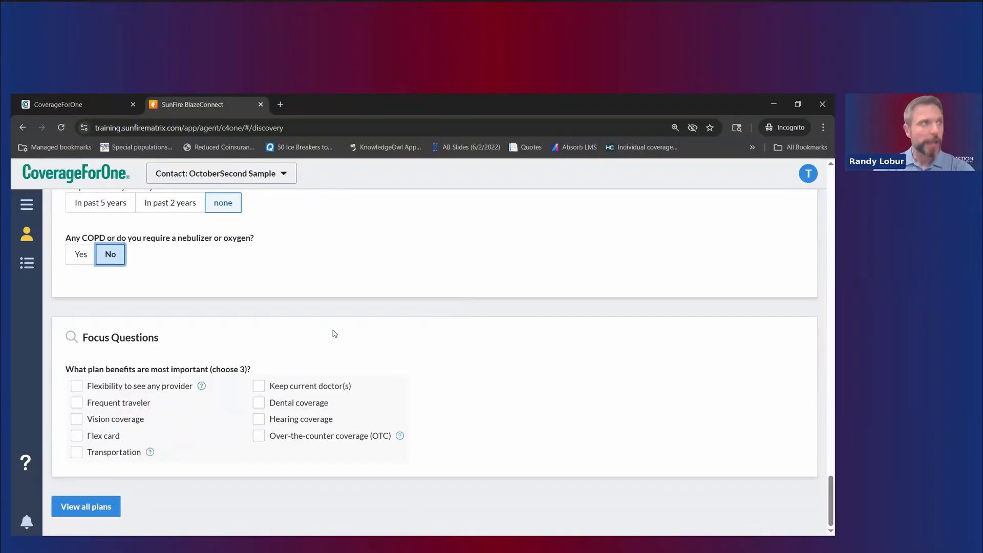
scroll(356, 326, up, 1)
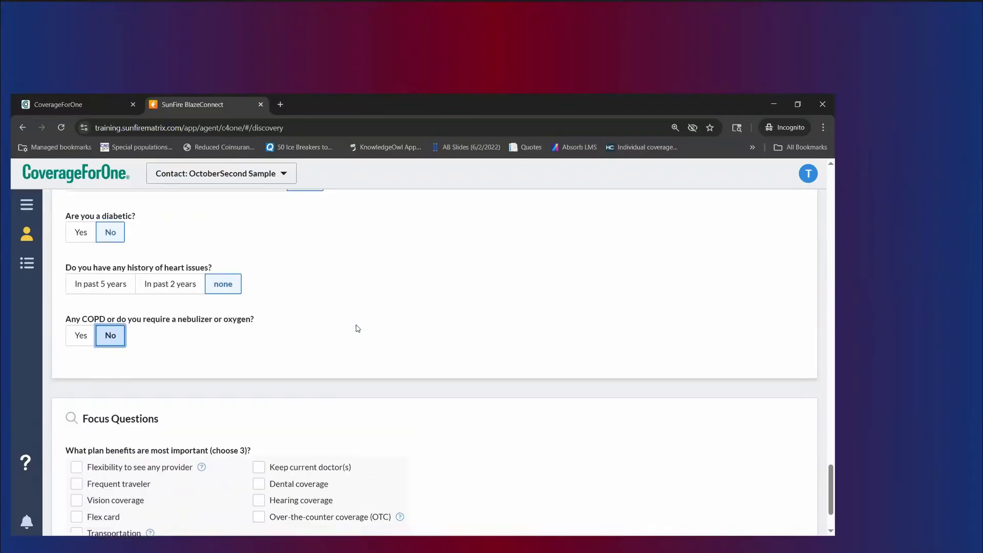
scroll(356, 330, down, 1)
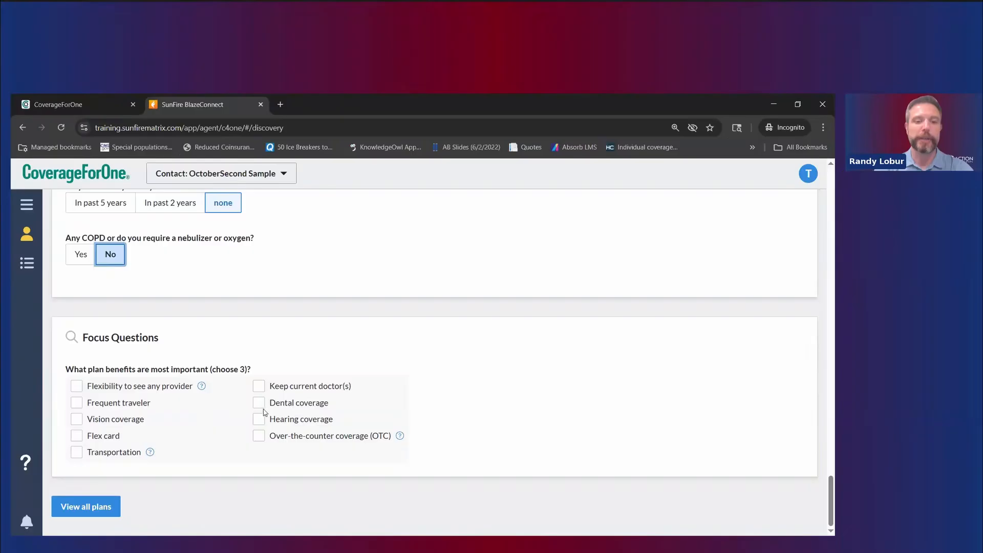
click(260, 386)
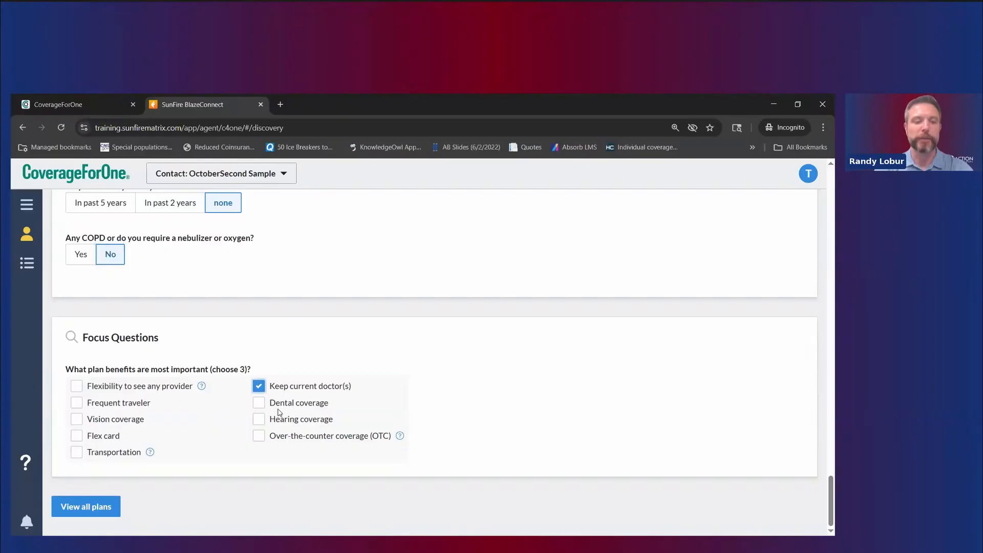
click(273, 439)
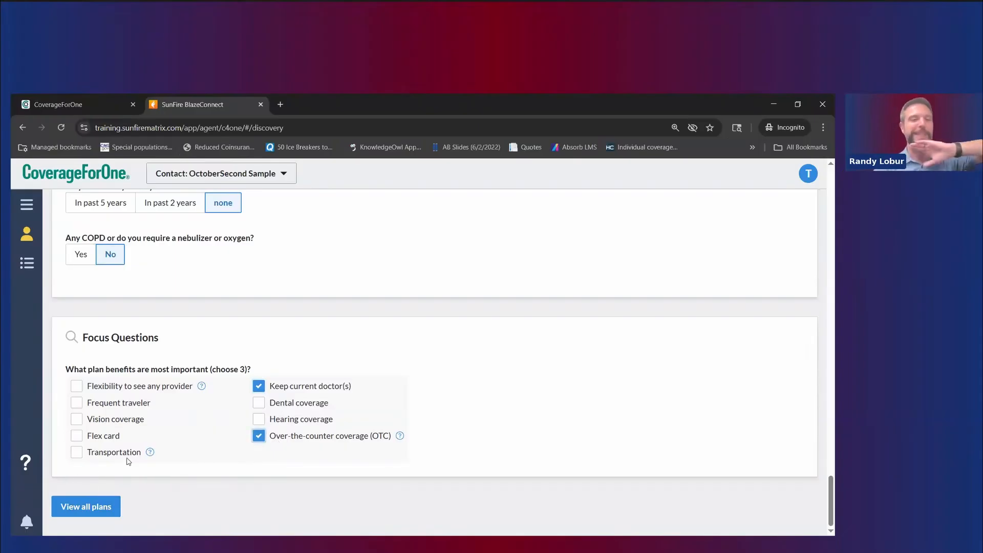
click(76, 403)
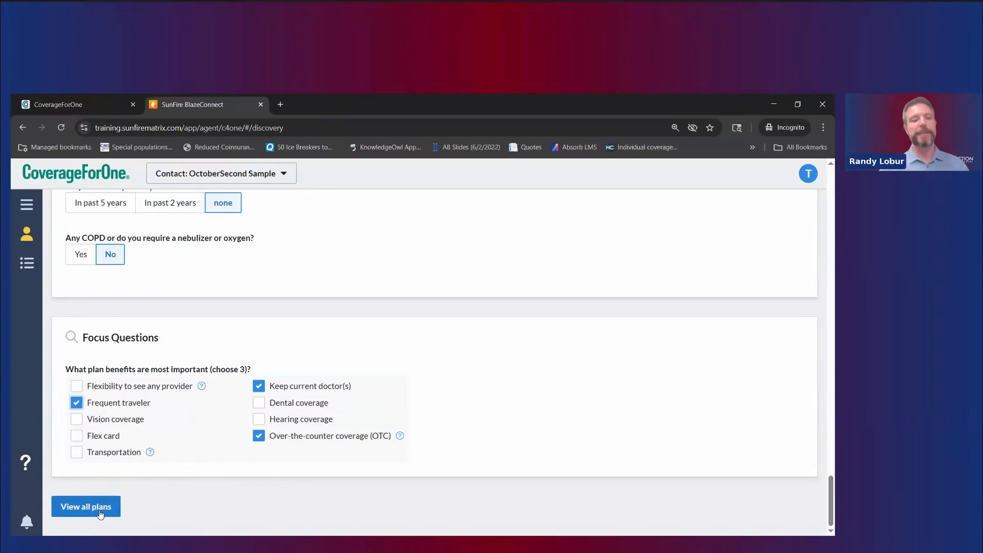
Step: Show all 2026 plans for ZIP 48075 using View all plans
click(101, 513)
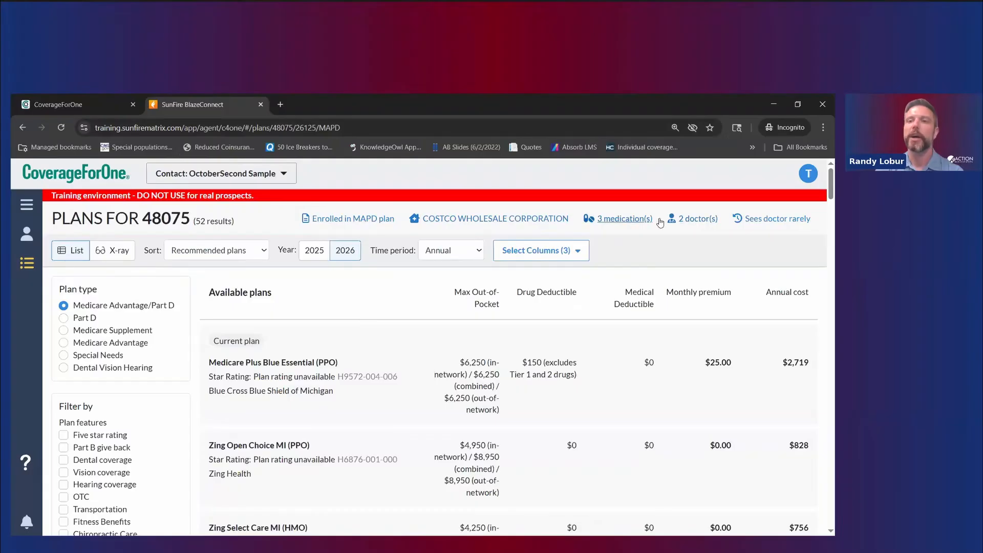
click(698, 220)
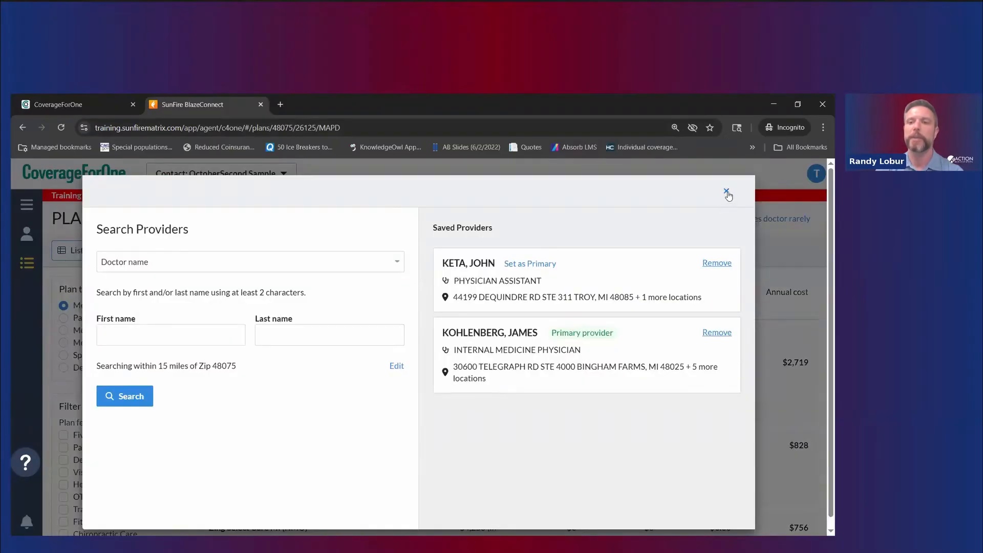
click(727, 192)
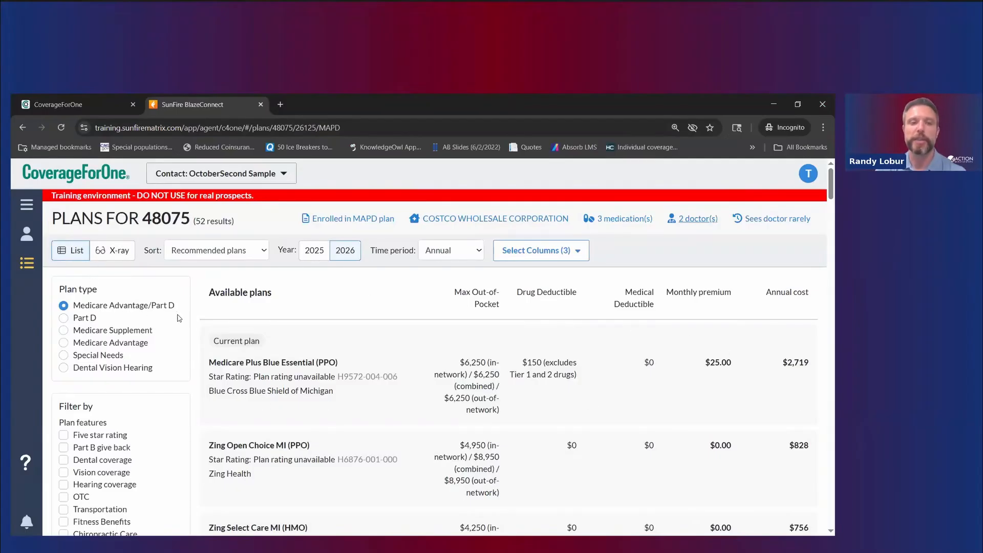
Step: Keep Recommended sorting and re-add Drug Deductible after Max Out-of-Pocket and Medical Deductible, leaving Vision off
click(237, 254)
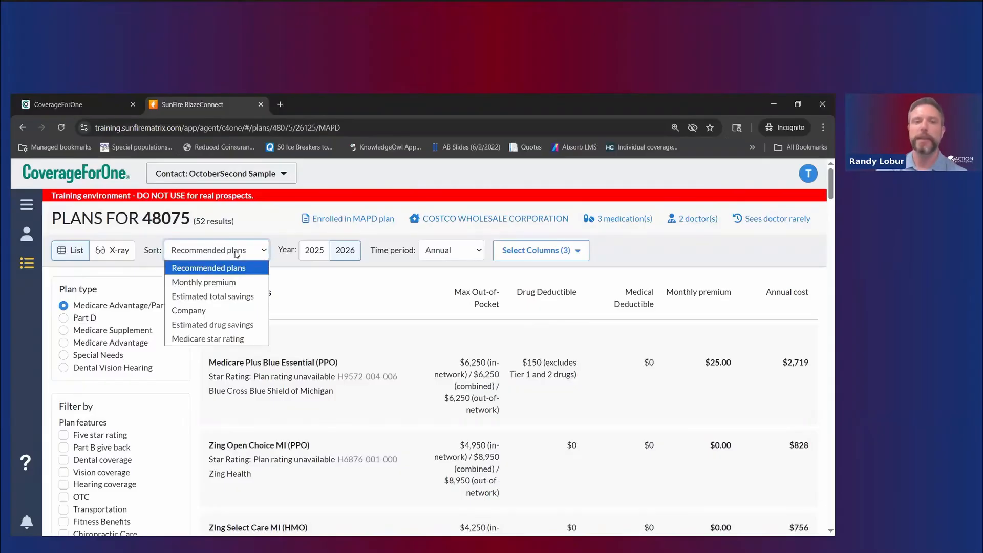
click(272, 251)
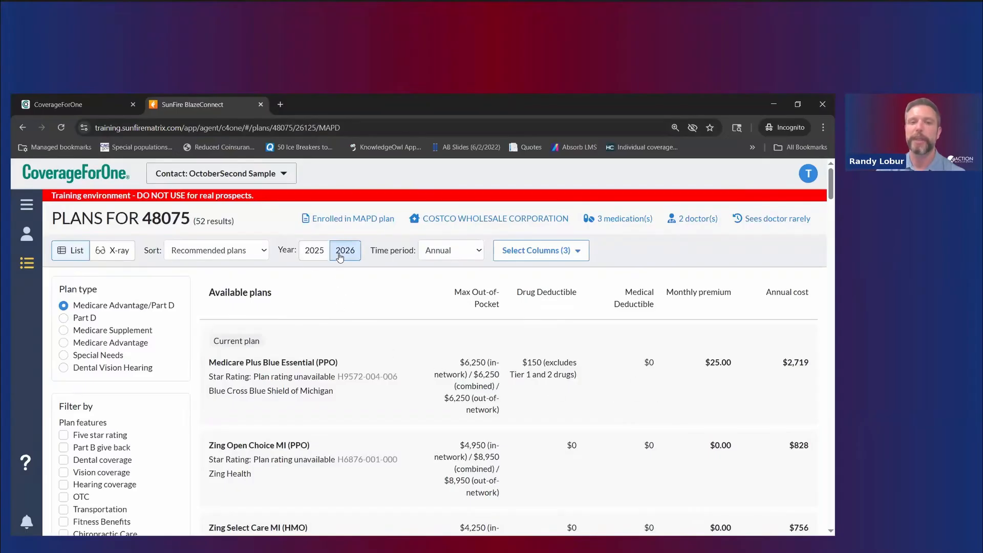
click(572, 260)
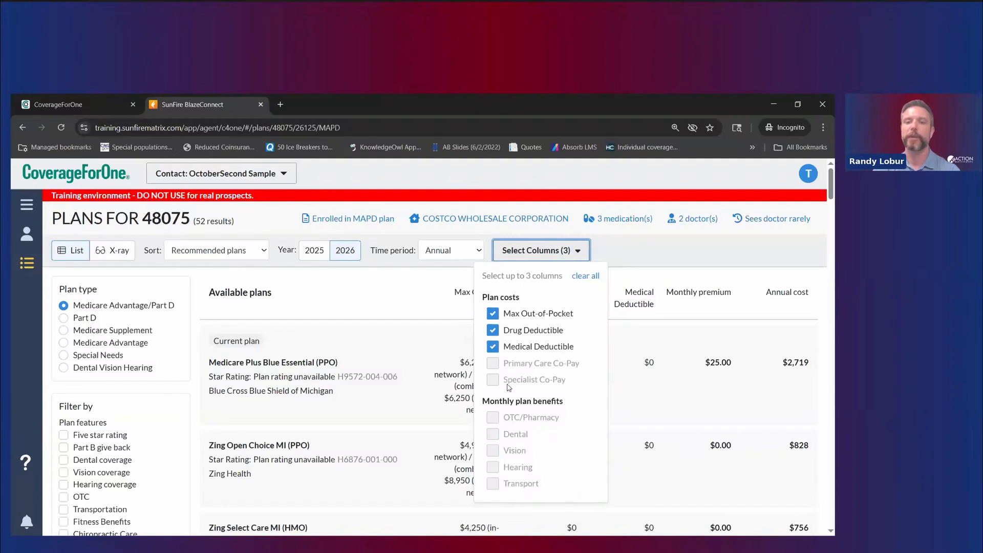
click(500, 328)
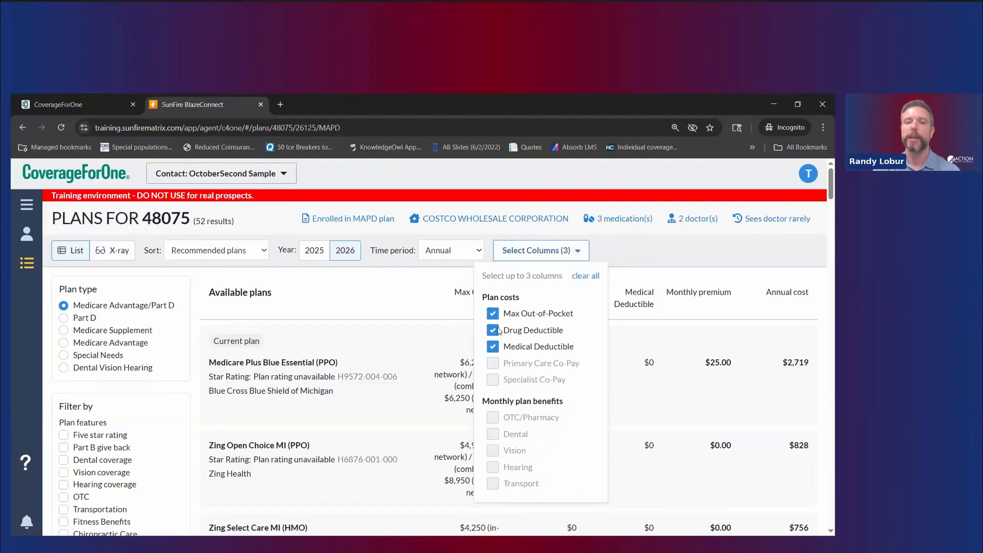
click(493, 452)
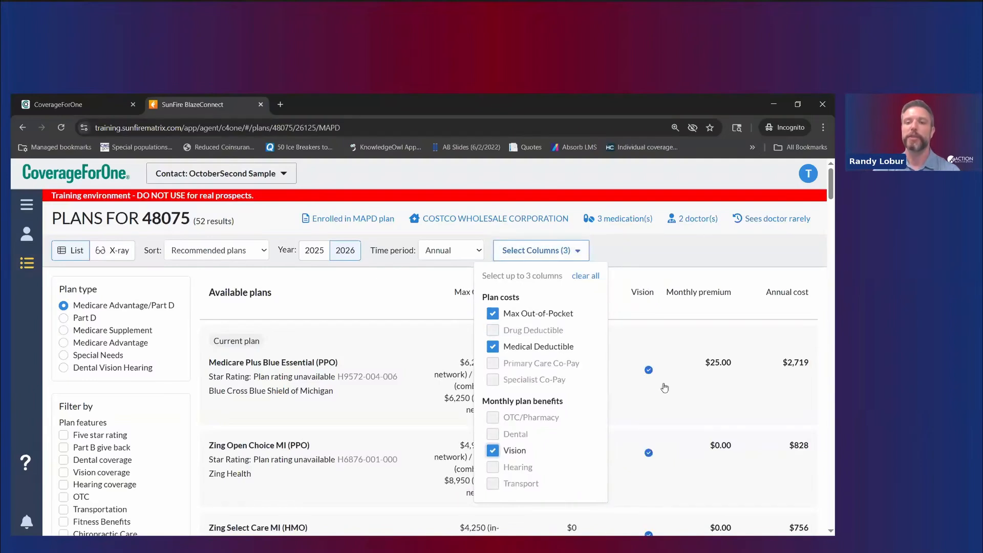
click(495, 451)
click(495, 332)
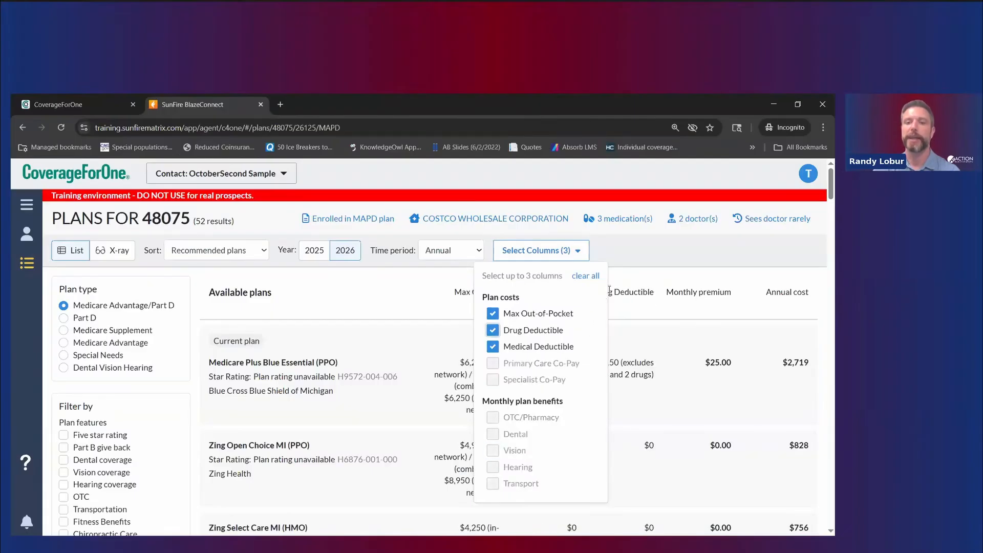
click(693, 326)
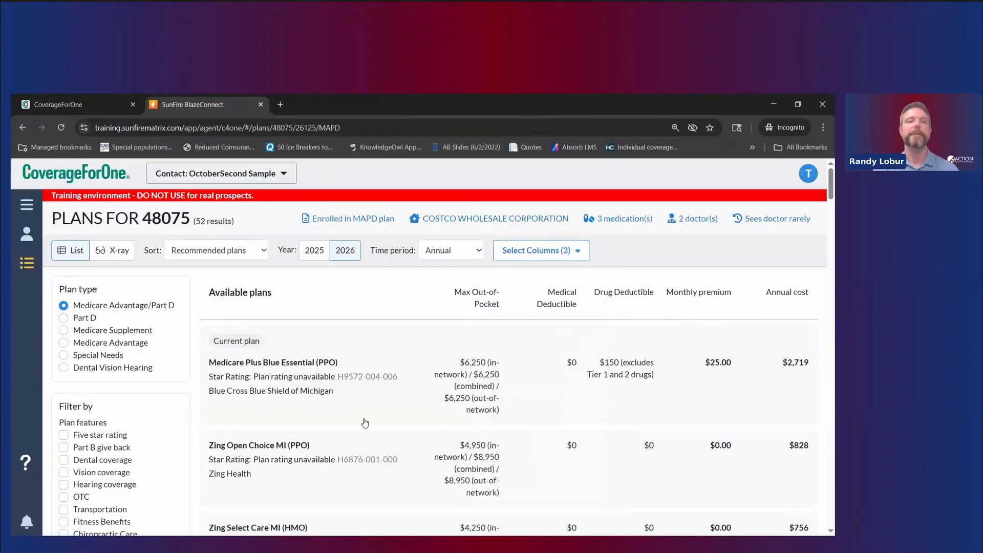
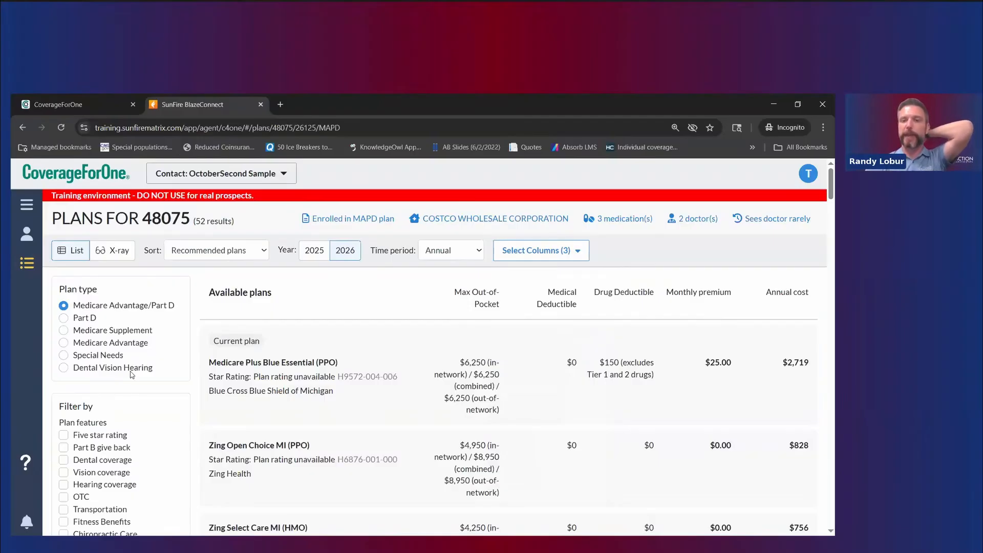
Step: Filter the plan list to the COSTCO WHOLESALE CORPORATION pharmacy
scroll(132, 375, down, 4)
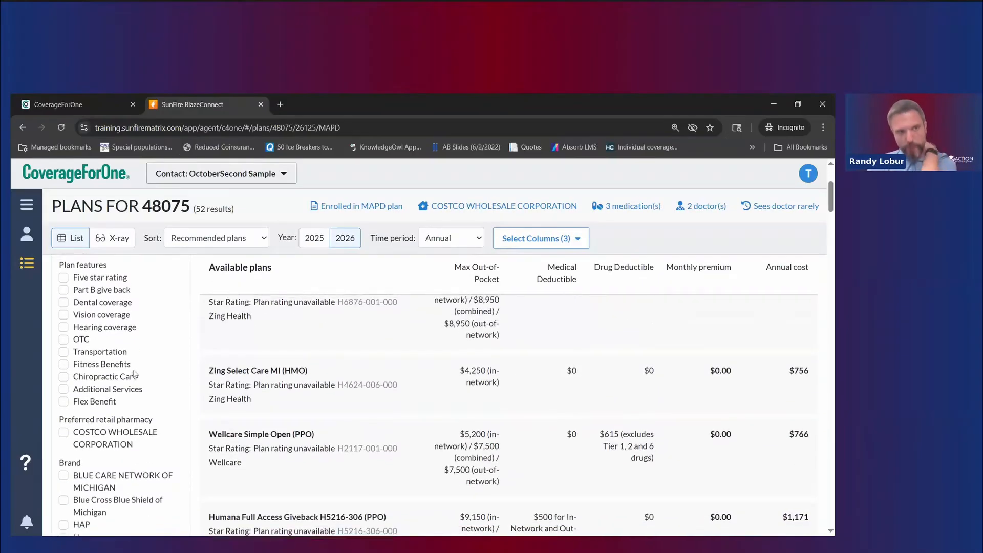
scroll(134, 374, up, 1)
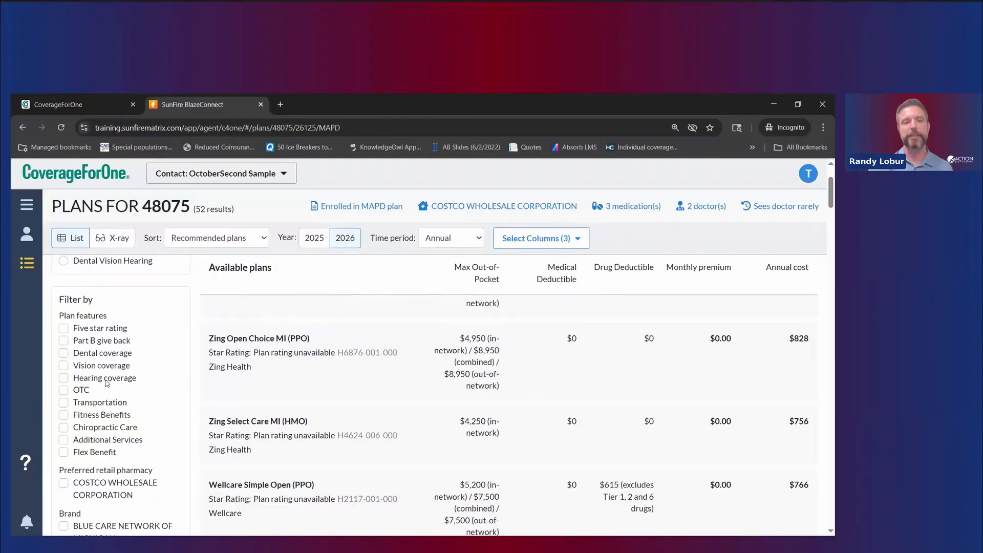
scroll(101, 392, down, 3)
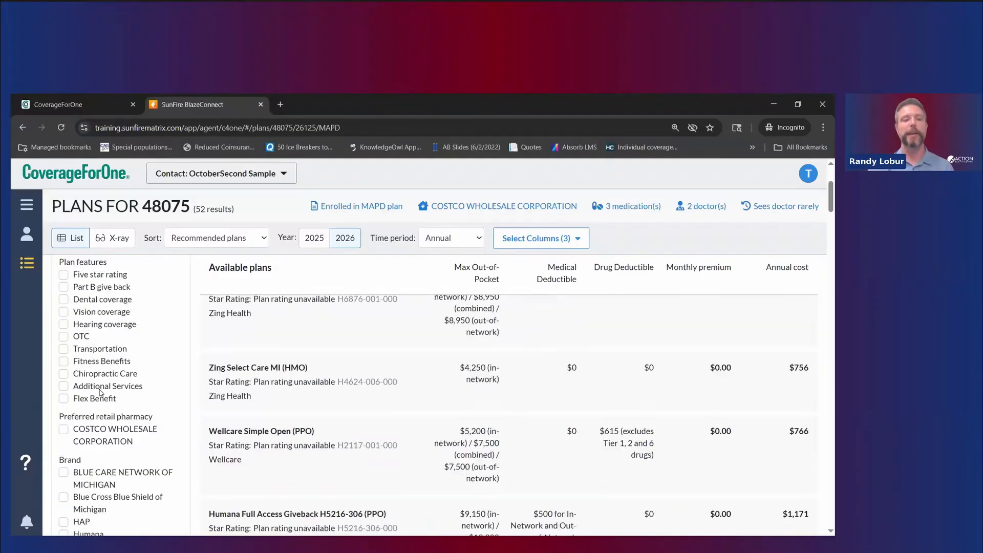
click(64, 324)
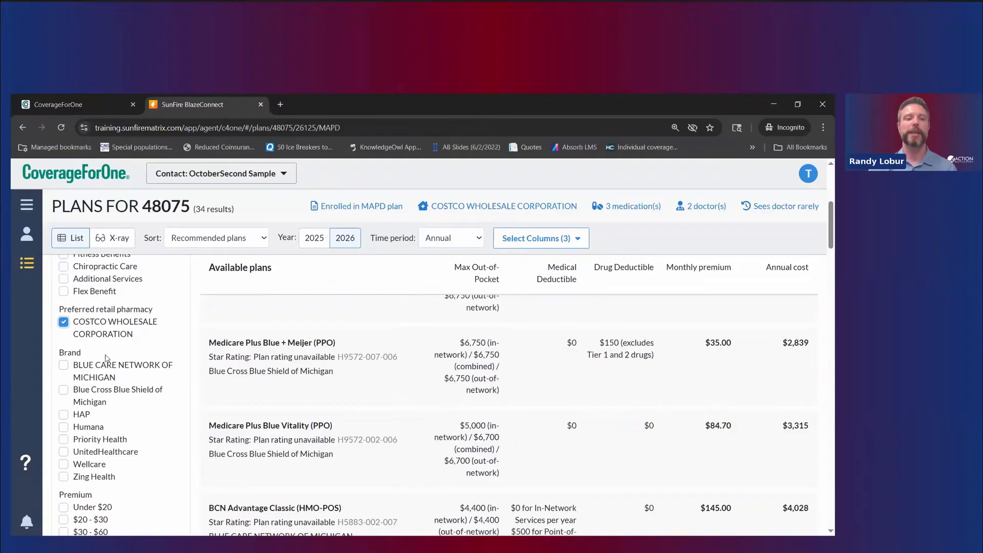
Step: Set the Doctors in-network filter to 'All' to show only plans covering every doctor
scroll(107, 358, down, 1)
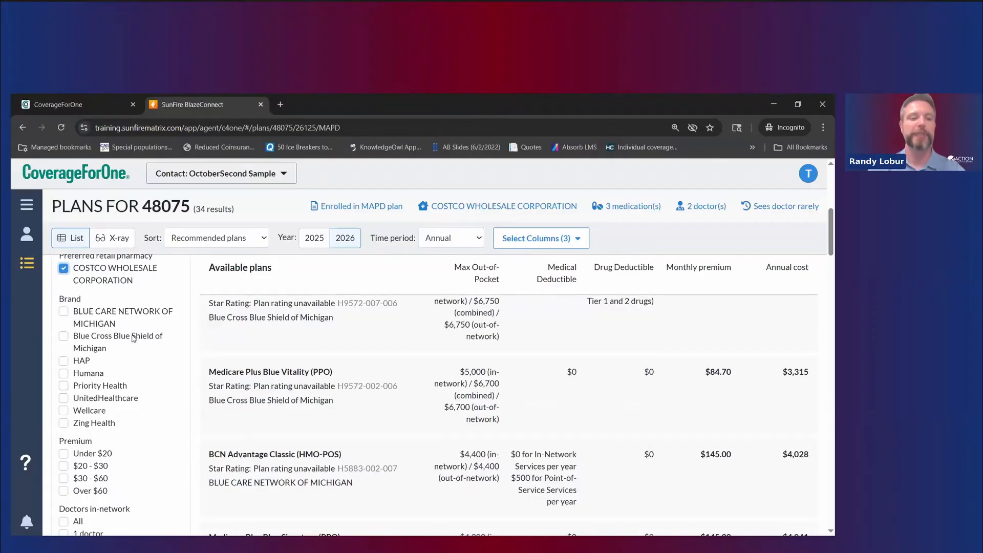
scroll(84, 403, down, 2)
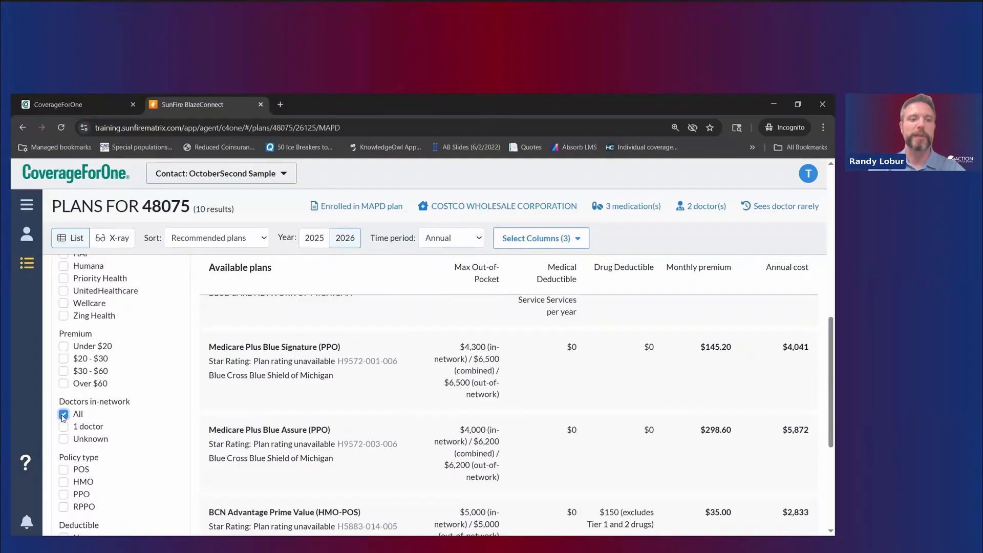
click(63, 414)
right_click(64, 420)
key(Escape)
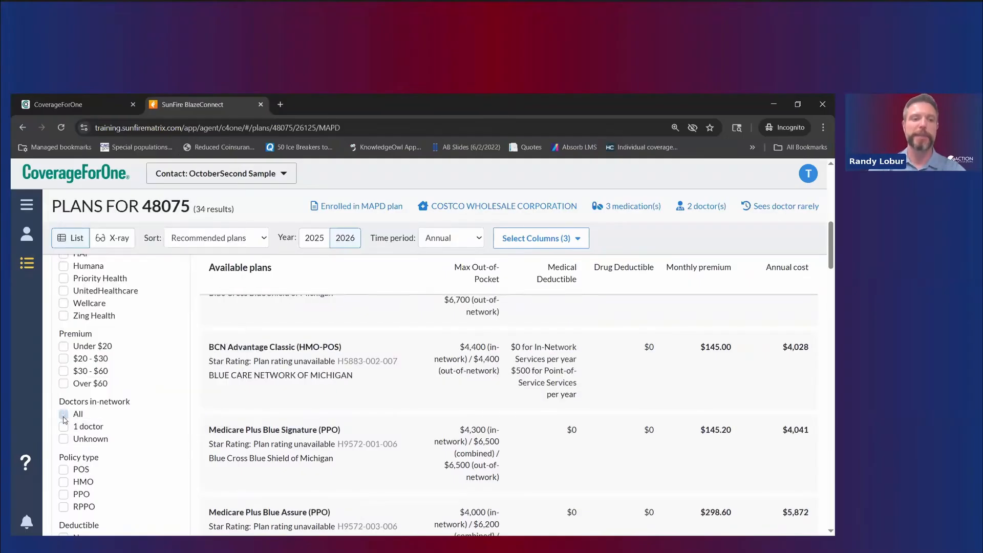
click(63, 417)
Step: Remove the COSTCO WHOLESALE pharmacy filter, leaving 12 plans
scroll(87, 430, down, 2)
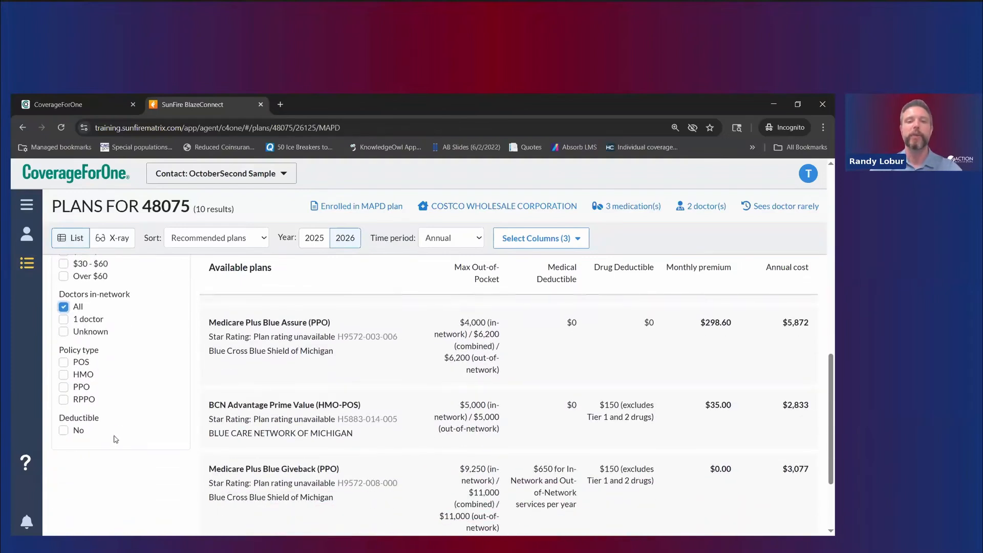
scroll(248, 398, up, 1)
scroll(248, 399, up, 5)
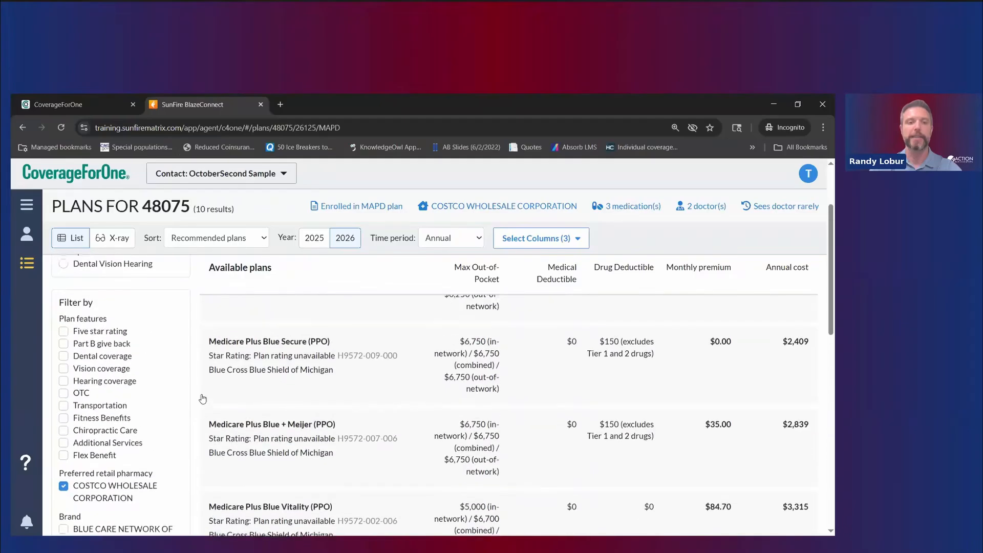
scroll(93, 429, down, 3)
click(72, 327)
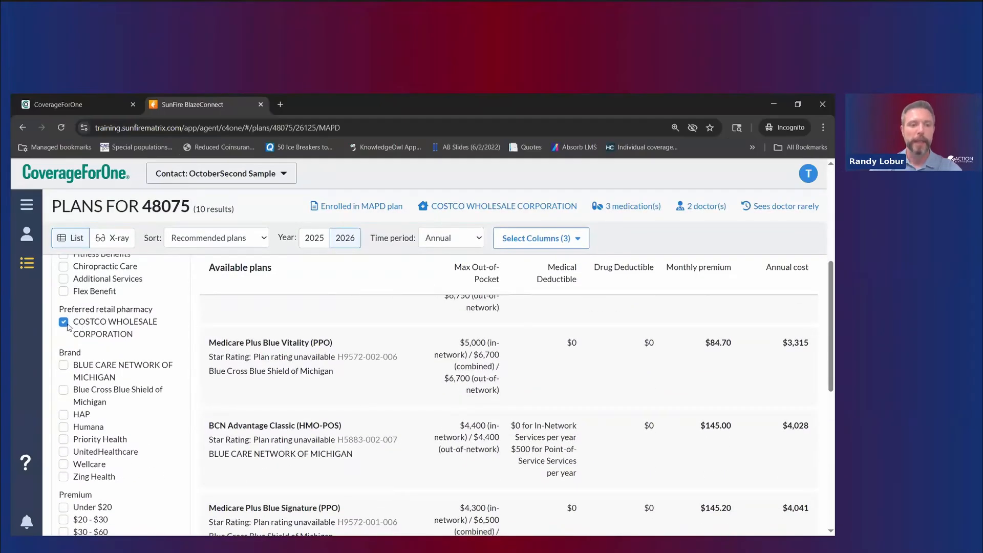
scroll(138, 377, down, 3)
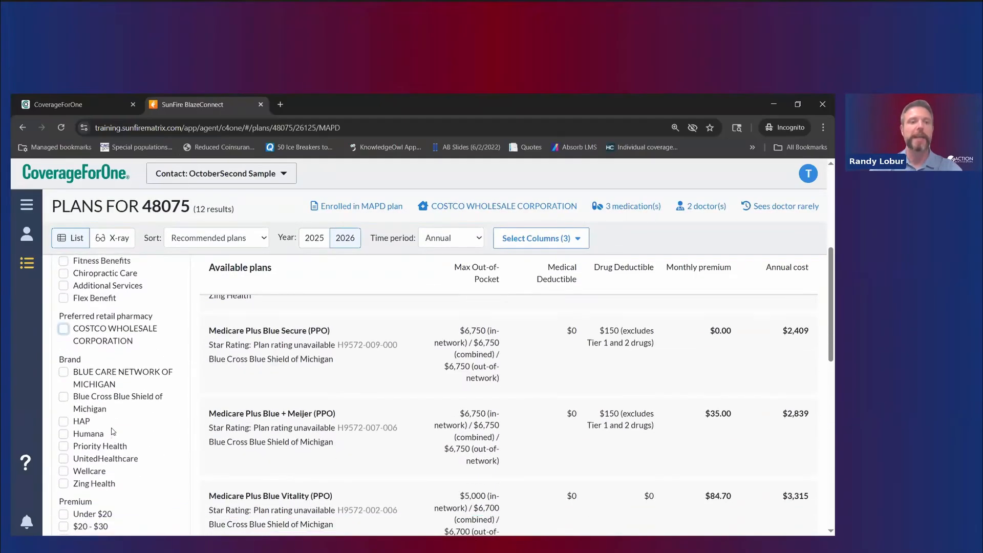
scroll(143, 410, down, 2)
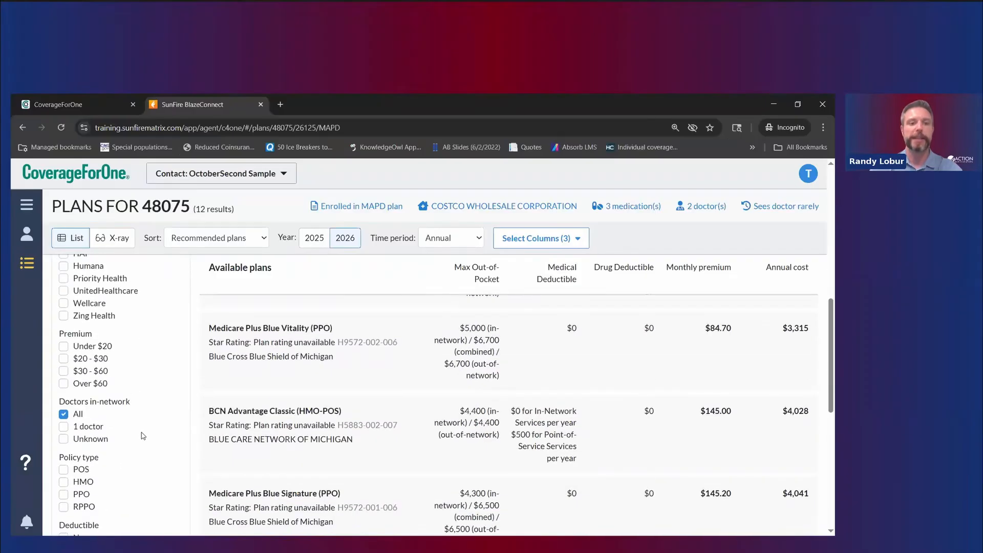
scroll(142, 433, up, 6)
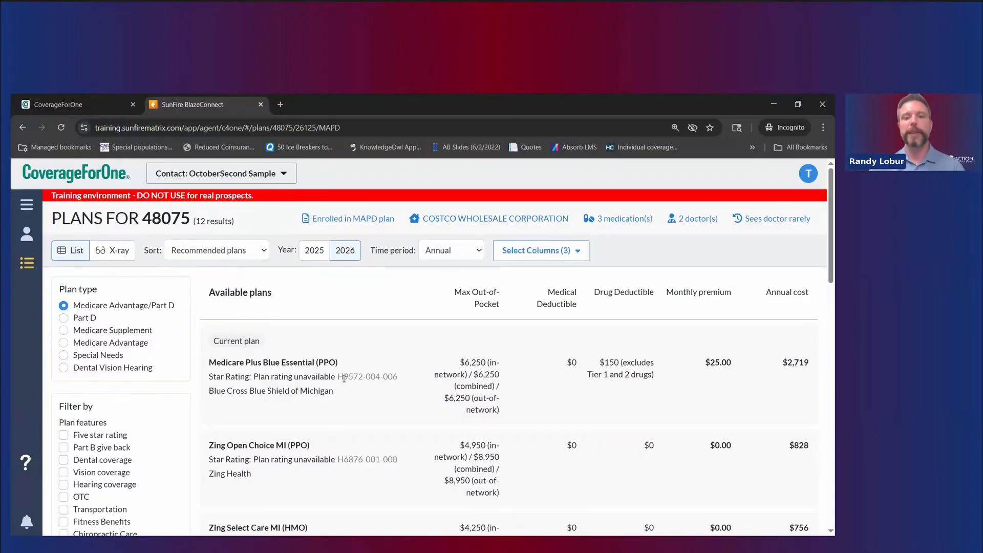
Step: Expand the Medicare Plus Blue Essential (PPO) plan details and review them
scroll(377, 375, down, 1)
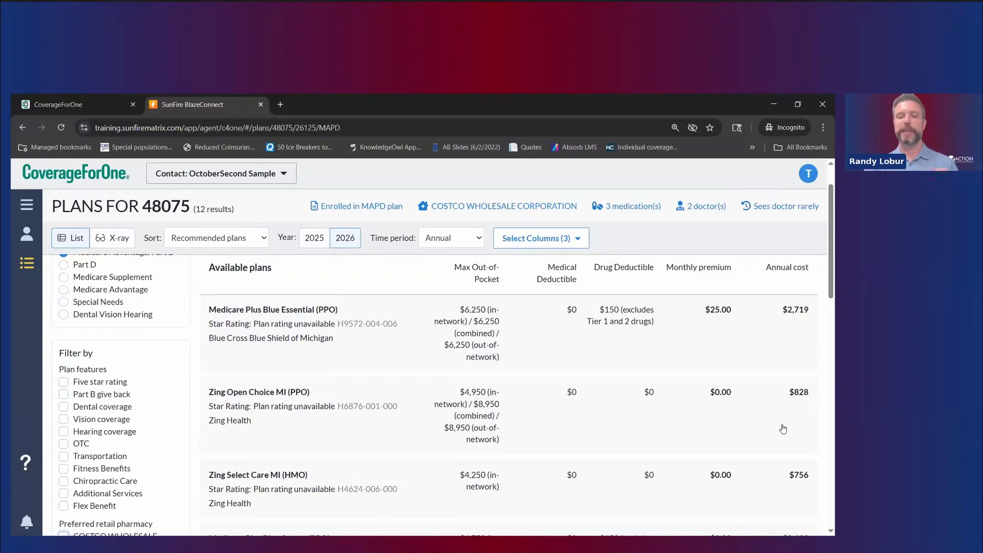
click(323, 437)
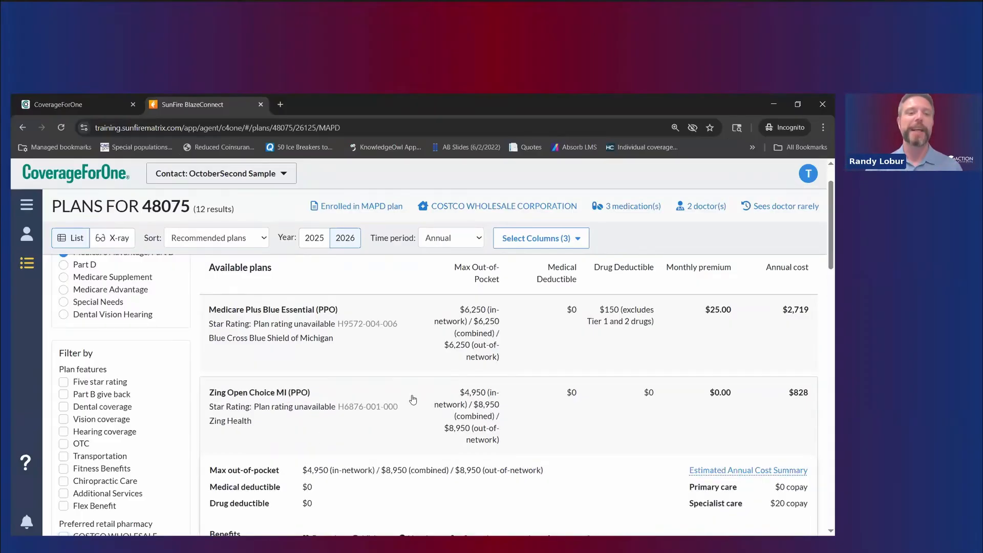
click(332, 358)
scroll(253, 347, down, 3)
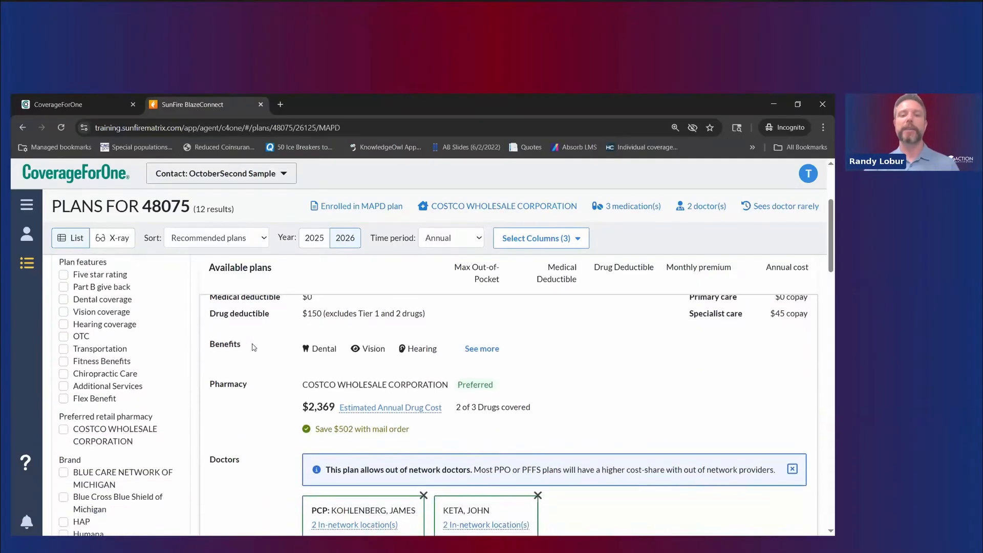
scroll(380, 359, up, 1)
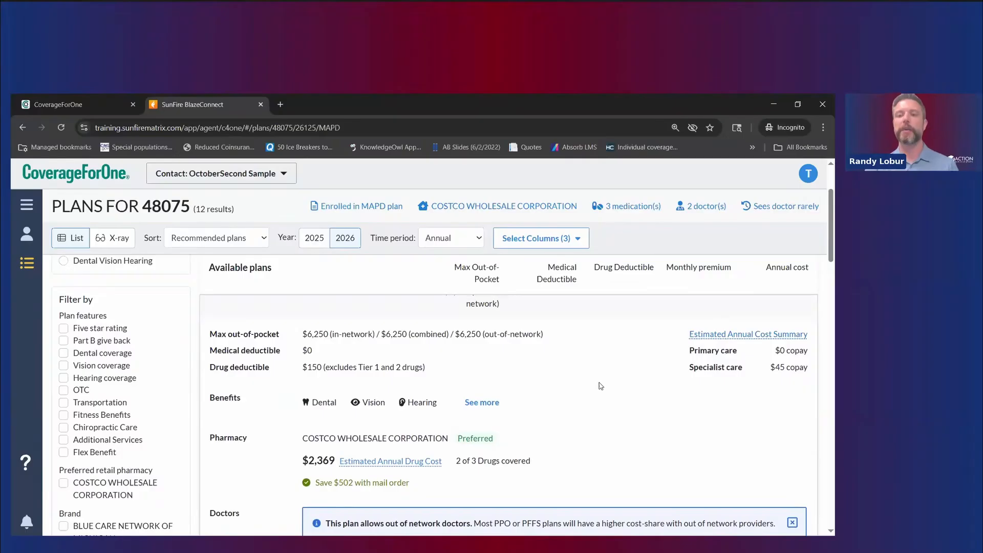
scroll(563, 386, down, 1)
scroll(547, 364, down, 1)
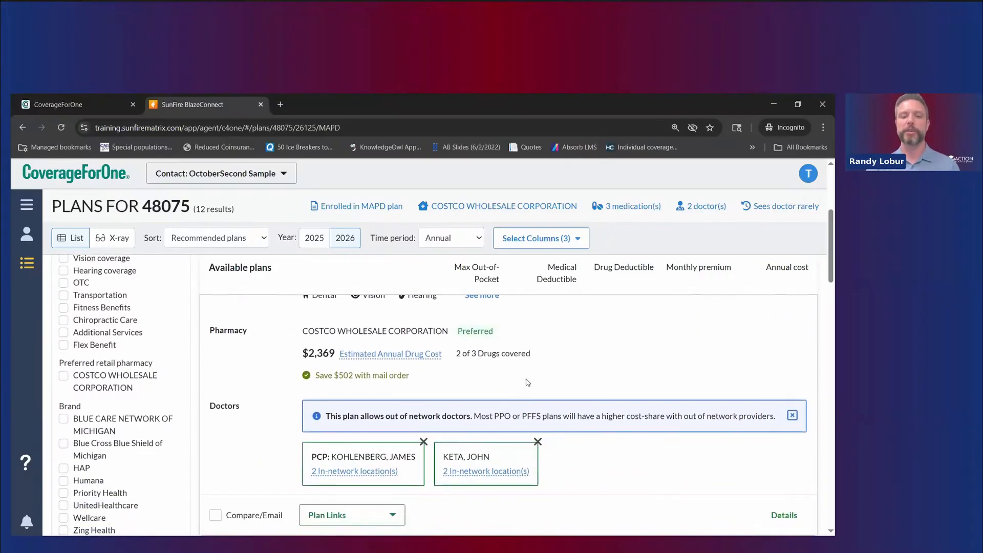
scroll(410, 366, down, 1)
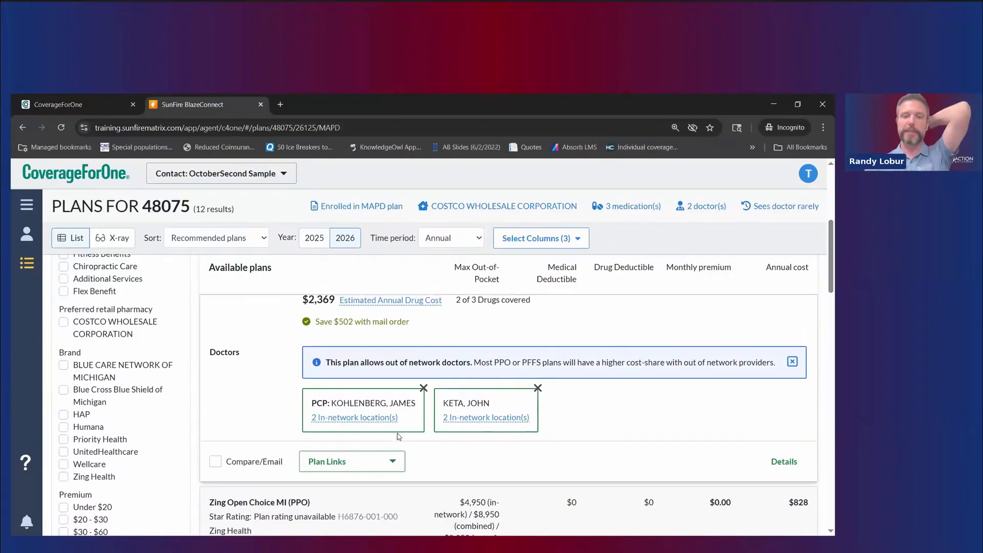
Step: Look over its Plan Links documents, then tick its Compare/Email box
click(384, 469)
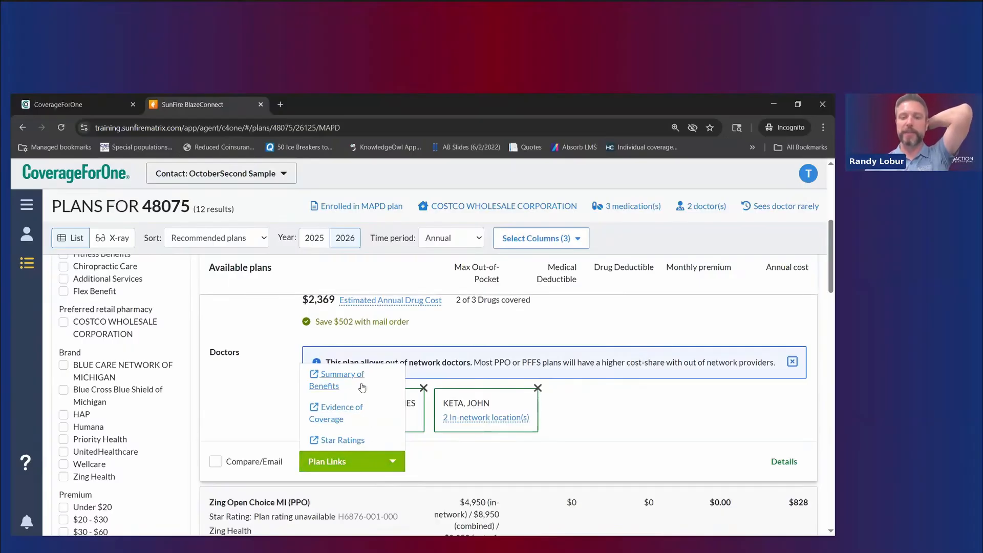
click(616, 398)
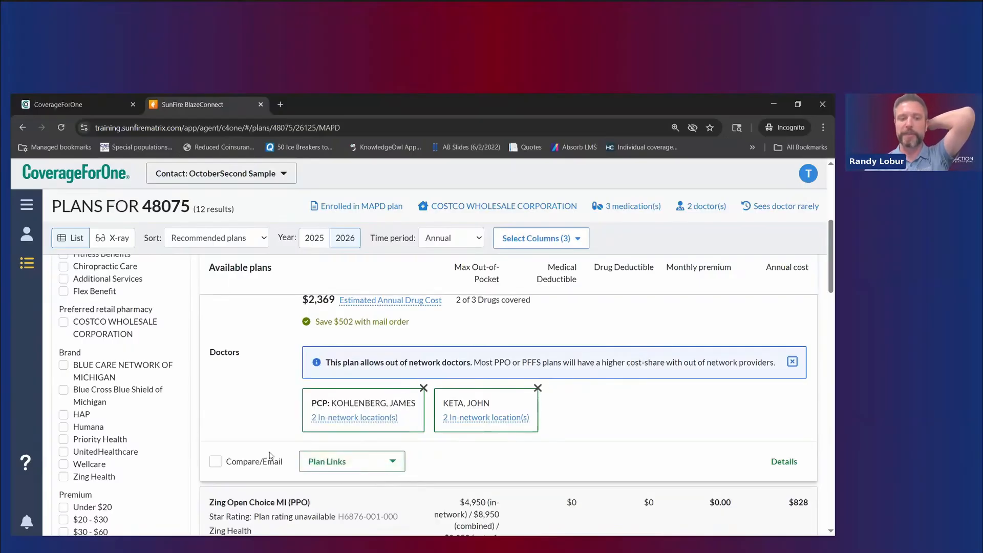
click(215, 464)
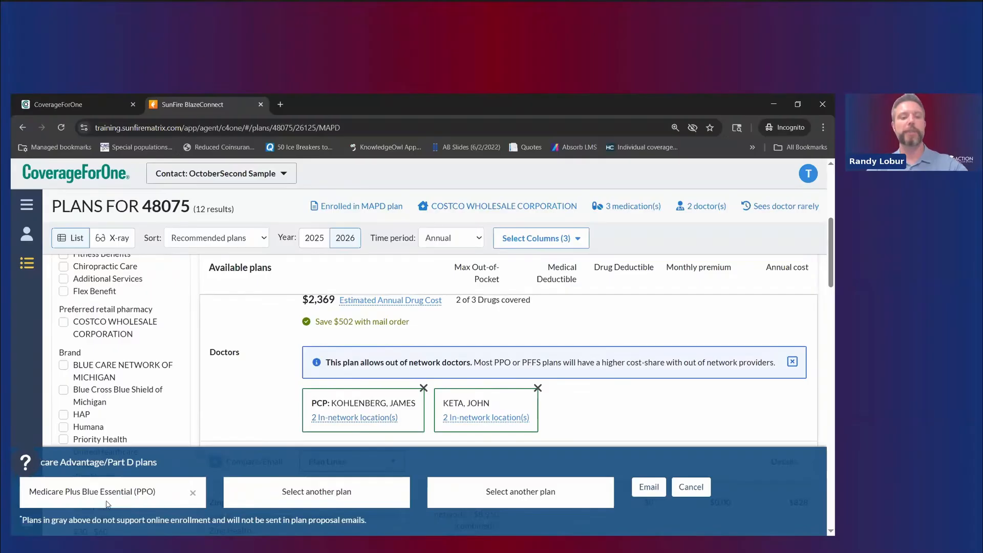
Step: Add Zing Open Choice MI (PPO) to the comparison
scroll(312, 414, down, 2)
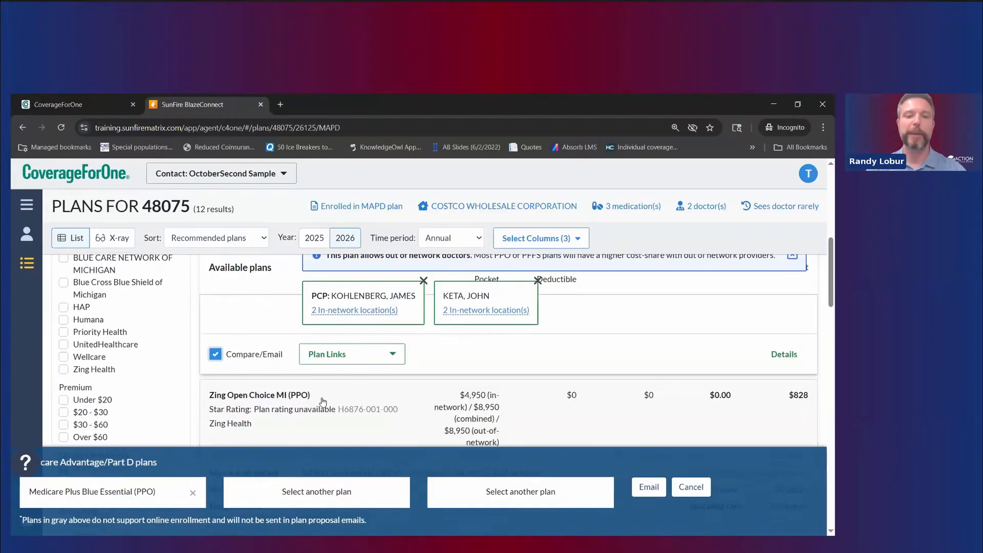
scroll(323, 403, down, 1)
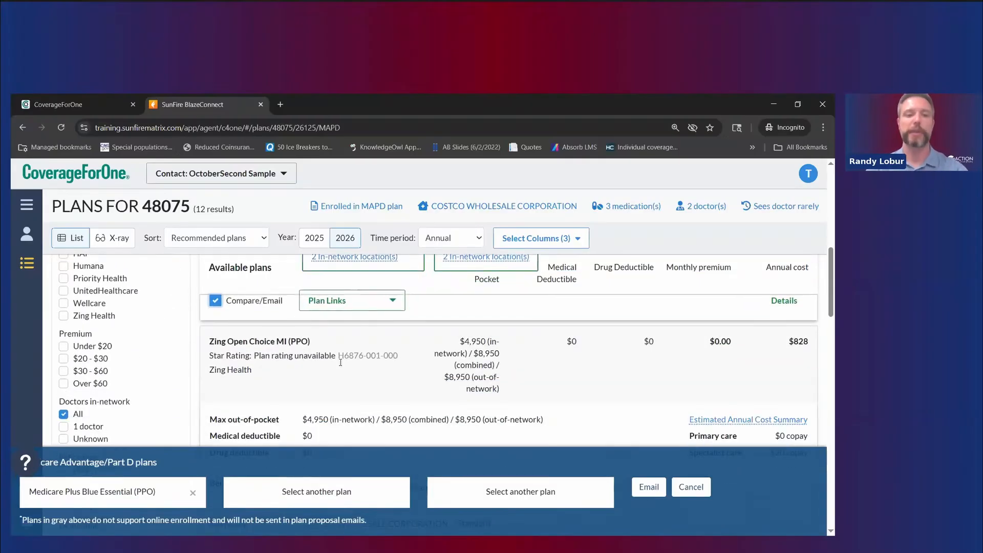
scroll(337, 384, down, 1)
scroll(342, 363, down, 2)
scroll(438, 390, up, 3)
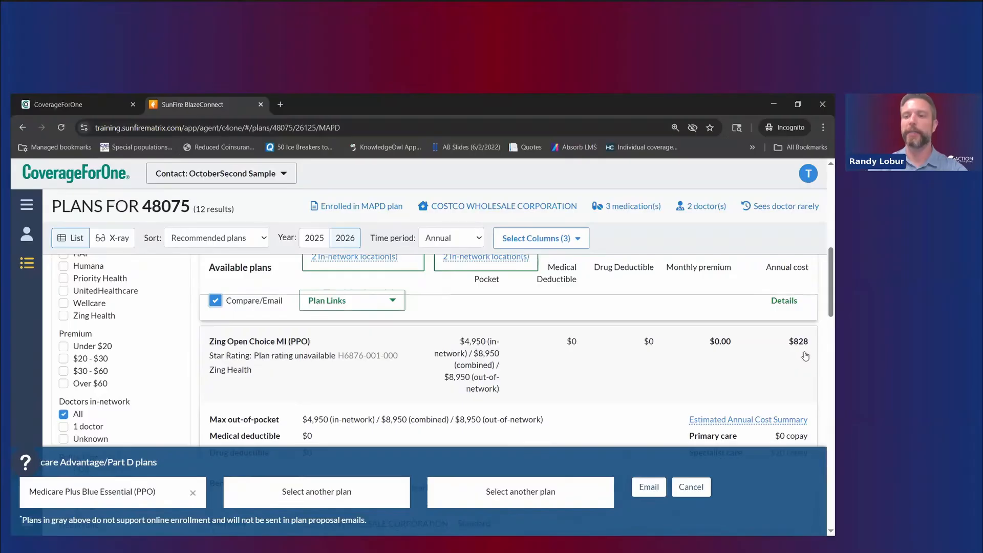
scroll(788, 379, up, 1)
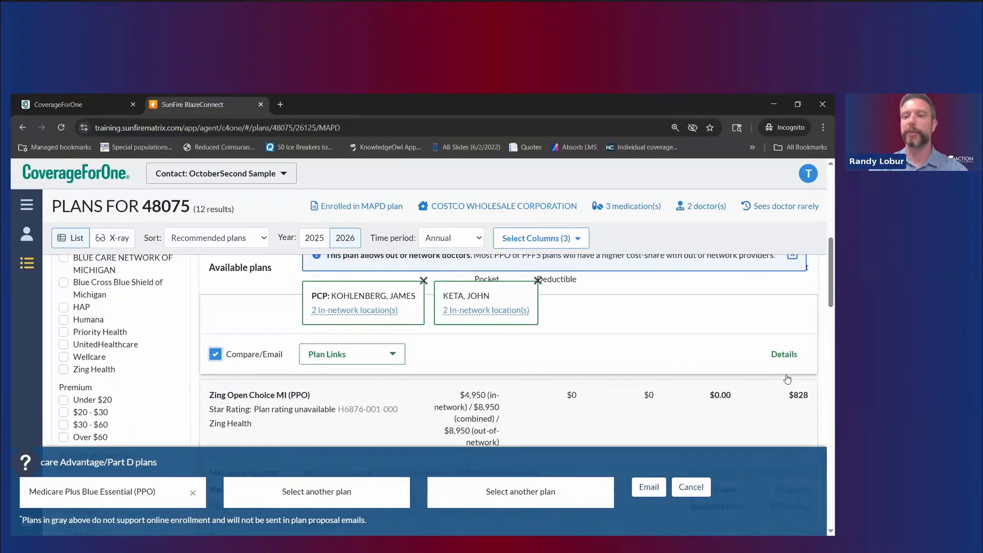
scroll(787, 379, up, 6)
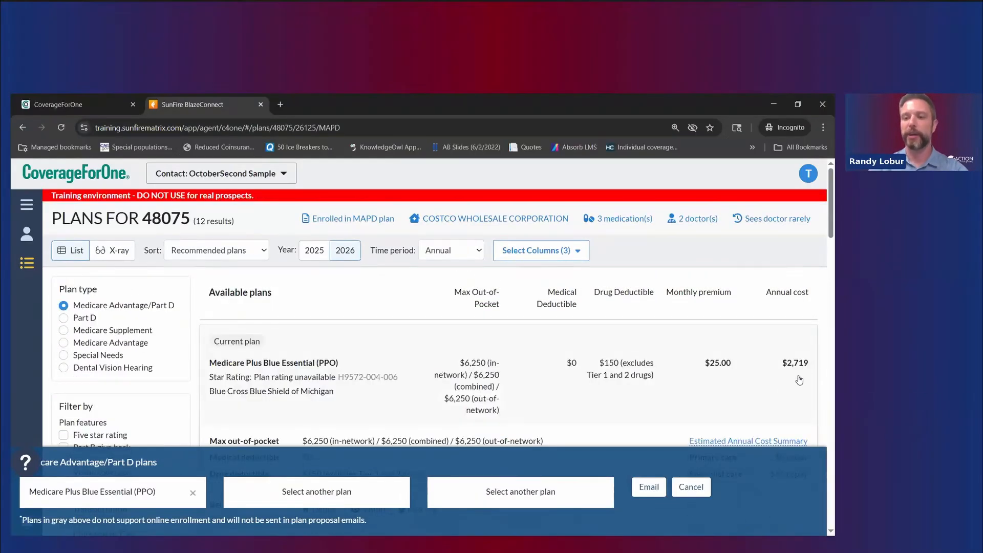
scroll(799, 380, down, 6)
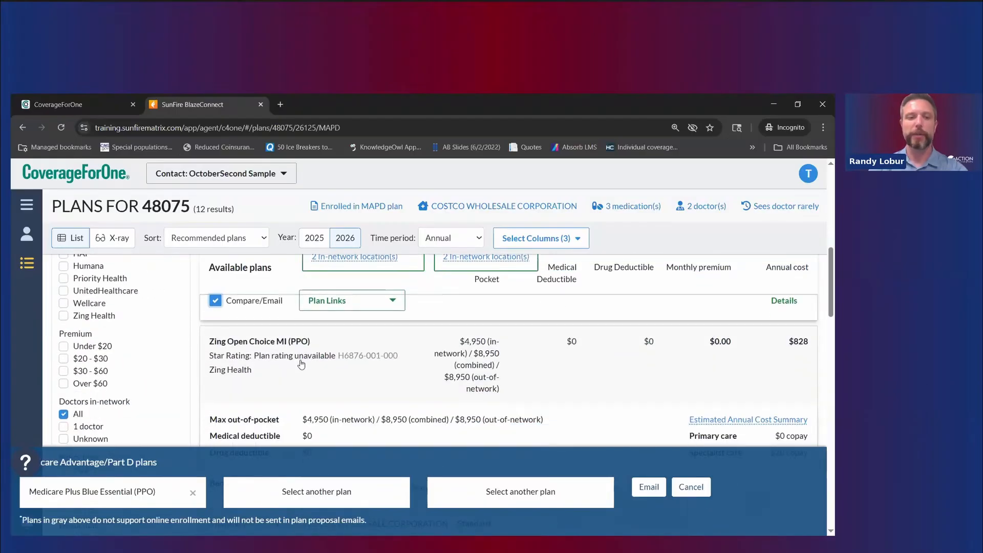
scroll(301, 364, down, 4)
scroll(301, 364, down, 2)
click(215, 407)
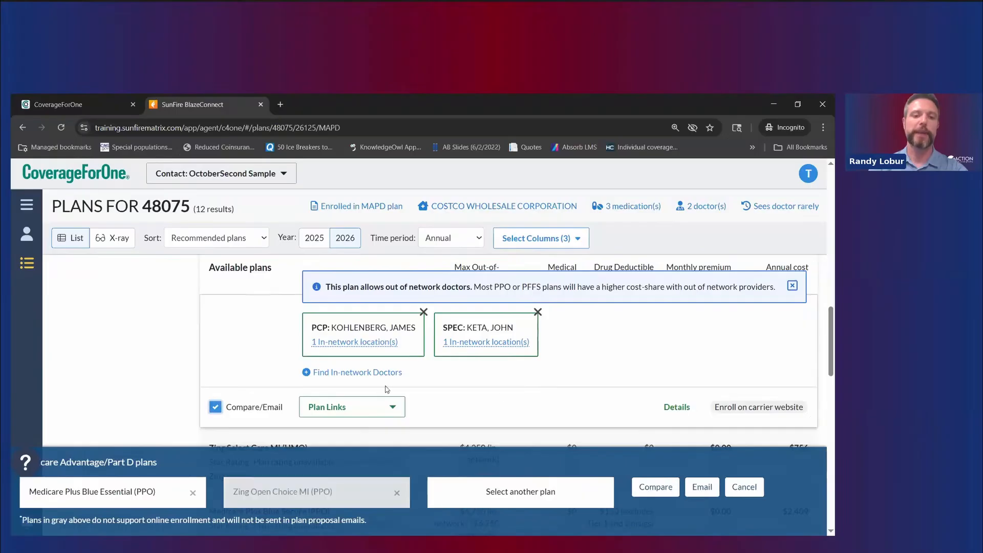
Step: Add Medicare Plus Blue Secure (PPO) and open the three-plan comparison
scroll(515, 395, down, 2)
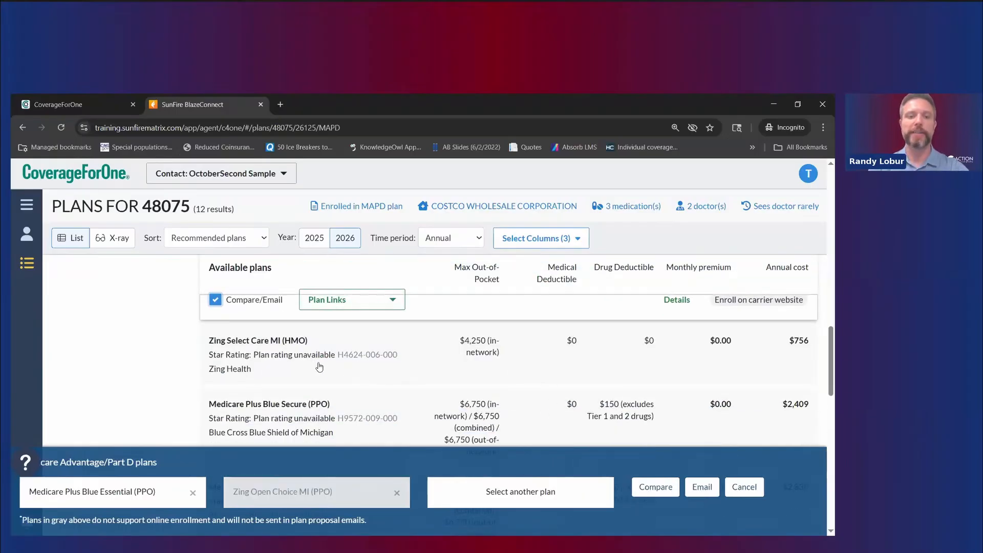
scroll(391, 377, down, 1)
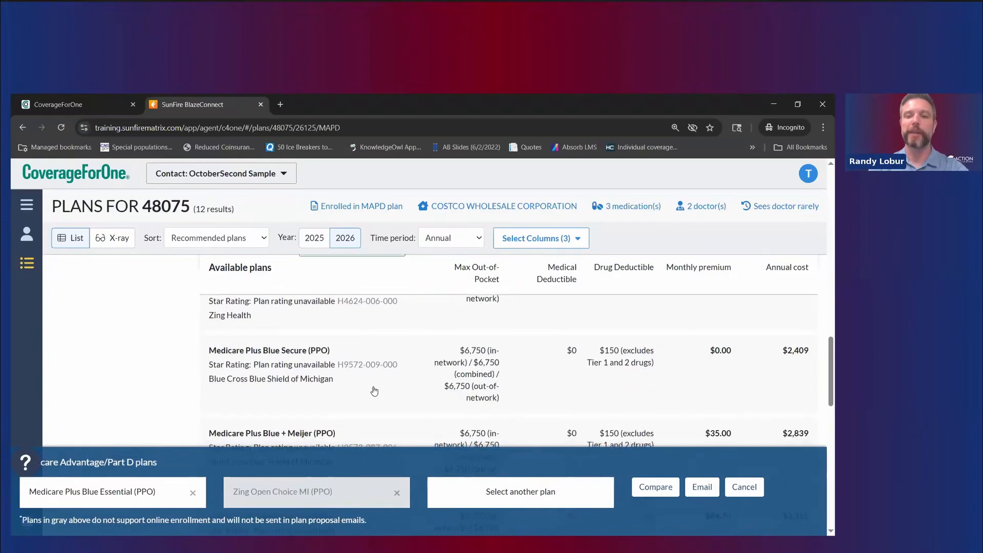
click(373, 391)
scroll(372, 392, down, 5)
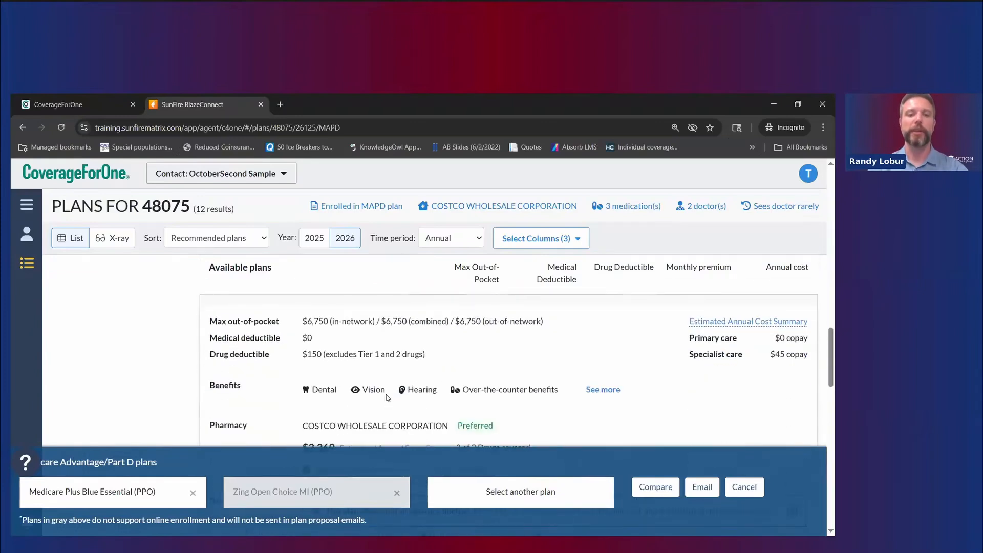
scroll(372, 392, down, 2)
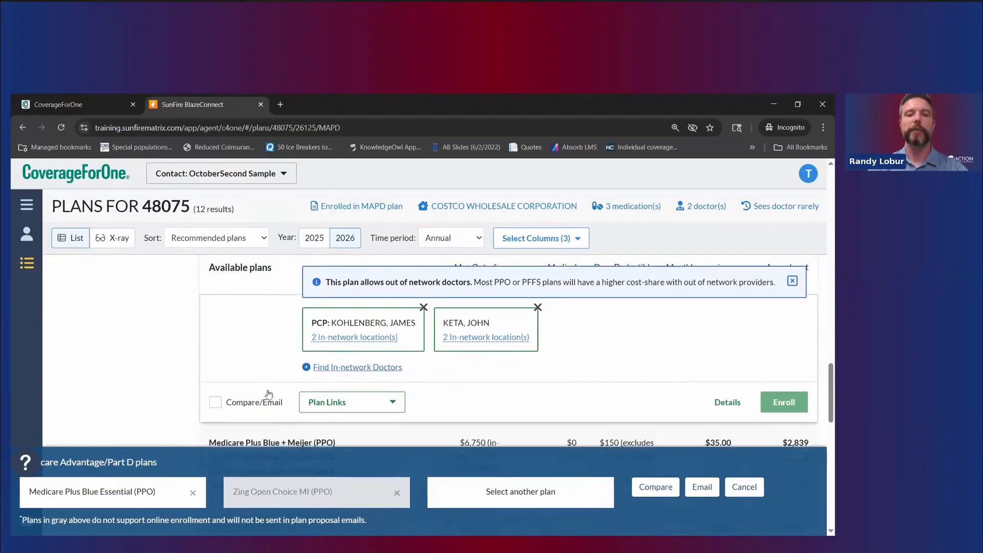
click(254, 367)
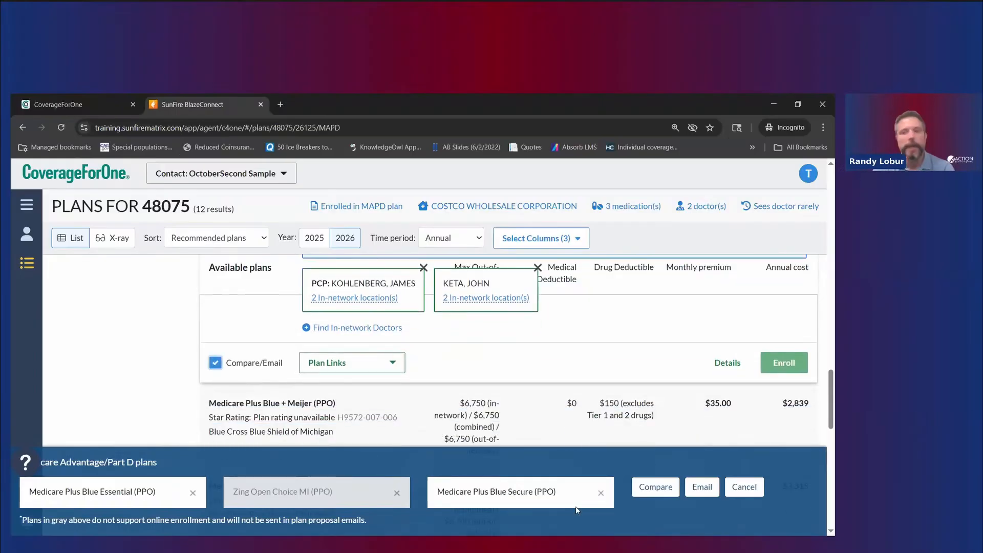
click(656, 487)
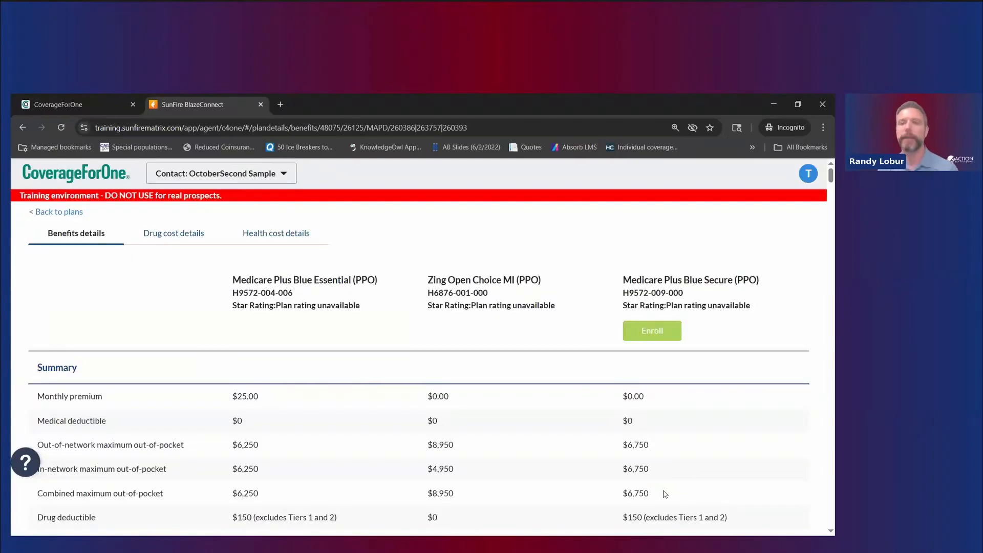
Step: Highlight the compared plans' names, codes and ratings, focusing on Essential and Zing
scroll(417, 402, down, 2)
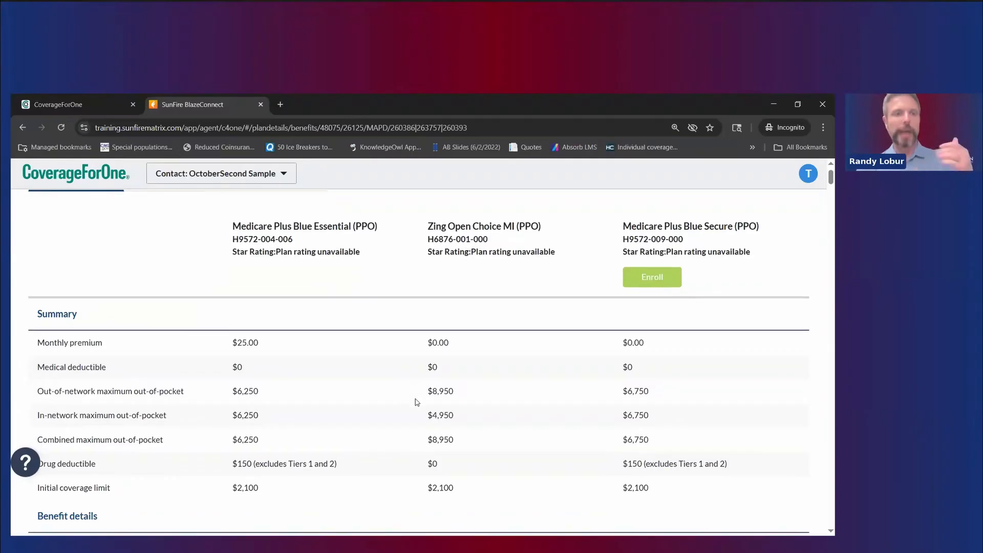
scroll(417, 402, up, 2)
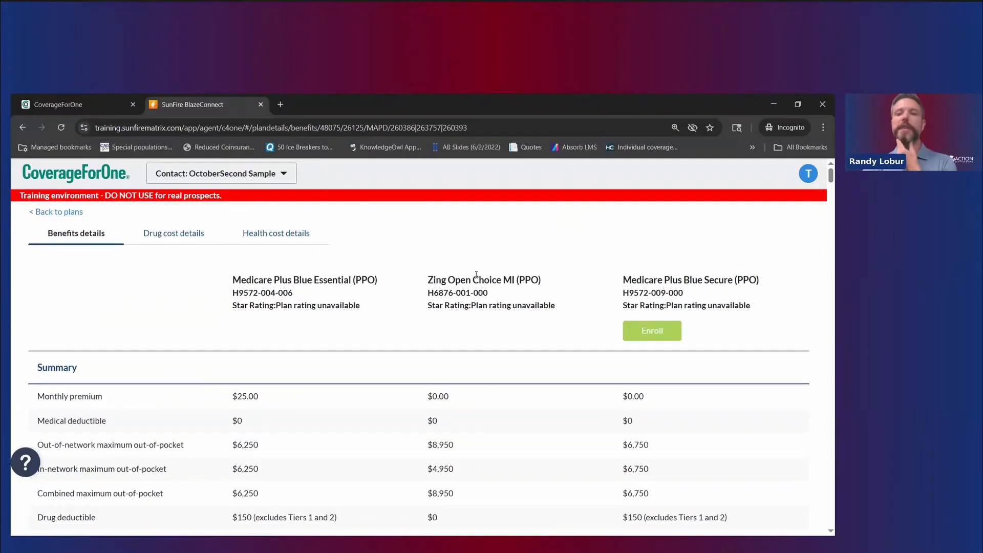
drag(224, 278, 727, 322)
click(749, 330)
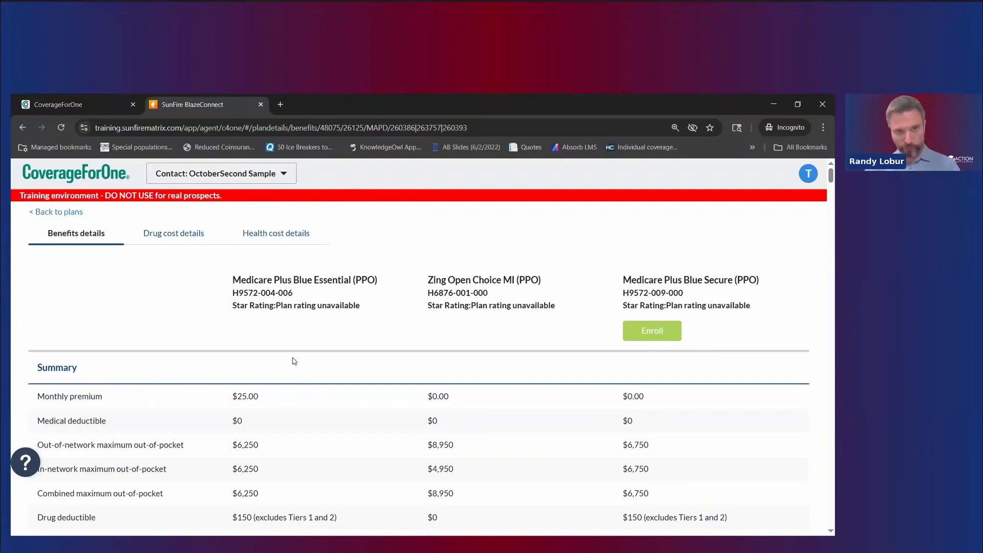
drag(314, 287, 380, 319)
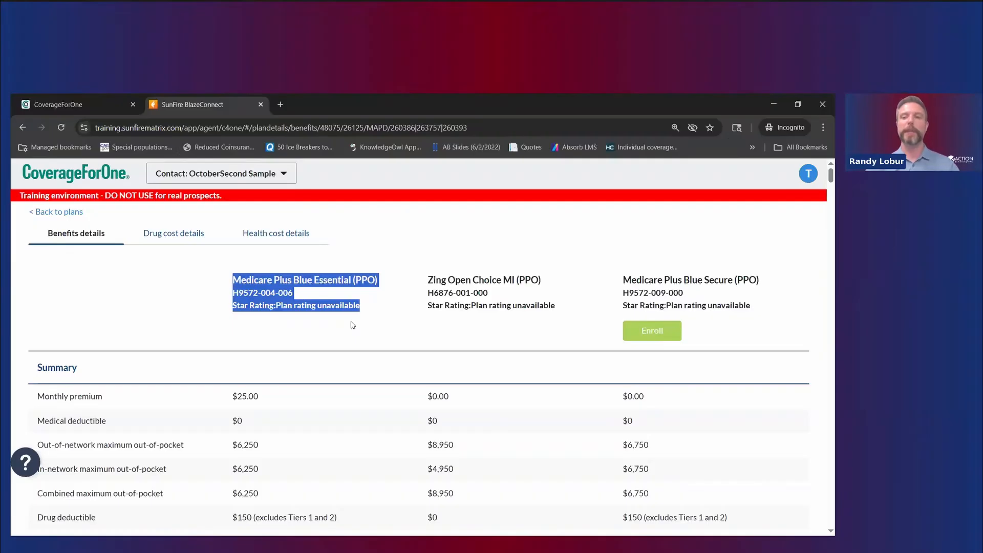
click(785, 315)
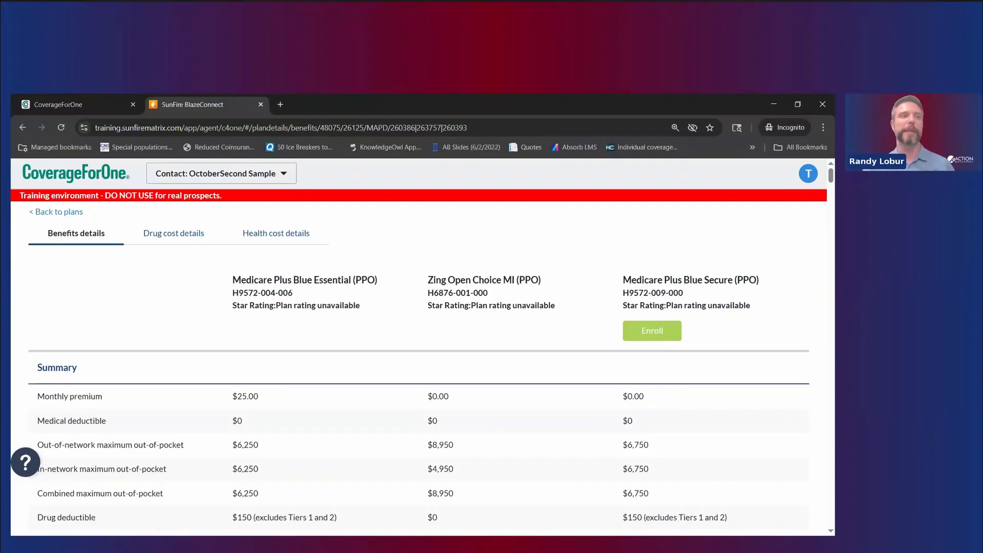
drag(432, 276, 577, 333)
click(445, 291)
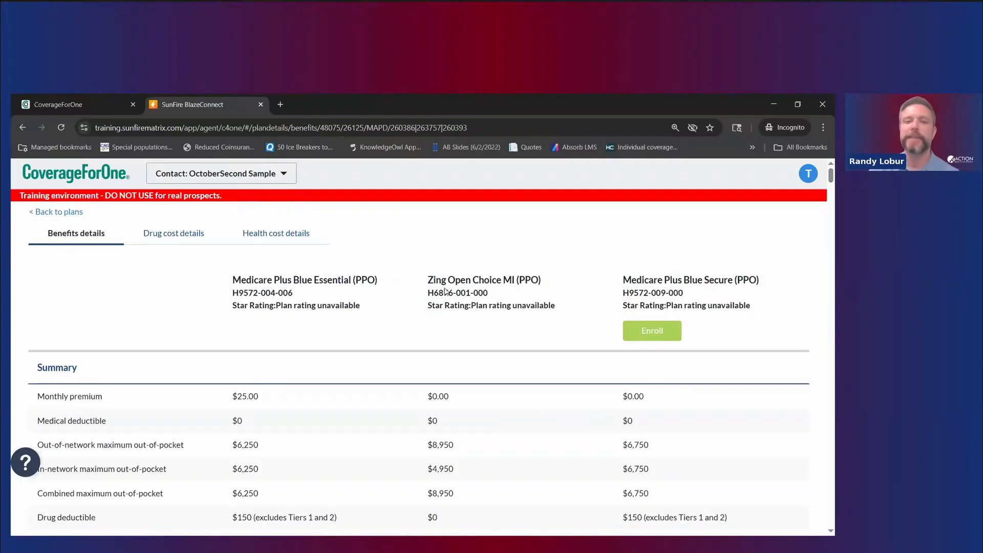
drag(429, 280, 514, 340)
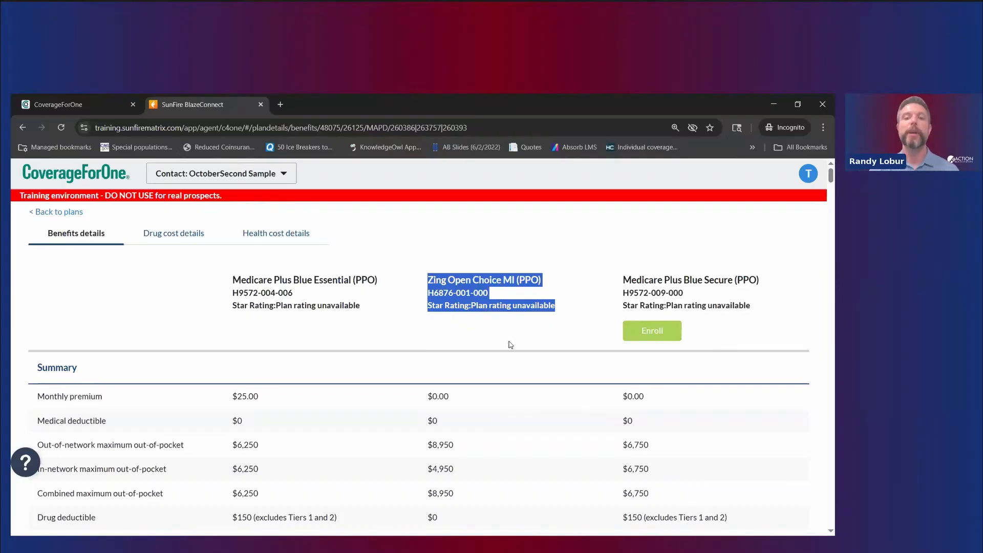
Step: Scroll through the Summary and Benefit details rows, including the $25.00 vs $0.00 premiums
scroll(506, 353, down, 3)
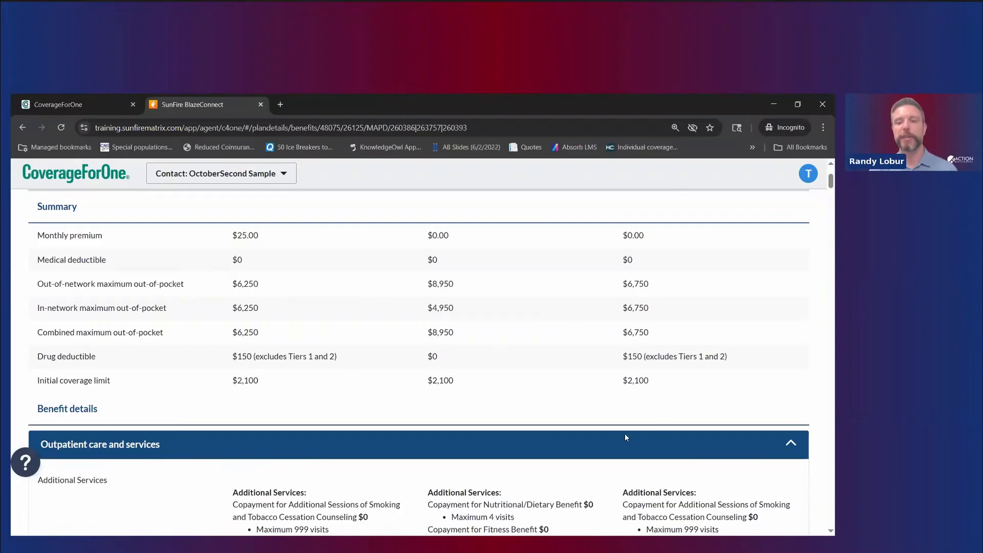
scroll(540, 429, down, 5)
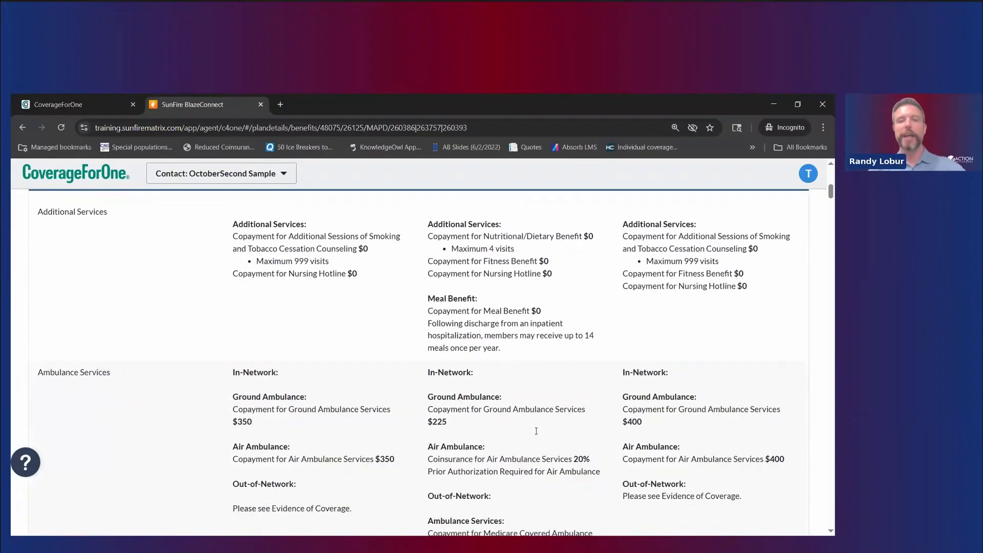
scroll(537, 435, down, 4)
scroll(536, 432, up, 5)
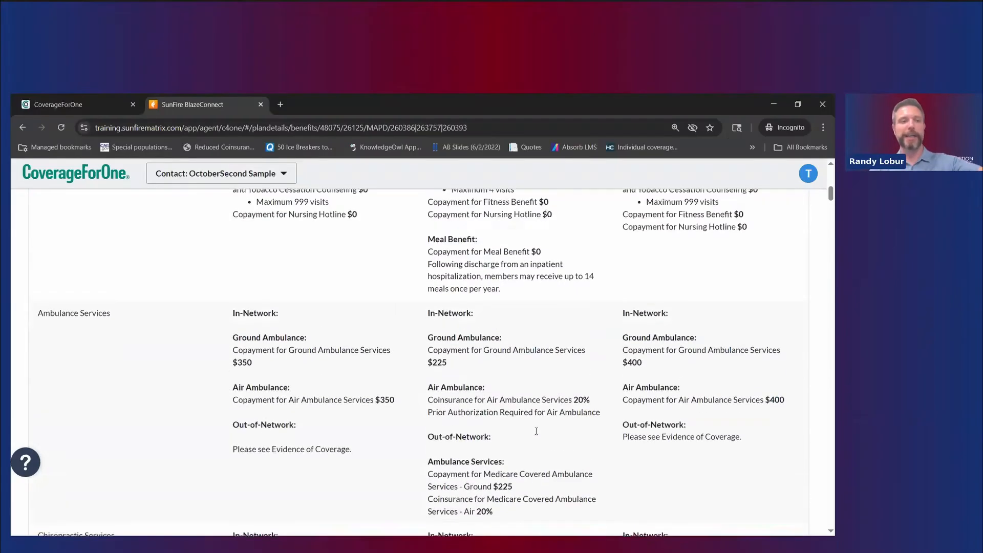
scroll(536, 433, down, 6)
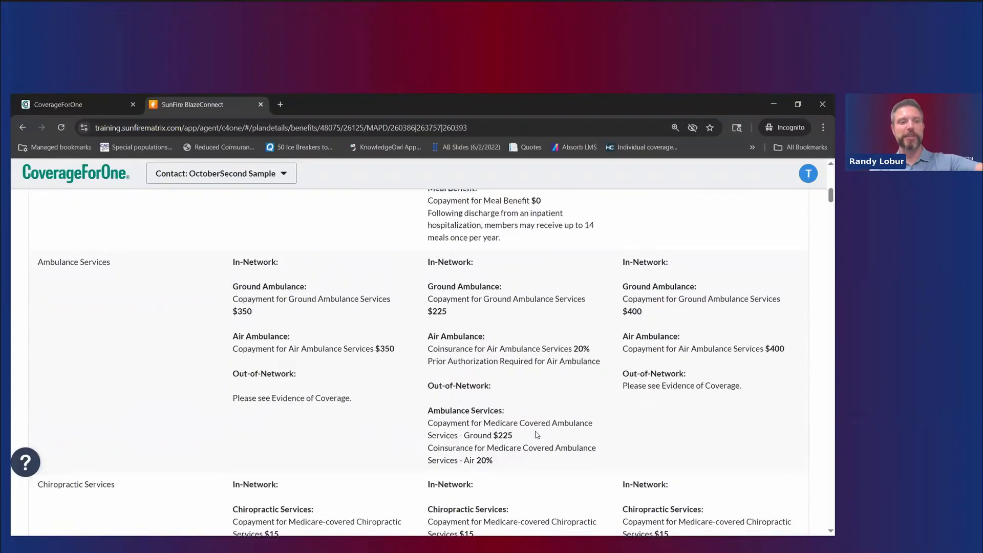
scroll(536, 435, down, 8)
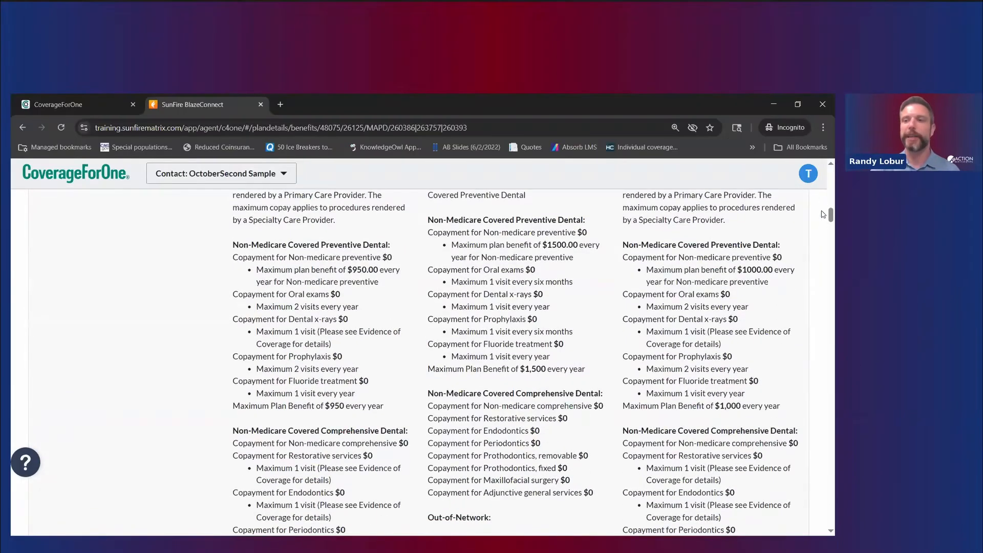
drag(823, 223, 806, 177)
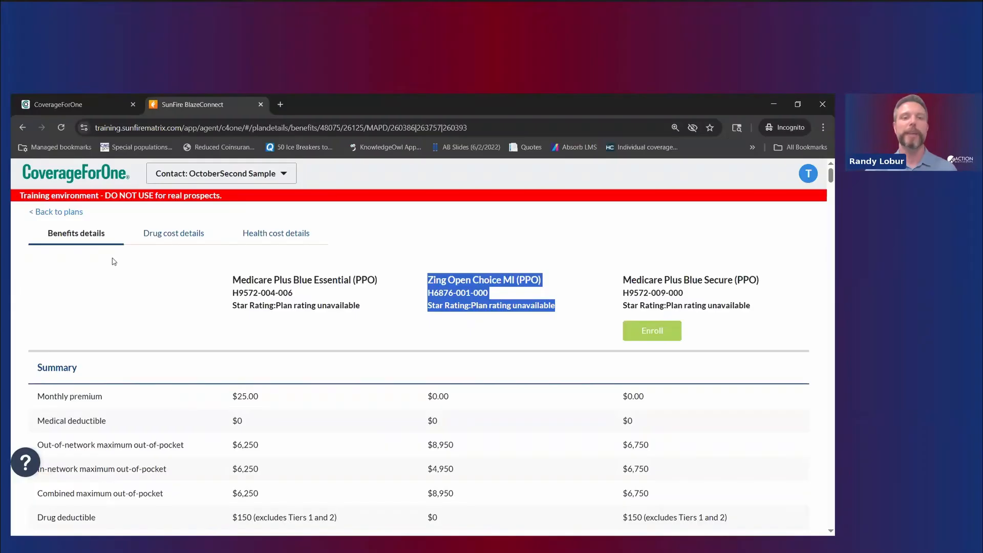
click(169, 237)
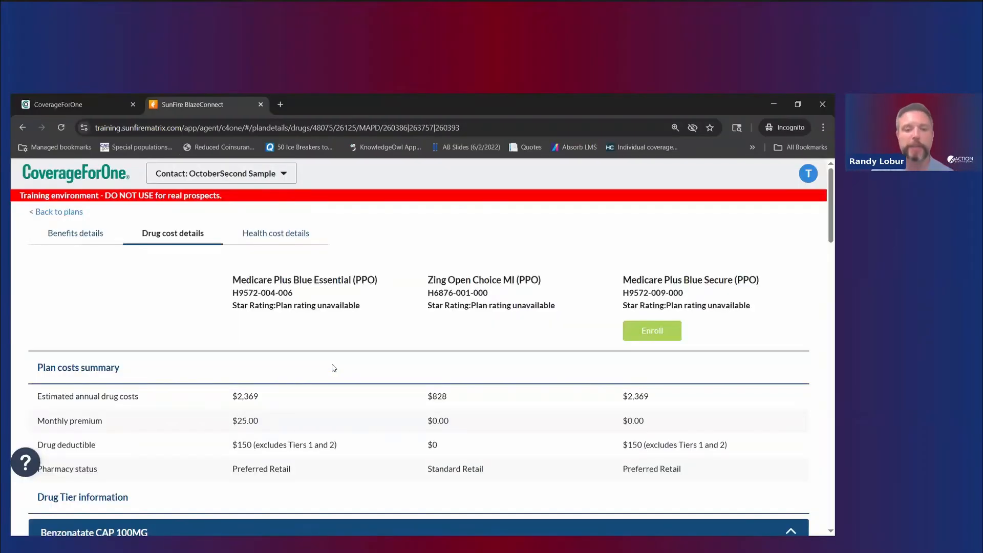
scroll(358, 382, down, 3)
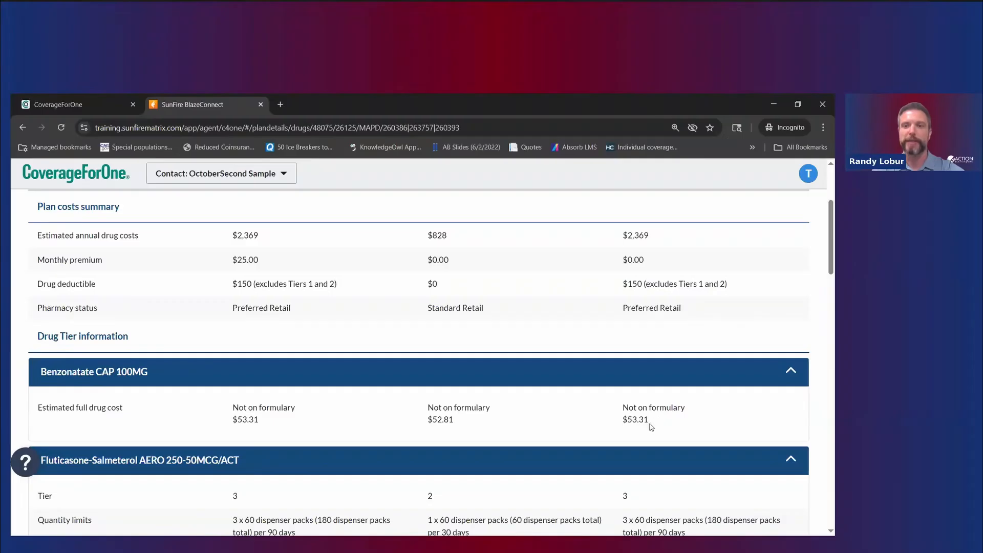
scroll(434, 430, down, 2)
scroll(434, 430, down, 1)
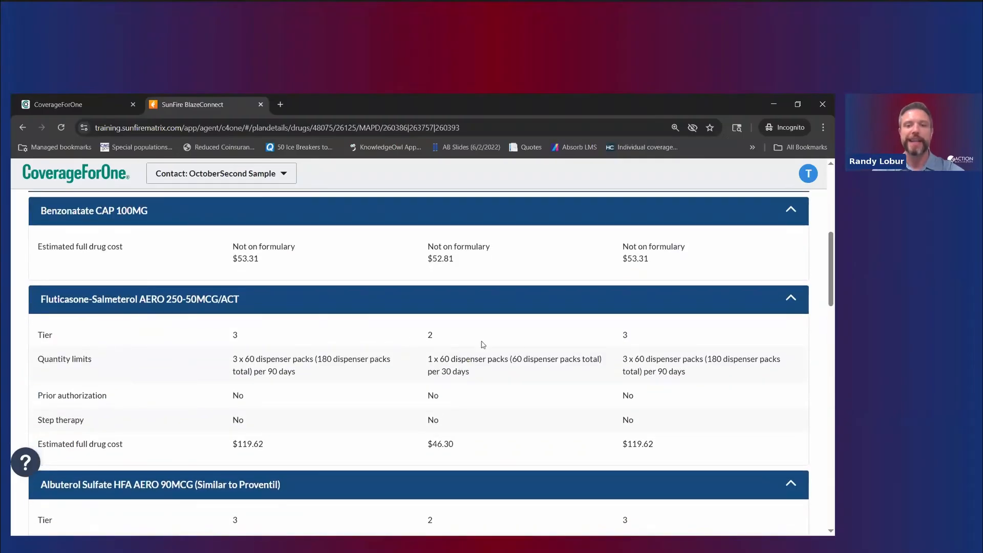
scroll(469, 353, up, 4)
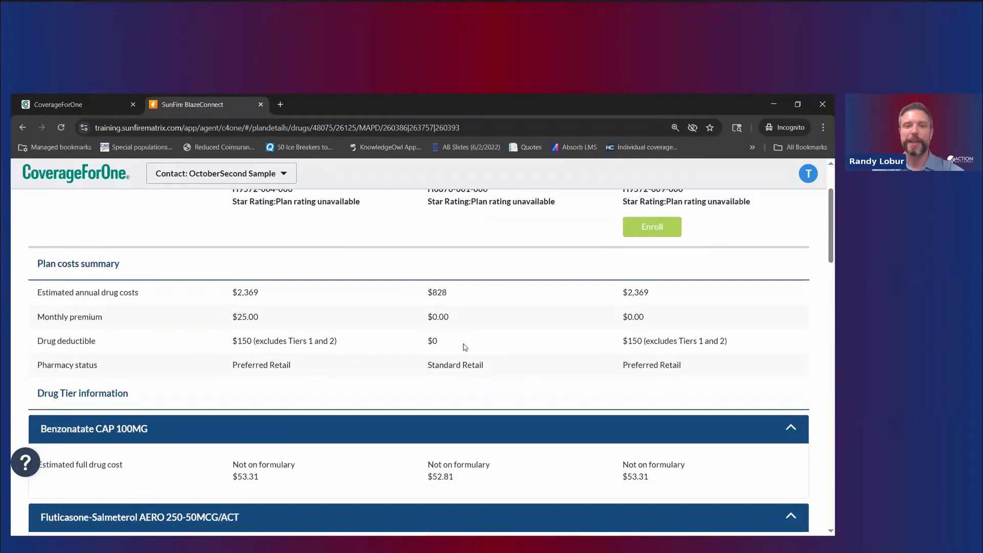
scroll(500, 322, down, 3)
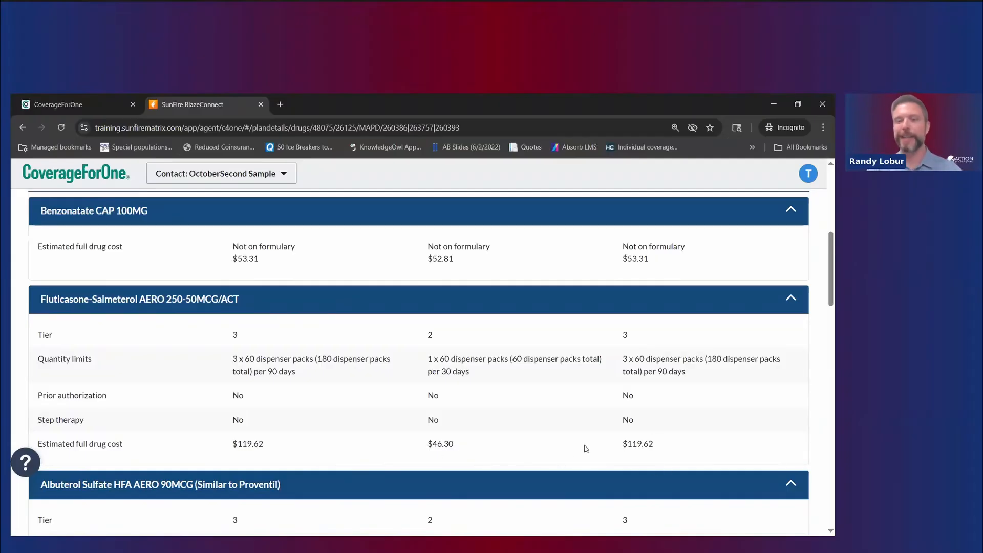
scroll(500, 438, down, 3)
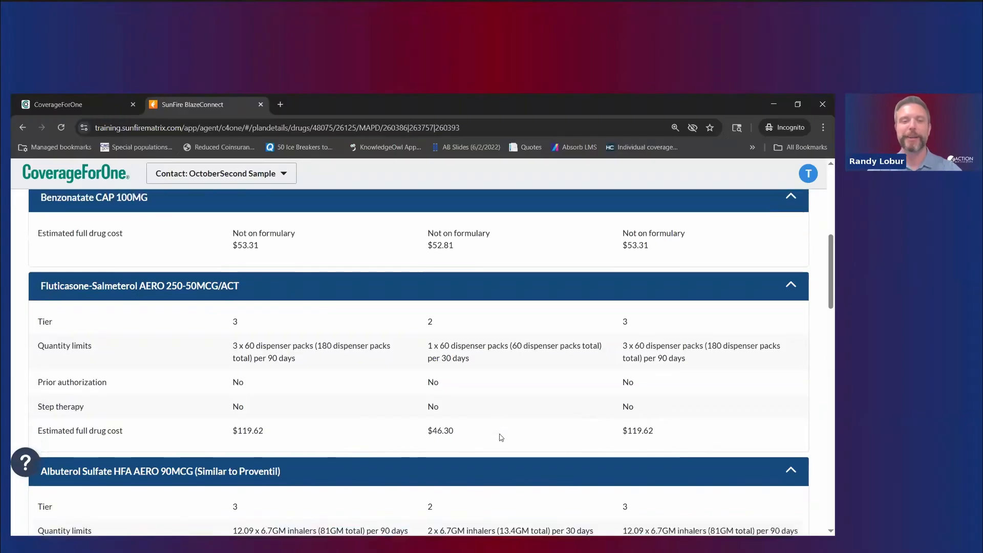
scroll(554, 463, down, 1)
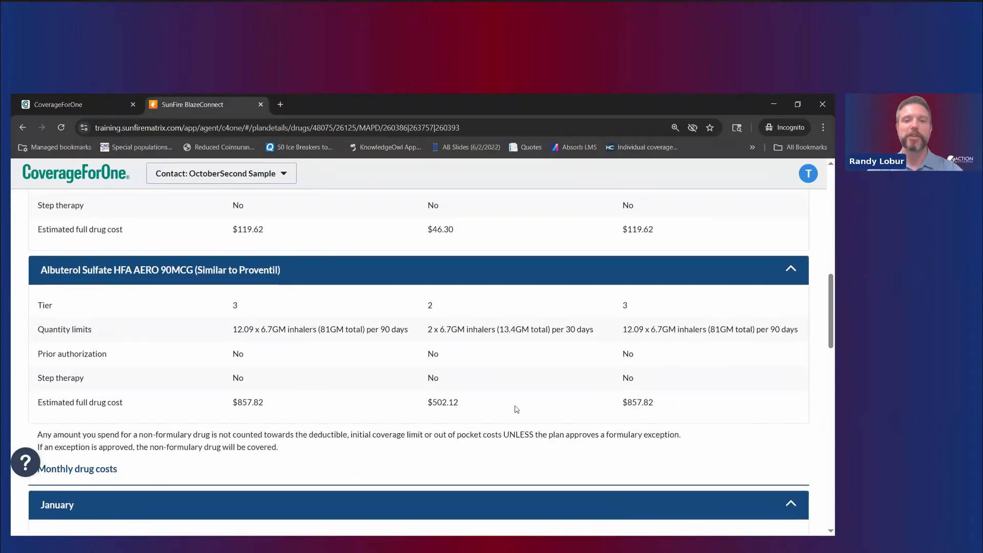
double_click(446, 404)
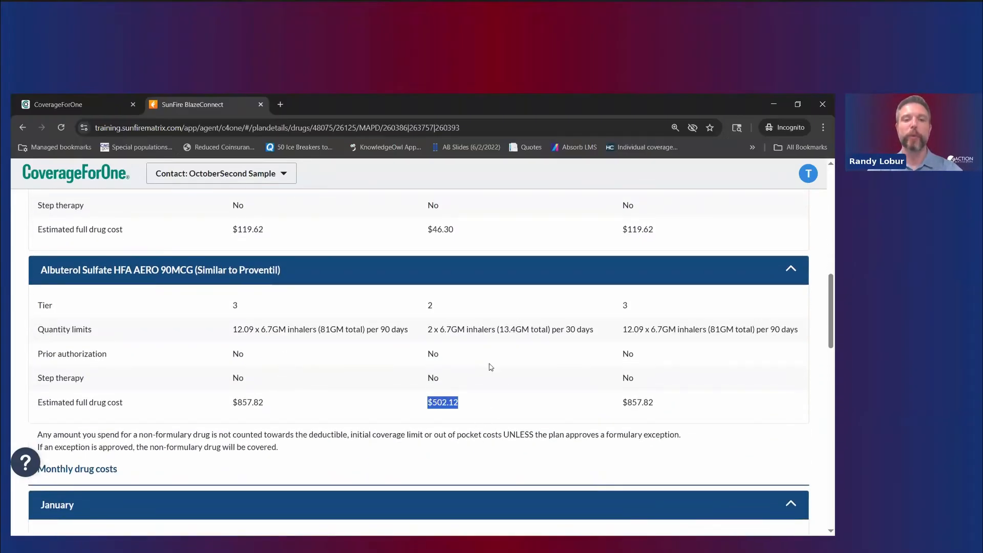
scroll(312, 329, down, 3)
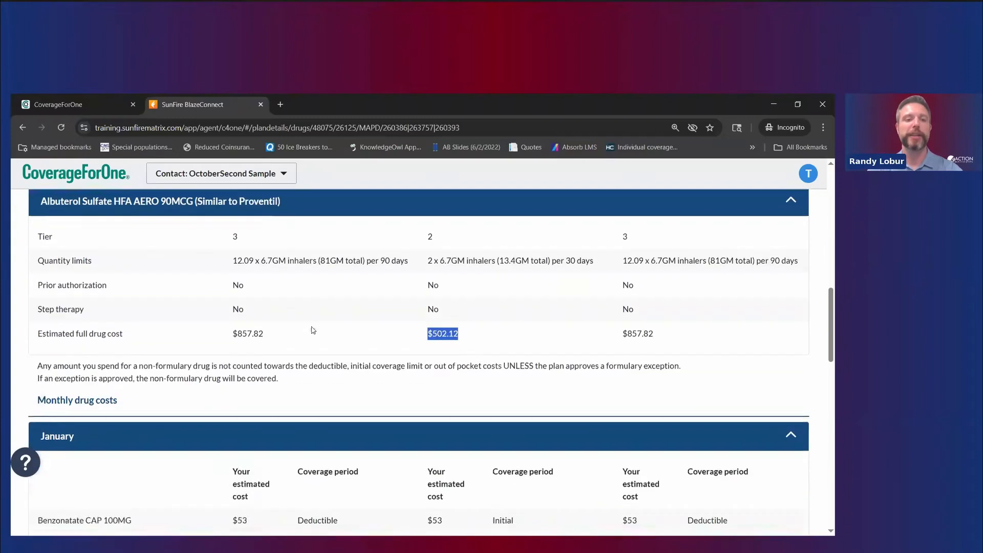
scroll(312, 330, down, 2)
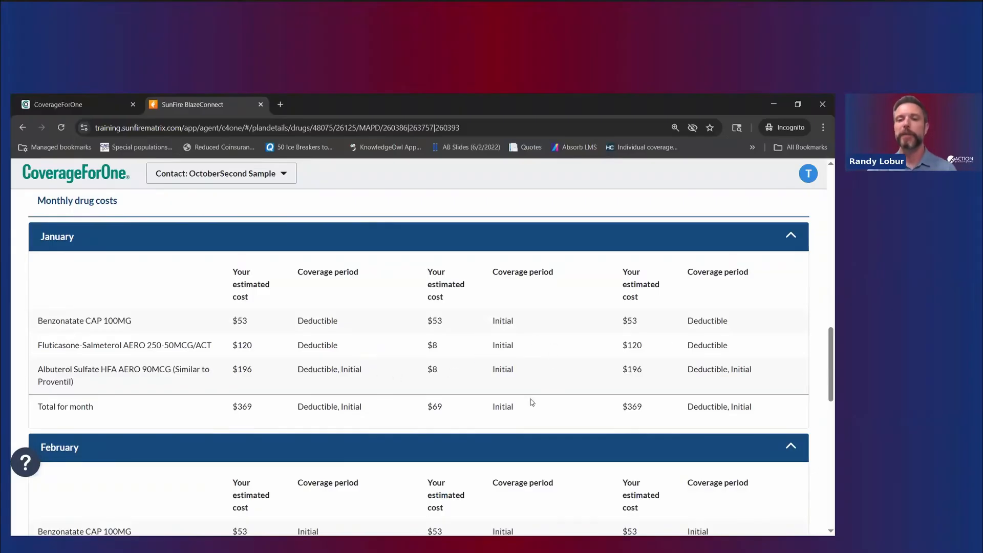
Step: Expand December in the monthly drug costs breakdown
scroll(489, 384, down, 1)
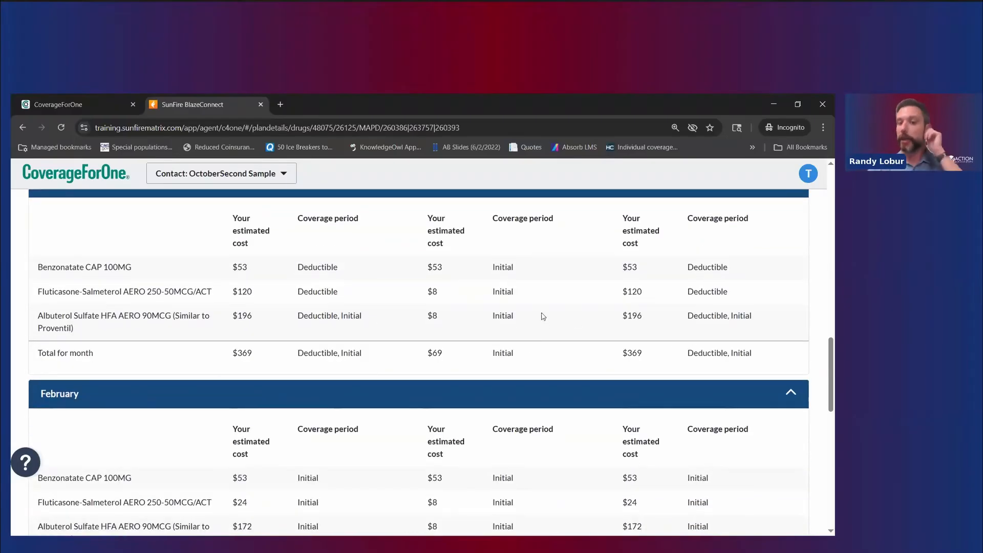
scroll(524, 382, down, 1)
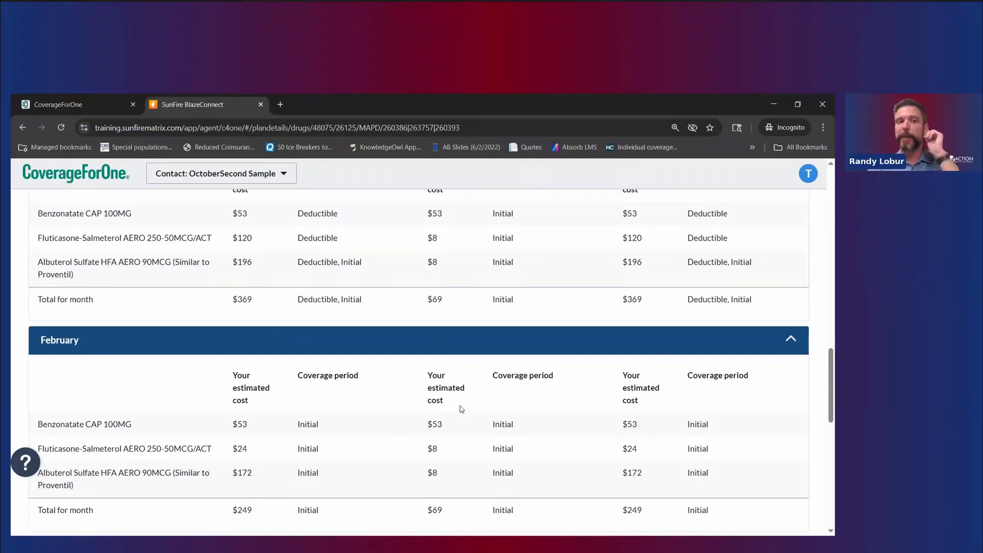
scroll(462, 409, down, 8)
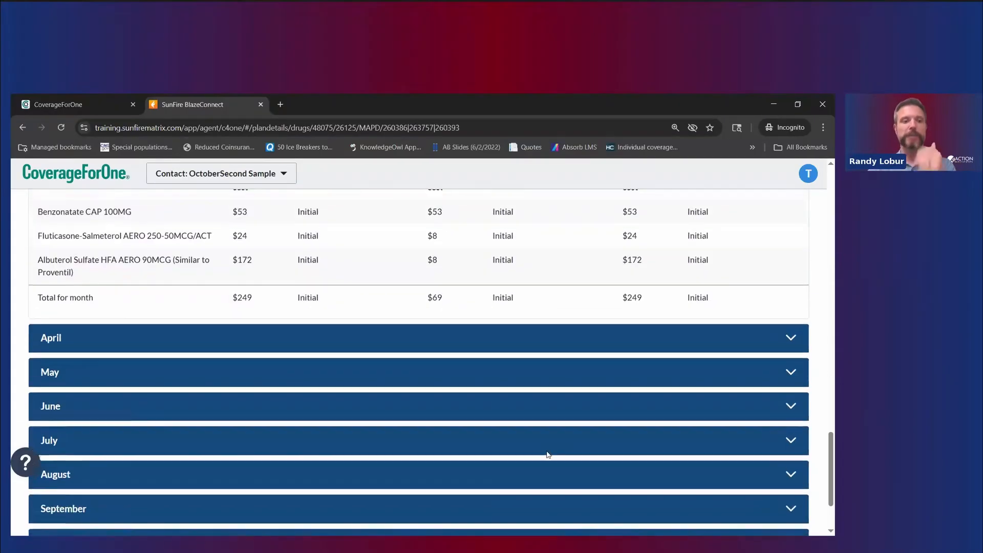
scroll(548, 454, down, 2)
click(208, 513)
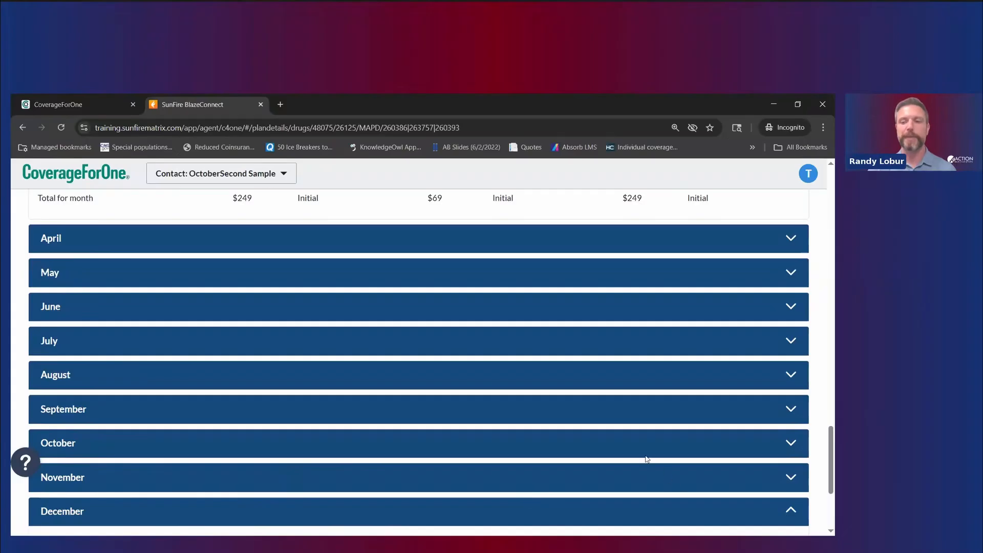
Step: Highlight December's Benzonatate cost across all three plans, then return to the top
scroll(647, 460, down, 3)
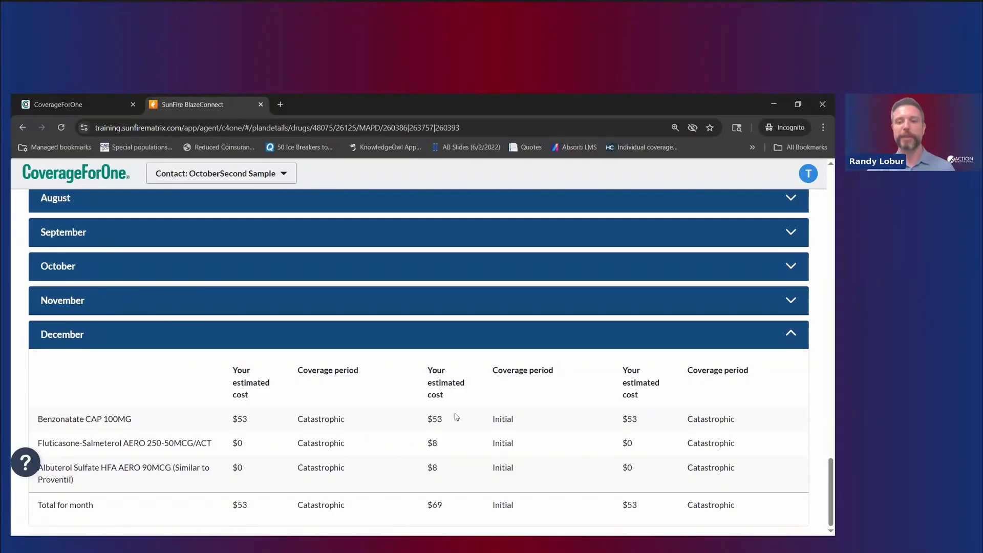
scroll(455, 416, up, 3)
scroll(518, 418, down, 1)
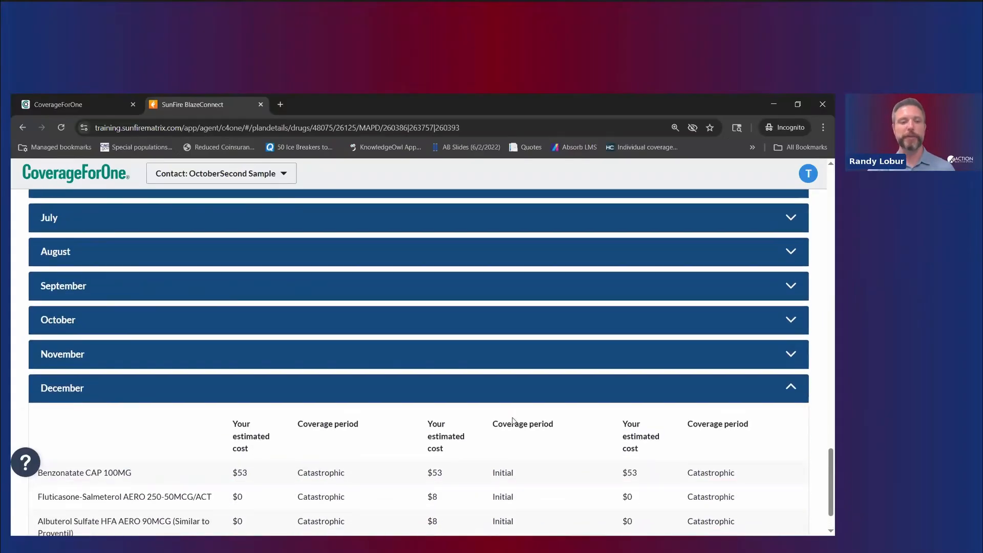
scroll(513, 421, down, 1)
drag(473, 419, 410, 418)
drag(218, 419, 658, 427)
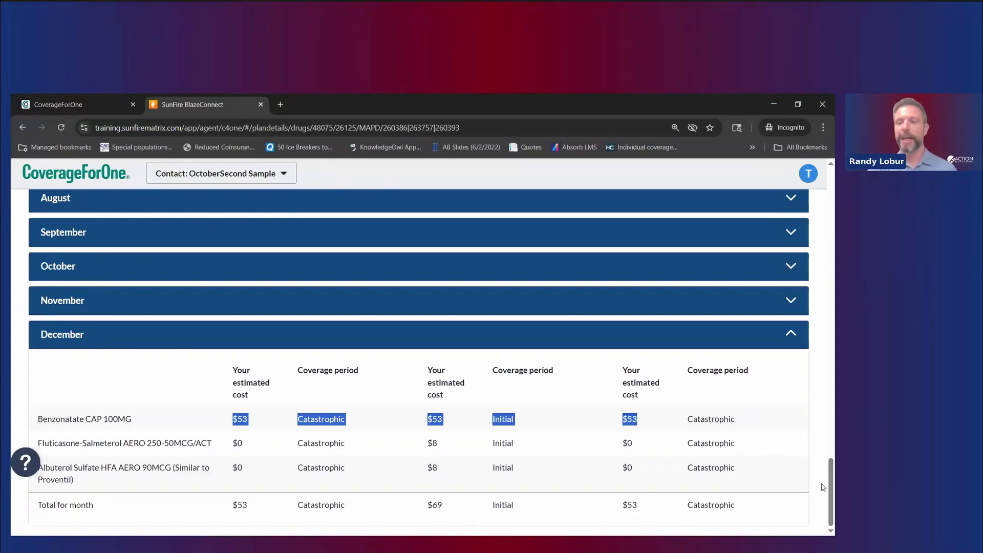
drag(829, 487, 804, 175)
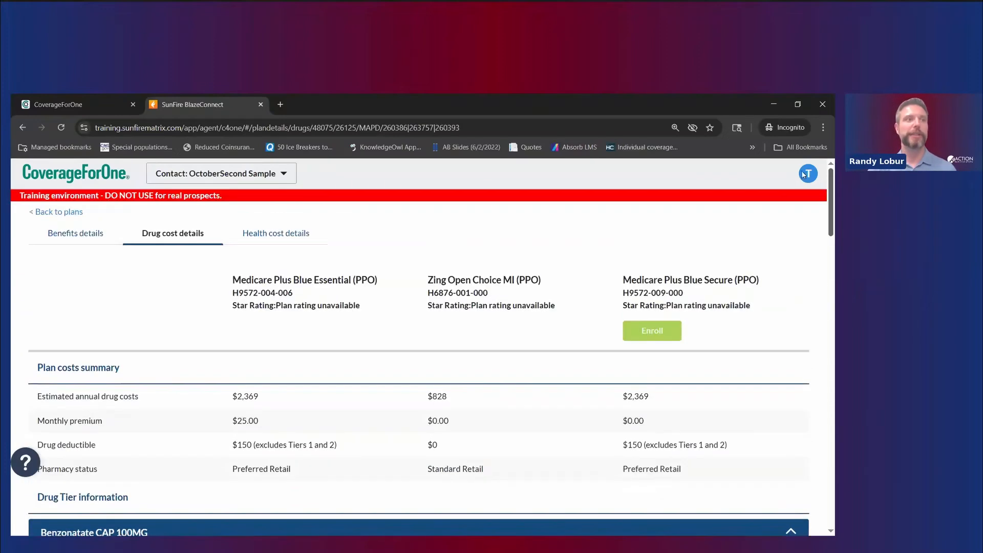
Step: Show Health cost details and highlight each plan's urgent care visit cost under Estimated yearly services
click(300, 235)
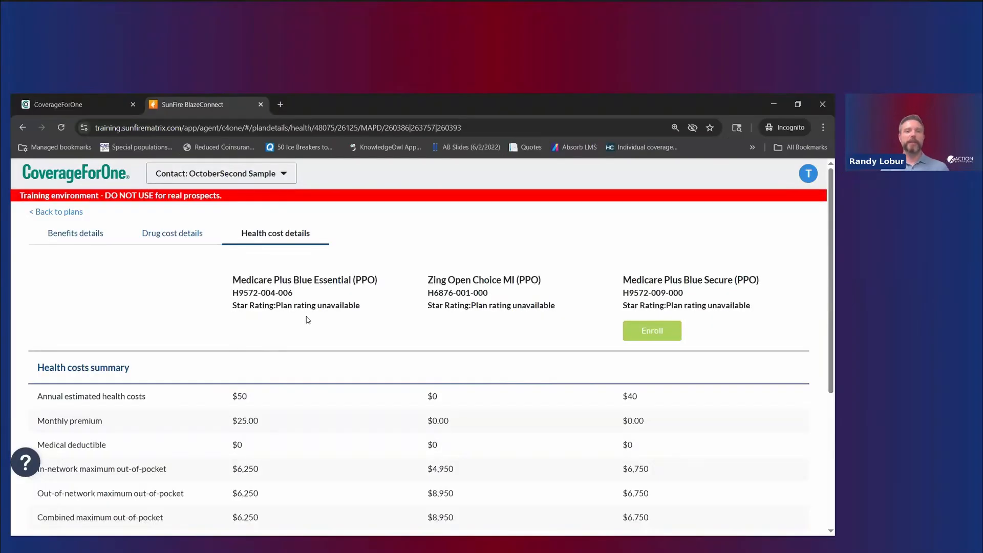
scroll(277, 399, down, 2)
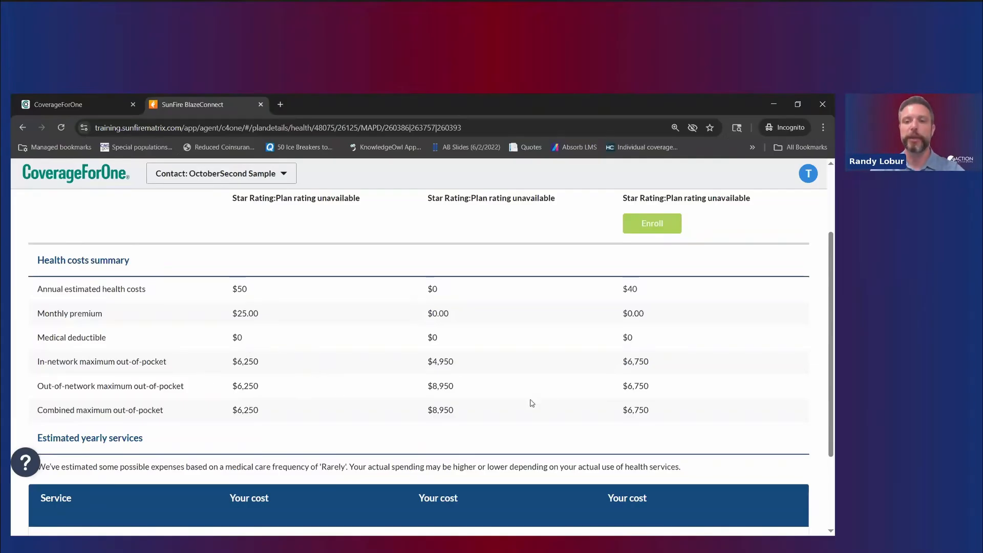
scroll(531, 398, down, 2)
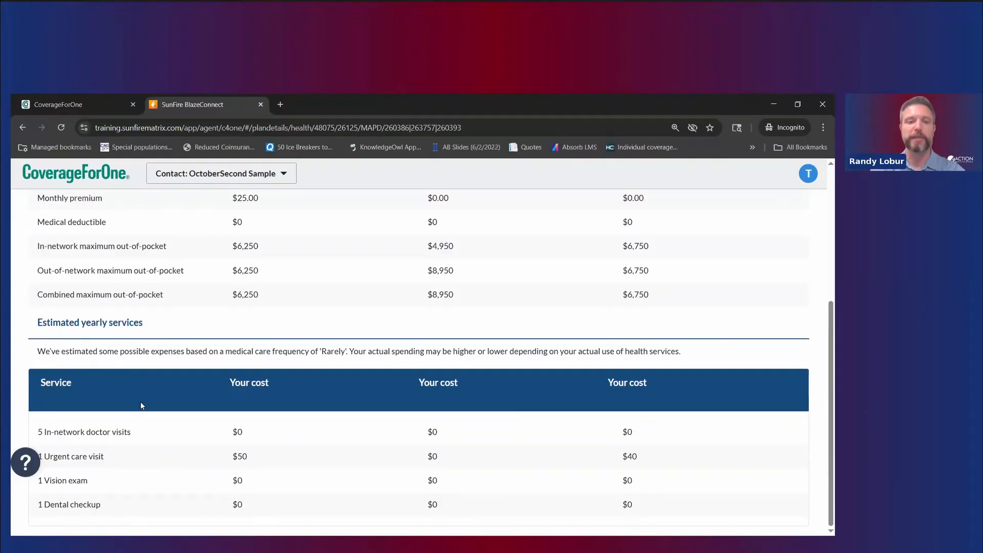
drag(125, 457, 631, 464)
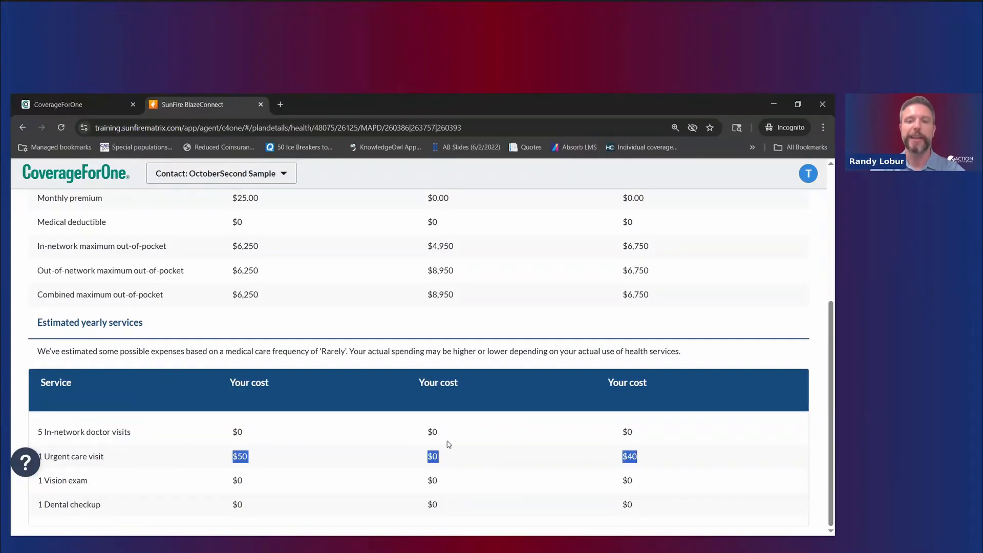
scroll(472, 367, up, 4)
scroll(490, 322, down, 4)
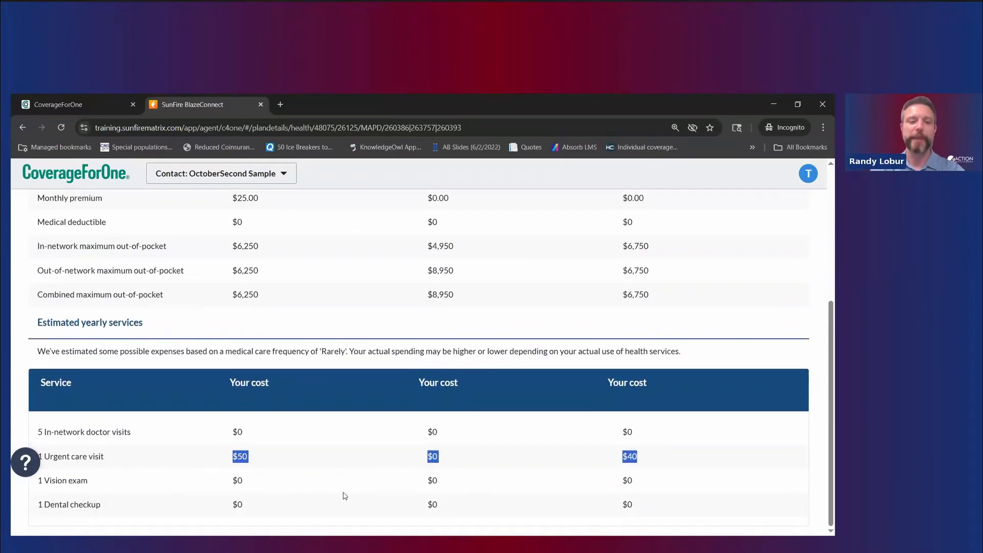
scroll(433, 502, up, 2)
scroll(476, 411, down, 2)
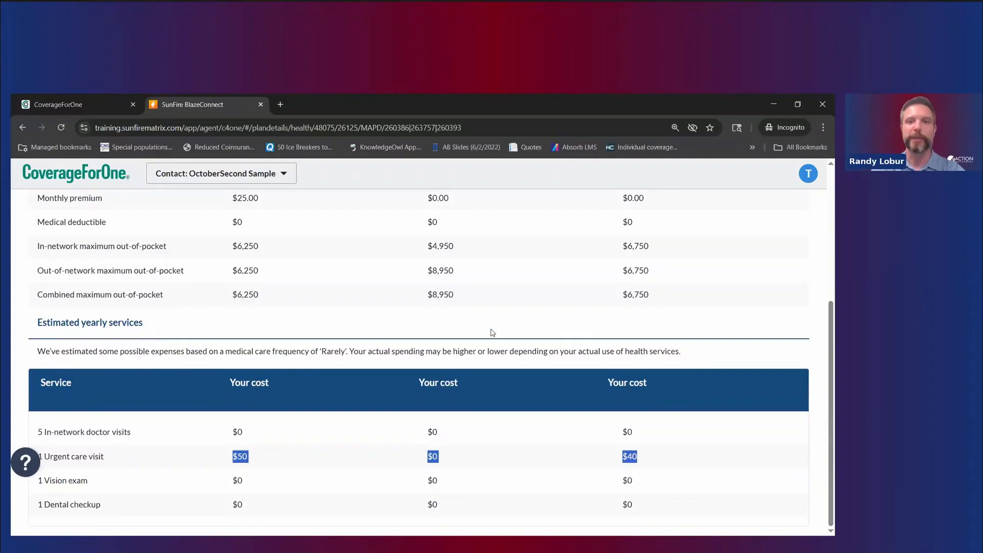
scroll(490, 333, up, 3)
scroll(490, 333, up, 1)
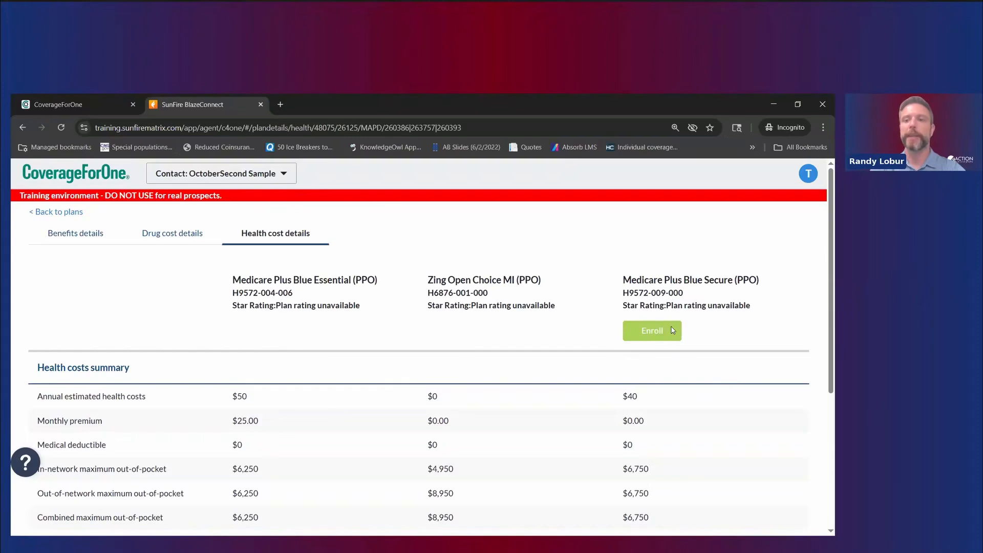
Step: Return to the 48075 plan list and fill out the email-a-quote form's e-mail field
click(72, 213)
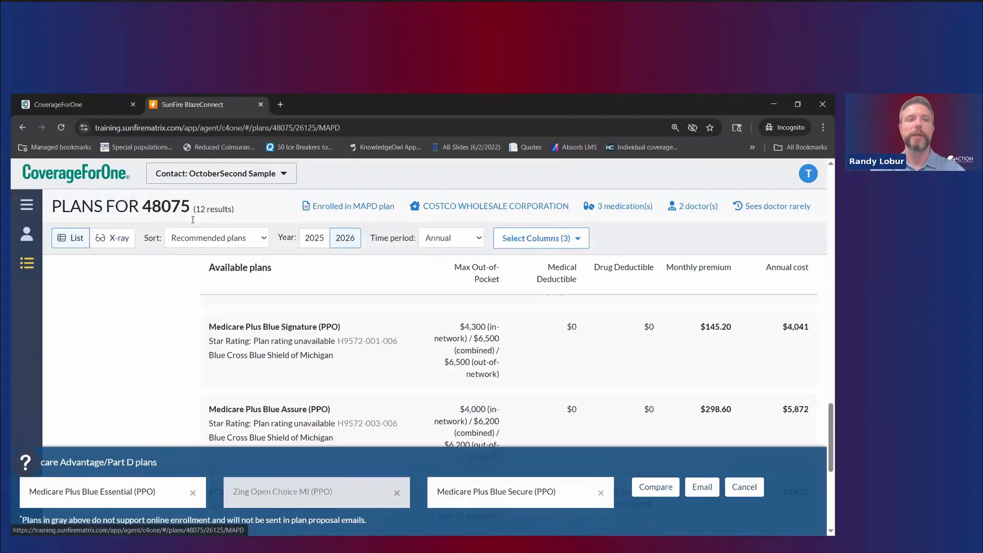
click(703, 487)
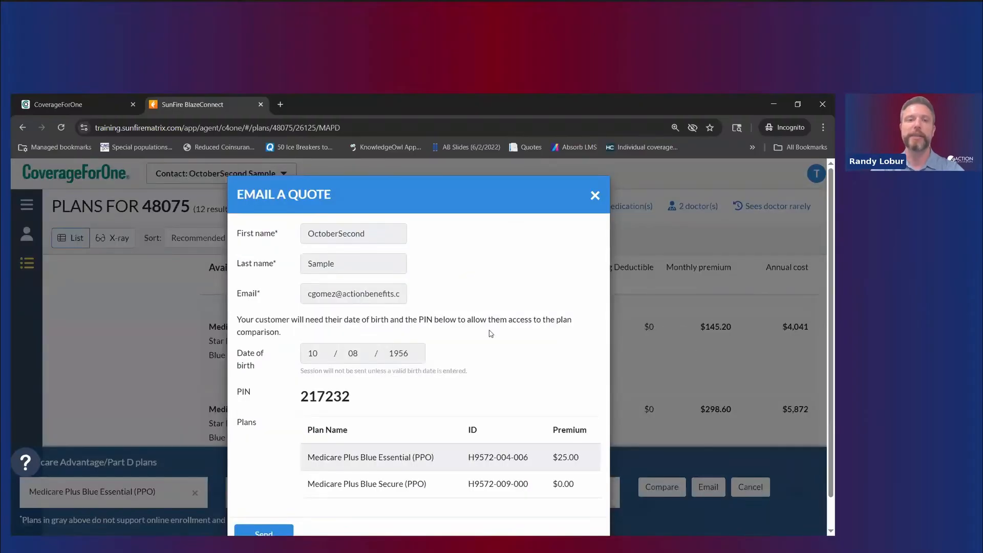
click(348, 299)
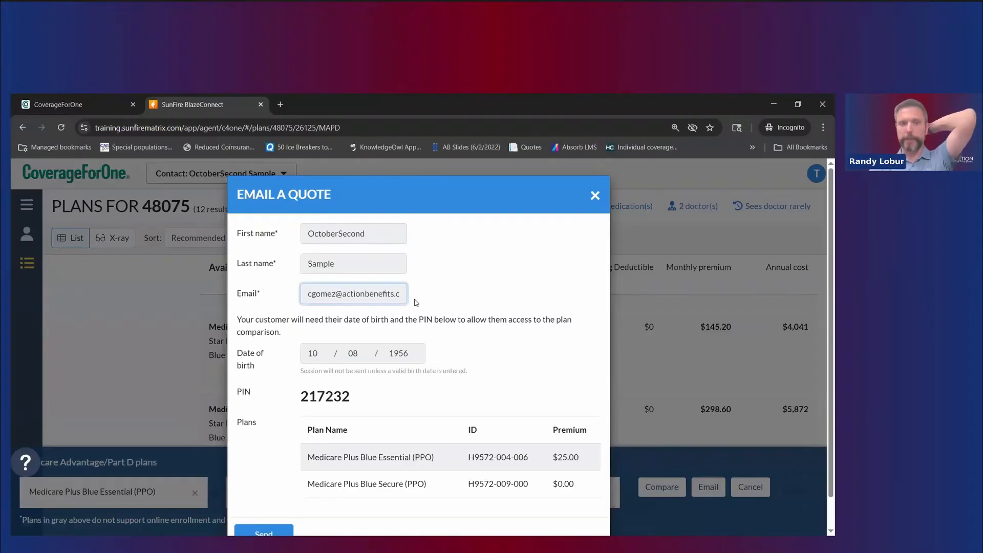
scroll(364, 409, down, 1)
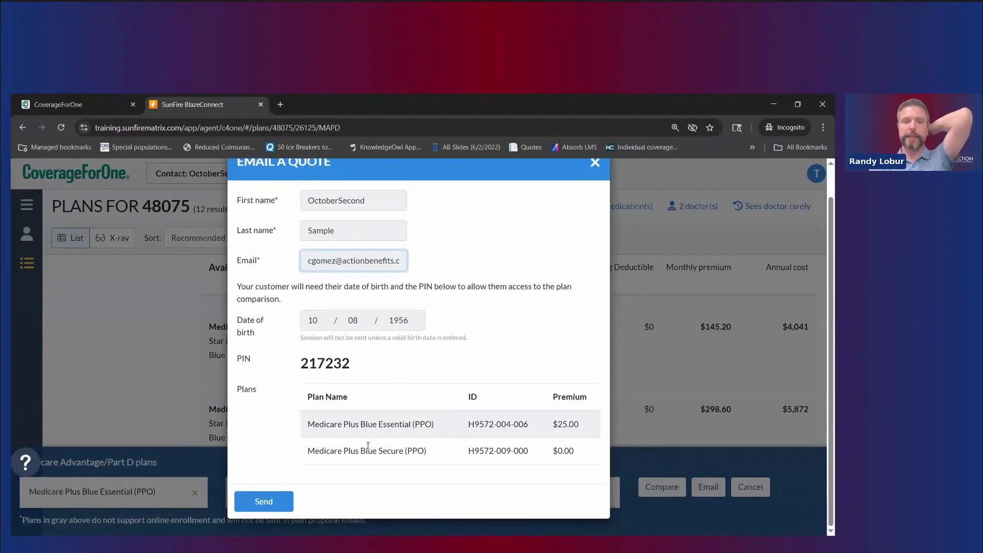
click(382, 480)
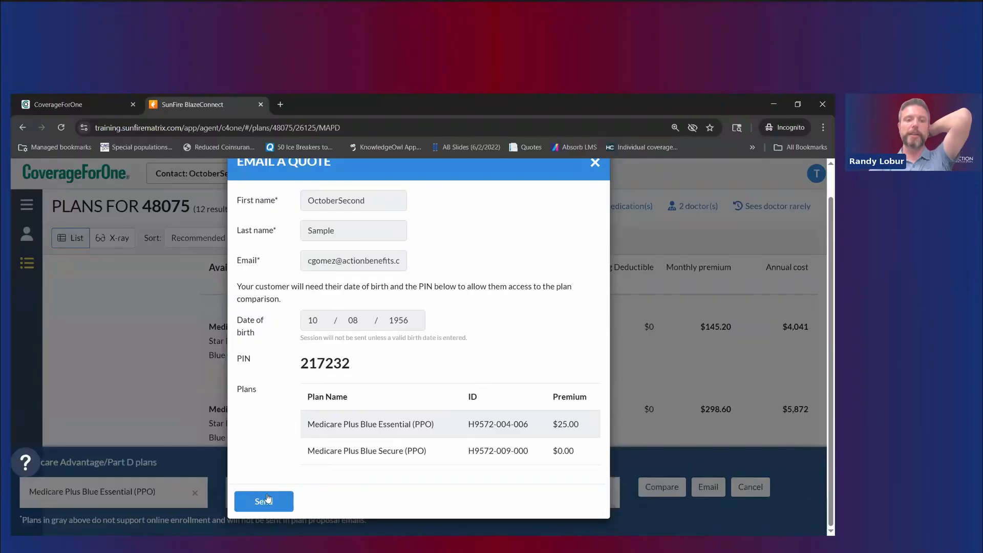
Step: Try sending the quote, dismiss the error, close the form, and switch results to X-ray view
click(264, 501)
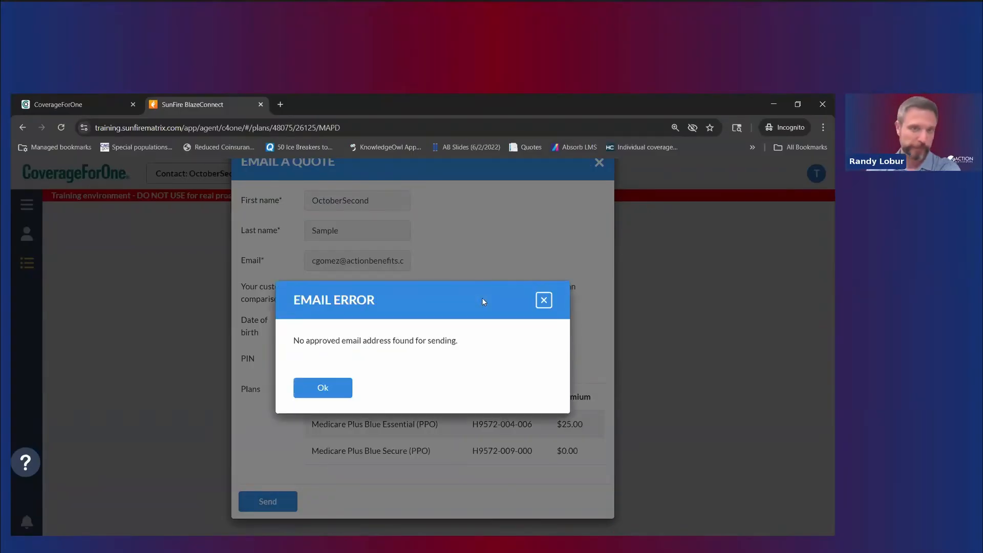
click(327, 389)
drag(352, 365, 299, 367)
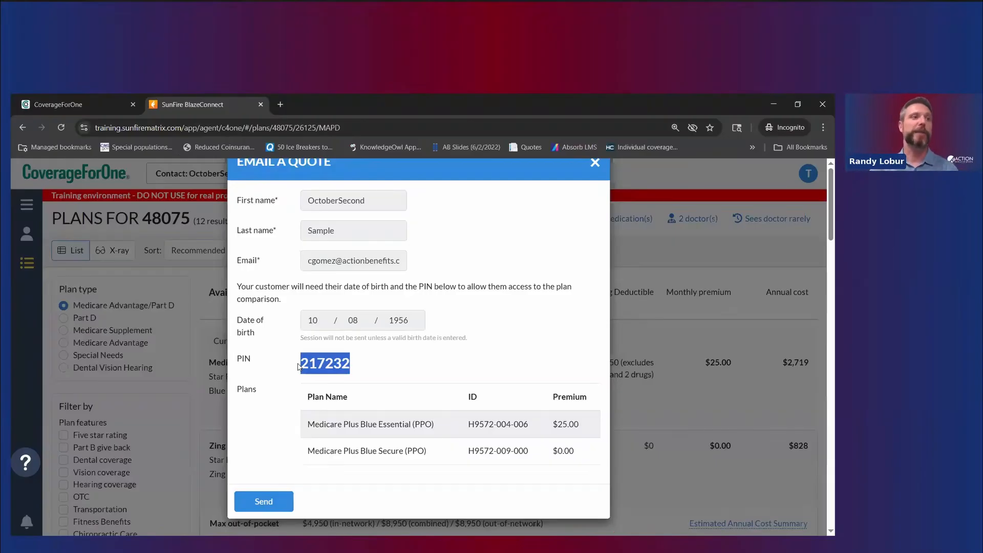
click(594, 164)
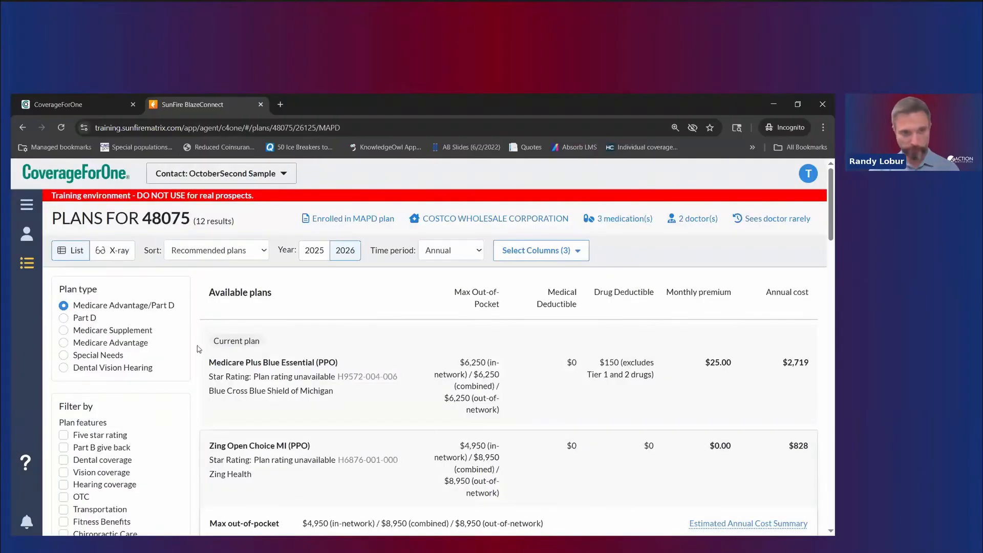
click(113, 251)
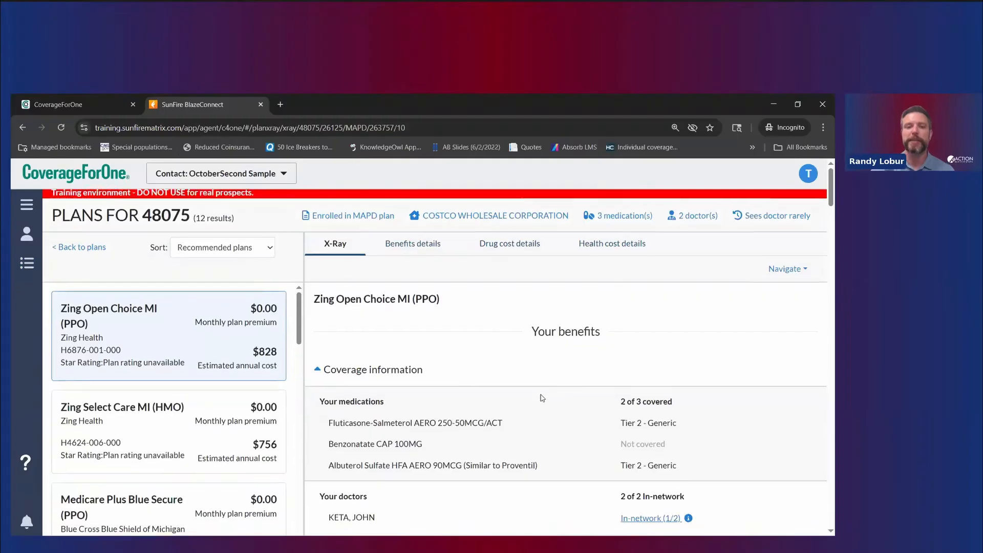
Step: Scroll the Zing Open Choice MI (PPO) X-Ray from Coverage information down to Additional coverage
scroll(538, 393, down, 5)
scroll(542, 423, down, 8)
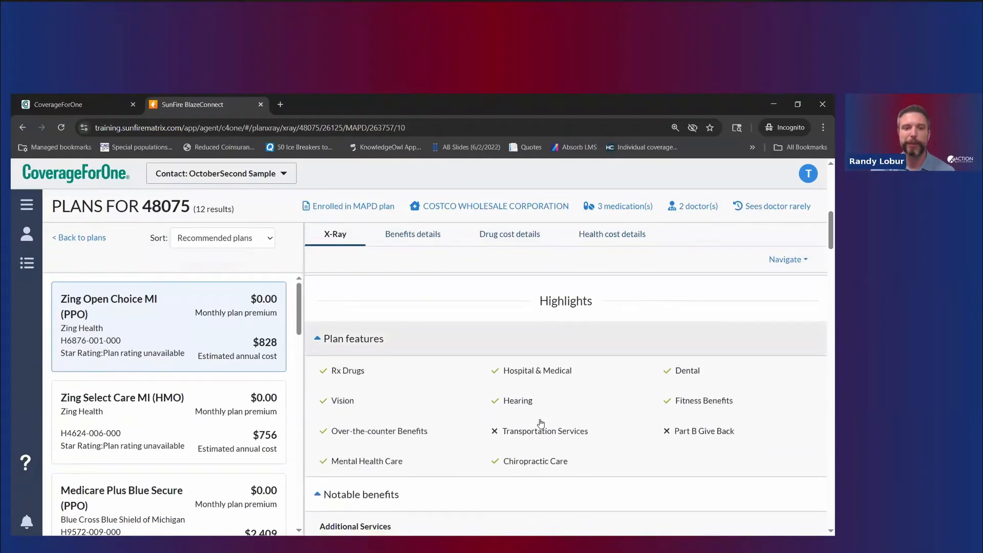
scroll(525, 429, down, 10)
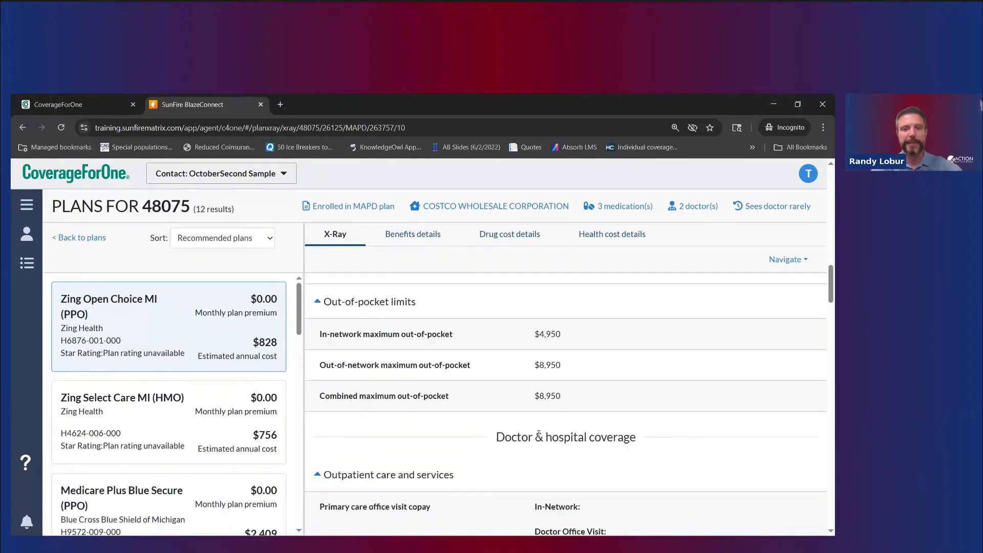
scroll(537, 438, down, 10)
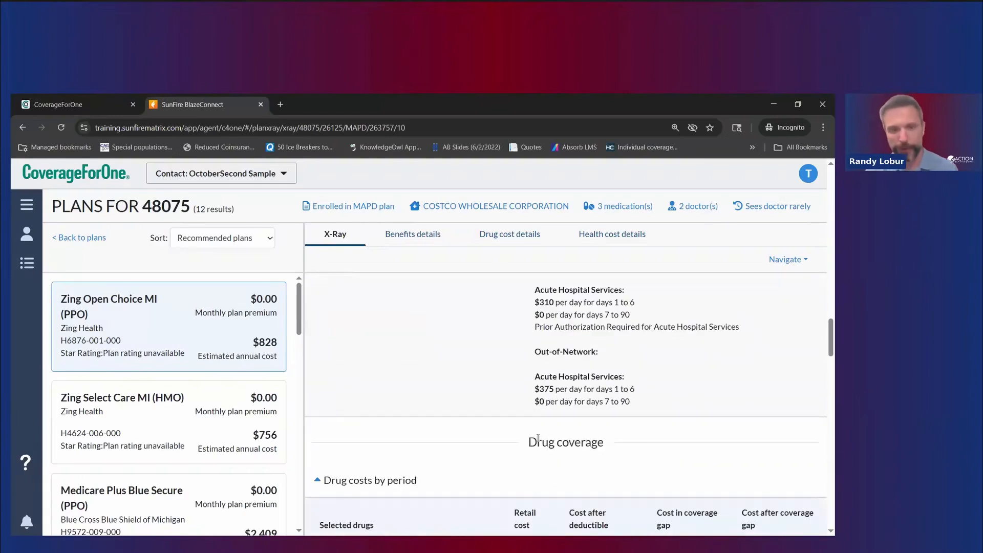
scroll(521, 428, up, 2)
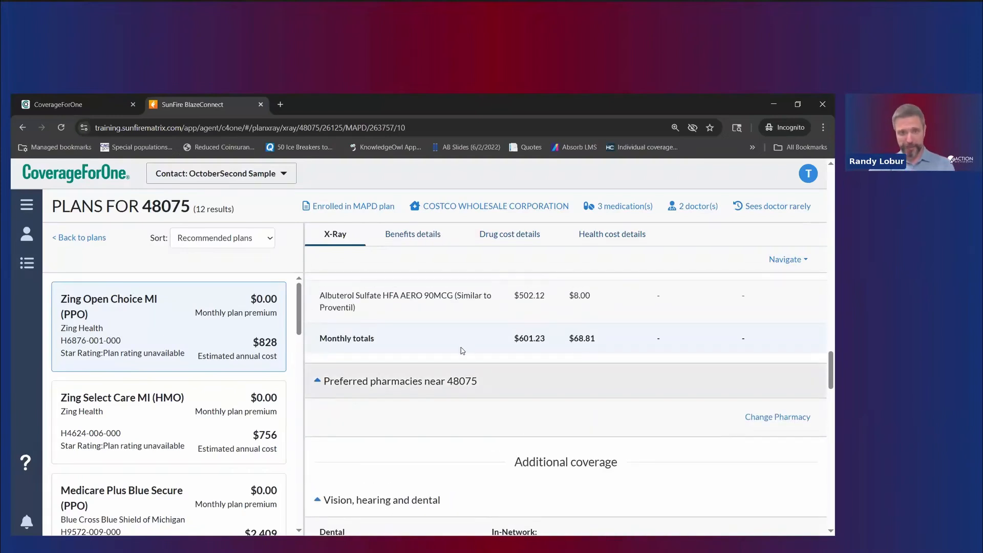
scroll(461, 348, up, 1)
scroll(519, 354, down, 2)
scroll(610, 399, down, 2)
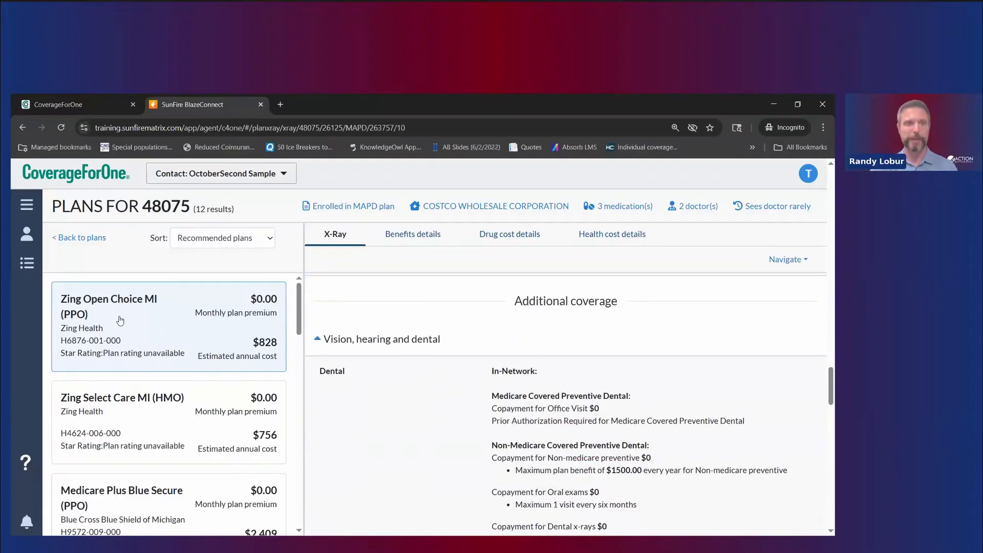
scroll(231, 350, up, 2)
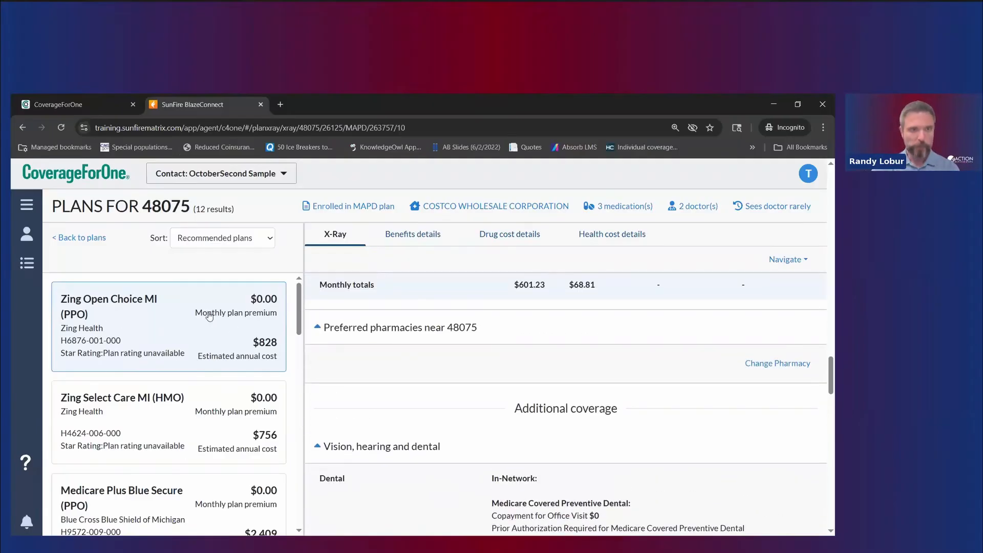
scroll(205, 312, up, 1)
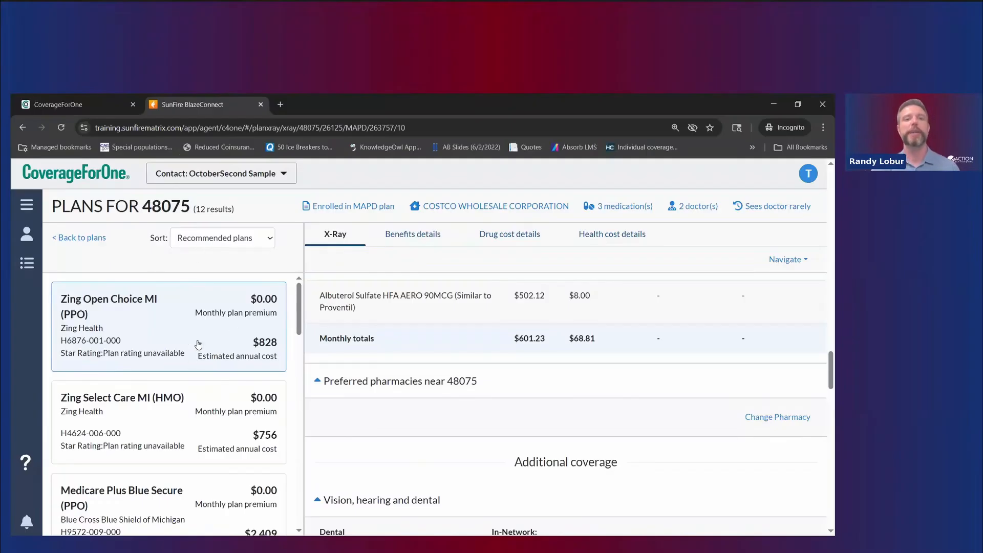
Step: Switch between Benefits, Drug cost and Health cost details for Zing Open Choice MI
click(416, 236)
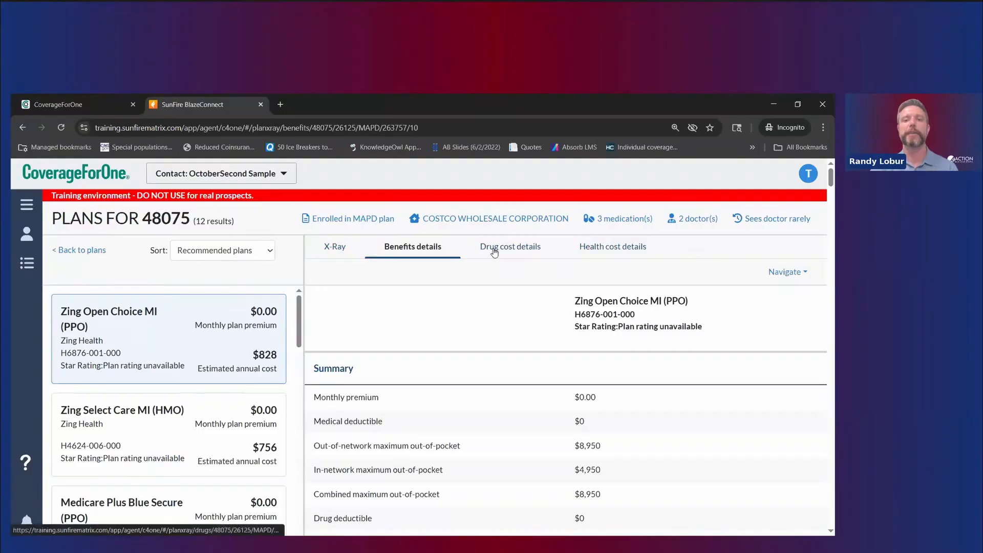
click(492, 249)
click(618, 253)
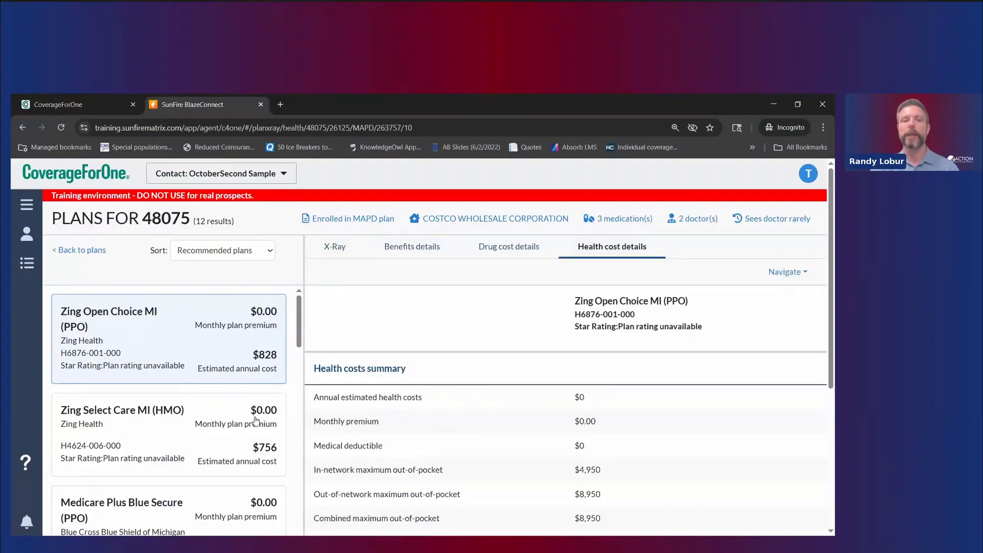
Step: View Medicare Plus Blue Secure, then start a new contact-free 48075 quote
click(231, 505)
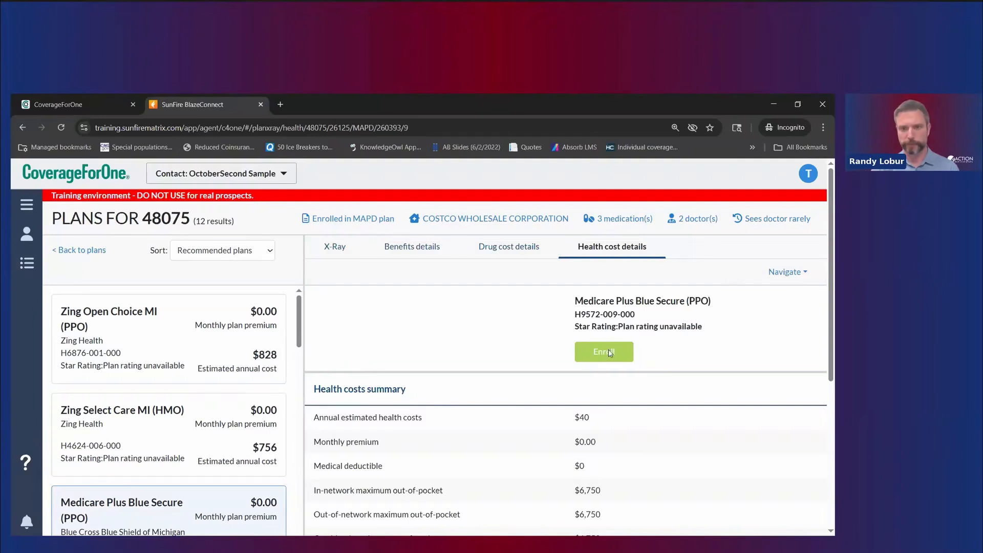
click(61, 128)
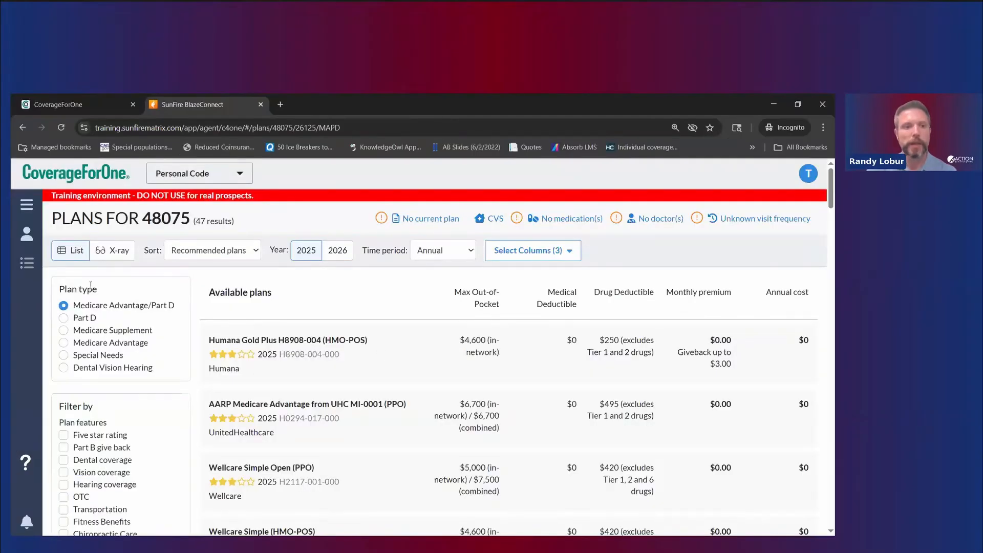
Step: Expand Humana Gold Plus H8908-004 (HMO-POS) and begin enrolling in it
scroll(393, 349, down, 2)
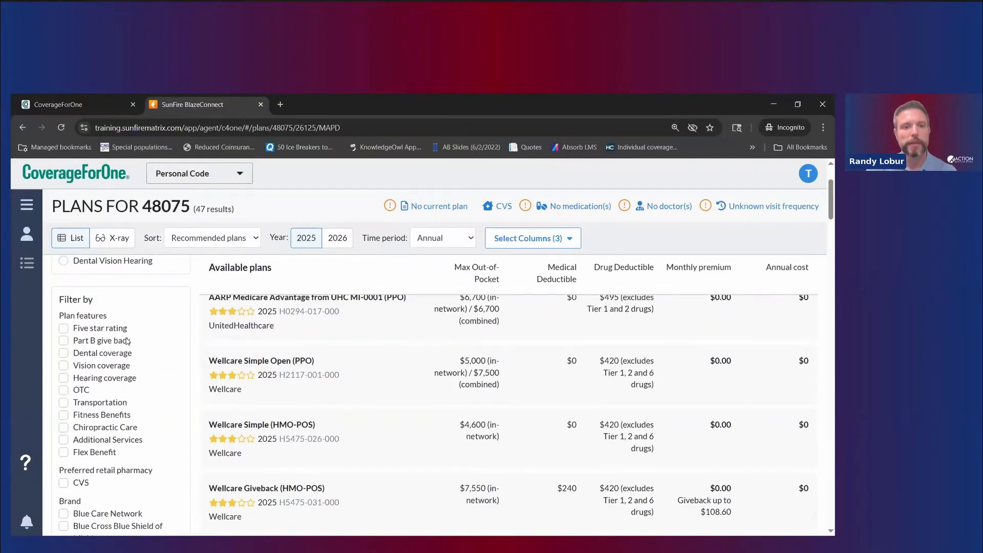
scroll(440, 327, up, 2)
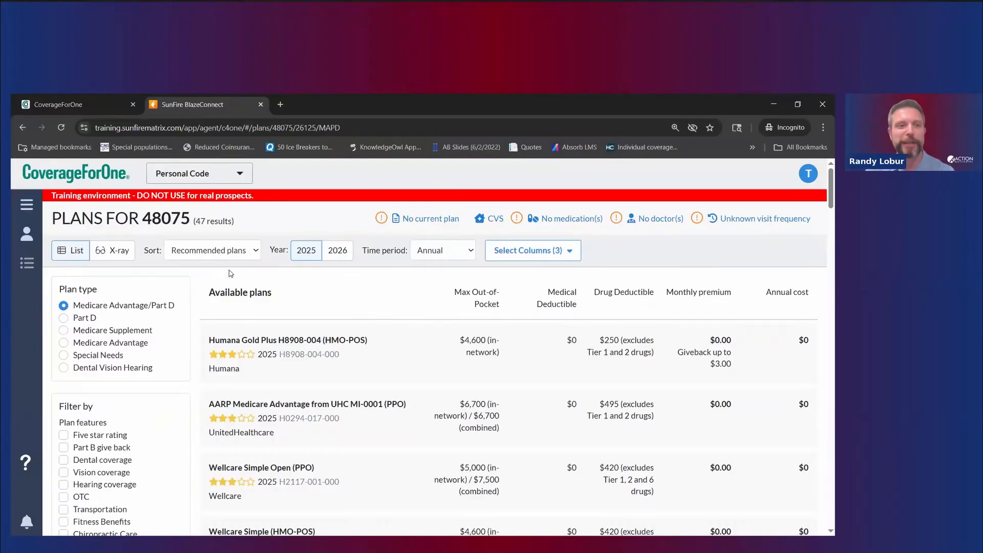
click(384, 342)
scroll(464, 354, down, 3)
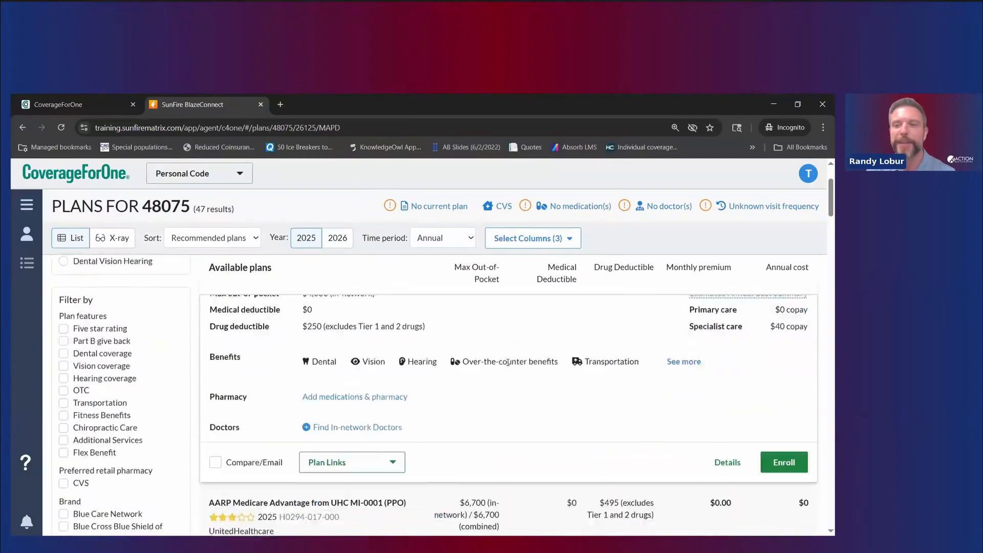
click(772, 410)
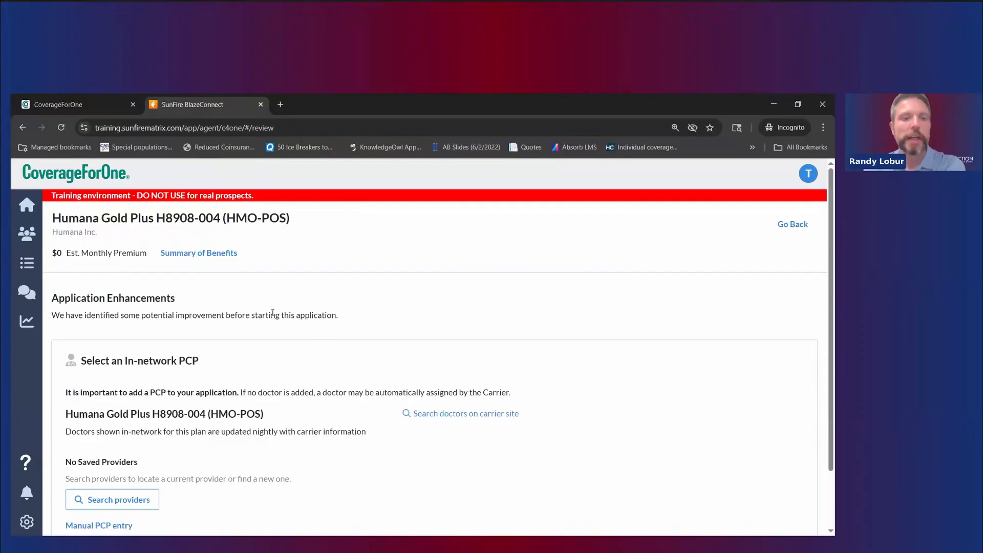
Step: Save an in-network internal medicine physician as the primary care provider
scroll(227, 318, down, 2)
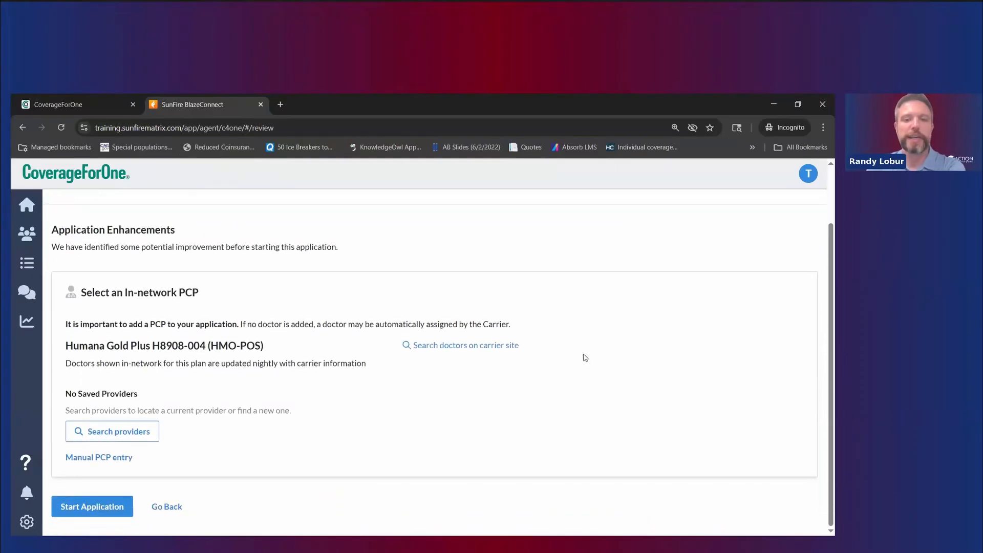
click(139, 431)
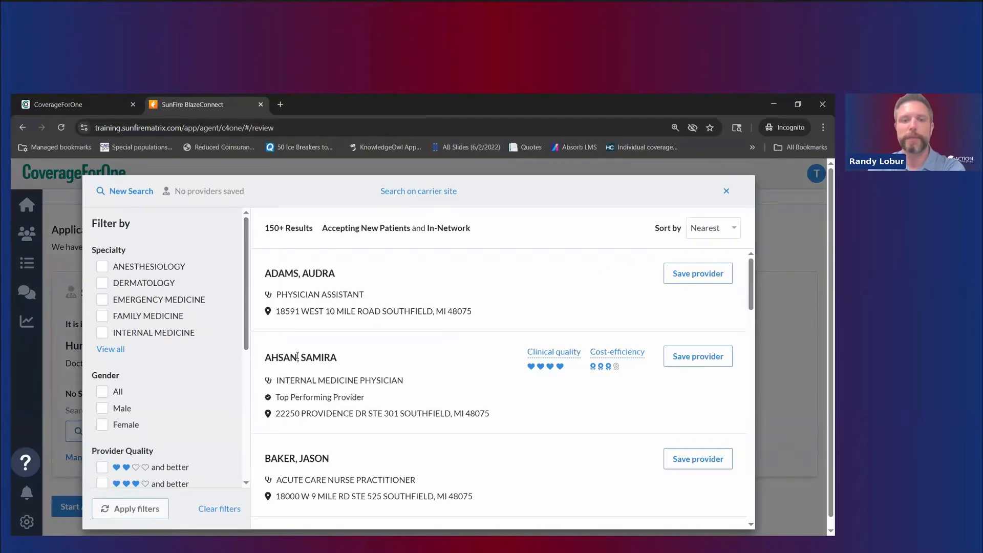
click(703, 362)
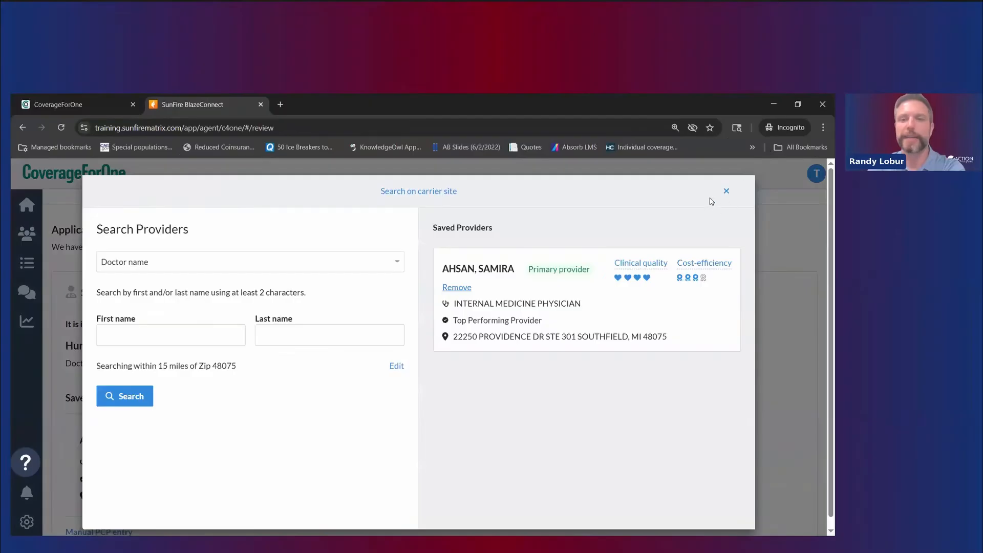
click(727, 192)
scroll(694, 336, down, 1)
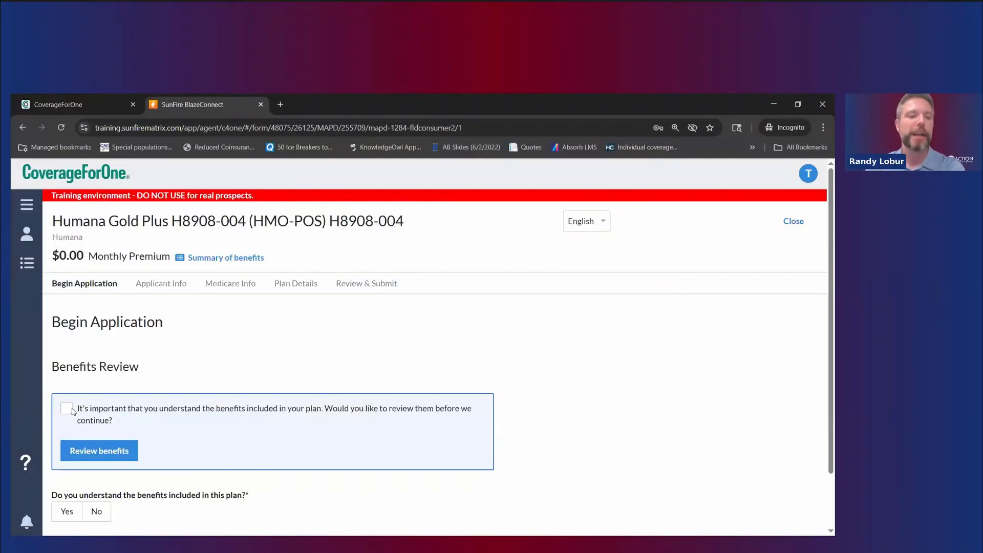
Step: Tick the benefits-review box, mark the drug deductible as reviewed, and finish the benefits checklist
click(72, 409)
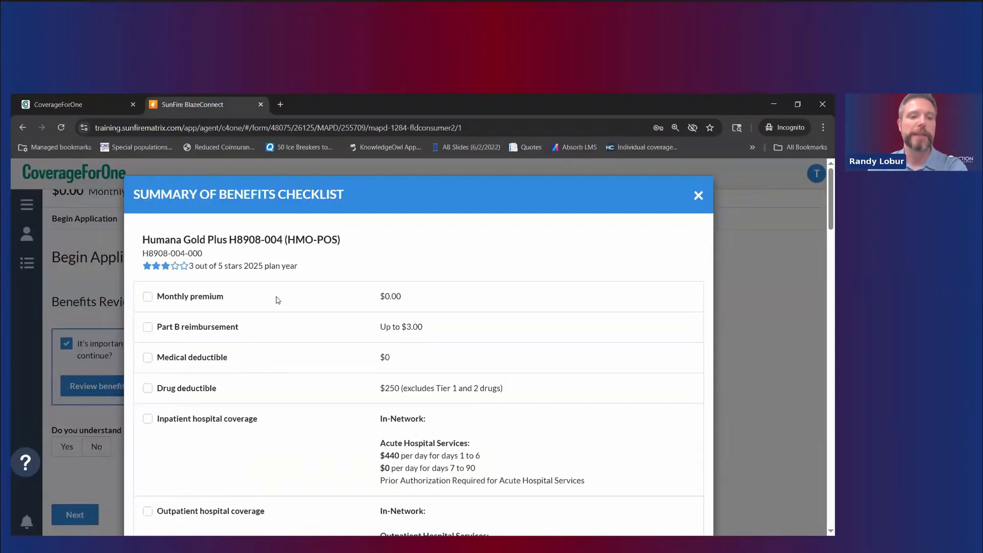
scroll(179, 302, down, 1)
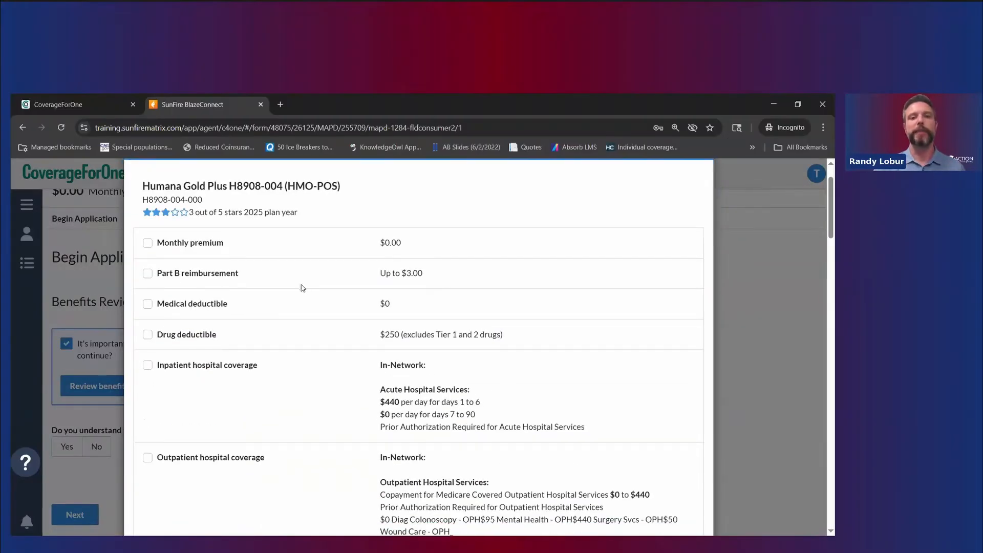
click(148, 335)
scroll(147, 349, down, 6)
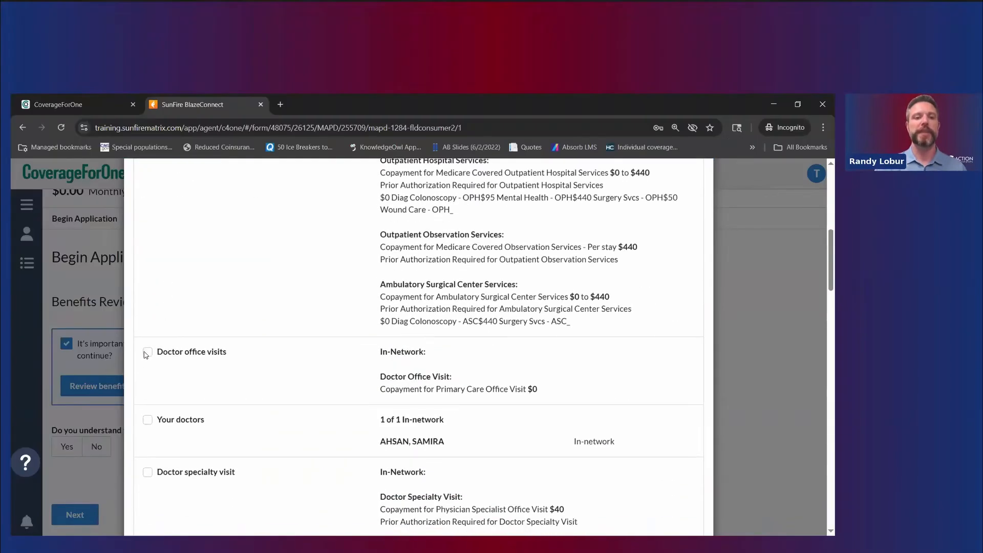
scroll(198, 421, down, 12)
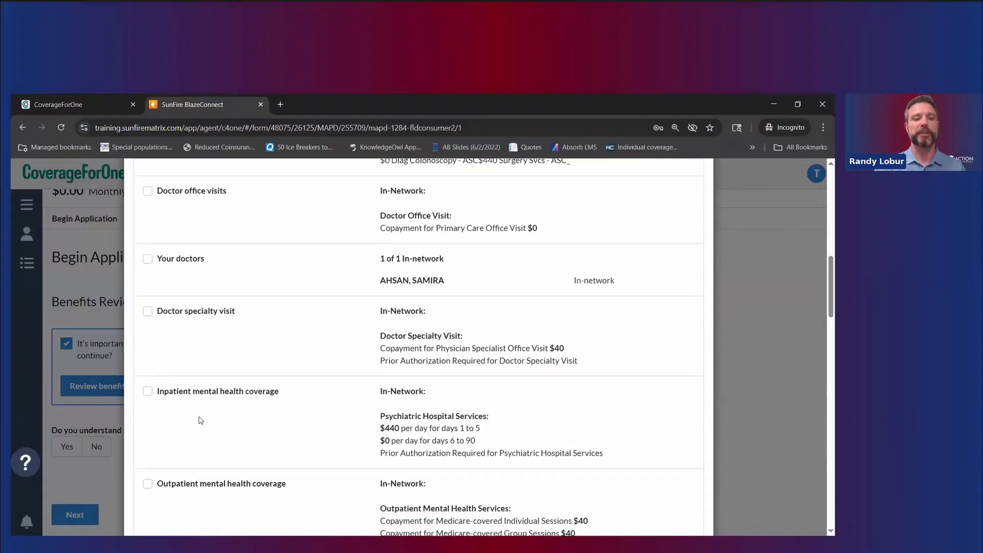
scroll(193, 433, down, 11)
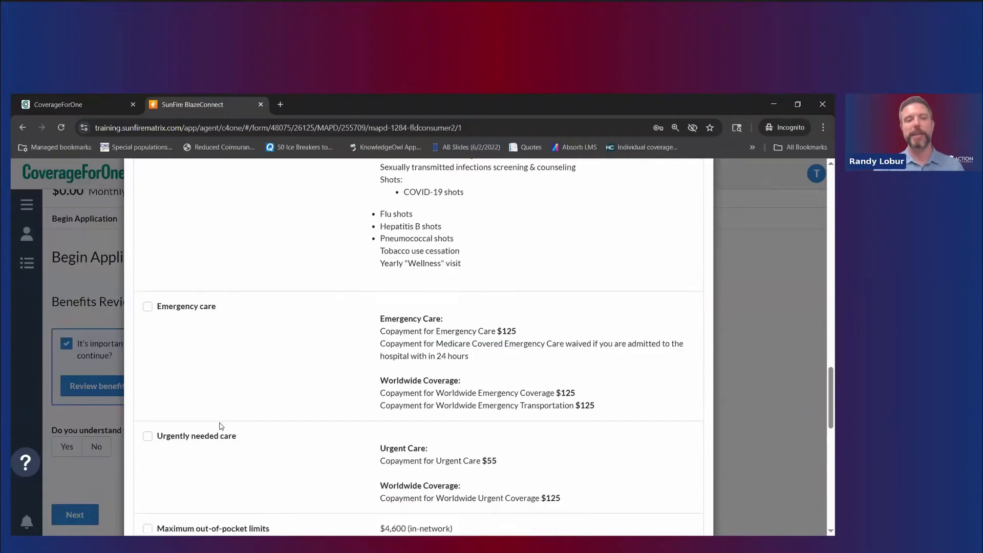
scroll(224, 406, down, 4)
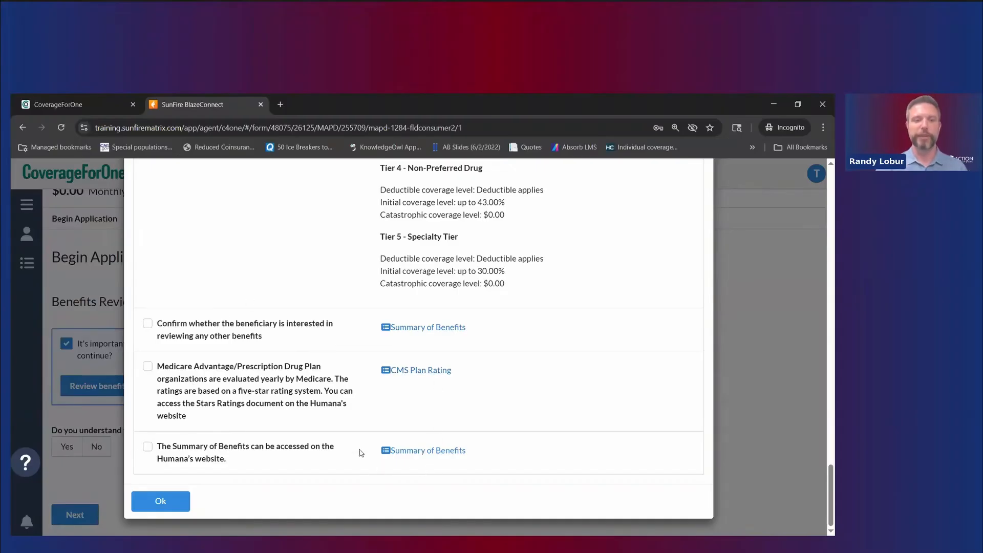
click(171, 504)
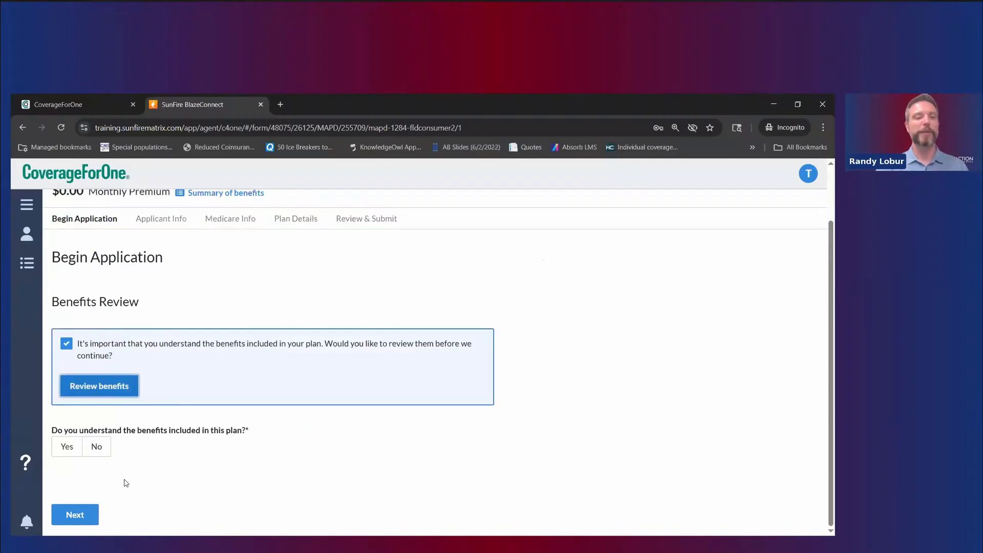
Step: Answer Yes to understanding the benefits and advance to the blank Applicant Info form
click(65, 450)
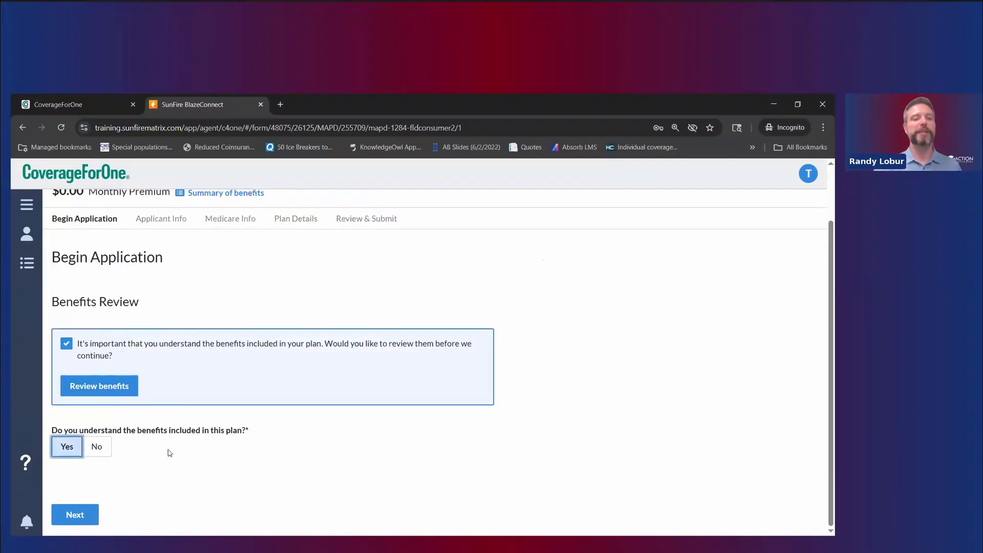
click(67, 513)
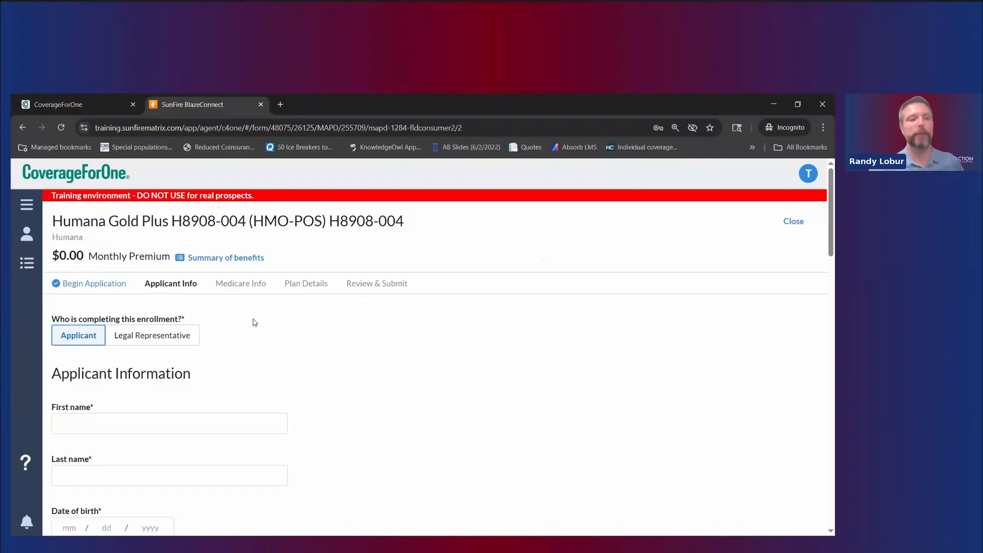
scroll(272, 330, down, 2)
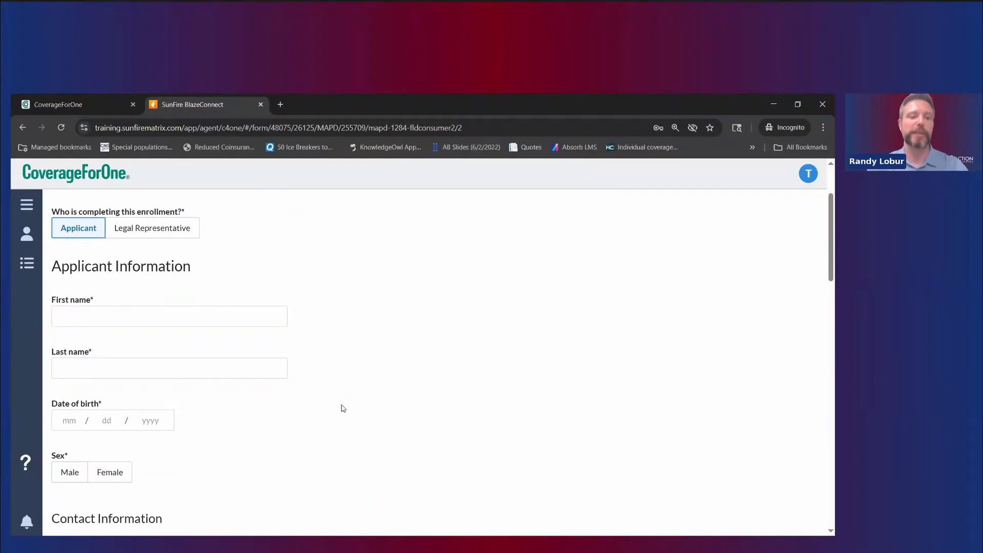
scroll(343, 408, down, 2)
scroll(343, 411, down, 2)
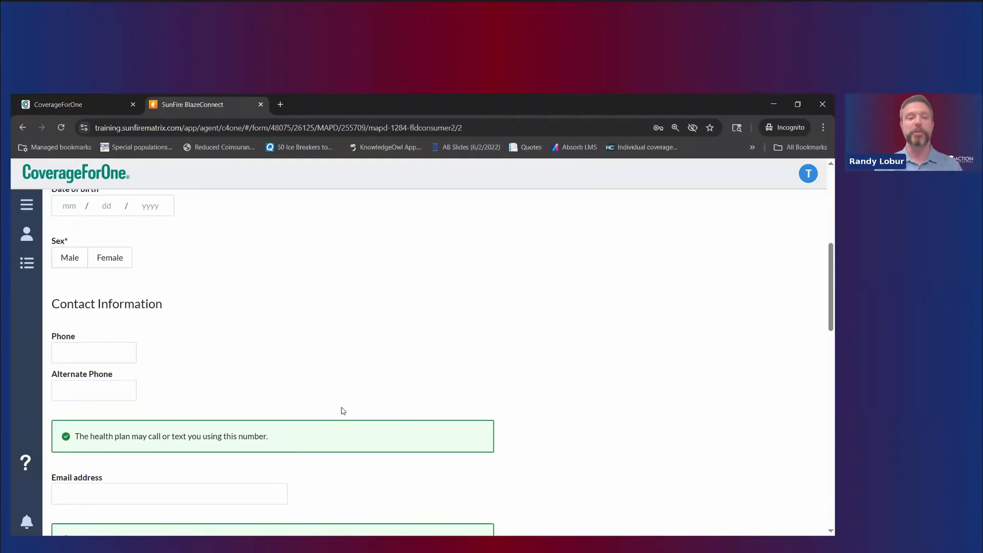
scroll(328, 287, down, 6)
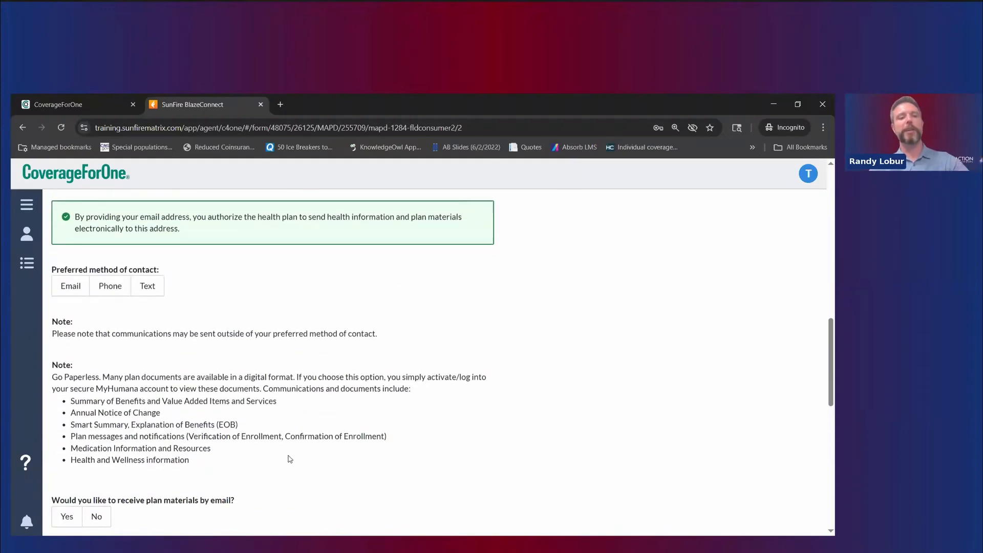
scroll(297, 434, down, 10)
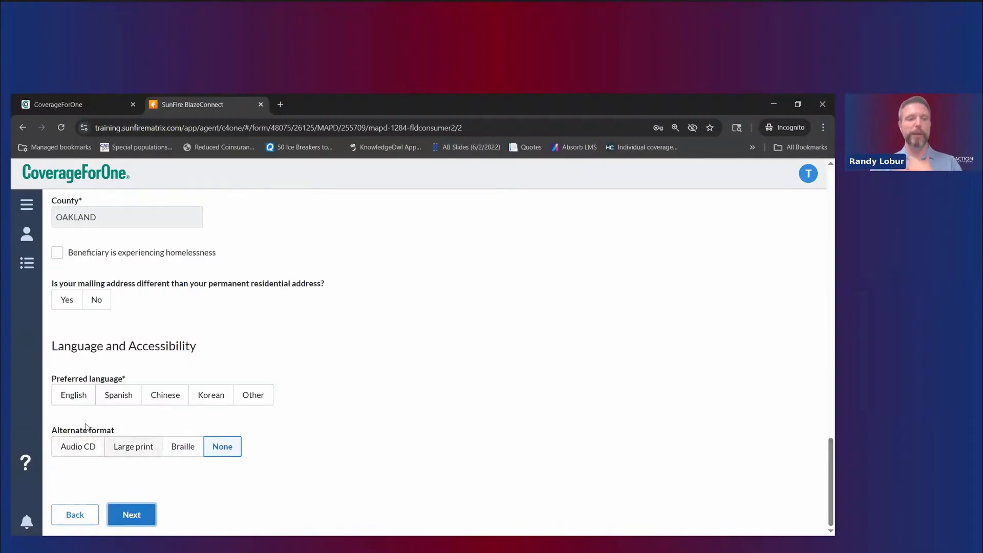
drag(829, 463, 829, 214)
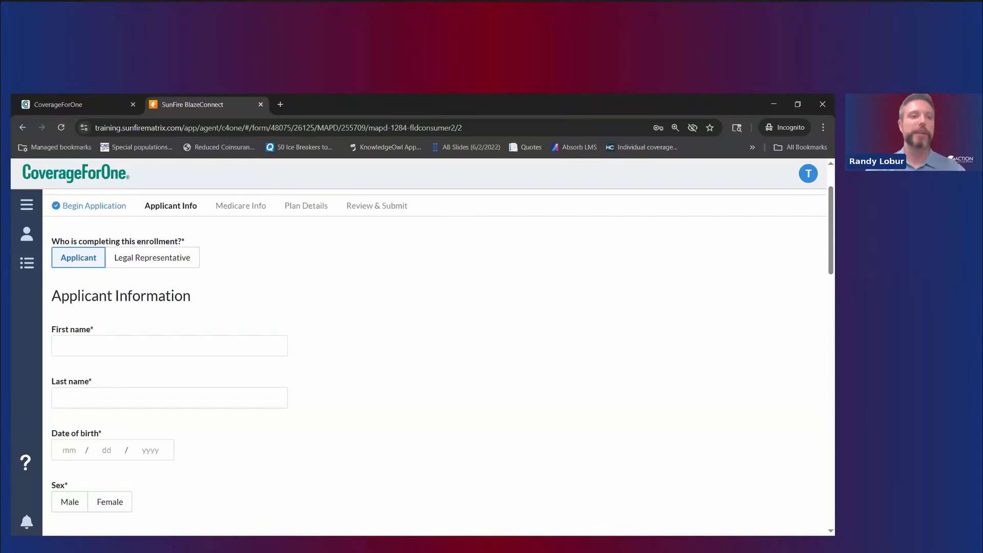
Step: Open the sample contact's saved 48075 plan quote from the dashboard
click(27, 205)
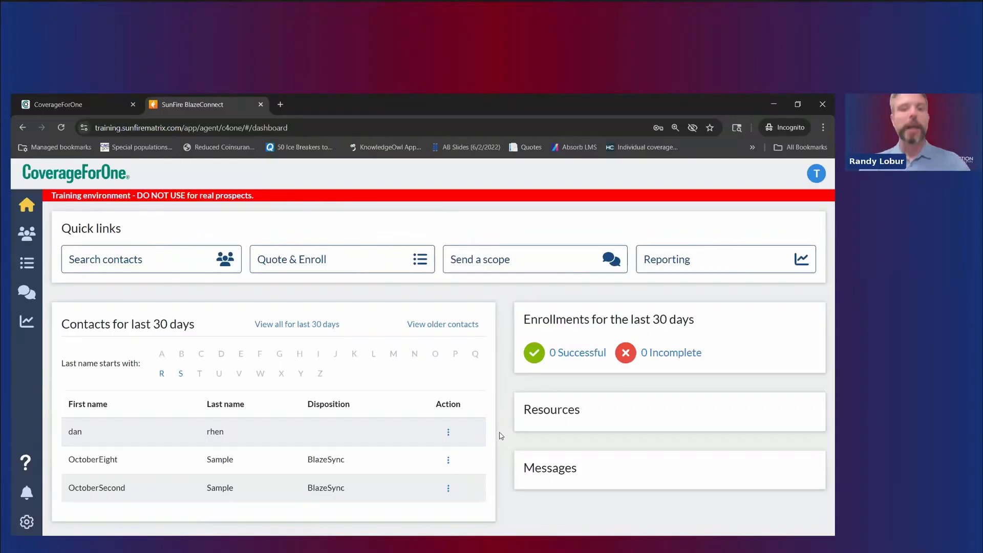
click(448, 489)
click(381, 453)
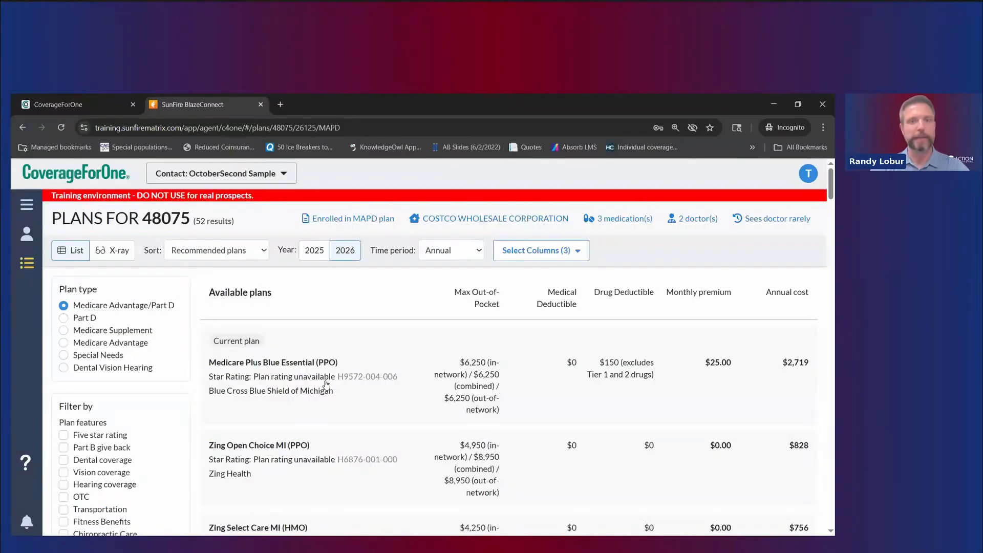
scroll(339, 400, down, 2)
scroll(339, 400, down, 2)
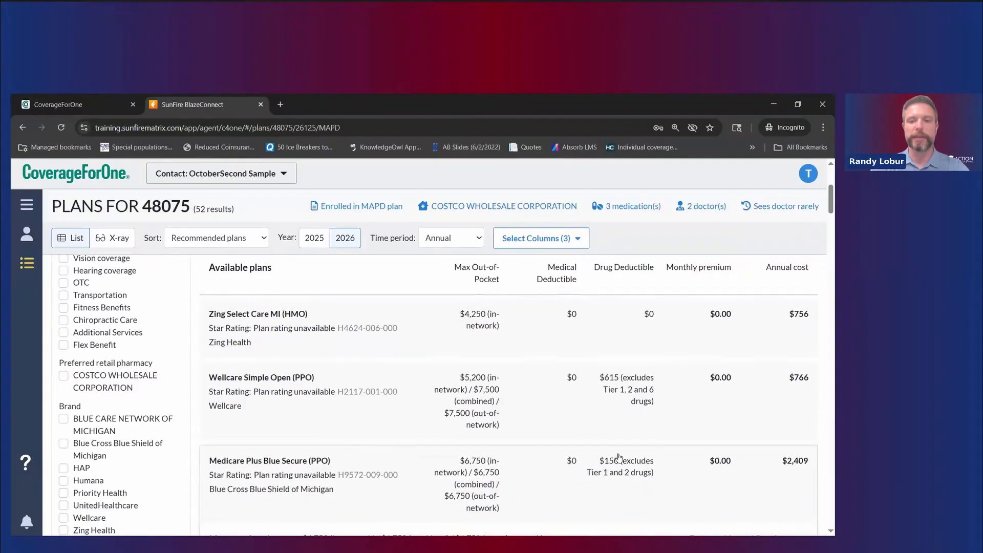
scroll(618, 457, down, 9)
Step: Try enrolling in Medicare Plus Blue Secure, dismiss the enrollment-period error, and return to the dashboard
click(769, 412)
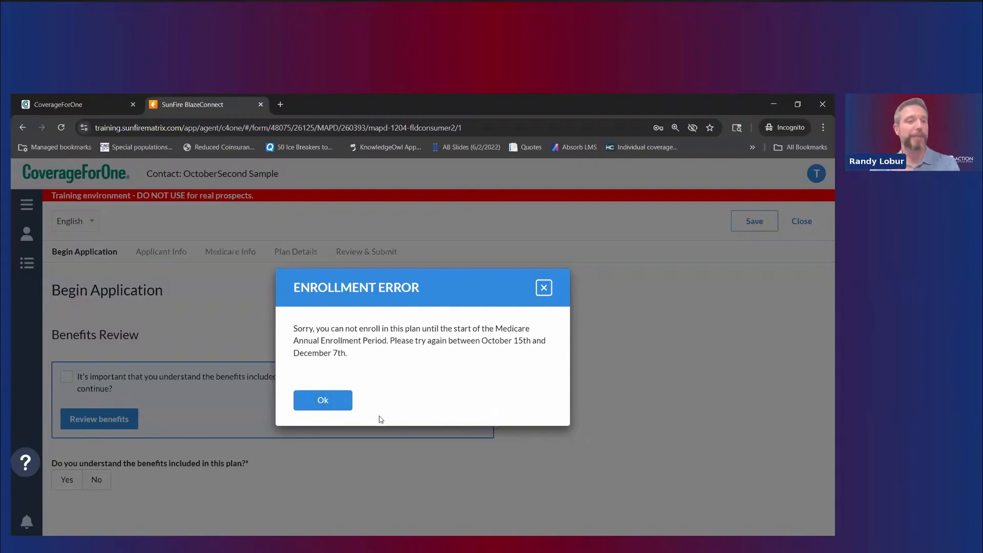
click(324, 400)
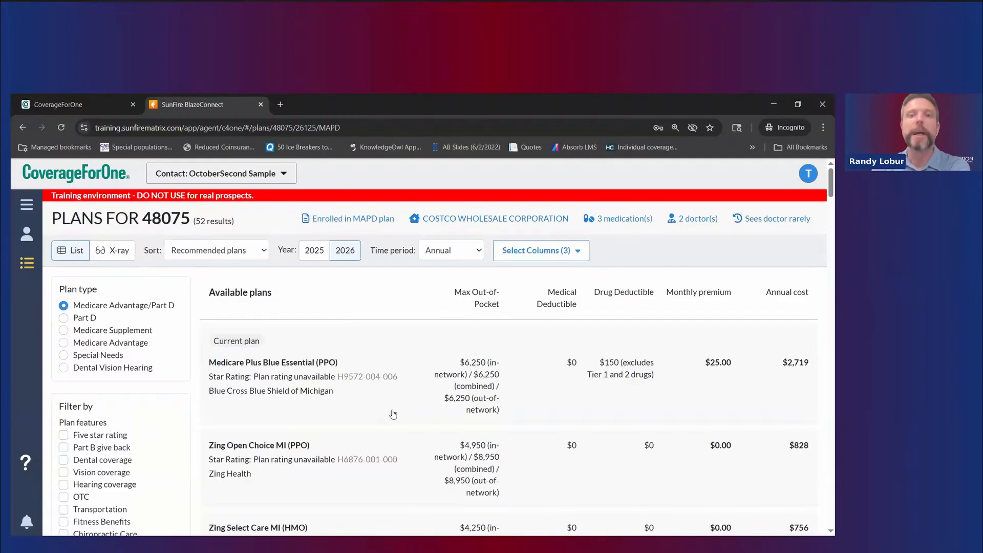
click(25, 205)
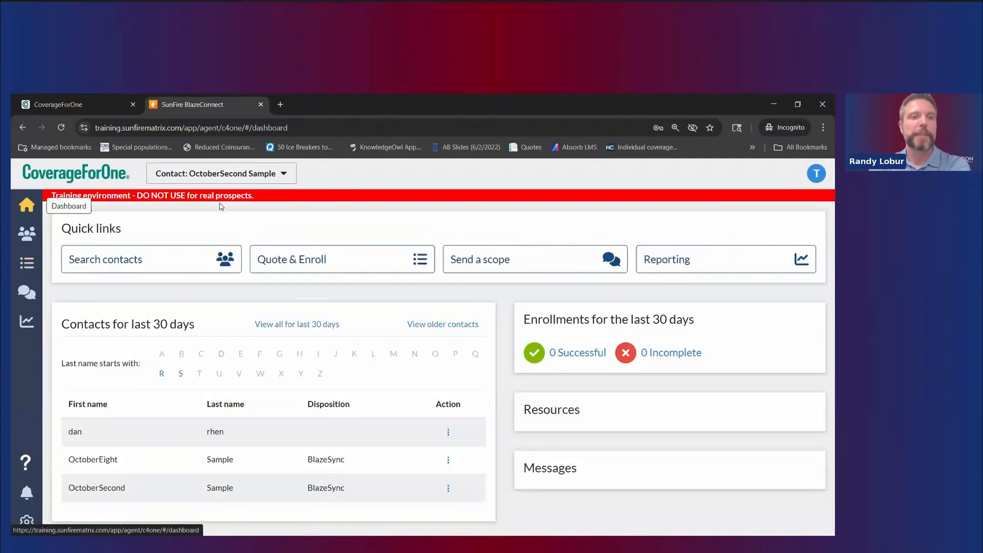
click(282, 177)
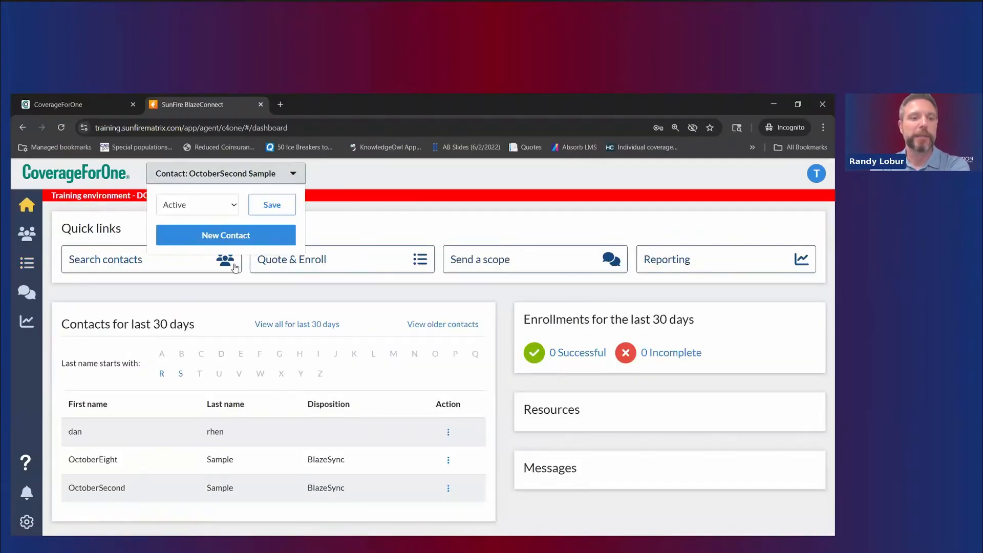
Step: Go back to the dashboard and open the contact's scope of appointment page
key(alt+Left)
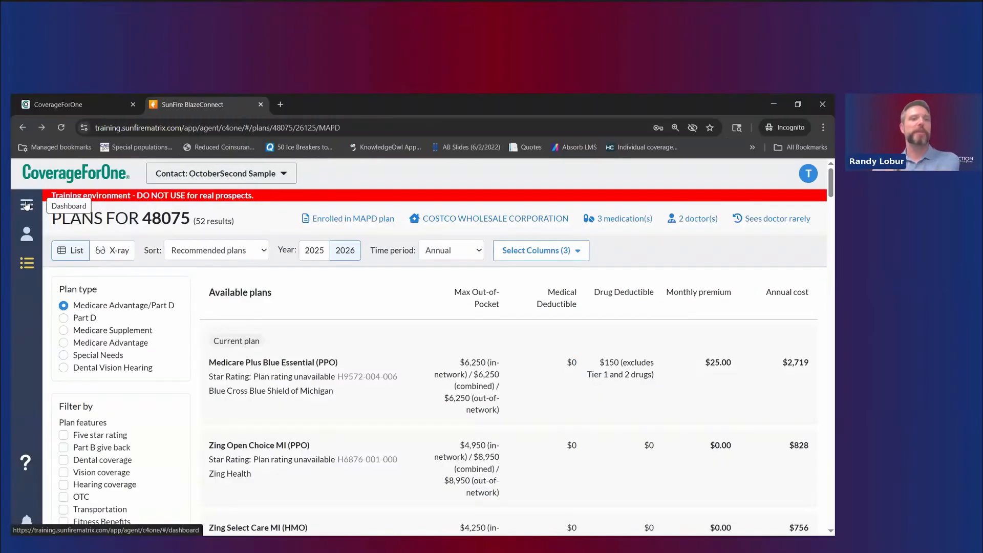
click(27, 205)
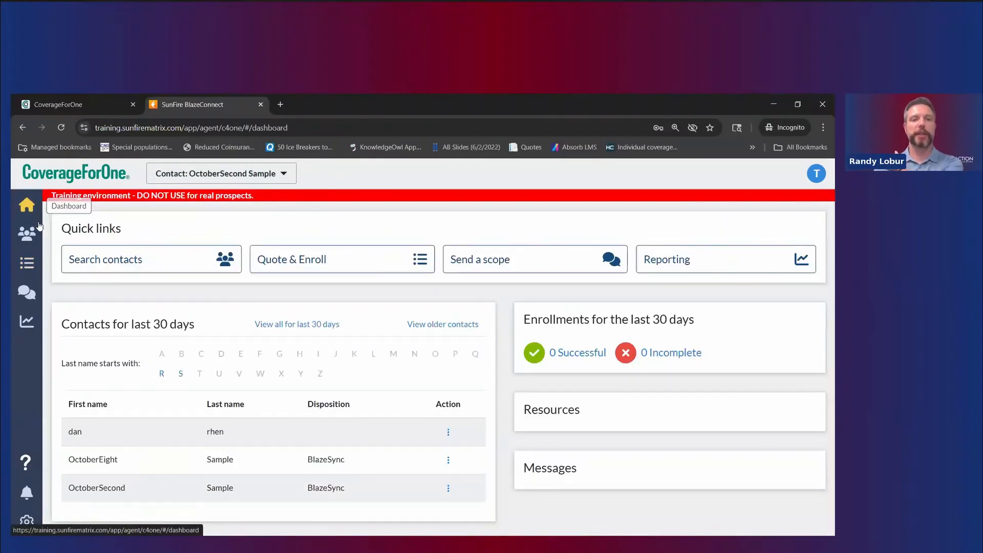
click(26, 292)
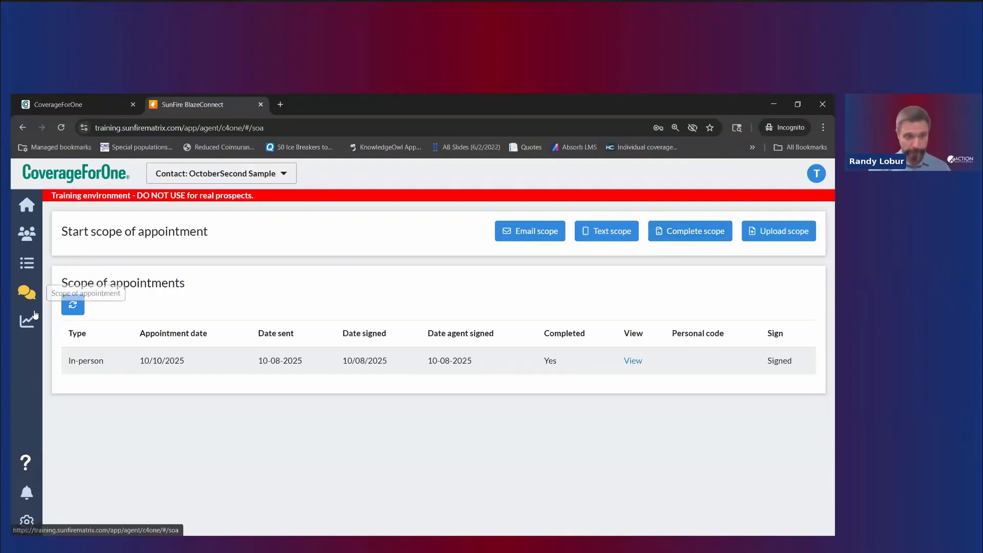
Step: Clear the loaded contact with the Contact menu's New Contact option, then return to the dashboard
click(277, 177)
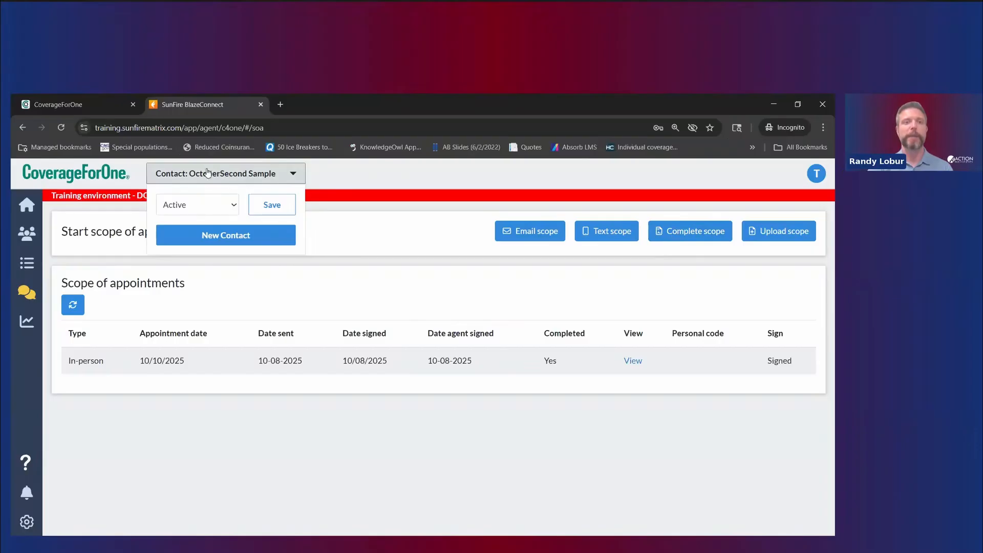
click(345, 181)
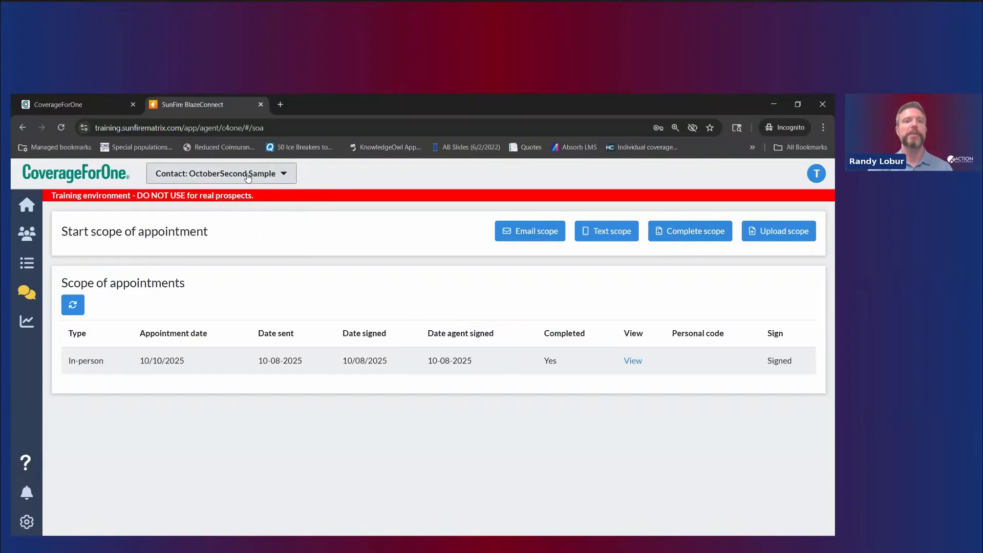
click(247, 176)
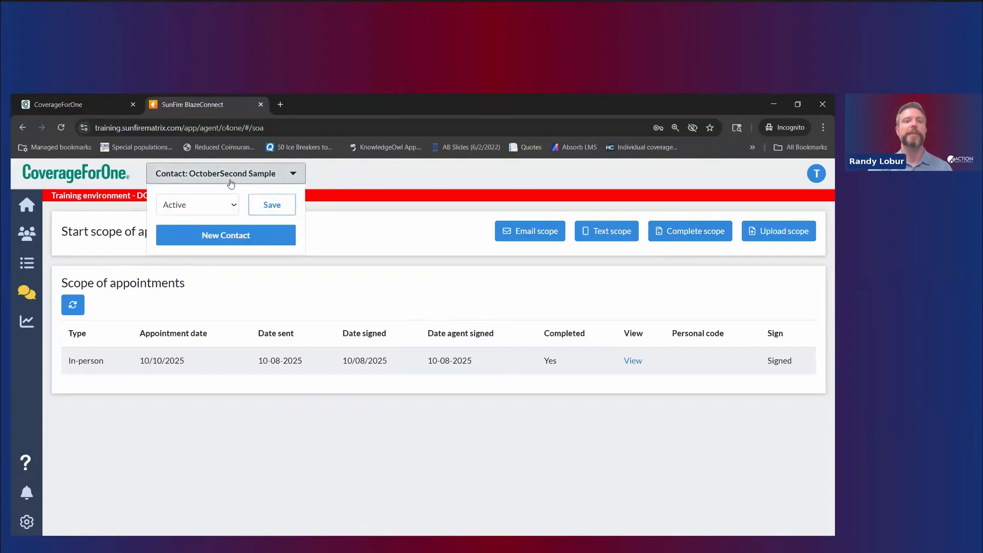
click(204, 238)
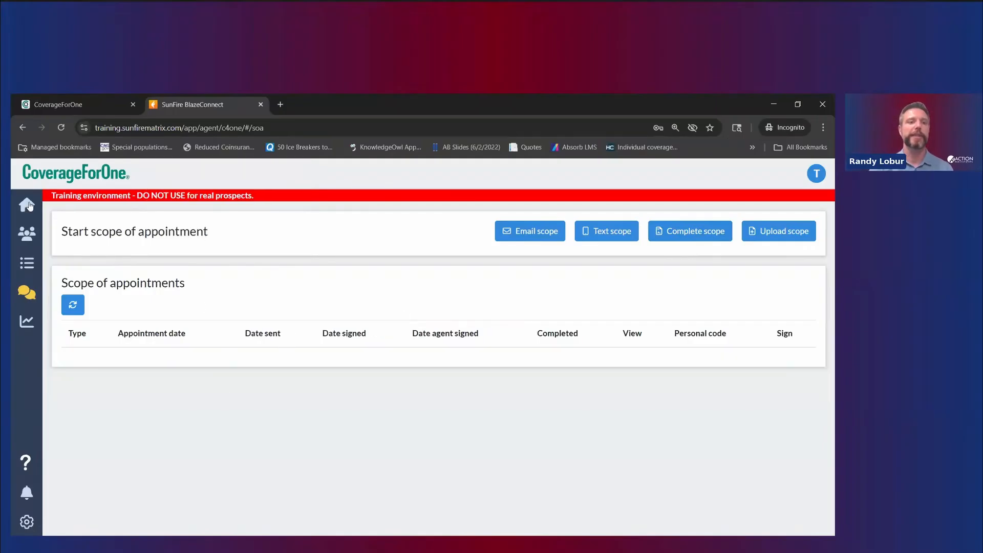
click(26, 205)
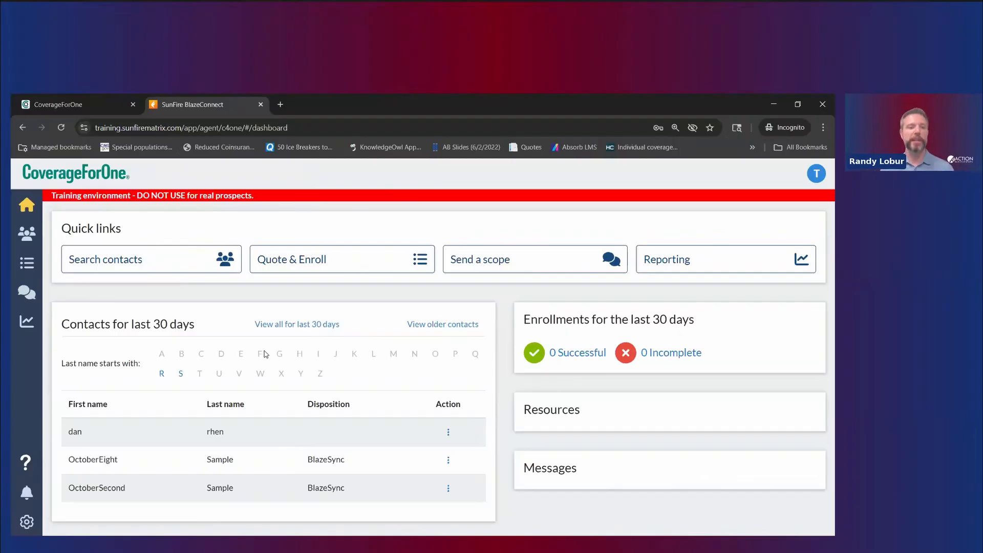
click(315, 259)
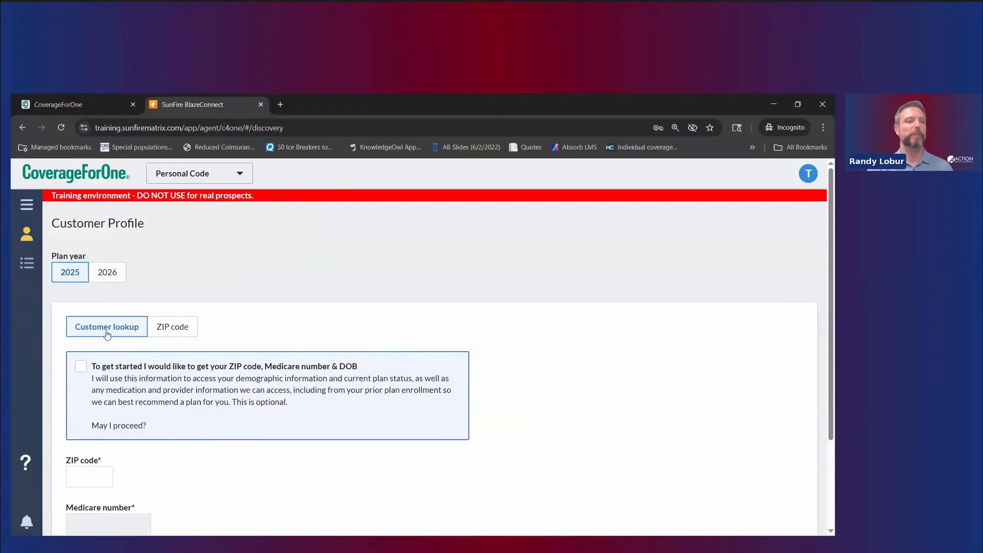
scroll(210, 392, down, 2)
scroll(173, 371, up, 2)
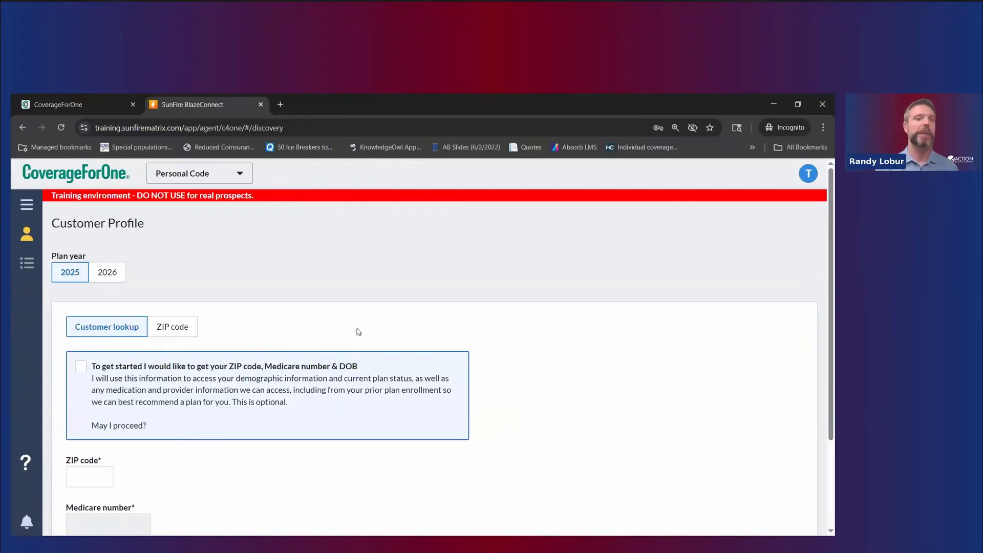
click(27, 205)
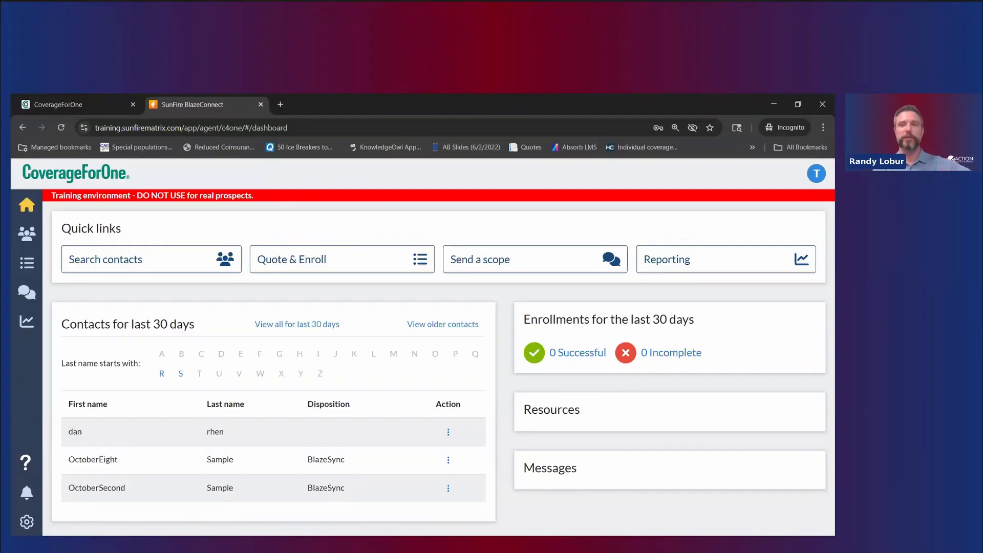
Step: Look at the user account options and customer profile page, then return to the dashboard
click(818, 174)
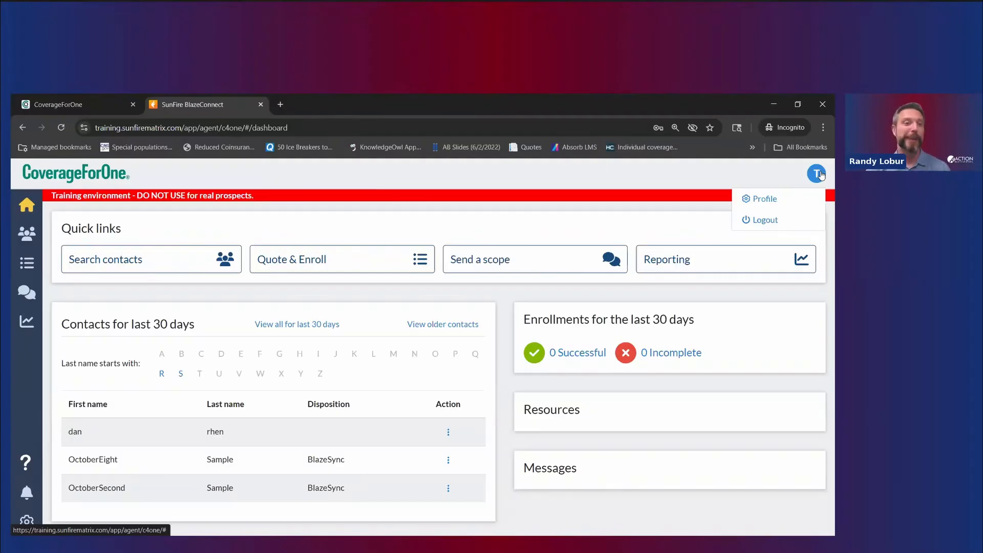
click(39, 263)
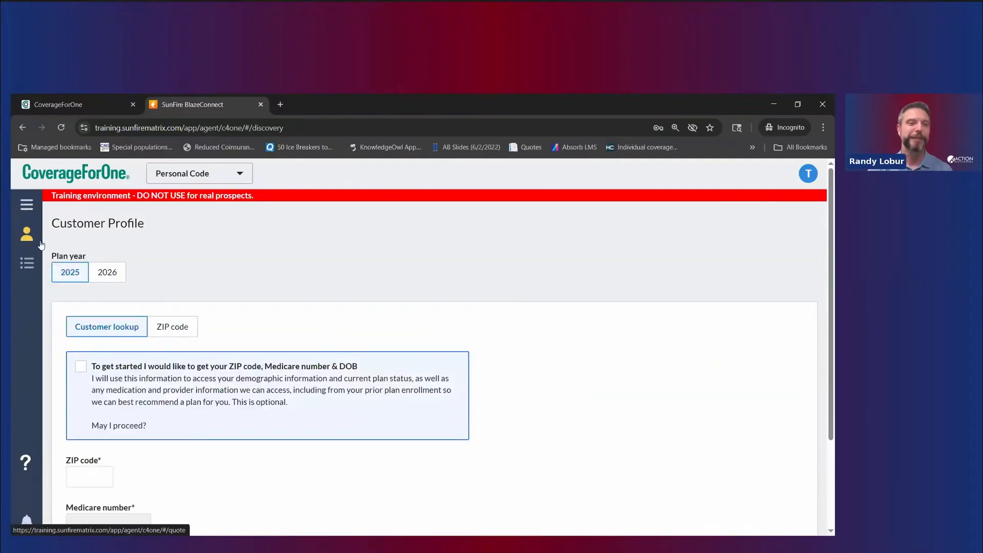
click(37, 211)
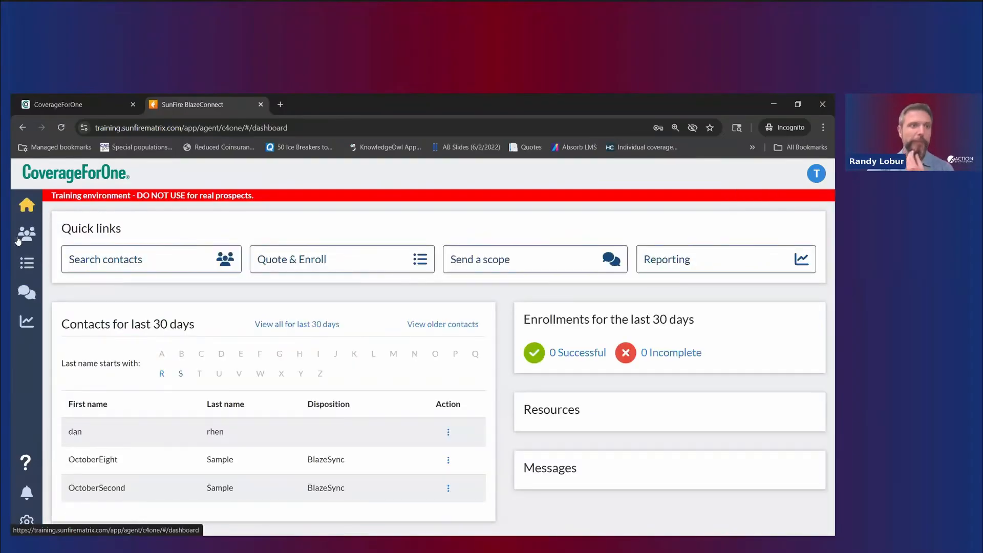
Step: Start a 2026 ZIP-only quote for 48075 with MAPD as the plan type and list its plans
click(27, 263)
click(107, 272)
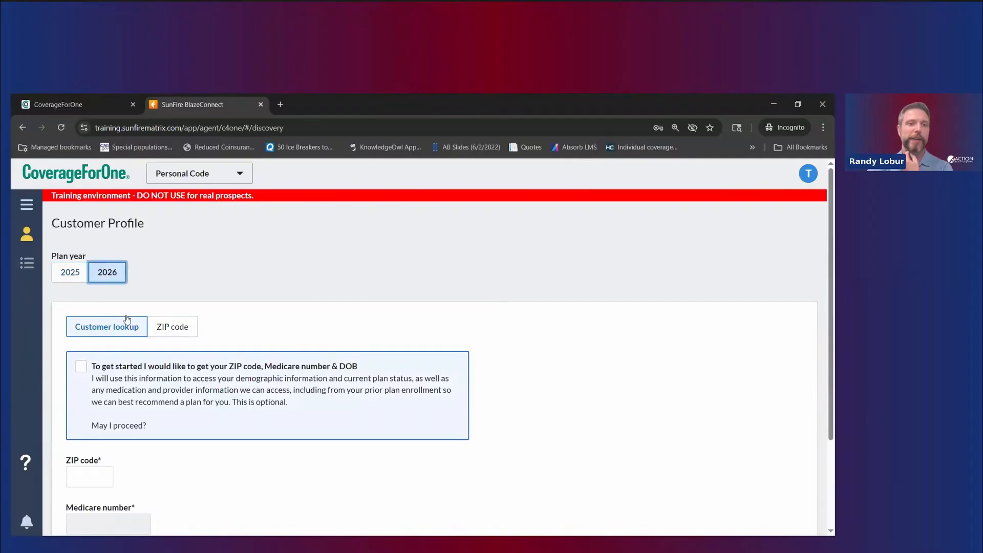
click(171, 327)
click(91, 369)
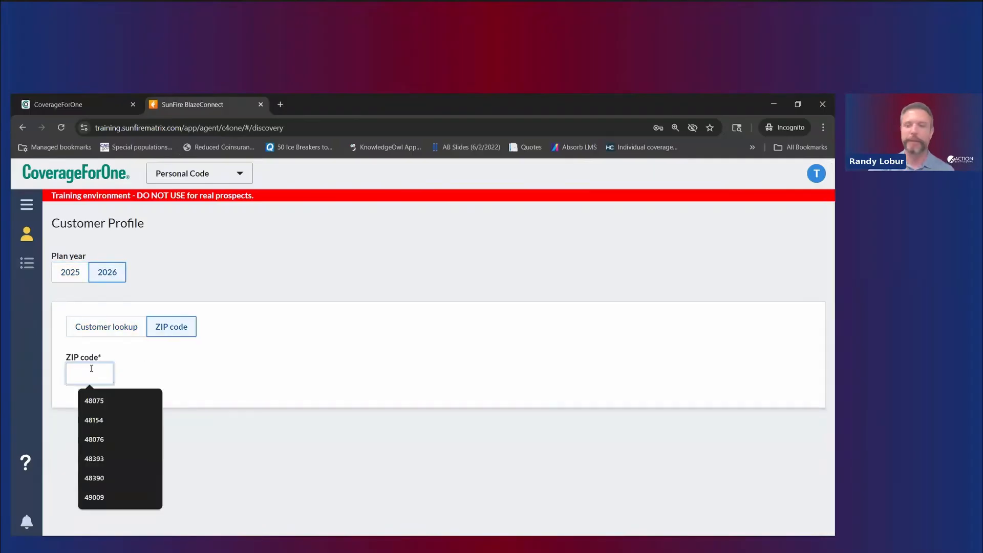
click(94, 401)
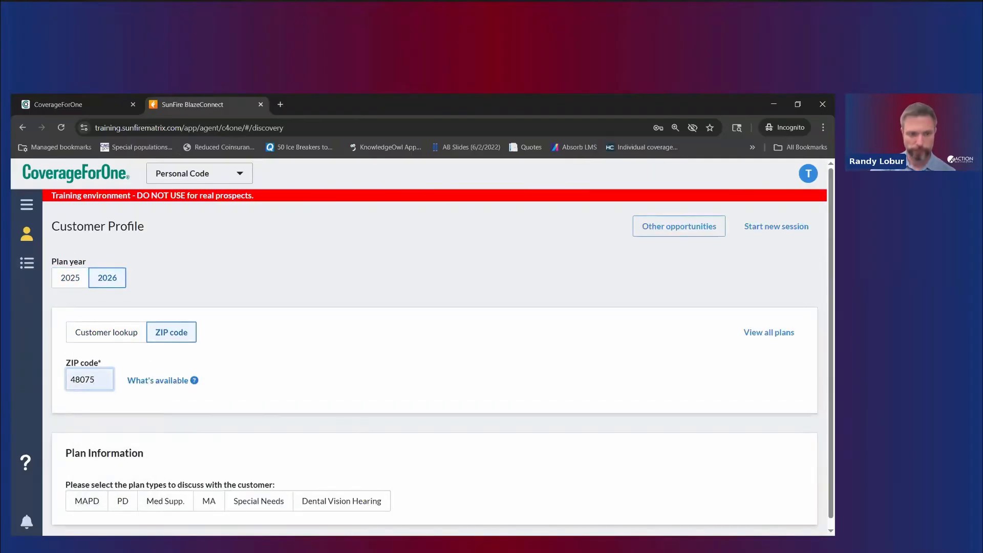
click(93, 506)
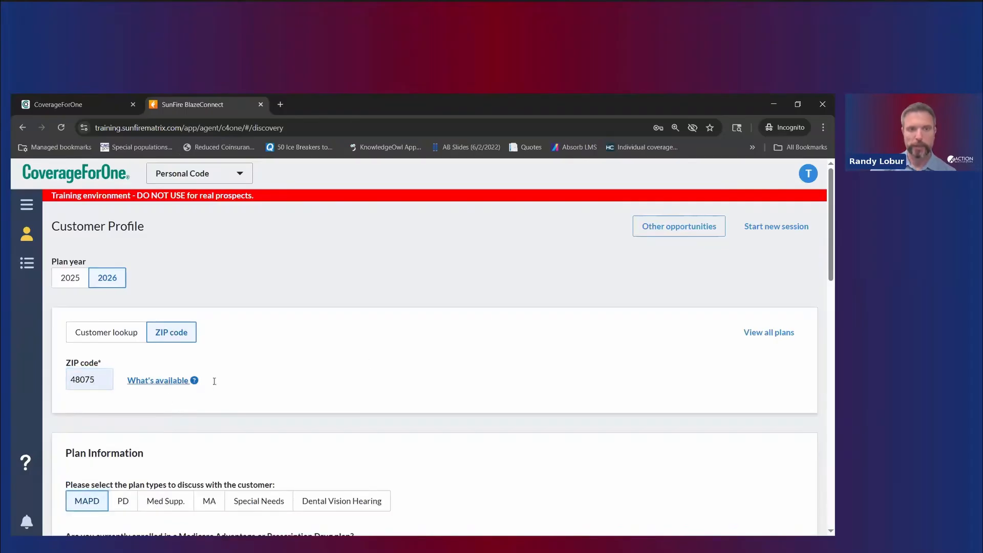
click(194, 380)
click(782, 333)
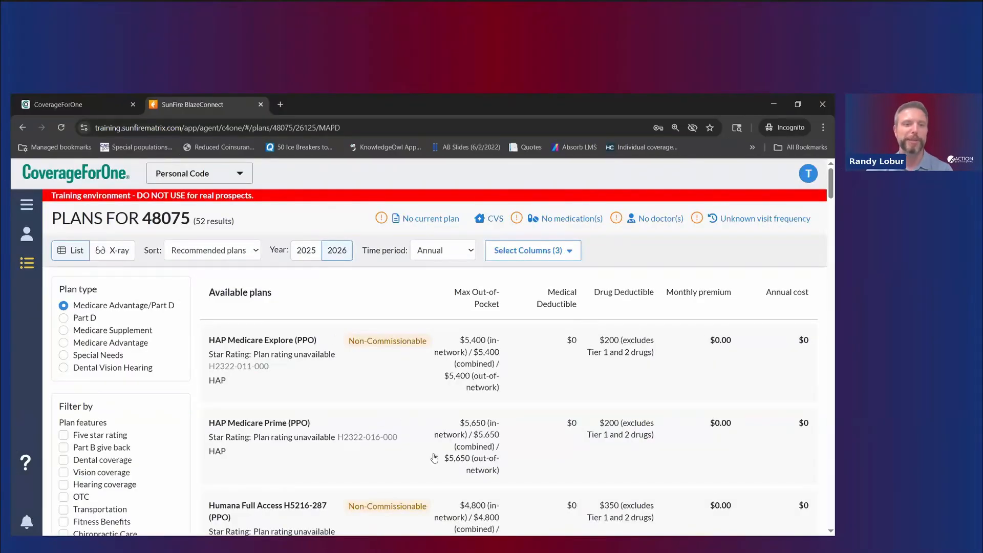
Step: Scroll through the 52 plans listed for 48075 in 2026 and back to the top
scroll(381, 359, down, 1)
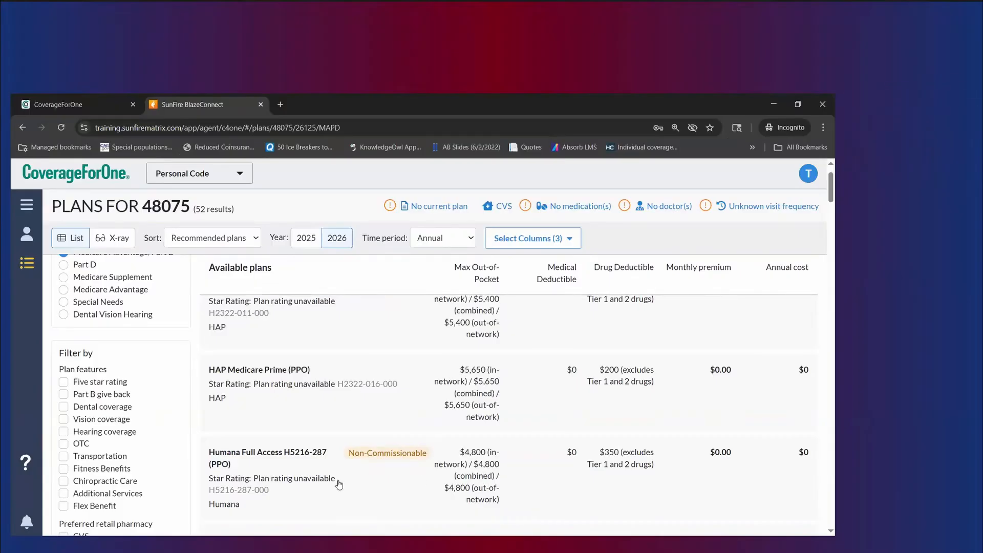
scroll(426, 443, up, 1)
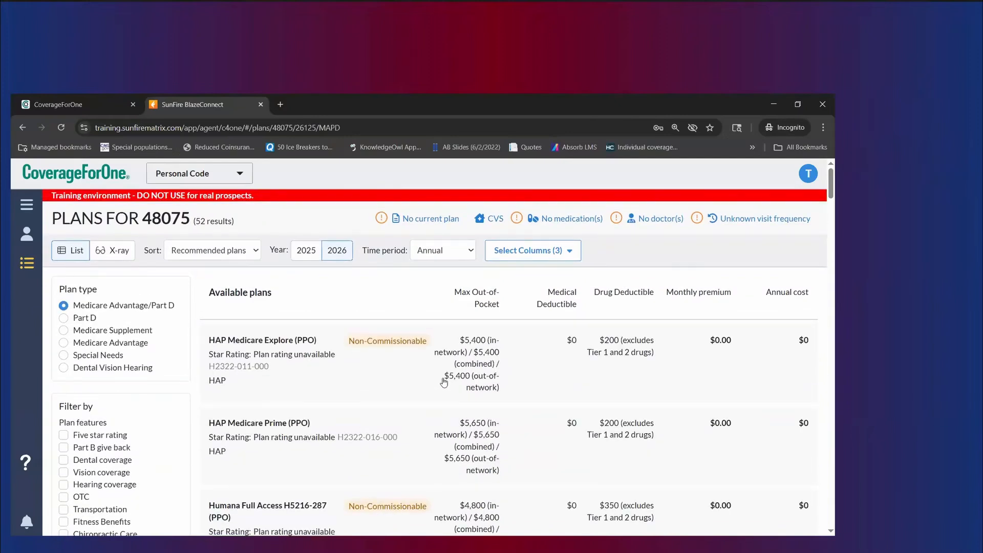
Step: Switch to plan year 2025 and scroll through its 47 plans for 48075
click(306, 250)
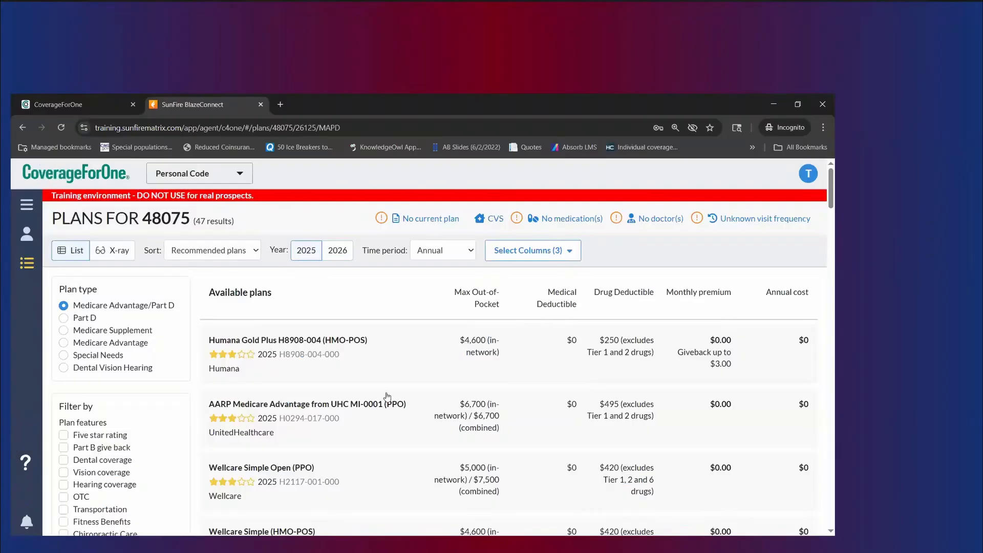
scroll(328, 388, down, 4)
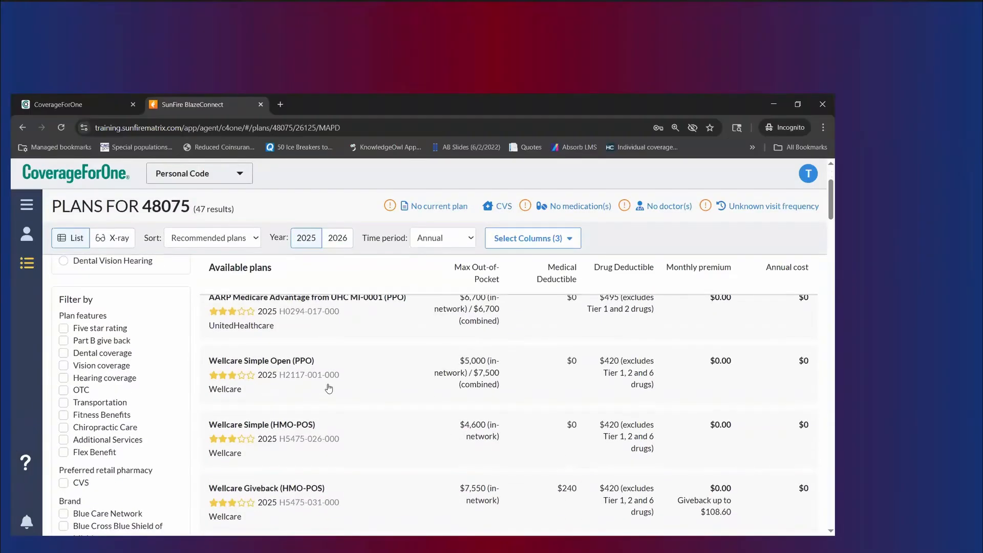
scroll(381, 406, down, 1)
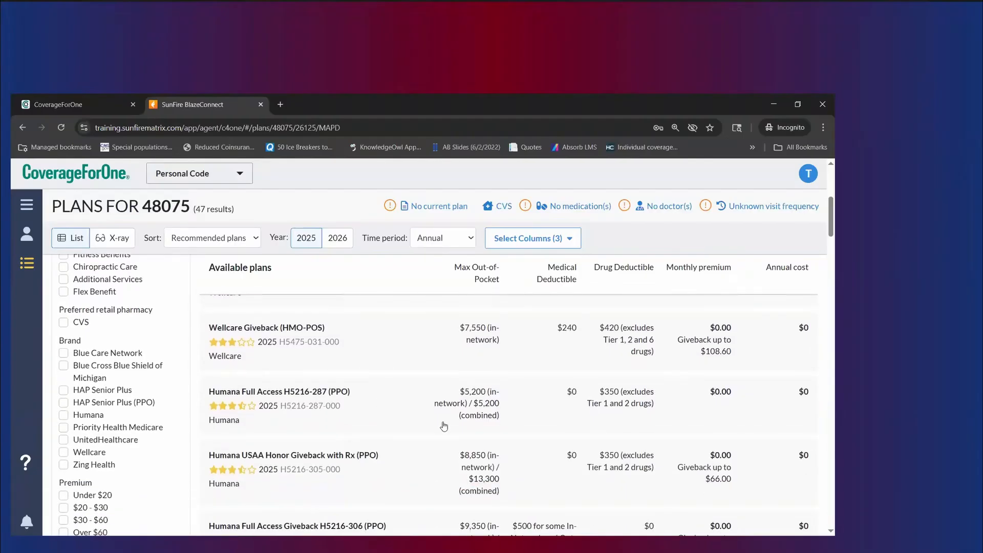
scroll(407, 425, down, 1)
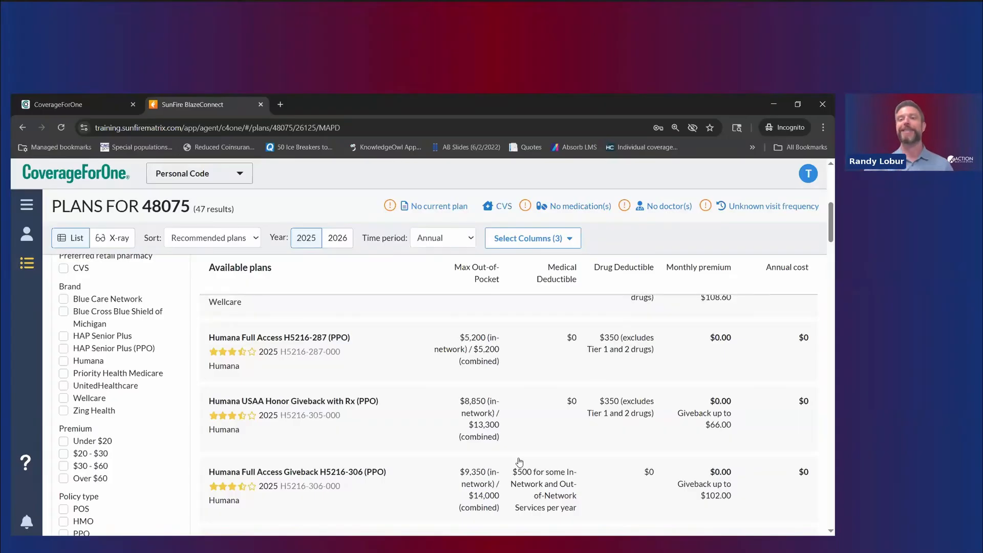
scroll(705, 376, up, 3)
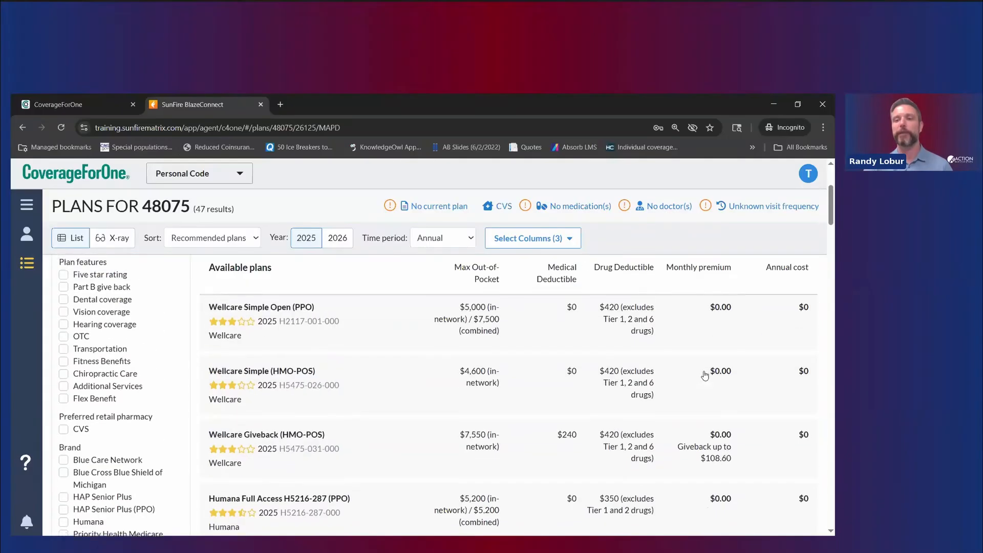
scroll(705, 376, up, 3)
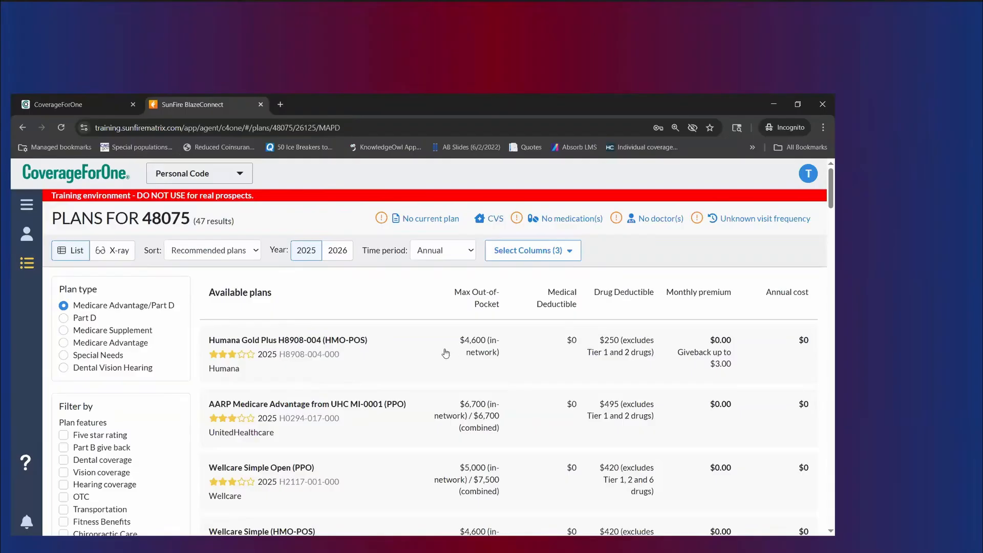
scroll(438, 372, down, 1)
scroll(438, 373, down, 5)
scroll(438, 372, down, 5)
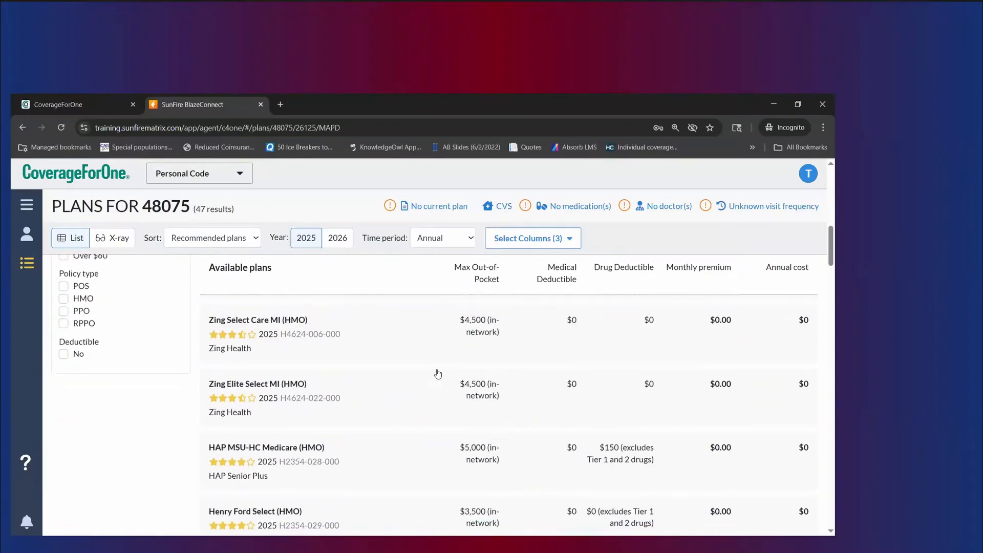
scroll(437, 373, up, 10)
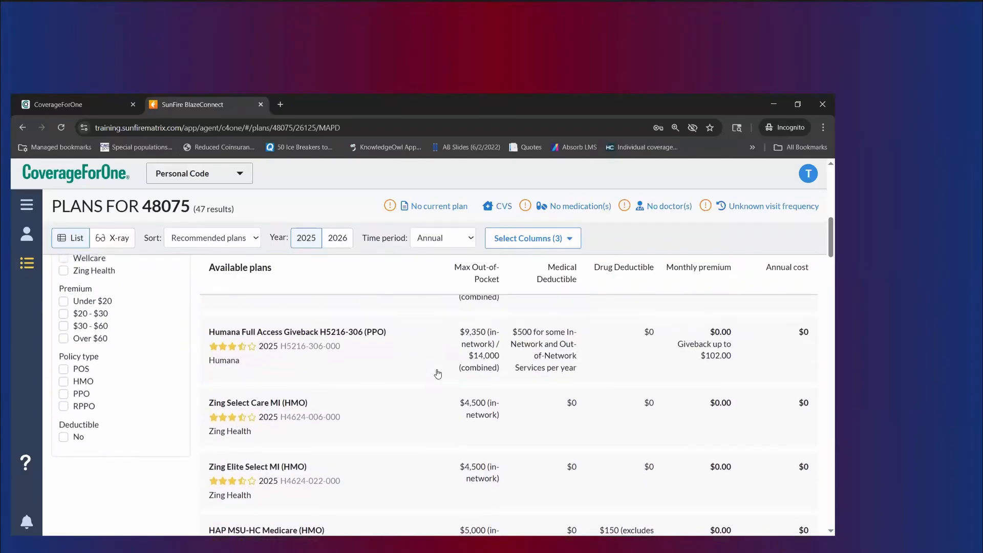
scroll(438, 374, up, 3)
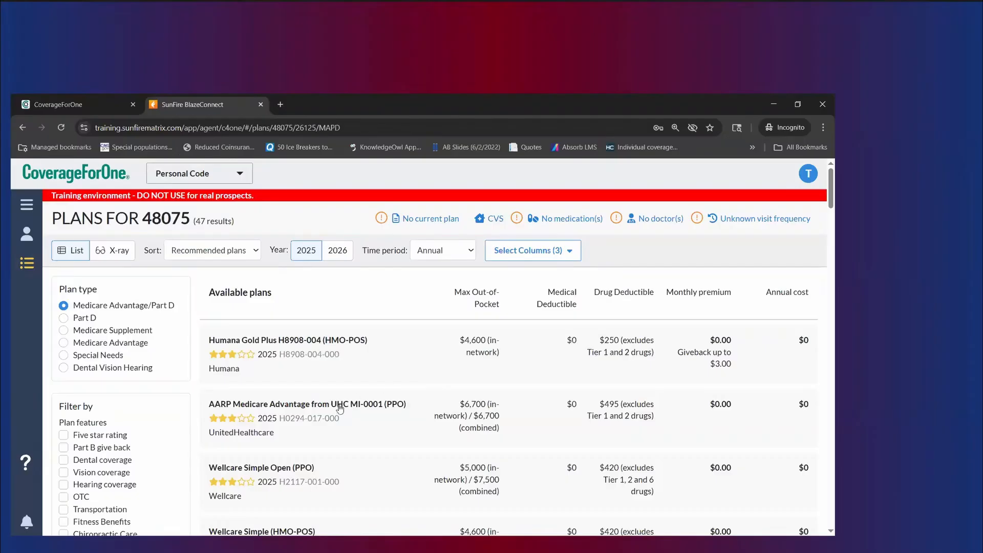
scroll(391, 434, down, 6)
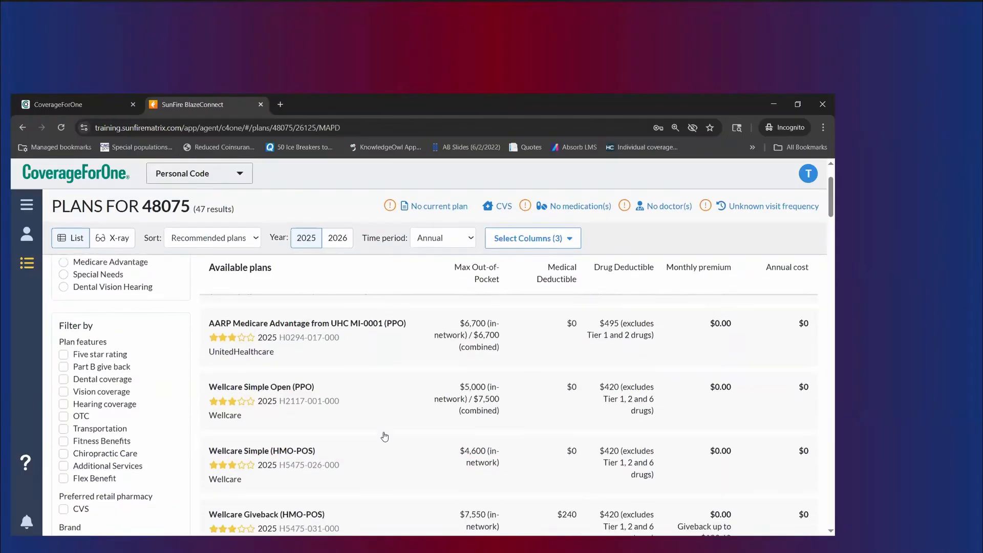
scroll(385, 437, down, 4)
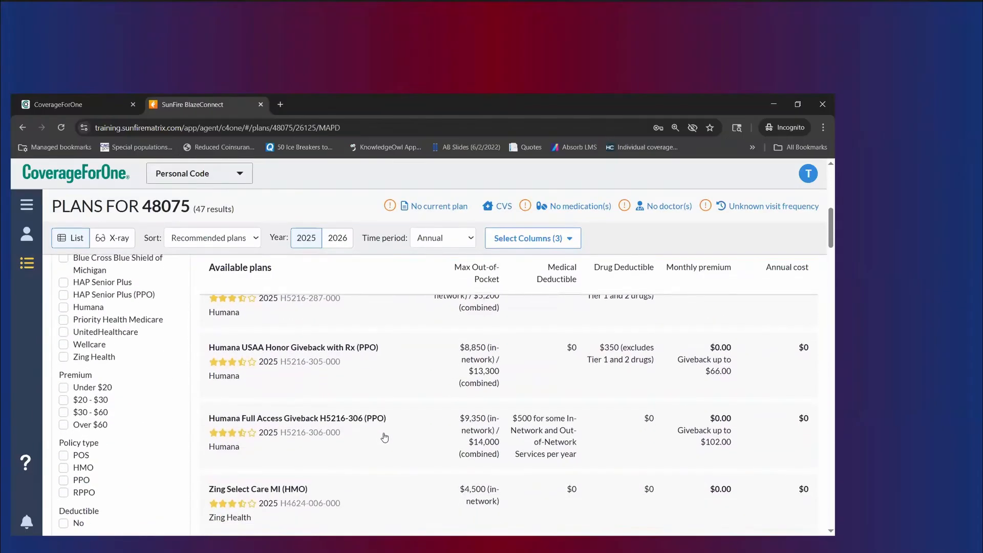
scroll(383, 440, down, 2)
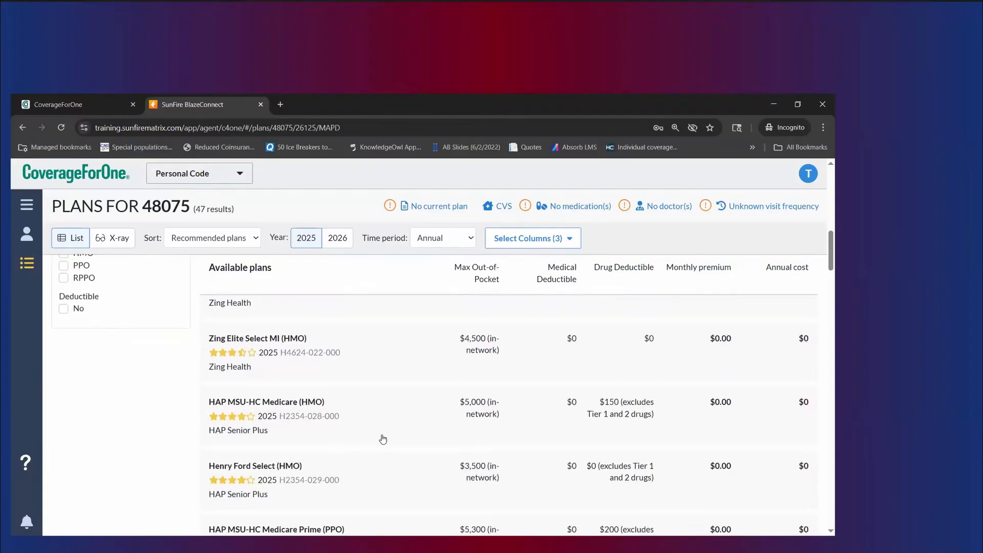
scroll(383, 439, down, 1)
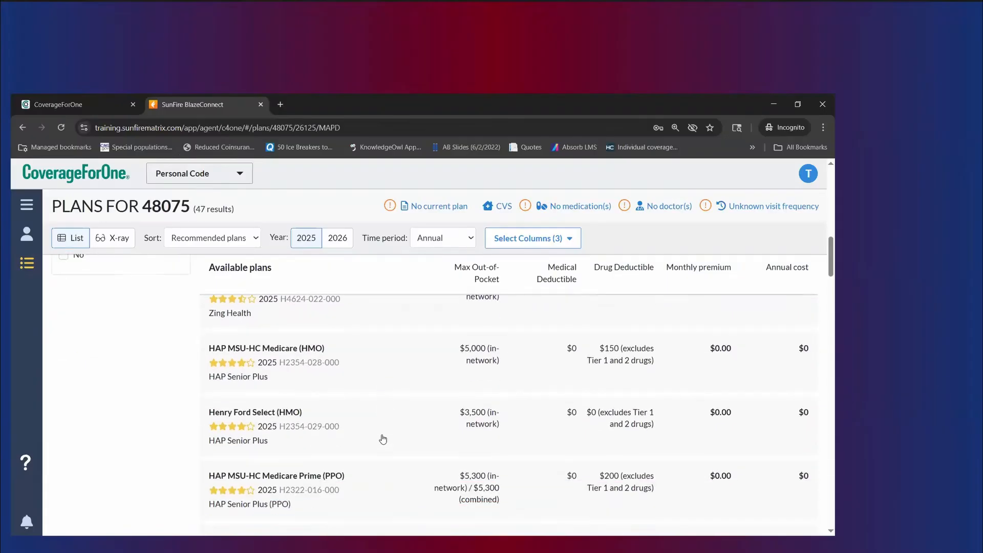
scroll(379, 436, up, 5)
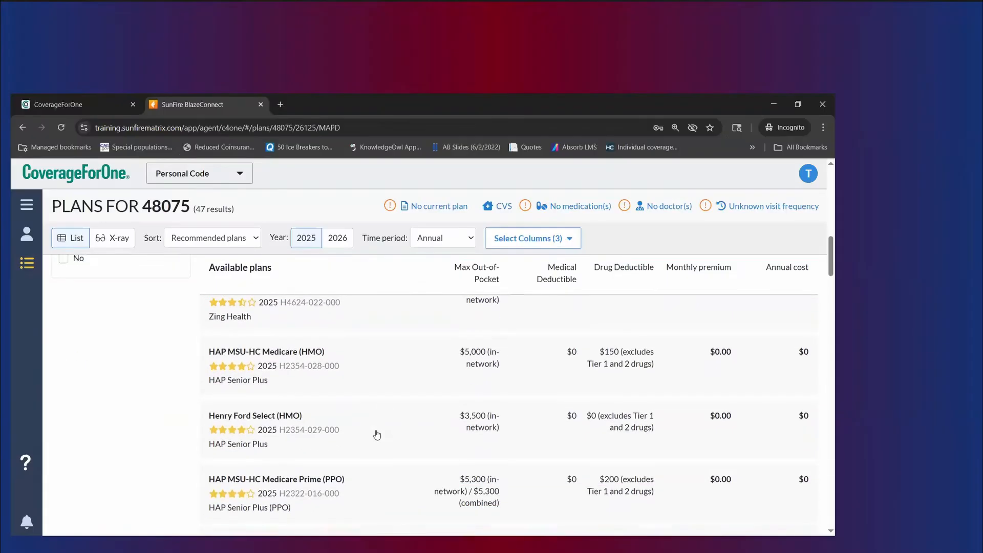
scroll(376, 436, up, 6)
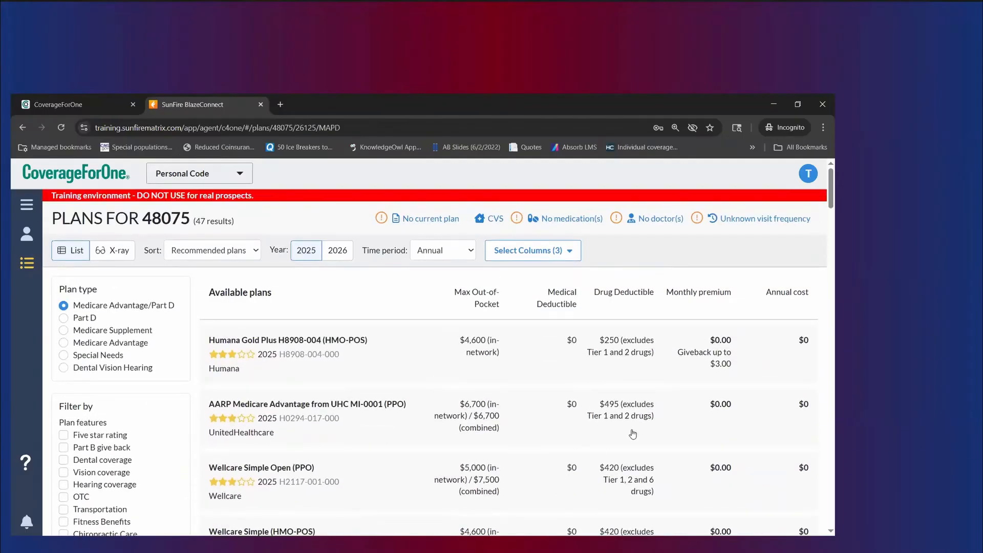
Step: Return to plan year 2026 and review its 52 plans, led by HAP Medicare Explore (PPO)
click(342, 252)
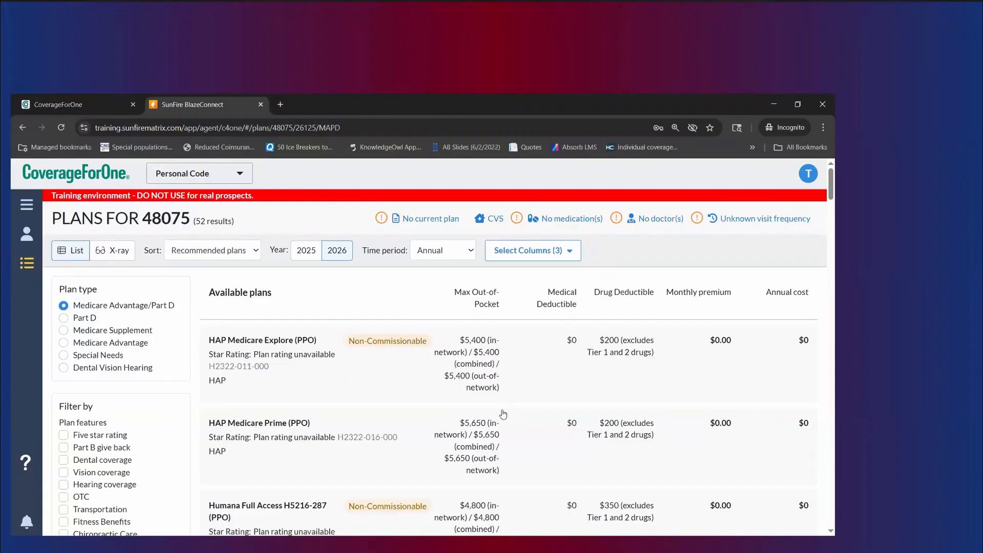
scroll(504, 414, down, 1)
scroll(504, 413, up, 1)
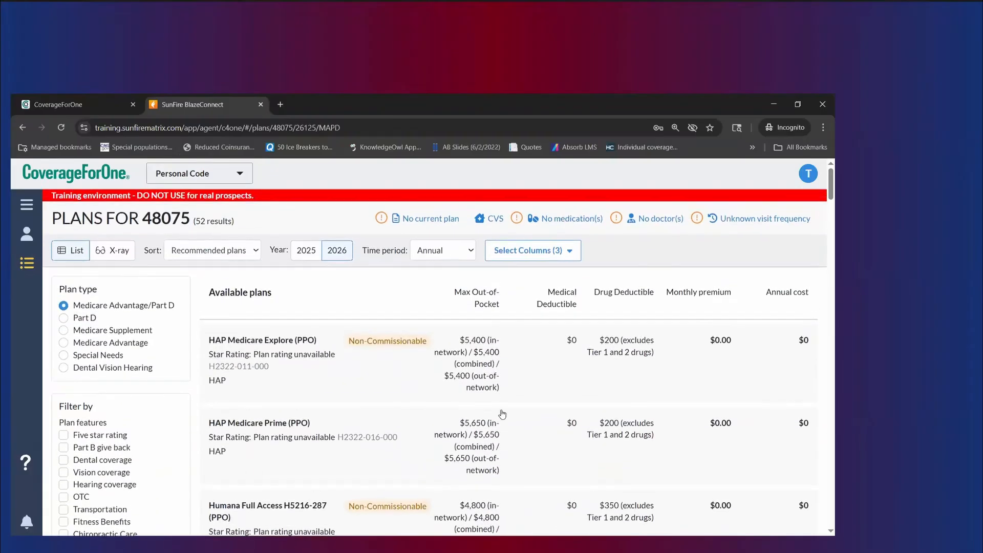